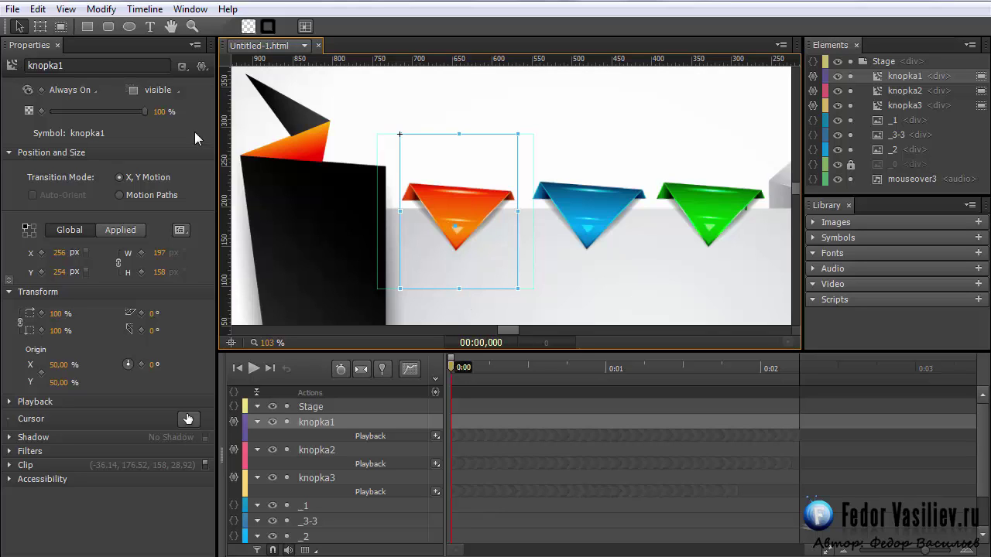
- With the Clipping tool, extend knopka1's right clip edge and knopka2's left clip edge out to their full element bounds
{"action": "left_click", "coordinate": [62, 32]}
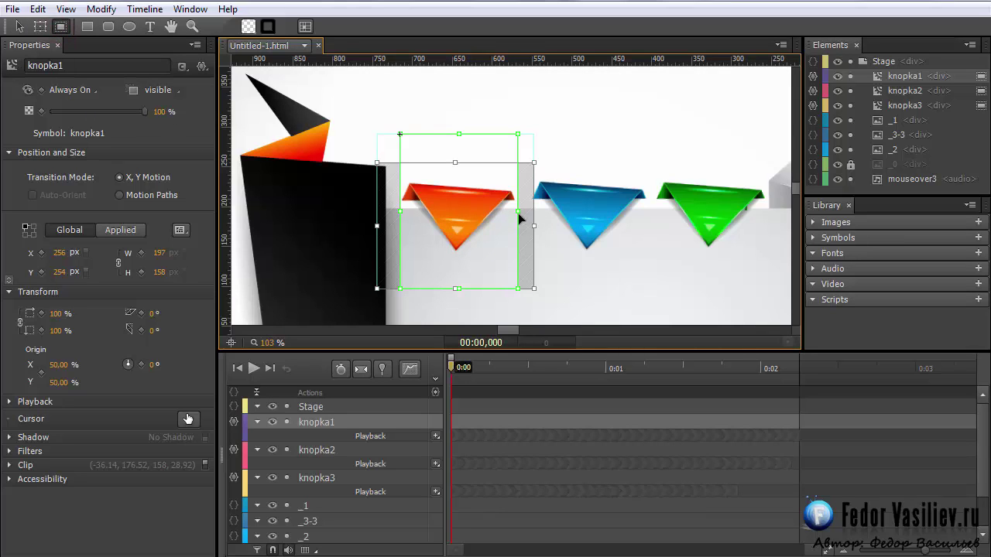
{"action": "left_click_drag", "start_coordinate": [518, 212], "coordinate": [534, 216]}
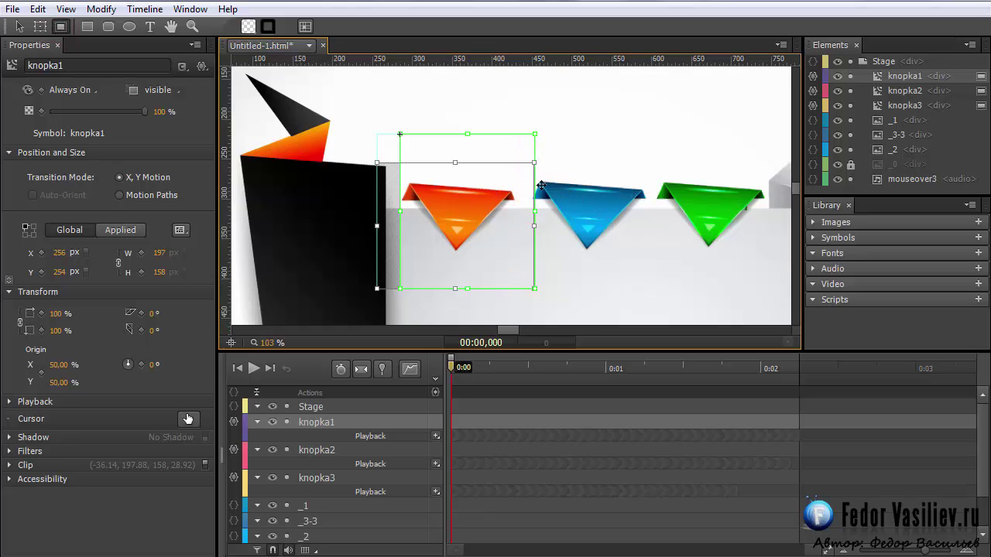
{"action": "left_click", "coordinate": [584, 208]}
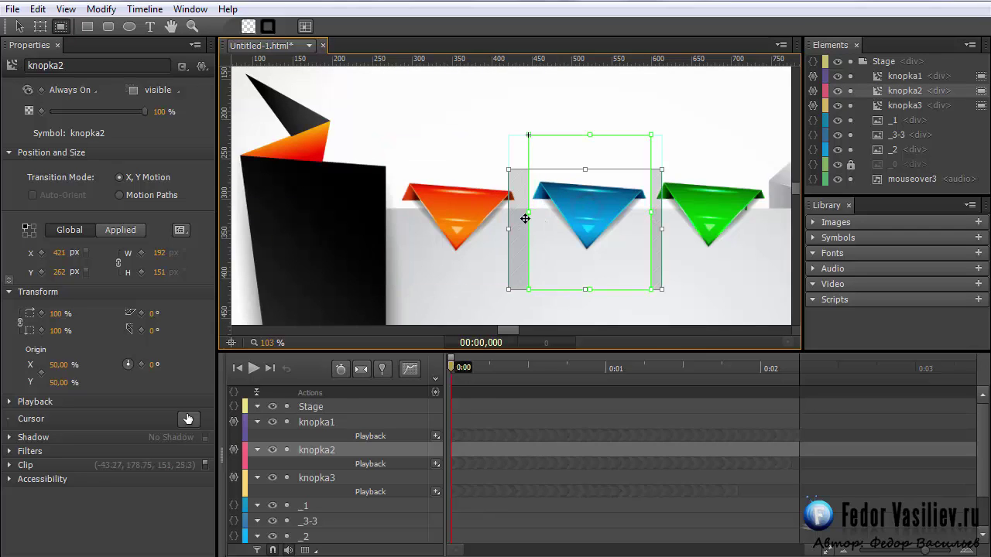
{"action": "left_click_drag", "start_coordinate": [527, 213], "coordinate": [509, 211]}
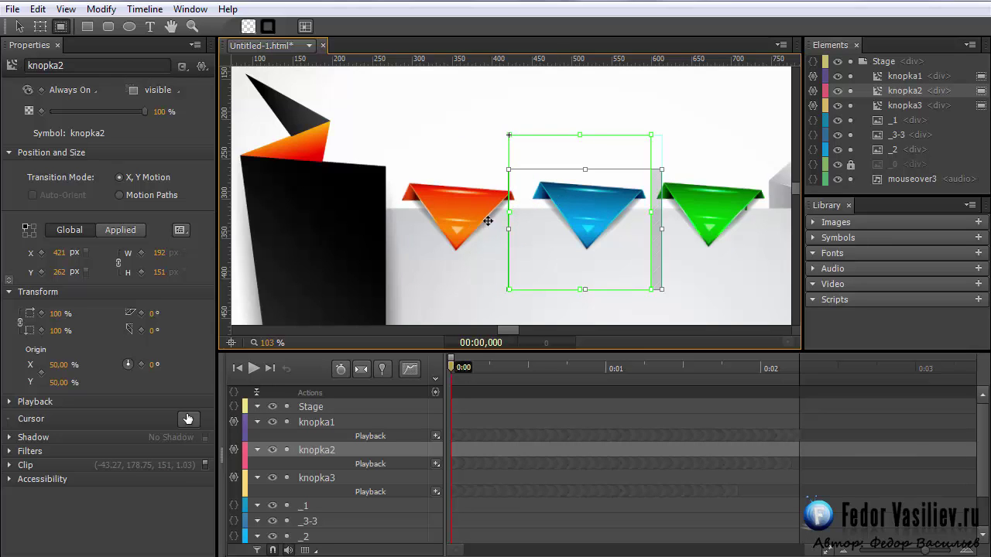
- Narrow the clip areas to their own triangles: knopka1's right edge to about 175 px, knopka2's left edge to about 28 px
{"action": "left_click", "coordinate": [455, 200]}
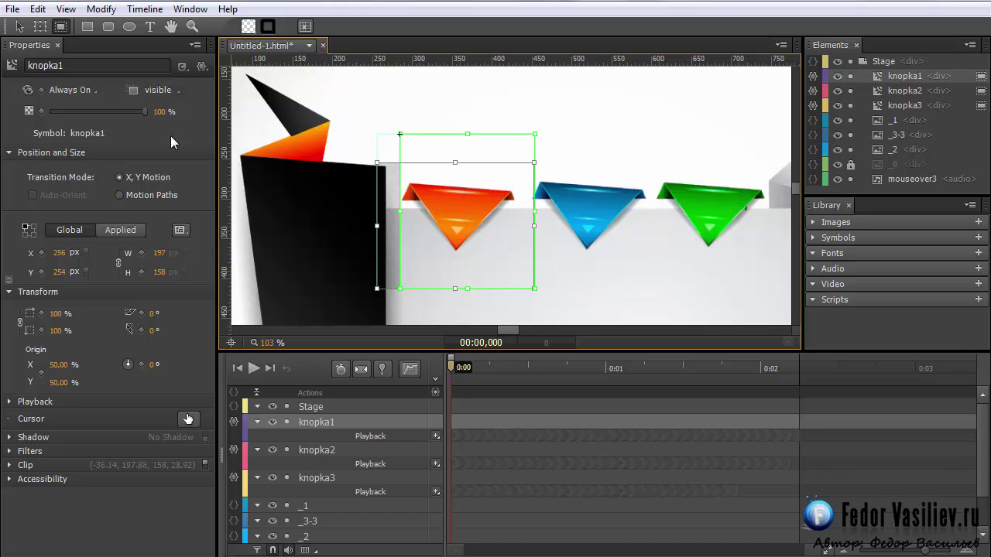
{"action": "left_click_drag", "start_coordinate": [534, 211], "coordinate": [502, 213]}
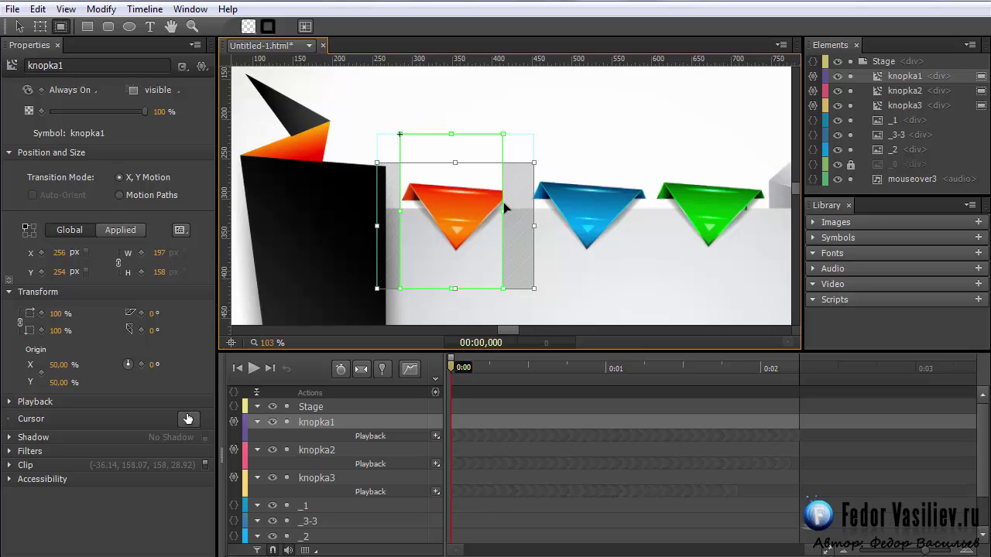
{"action": "left_click_drag", "start_coordinate": [504, 211], "coordinate": [517, 214]}
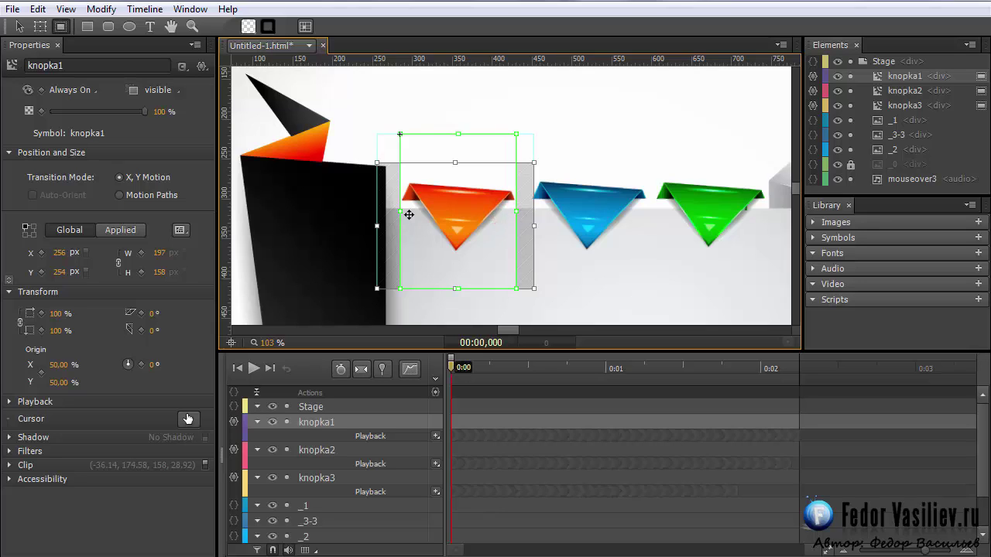
{"action": "left_click", "coordinate": [584, 216]}
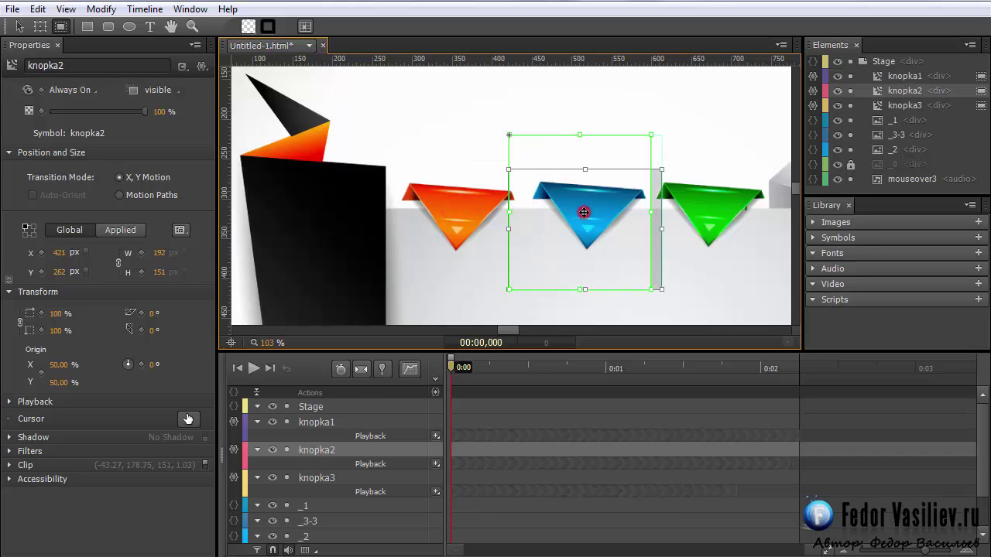
{"action": "left_click_drag", "start_coordinate": [509, 212], "coordinate": [530, 216]}
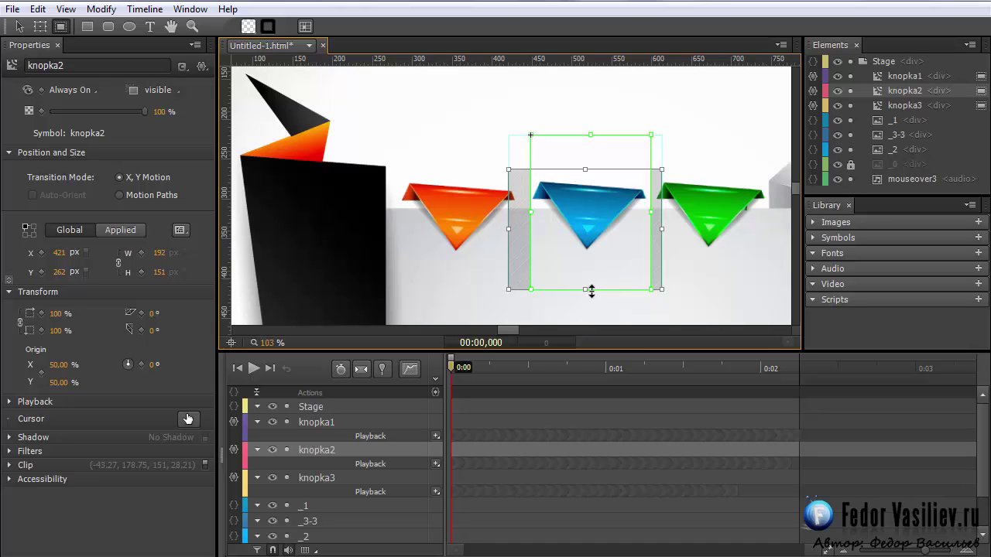
- Raise the bottom clip edges to just below the triangles, about 107 px for knopka2 and 115 px for knopka1
{"action": "left_click_drag", "start_coordinate": [592, 291], "coordinate": [591, 256]}
{"action": "left_click", "coordinate": [455, 223]}
{"action": "left_click_drag", "start_coordinate": [463, 290], "coordinate": [464, 255]}
- Extend knopka1's top clip edge to about -53 px and trim knopka2's right clip edge to about 176 px
{"action": "left_click_drag", "start_coordinate": [457, 133], "coordinate": [458, 121]}
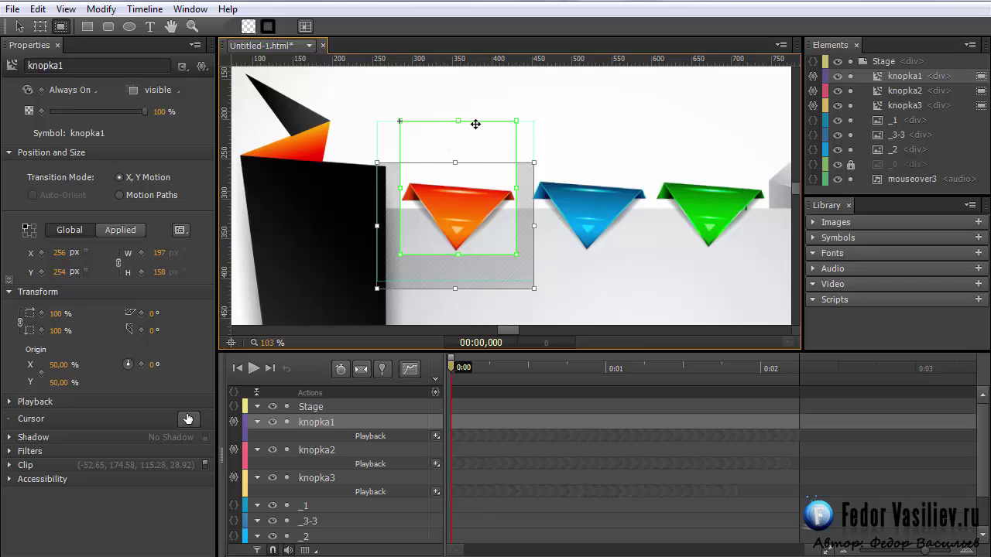
{"action": "left_click", "coordinate": [582, 207]}
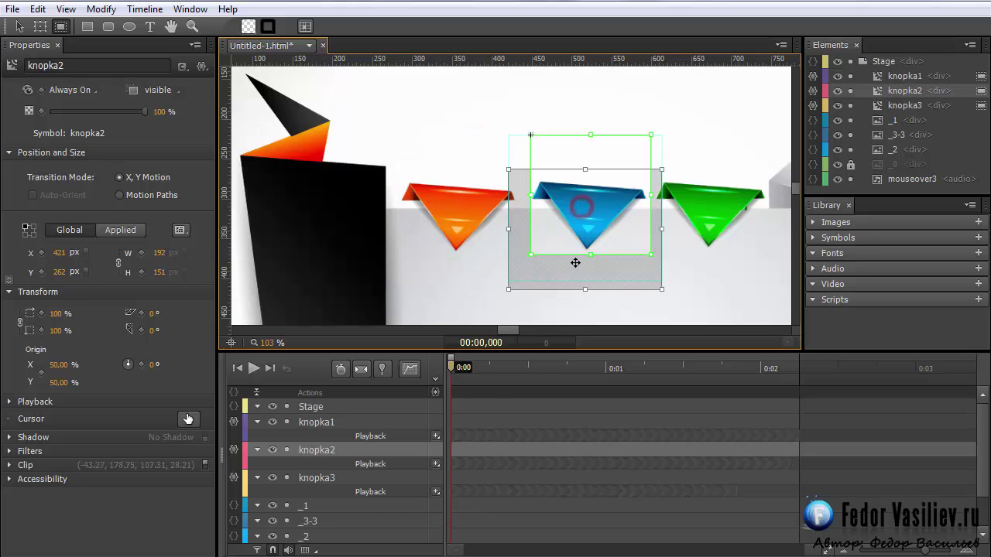
{"action": "left_click_drag", "start_coordinate": [651, 196], "coordinate": [648, 196]}
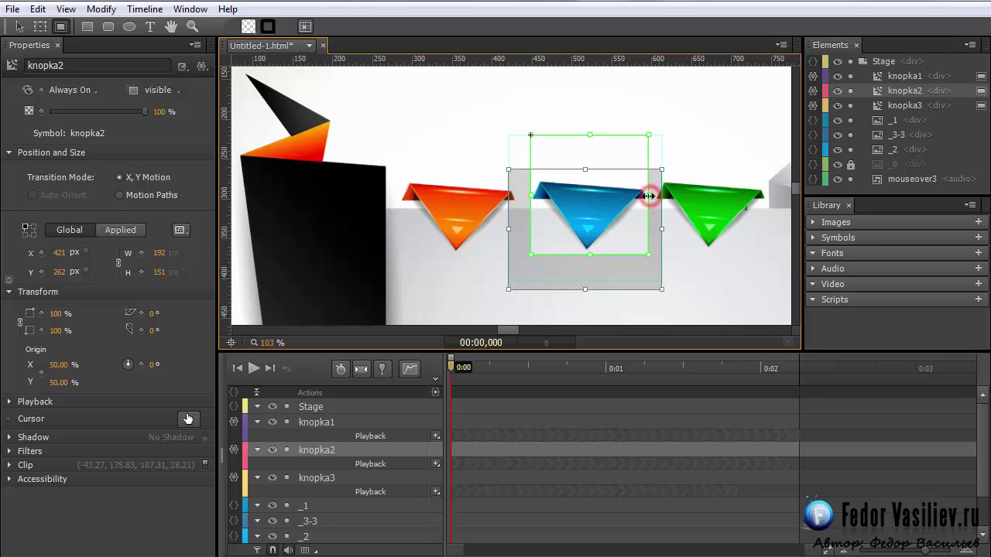
- Set knopka3's bottom clip edge to about 90 px and its top edge to about -57 px, and preview the composition
{"action": "left_click", "coordinate": [704, 219]}
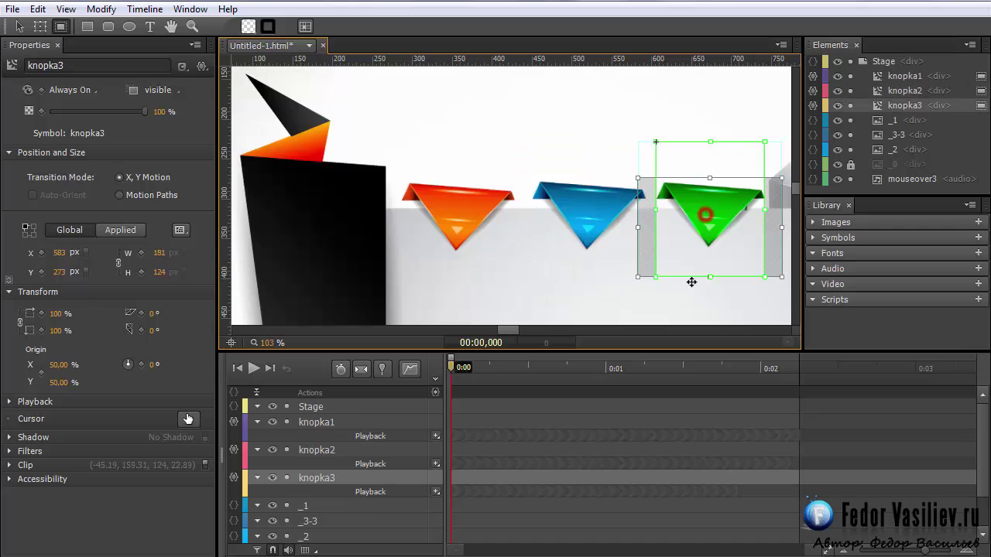
{"action": "left_click_drag", "start_coordinate": [712, 278], "coordinate": [713, 250]}
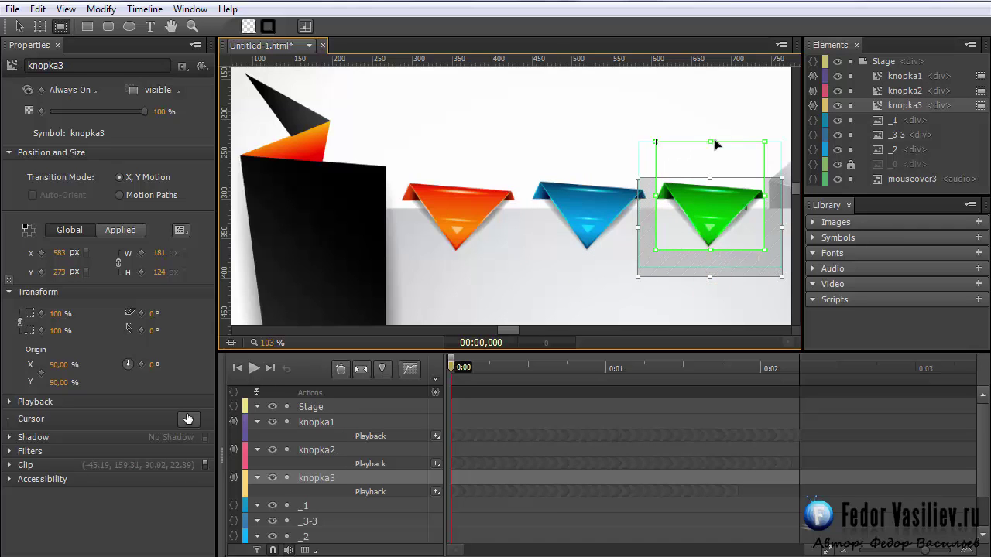
{"action": "left_click_drag", "start_coordinate": [710, 142], "coordinate": [710, 132]}
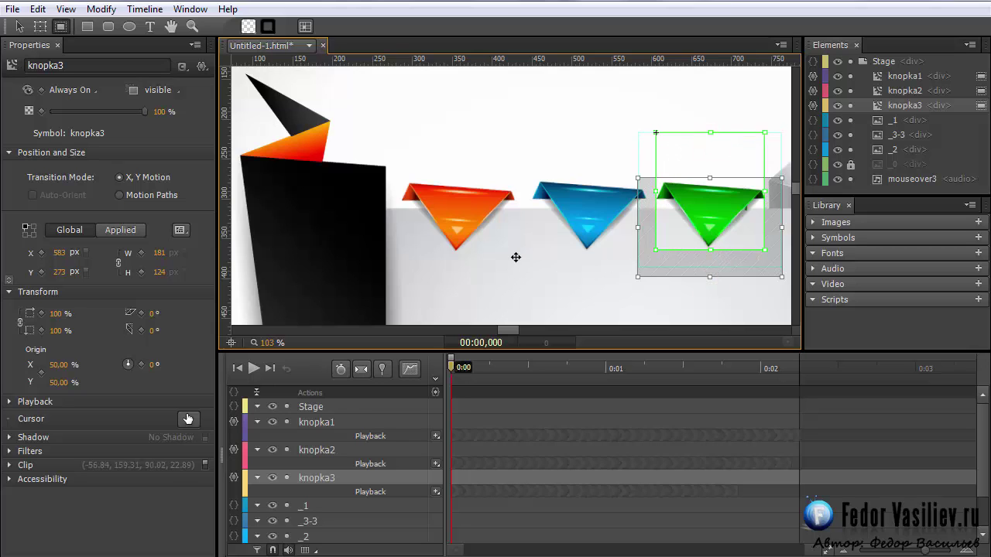
{"action": "key", "text": "ctrl+Return"}
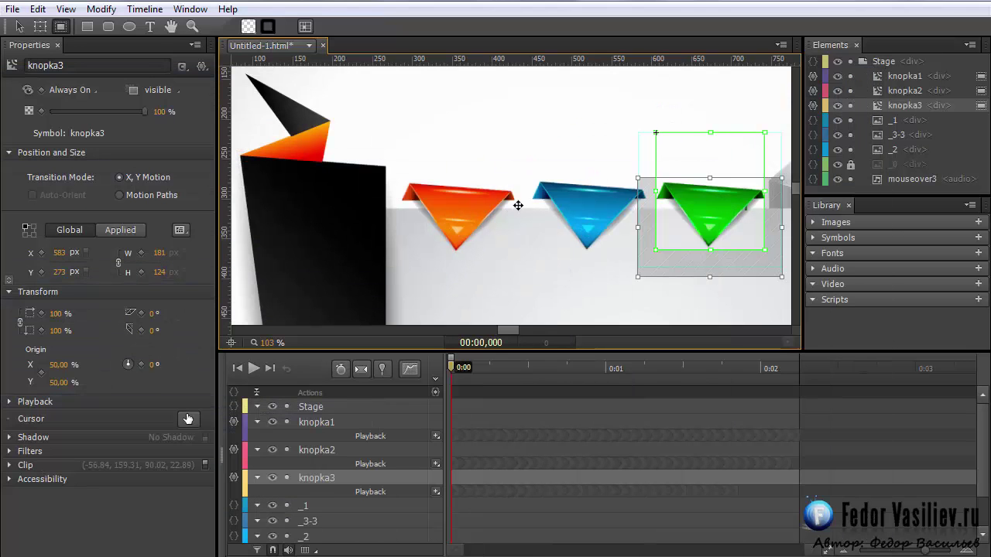
- Lower the bottom clip edges of knopka1, knopka2 and knopka3, with knopka2 at about 143 px and knopka3 at about 121 px
{"action": "left_click", "coordinate": [472, 216]}
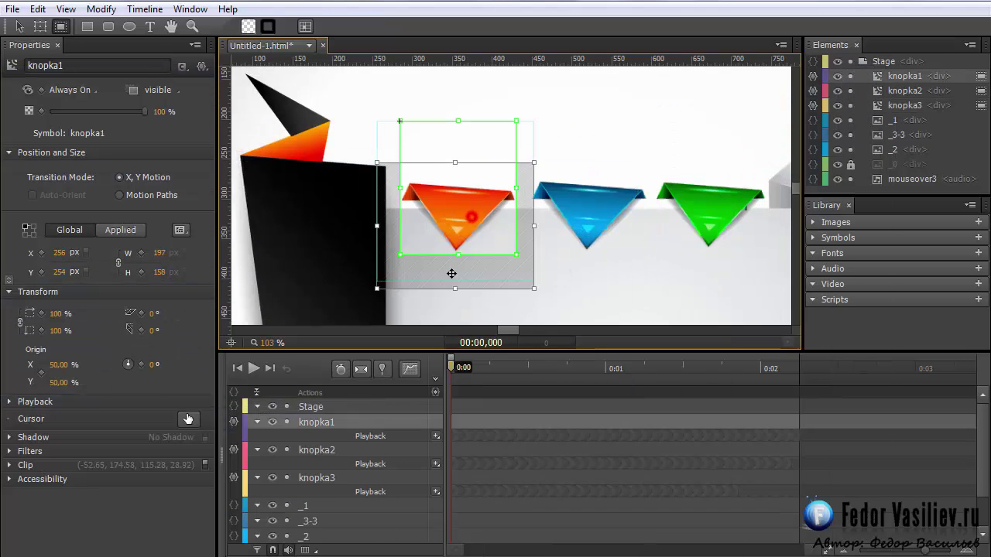
{"action": "left_click_drag", "start_coordinate": [458, 254], "coordinate": [462, 284]}
{"action": "left_click", "coordinate": [599, 226]}
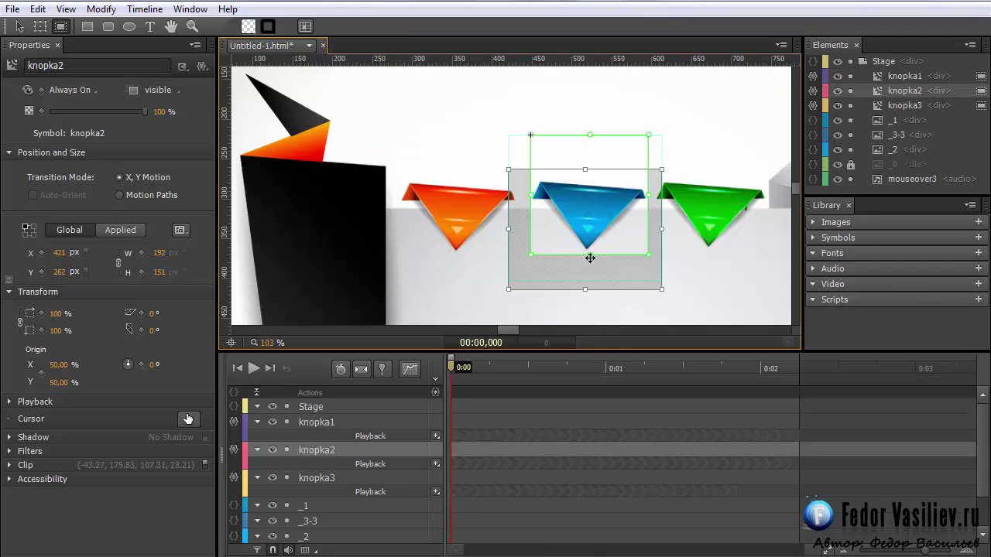
{"action": "left_click_drag", "start_coordinate": [591, 256], "coordinate": [595, 283]}
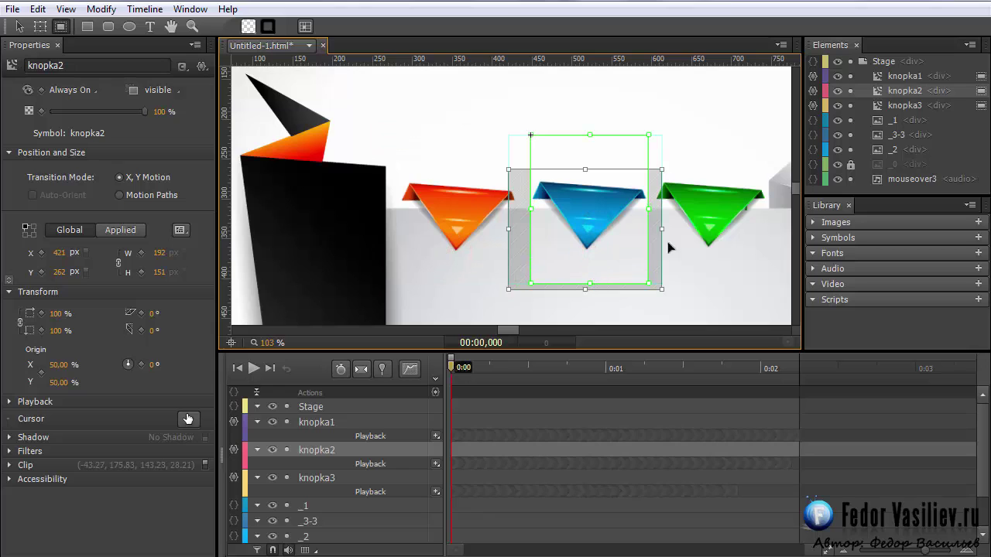
{"action": "left_click", "coordinate": [717, 217]}
{"action": "left_click_drag", "start_coordinate": [710, 250], "coordinate": [712, 275]}
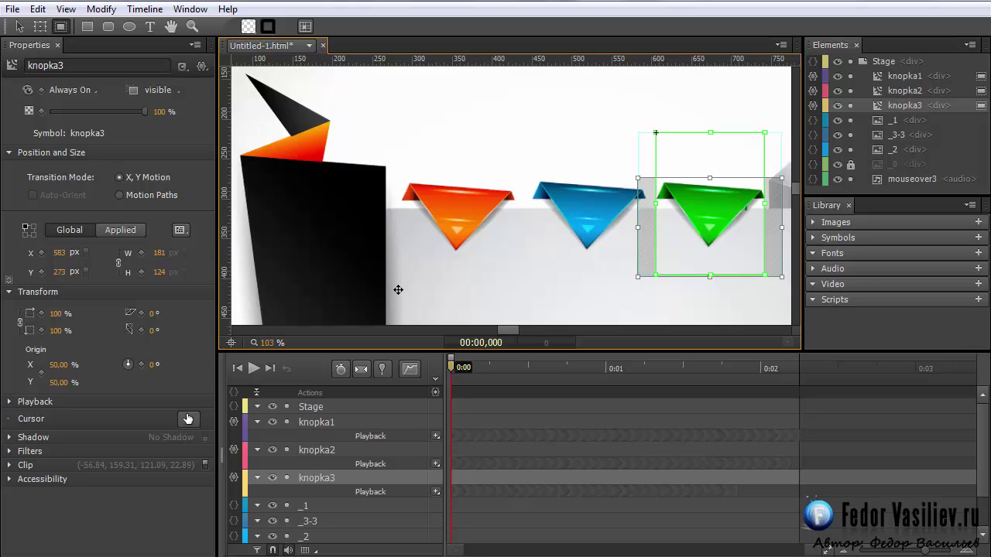
- Examine the whole stage at 52% zoom and compare the knopka symbols with the black side panel image _1 in the element list
{"action": "left_click", "coordinate": [19, 26]}
{"action": "scroll", "coordinate": [559, 162], "scroll_direction": "down", "scroll_amount": 3}
{"action": "left_click_drag", "start_coordinate": [264, 343], "coordinate": [236, 346]}
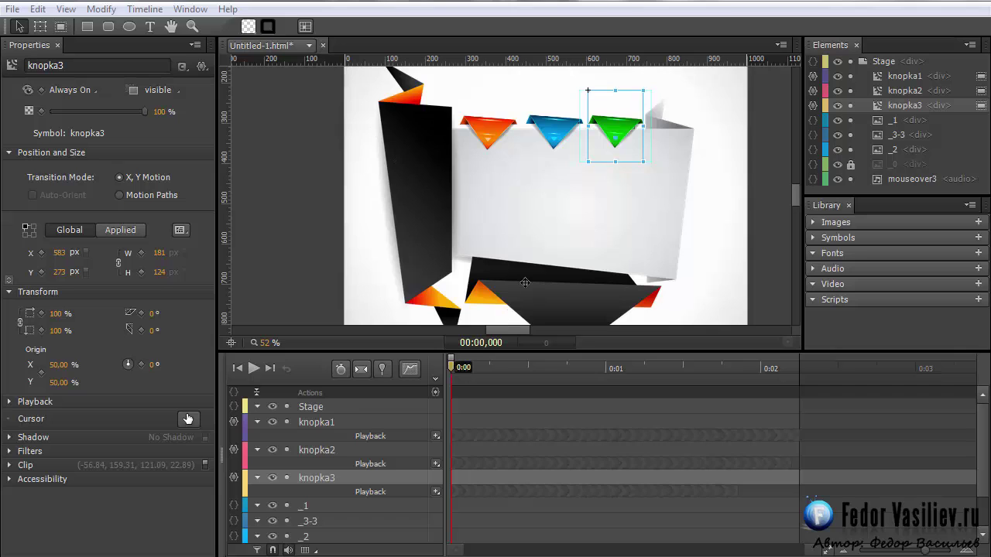
{"action": "scroll", "coordinate": [795, 194], "scroll_direction": "down", "scroll_amount": 1}
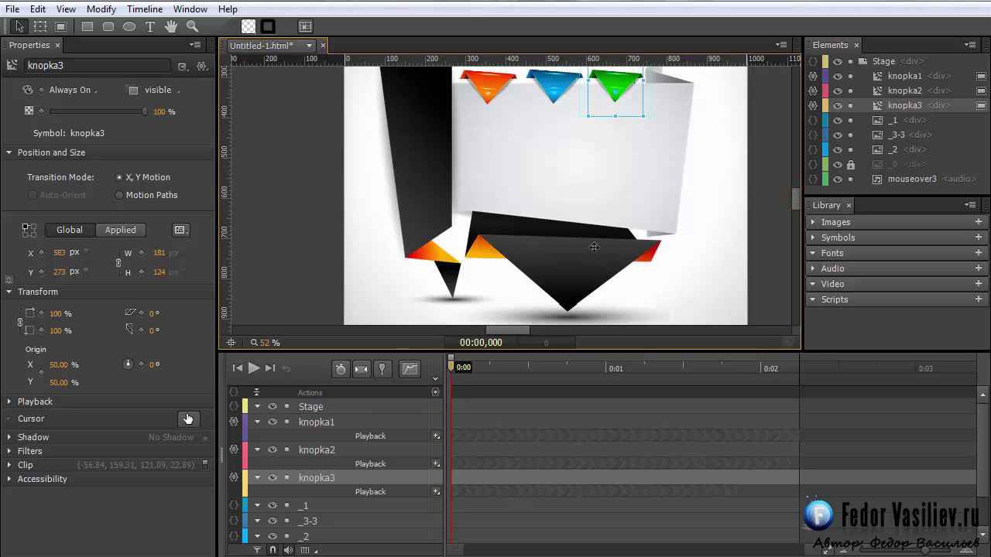
{"action": "left_click_drag", "start_coordinate": [792, 200], "coordinate": [794, 194]}
{"action": "left_click", "coordinate": [388, 239]}
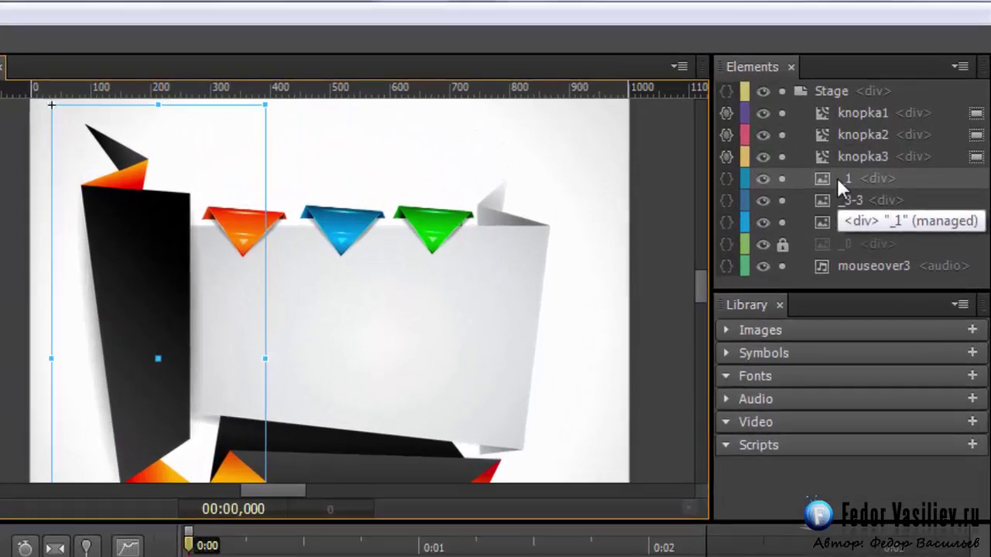
{"action": "left_click", "coordinate": [889, 122]}
{"action": "left_click", "coordinate": [789, 145]}
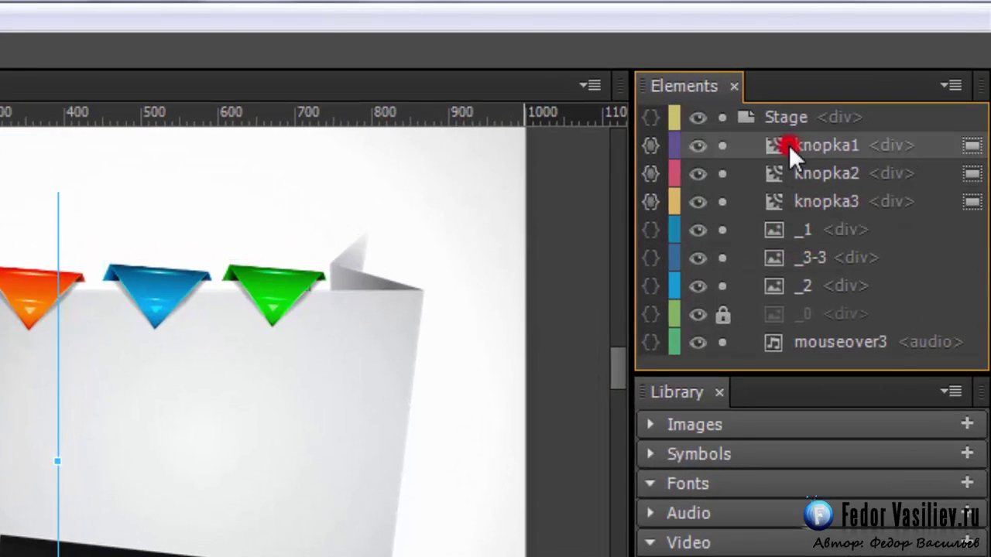
{"action": "left_click", "coordinate": [820, 202]}
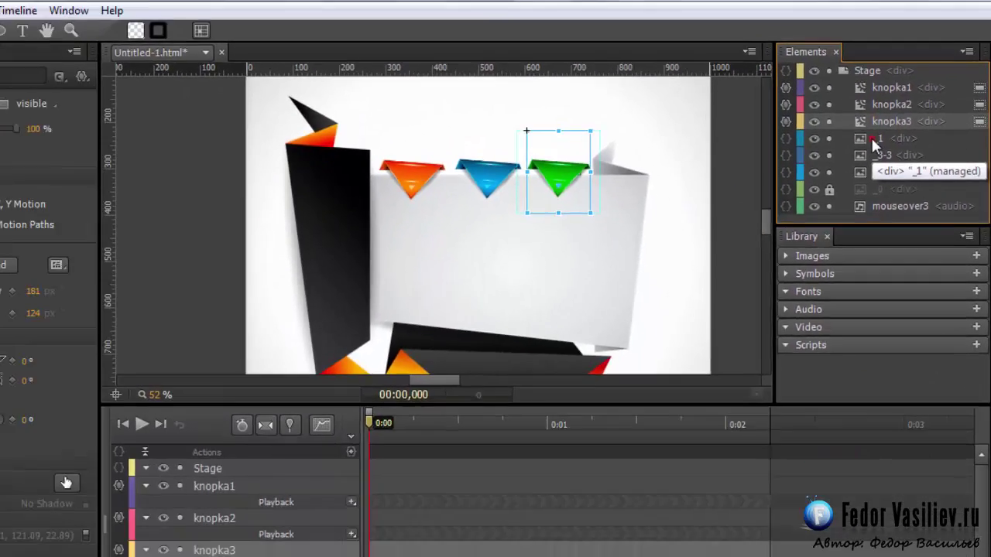
{"action": "left_click", "coordinate": [802, 229]}
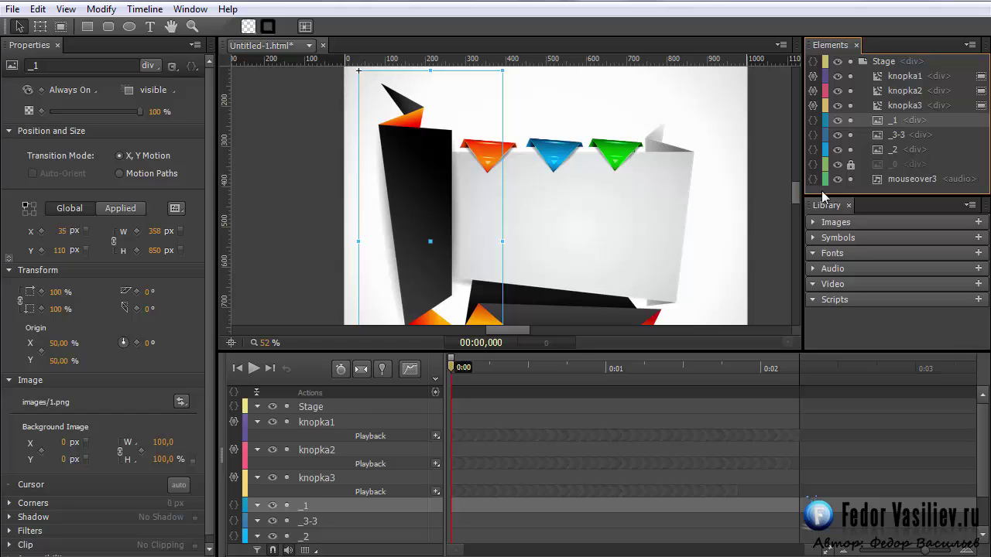
- Convert the black side panel image _1 to a symbol named left_panel with its timeline set to autoplay
{"action": "left_click", "coordinate": [412, 201]}
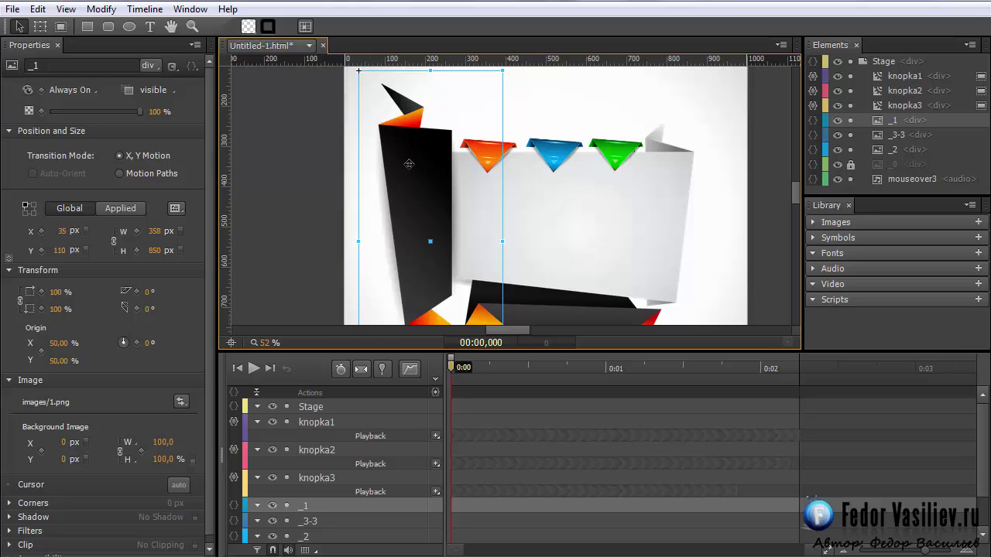
{"action": "right_click", "coordinate": [882, 120]}
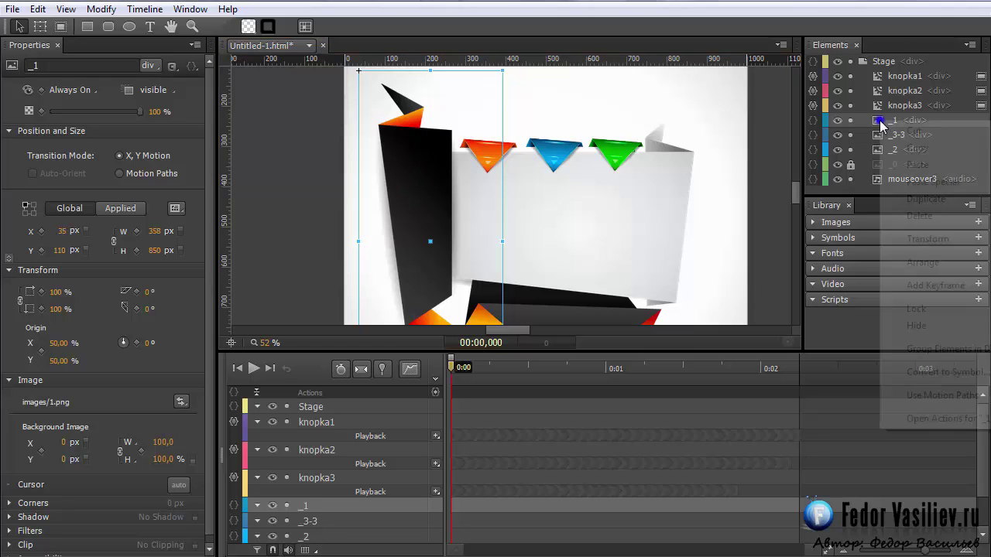
{"action": "left_click", "coordinate": [941, 377]}
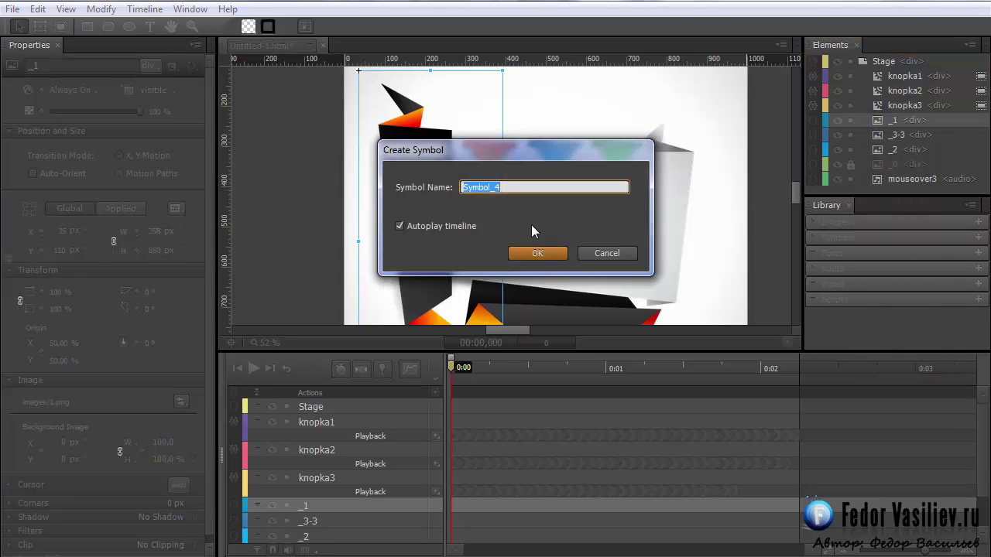
{"action": "type", "text": "left_panel"}
{"action": "left_click", "coordinate": [531, 254]}
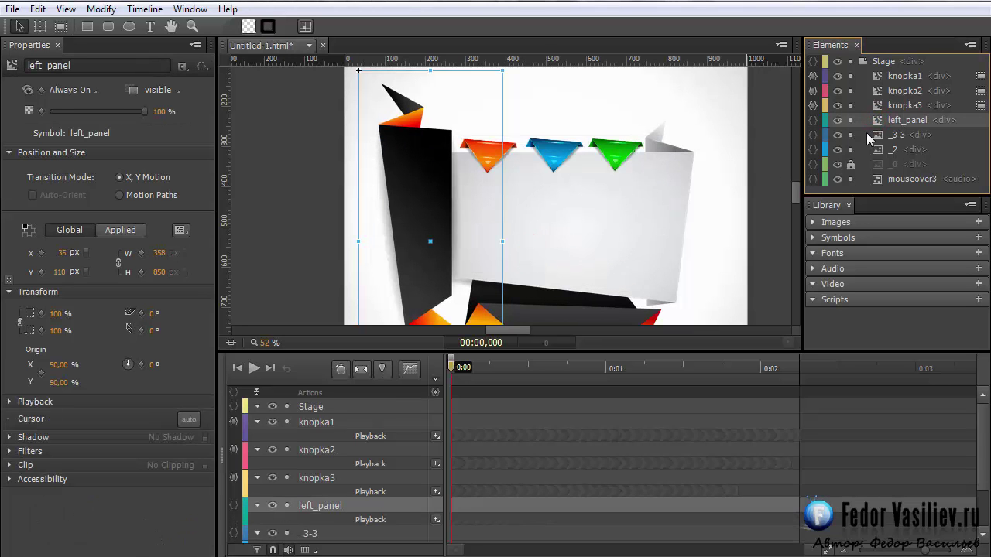
- Clip the left_panel symbol, setting its bottom edge to about 779 px and its right edge to about 245 px
{"action": "left_click", "coordinate": [61, 28]}
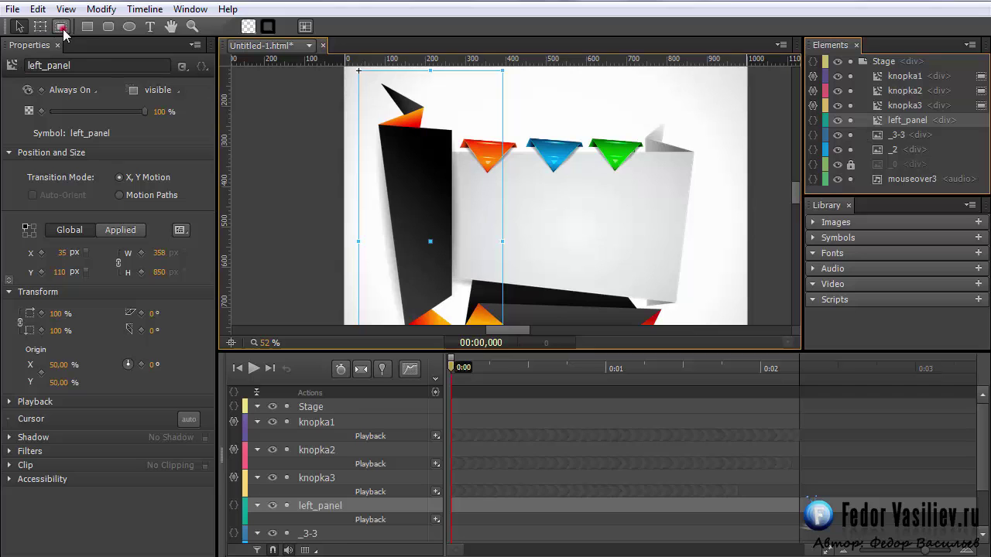
{"action": "scroll", "coordinate": [542, 219], "scroll_direction": "down", "scroll_amount": 2}
{"action": "scroll", "coordinate": [549, 226], "scroll_direction": "down", "scroll_amount": 3}
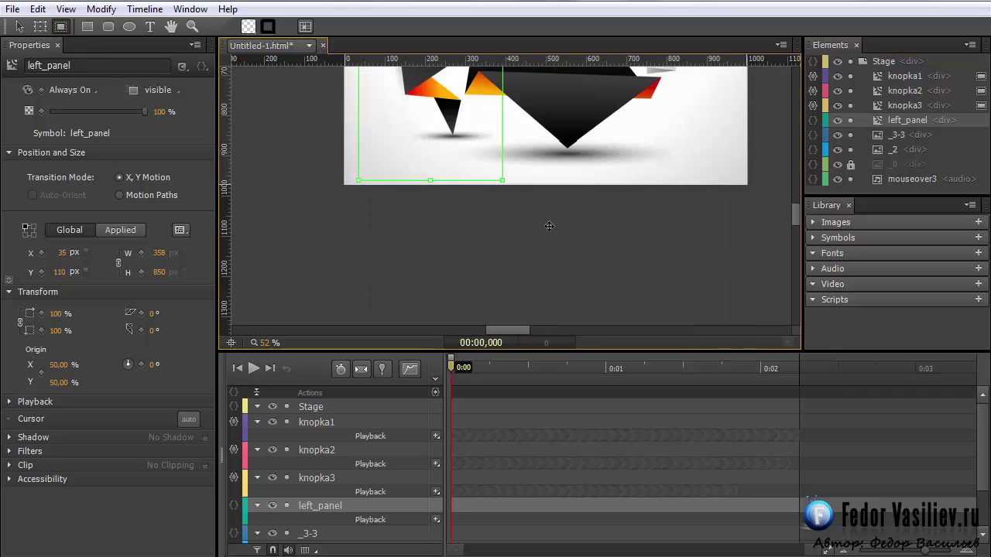
{"action": "left_click_drag", "start_coordinate": [431, 179], "coordinate": [431, 152]}
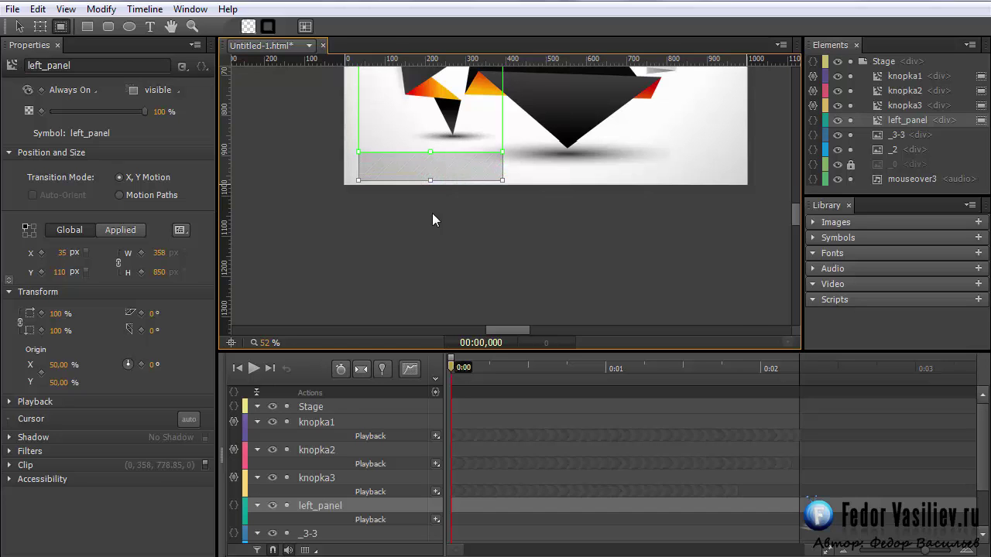
{"action": "scroll", "coordinate": [432, 219], "scroll_direction": "up", "scroll_amount": 7}
{"action": "scroll", "coordinate": [460, 204], "scroll_direction": "down", "scroll_amount": 3}
{"action": "scroll", "coordinate": [505, 186], "scroll_direction": "up", "scroll_amount": 2}
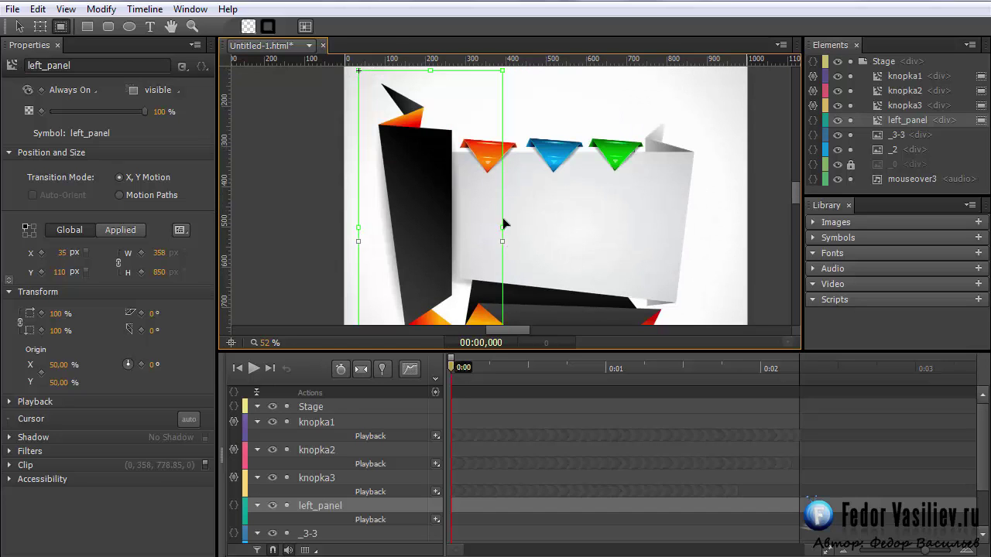
{"action": "left_click_drag", "start_coordinate": [505, 227], "coordinate": [457, 221]}
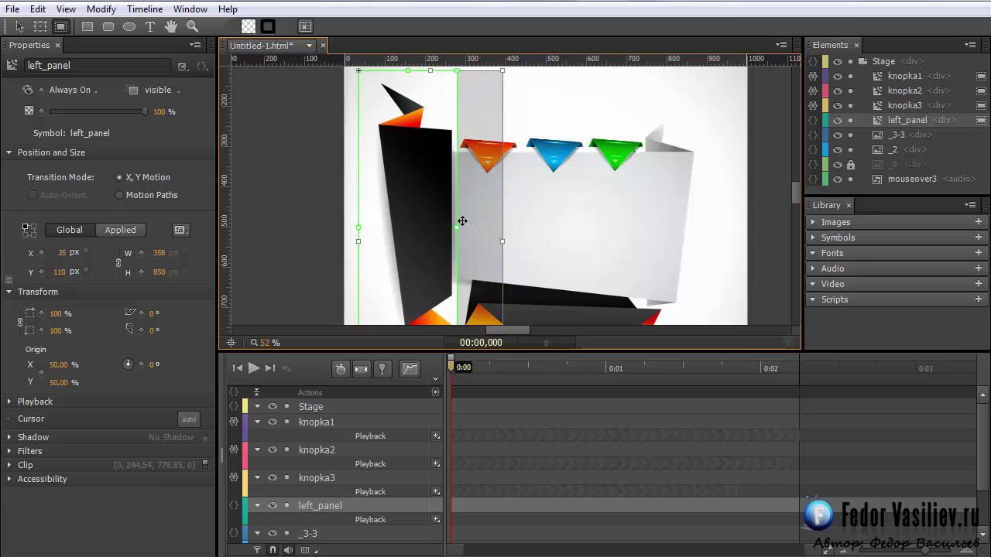
- Widen the right clip edge of left_panel to about 339 px and bring its left clip edge in to about 42 px
{"action": "scroll", "coordinate": [465, 217], "scroll_direction": "down", "scroll_amount": 3}
{"action": "left_click_drag", "start_coordinate": [457, 149], "coordinate": [494, 162]}
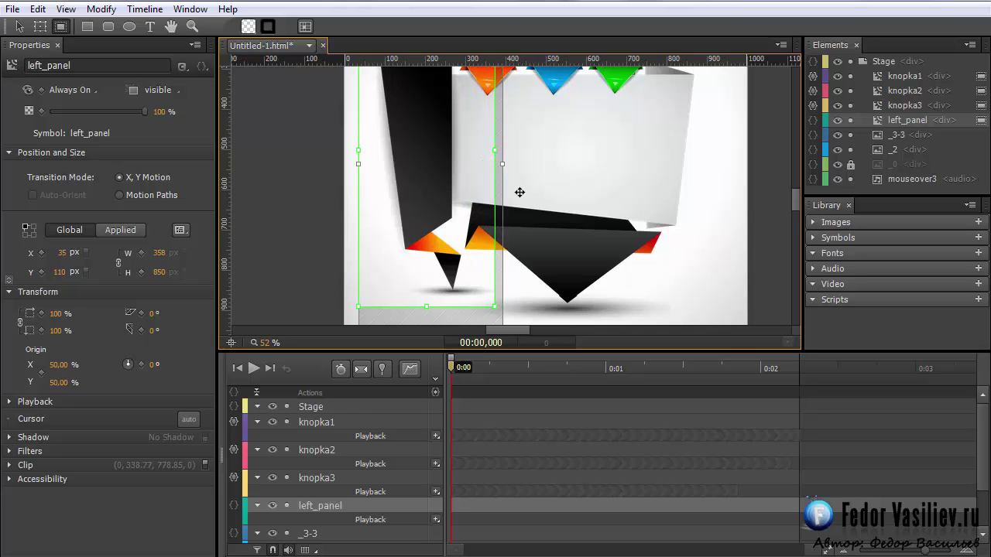
{"action": "scroll", "coordinate": [519, 191], "scroll_direction": "up", "scroll_amount": 4}
{"action": "scroll", "coordinate": [385, 225], "scroll_direction": "down", "scroll_amount": 2}
{"action": "left_click_drag", "start_coordinate": [360, 228], "coordinate": [375, 230]}
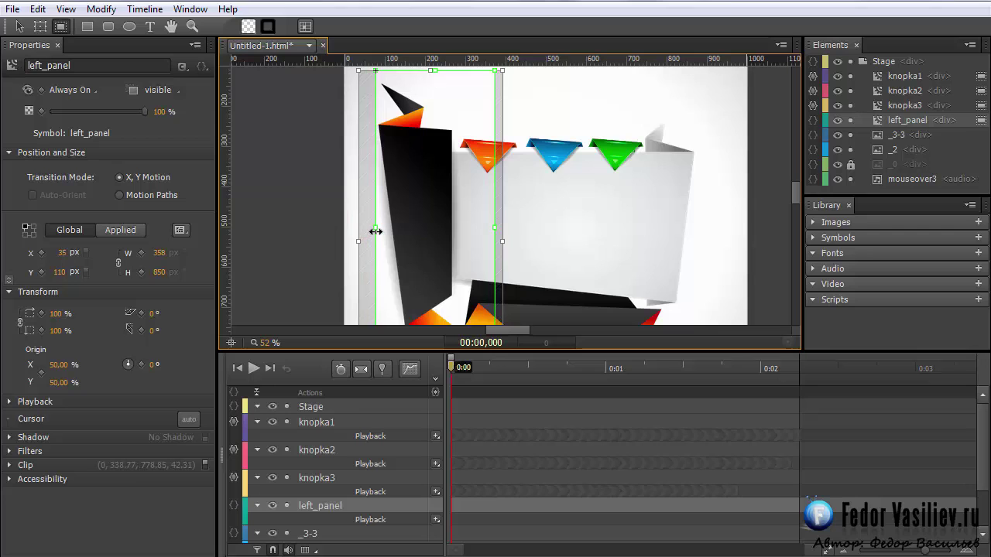
{"action": "scroll", "coordinate": [339, 211], "scroll_direction": "down", "scroll_amount": 3}
{"action": "scroll", "coordinate": [338, 211], "scroll_direction": "up", "scroll_amount": 3}
{"action": "left_click", "coordinate": [19, 26]}
{"action": "scroll", "coordinate": [333, 210], "scroll_direction": "up", "scroll_amount": 2}
{"action": "scroll", "coordinate": [332, 209], "scroll_direction": "down", "scroll_amount": 2}
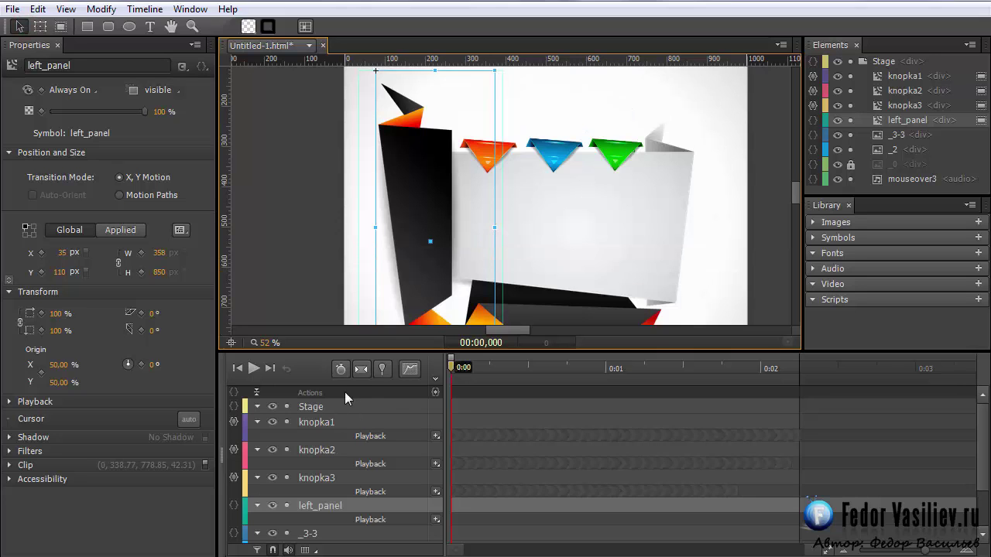
- Open the left_panel symbol for editing and shift its _1 image sideways to X -65 px
{"action": "double_click", "coordinate": [879, 121]}
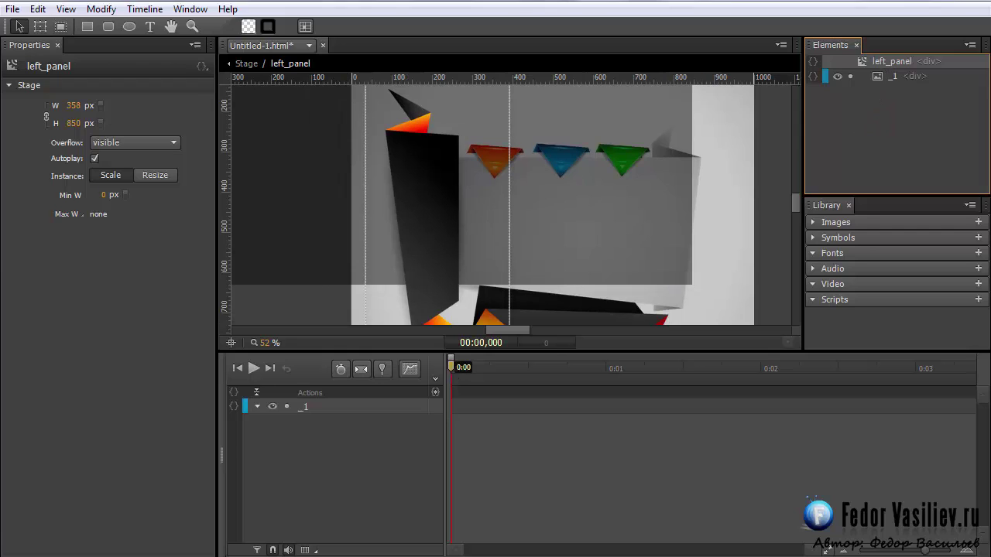
{"action": "left_click", "coordinate": [307, 406]}
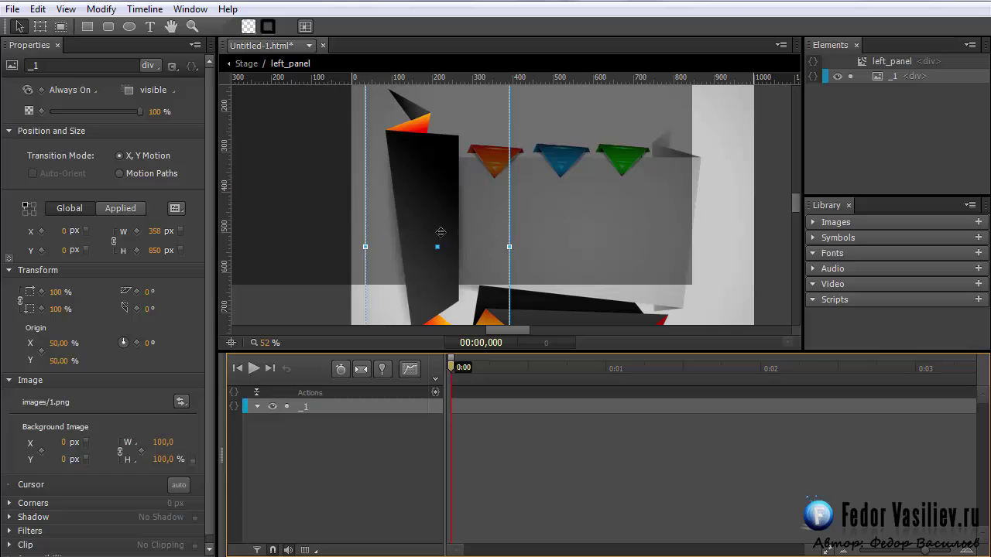
{"action": "key", "text": "shift+Left"}
{"action": "key", "text": "shift+Left"}
{"action": "key", "text": "shift+Left"}
{"action": "key", "text": "shift+Left"}
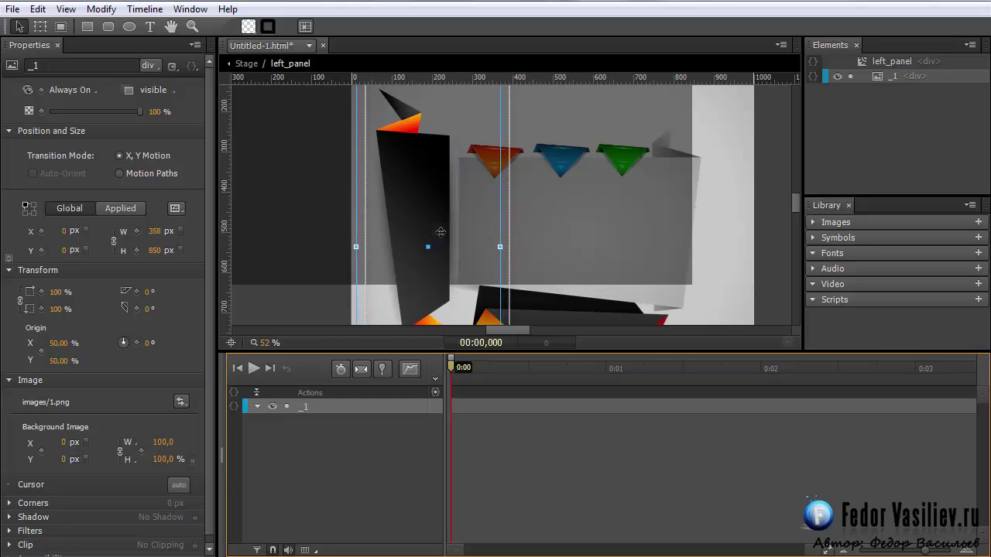
{"action": "key", "text": "shift+Left"}
{"action": "key", "text": "shift+Left"}
{"action": "key", "text": "shift+Left"}
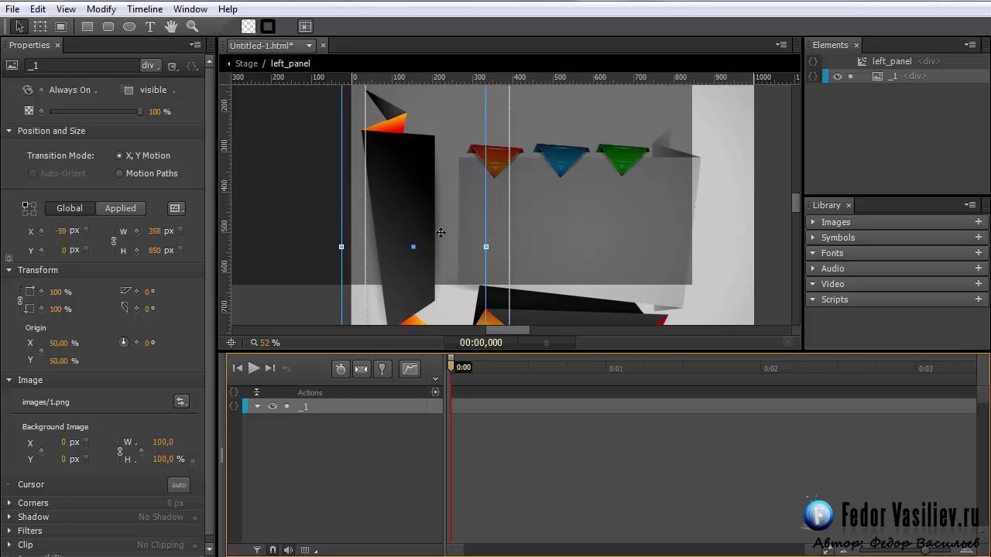
{"action": "key", "text": "shift+Left"}
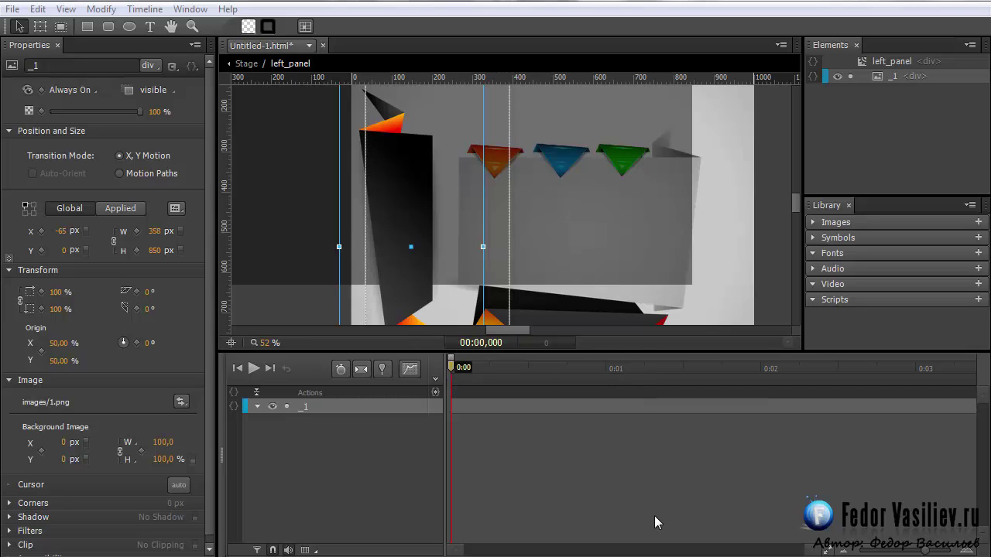
- Animate the _1 image's horizontal position from -65 px at 0:00,155 to 15 px at 0:01 using the timeline pin
{"action": "left_click", "coordinate": [350, 376]}
{"action": "left_click", "coordinate": [378, 374]}
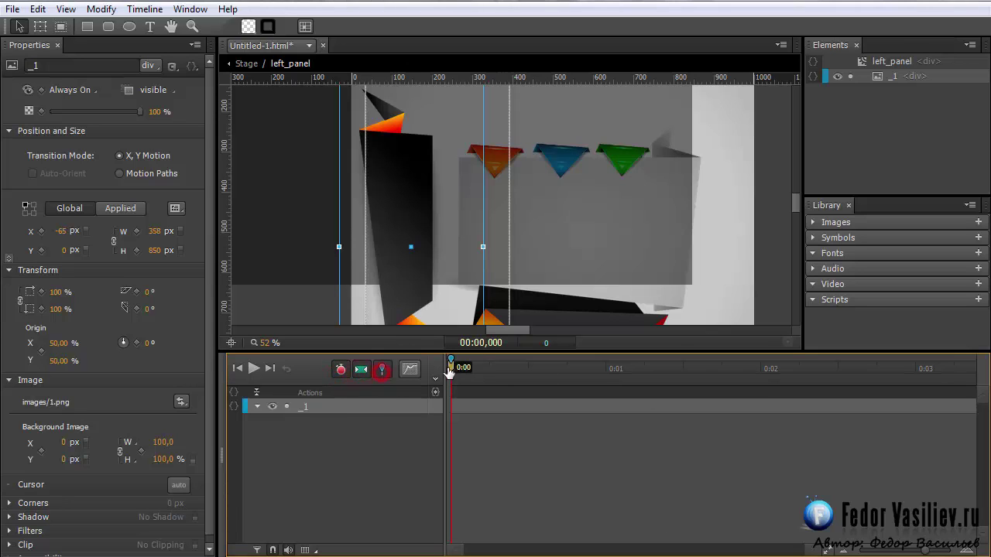
{"action": "mouse_move", "coordinate": [453, 371]}
{"action": "left_mouse_down"}
{"action": "mouse_move", "coordinate": [597, 367]}
{"action": "mouse_move", "coordinate": [480, 375]}
{"action": "mouse_move", "coordinate": [607, 387]}
{"action": "left_mouse_up"}
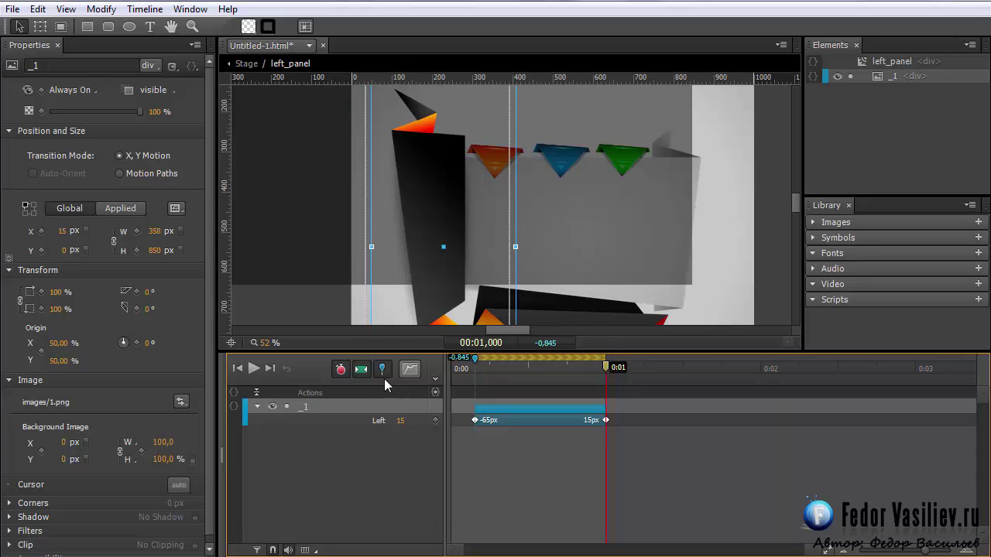
{"action": "left_click", "coordinate": [477, 368]}
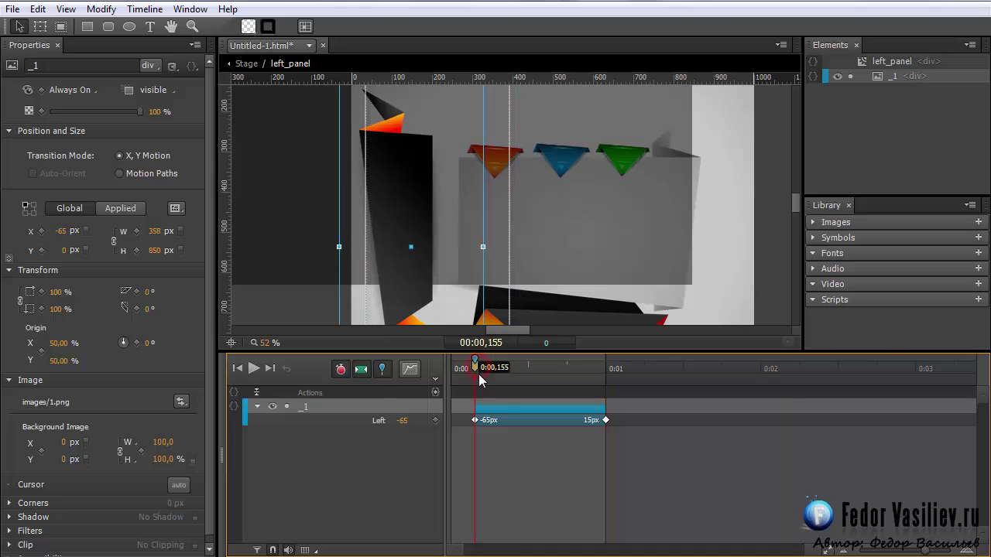
{"action": "left_click", "coordinate": [552, 368]}
{"action": "left_click_drag", "start_coordinate": [553, 374], "coordinate": [476, 382]}
- Keyframe the _1 image's opacity at 0% at 0:00,155 and 100% at 0:01, and preview the transition
{"action": "left_click", "coordinate": [140, 113]}
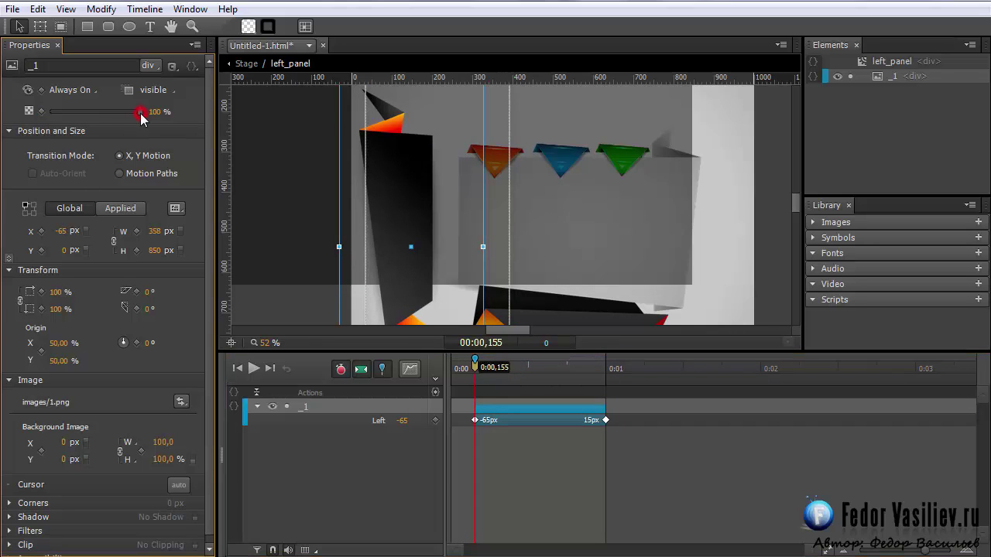
{"action": "left_click_drag", "start_coordinate": [70, 112], "coordinate": [46, 118]}
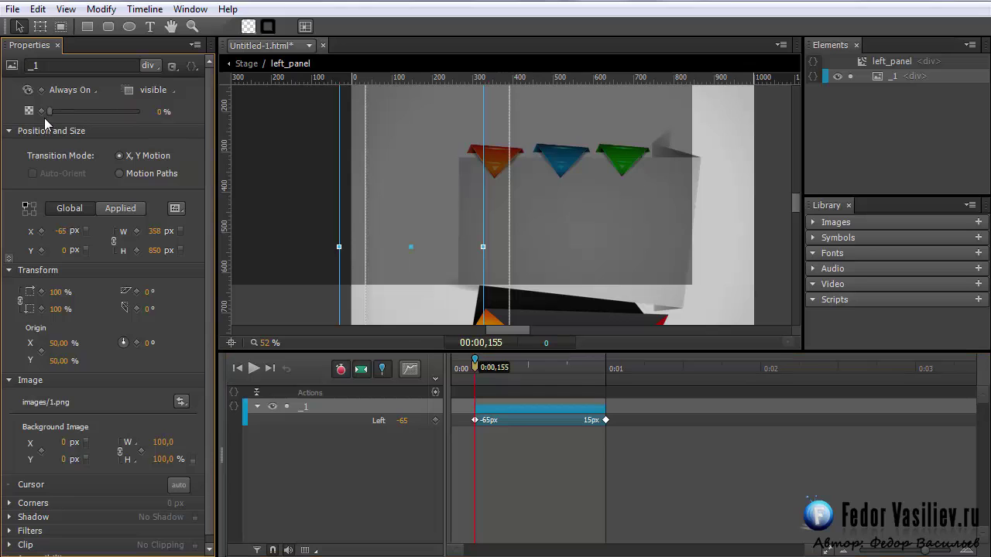
{"action": "left_click", "coordinate": [43, 111]}
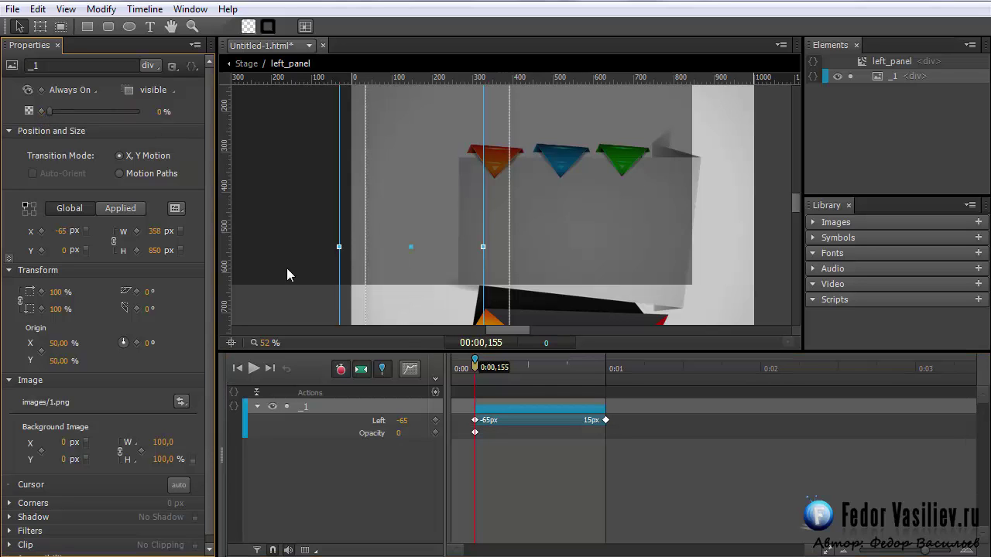
{"action": "left_click_drag", "start_coordinate": [475, 374], "coordinate": [606, 369]}
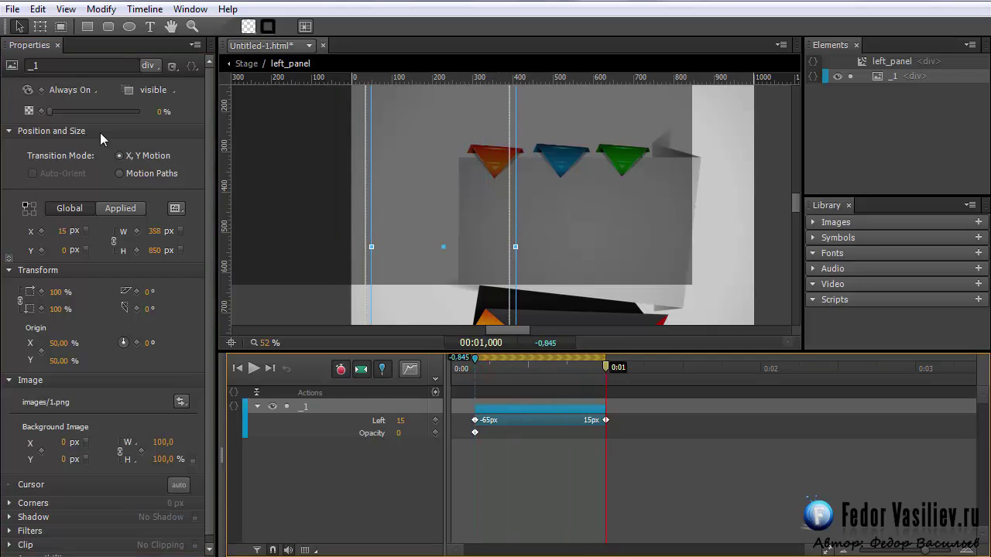
{"action": "left_click_drag", "start_coordinate": [50, 113], "coordinate": [157, 116]}
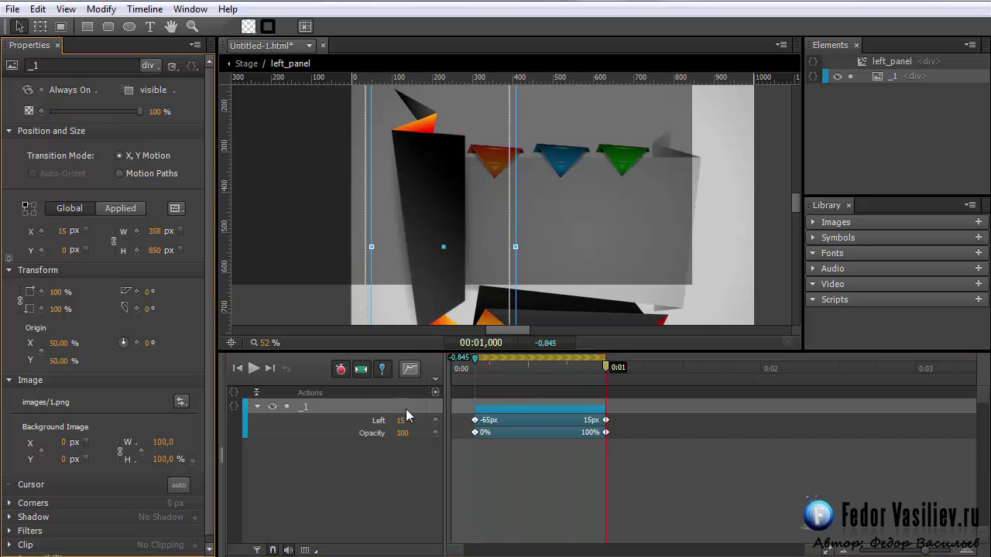
{"action": "left_click_drag", "start_coordinate": [471, 377], "coordinate": [610, 420]}
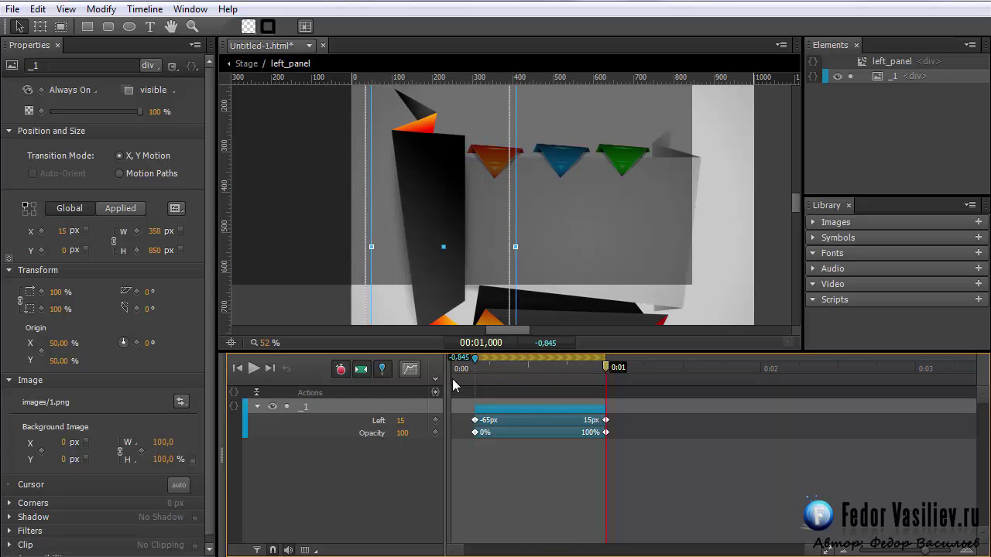
{"action": "left_click_drag", "start_coordinate": [498, 370], "coordinate": [603, 404]}
- Turn off the timeline pin and add a trigger at 1000 ms with a Stop playback action targeting left_panel
{"action": "left_click", "coordinate": [382, 368]}
{"action": "left_click", "coordinate": [435, 392]}
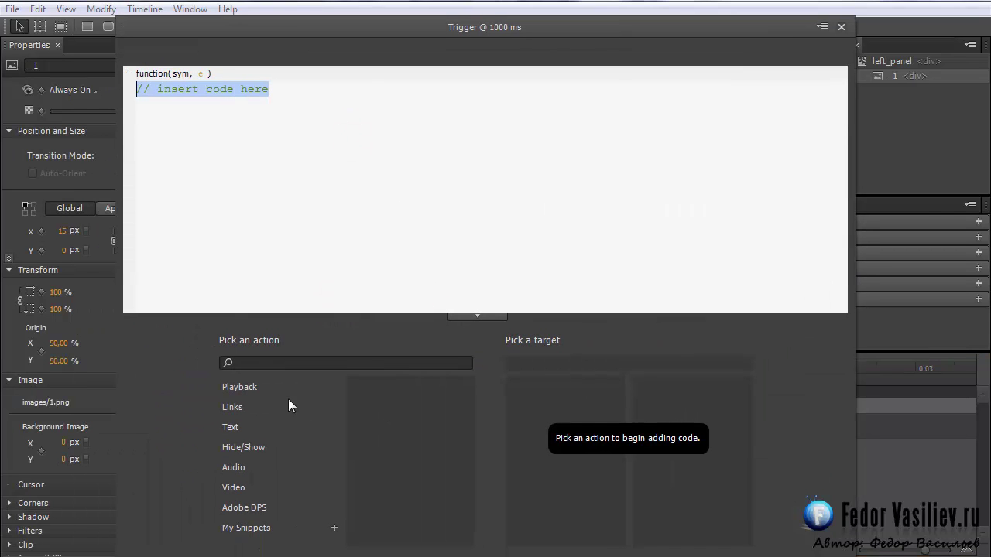
{"action": "left_click", "coordinate": [249, 387]}
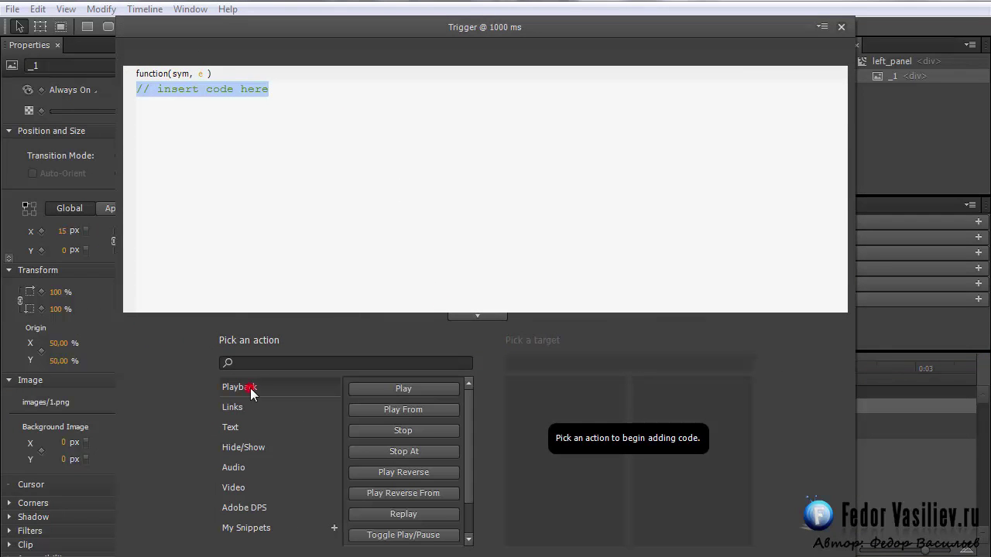
{"action": "left_click", "coordinate": [376, 387]}
{"action": "left_click", "coordinate": [387, 430]}
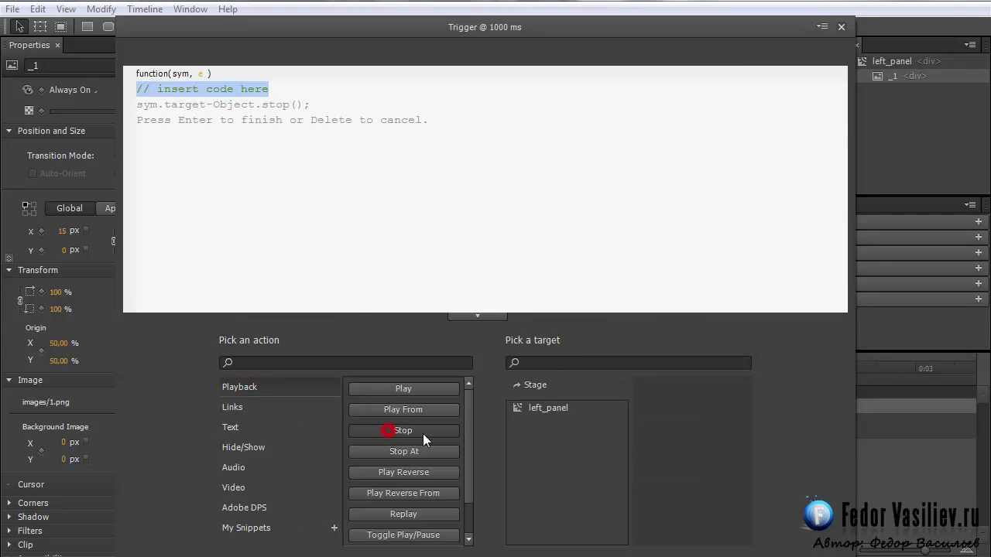
{"action": "left_click", "coordinate": [523, 408]}
{"action": "left_click", "coordinate": [841, 26]}
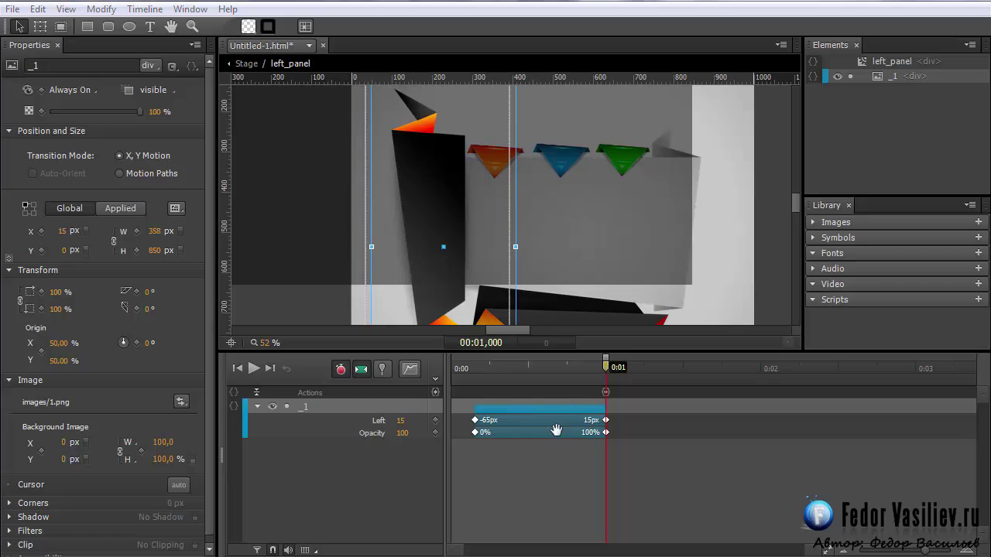
- Set the playhead to 0:01,085 and import 102.png, 678.jpg, B2.png, g2.png, ok2.png, t2.png, you22.png and блик.png from the images folder in Windows Explorer
{"action": "left_click", "coordinate": [870, 62]}
{"action": "mouse_move", "coordinate": [608, 365]}
{"action": "left_mouse_down"}
{"action": "mouse_move", "coordinate": [480, 369]}
{"action": "mouse_move", "coordinate": [557, 371]}
{"action": "mouse_move", "coordinate": [623, 395]}
{"action": "mouse_move", "coordinate": [618, 365]}
{"action": "left_mouse_up"}
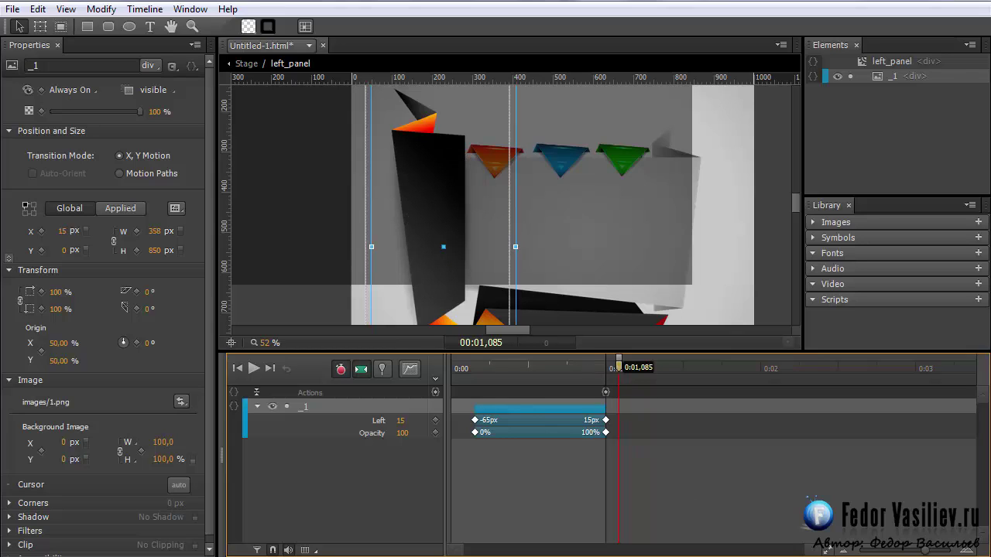
{"action": "key", "text": "alt+Tab"}
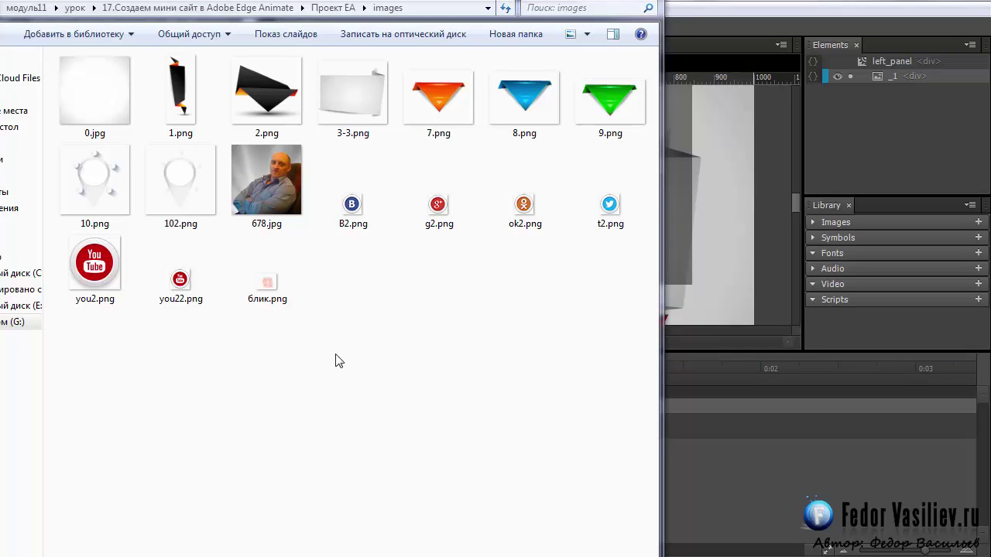
{"action": "left_click", "coordinate": [271, 186]}
{"action": "left_click", "coordinate": [191, 190], "text": "ctrl"}
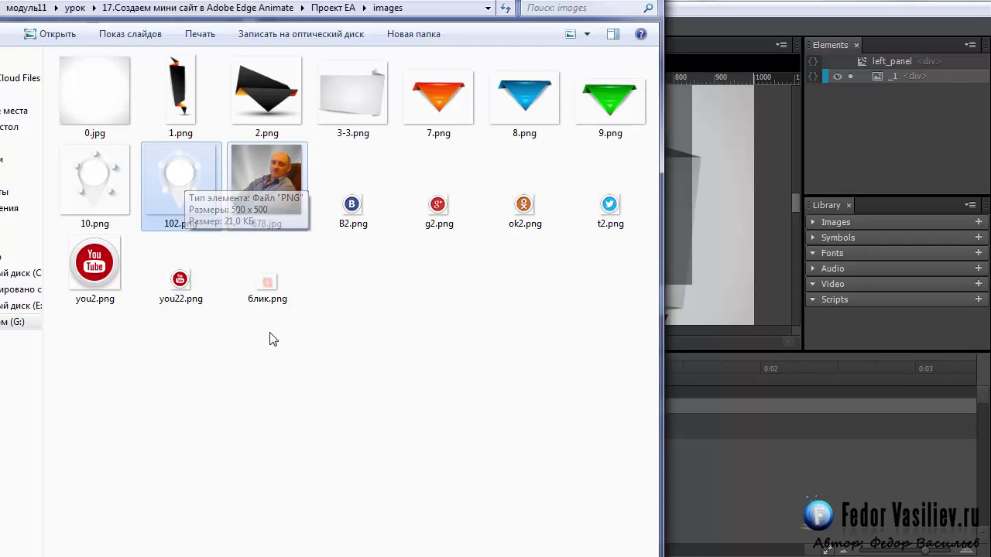
{"action": "left_click", "coordinate": [265, 283], "text": "ctrl"}
{"action": "left_click_drag", "start_coordinate": [193, 317], "coordinate": [714, 232]}
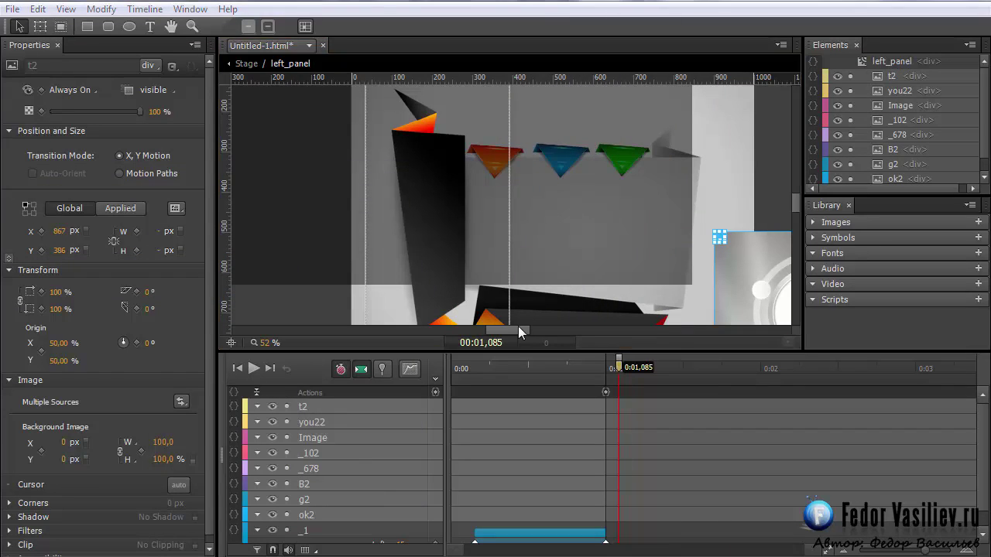
- Scale the _102 pin image to 350 × 350 px and place it over the black panel at about X -16, Y 107
{"action": "left_click_drag", "start_coordinate": [518, 326], "coordinate": [534, 326]}
{"action": "left_click_drag", "start_coordinate": [600, 301], "coordinate": [408, 223]}
{"action": "left_click", "coordinate": [757, 263]}
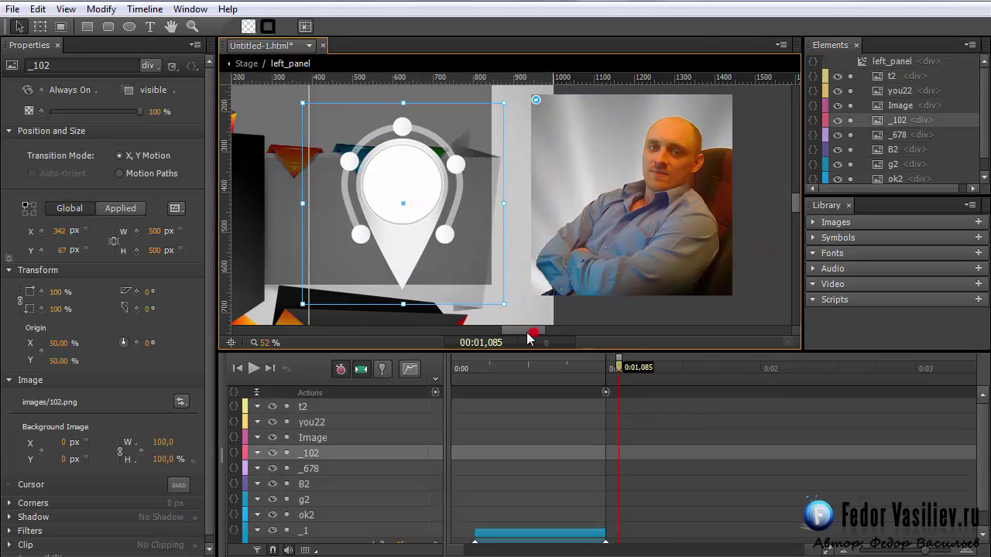
{"action": "left_click_drag", "start_coordinate": [528, 338], "coordinate": [518, 334]}
{"action": "left_click_drag", "start_coordinate": [580, 210], "coordinate": [415, 208]}
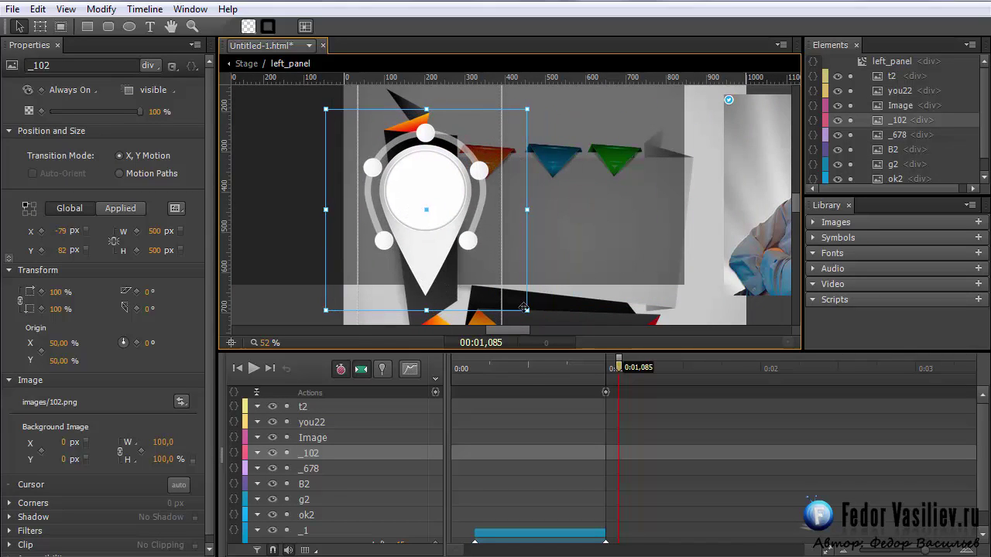
{"action": "left_click_drag", "start_coordinate": [526, 310], "coordinate": [440, 250]}
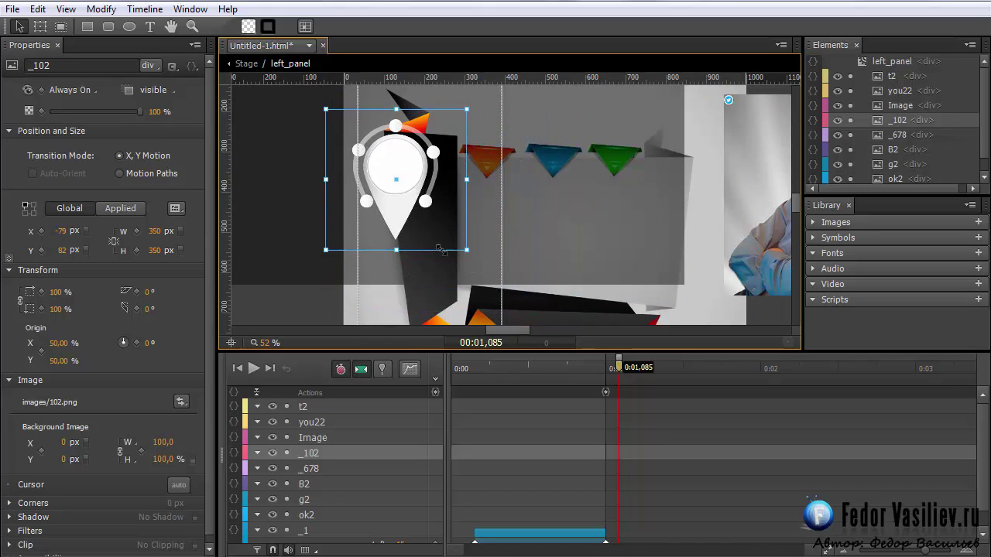
{"action": "left_click_drag", "start_coordinate": [415, 206], "coordinate": [440, 215]}
{"action": "left_click_drag", "start_coordinate": [262, 343], "coordinate": [302, 346]}
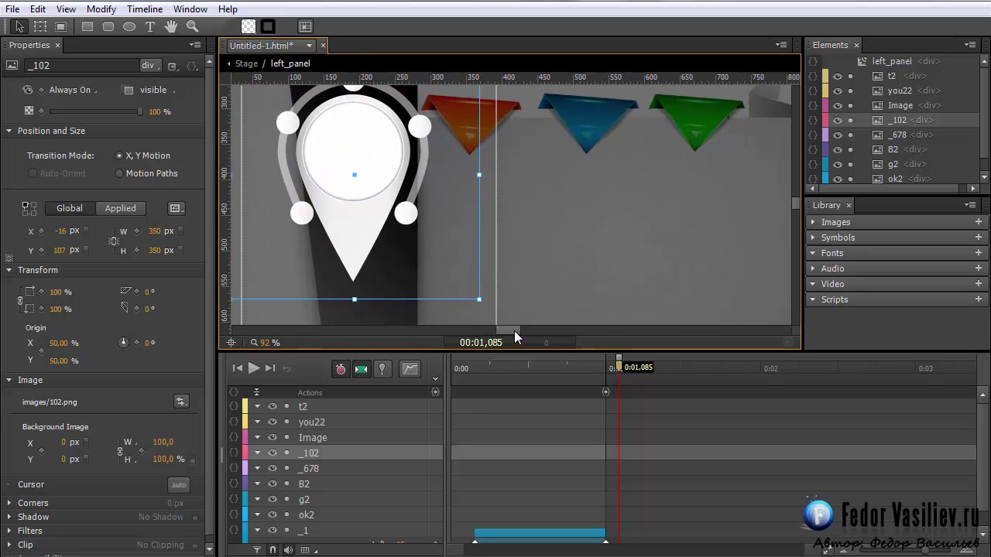
{"action": "left_click_drag", "start_coordinate": [514, 330], "coordinate": [507, 335]}
{"action": "left_click_drag", "start_coordinate": [795, 204], "coordinate": [795, 200]}
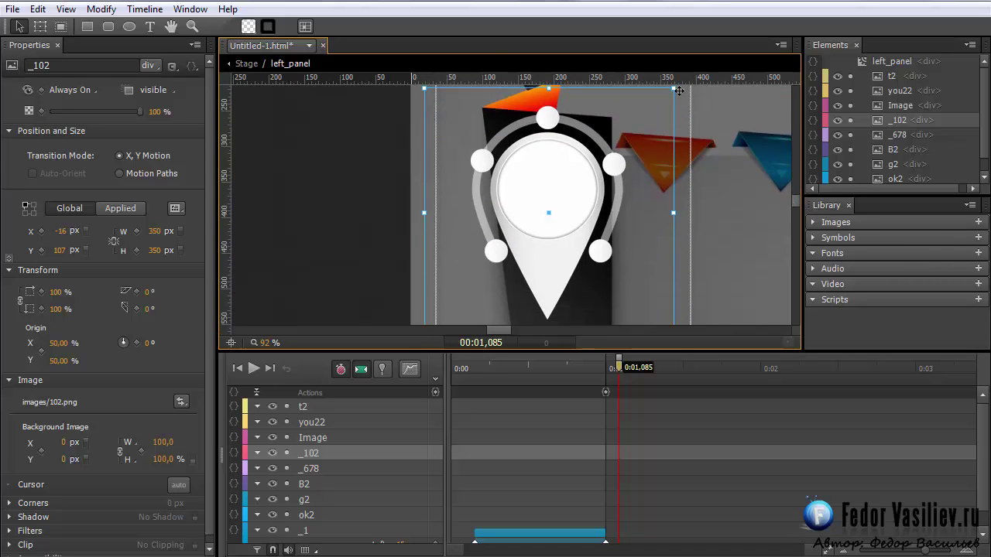
- Reduce the _102 image to 262 × 262 px and center it on the black panel at about X 34, Y 147
{"action": "left_click_drag", "start_coordinate": [672, 89], "coordinate": [611, 144]}
{"action": "left_click_drag", "start_coordinate": [537, 248], "coordinate": [573, 219]}
{"action": "left_click_drag", "start_coordinate": [650, 117], "coordinate": [641, 122]}
{"action": "mouse_move", "coordinate": [537, 206]}
{"action": "left_mouse_down"}
{"action": "mouse_move", "coordinate": [528, 192]}
{"action": "mouse_move", "coordinate": [546, 196]}
{"action": "mouse_move", "coordinate": [544, 204]}
{"action": "left_mouse_up"}
- Clip the empty sides of the _102 image, with the left edge at about 38 px and the right edge at about 215 px
{"action": "key", "text": "q"}
{"action": "left_click_drag", "start_coordinate": [460, 211], "coordinate": [487, 215]}
{"action": "left_click_drag", "start_coordinate": [649, 212], "coordinate": [619, 209]}
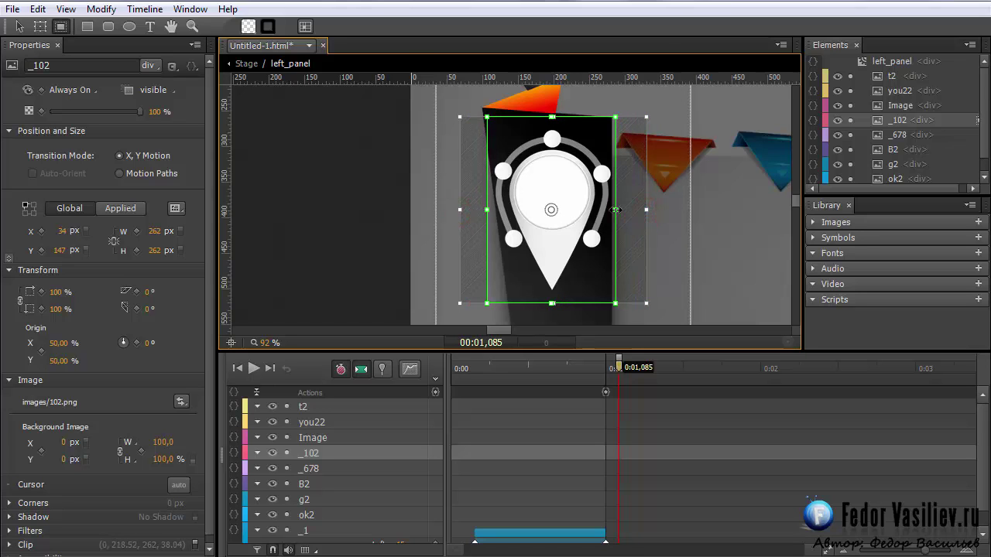
{"action": "key", "text": "ctrl+="}
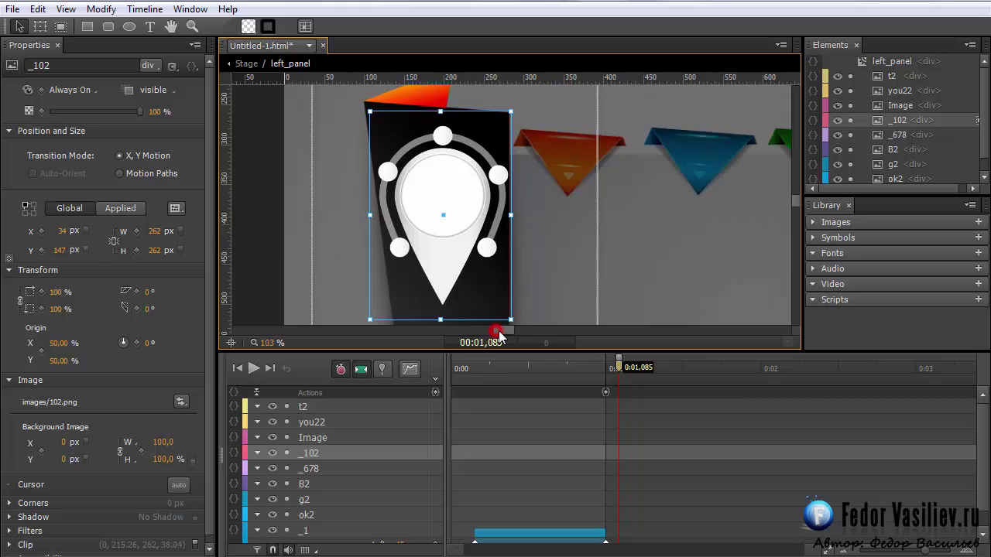
- Reposition the _678 portrait photo beside the stage at about X 767, Y 14
{"action": "left_click_drag", "start_coordinate": [498, 333], "coordinate": [527, 333]}
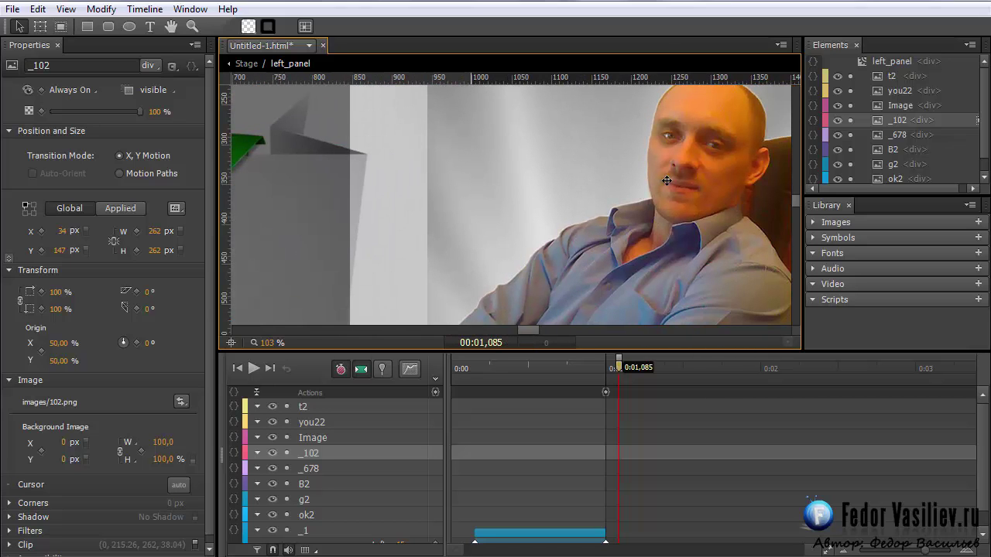
{"action": "left_click", "coordinate": [626, 194]}
{"action": "left_click_drag", "start_coordinate": [566, 114], "coordinate": [563, 163]}
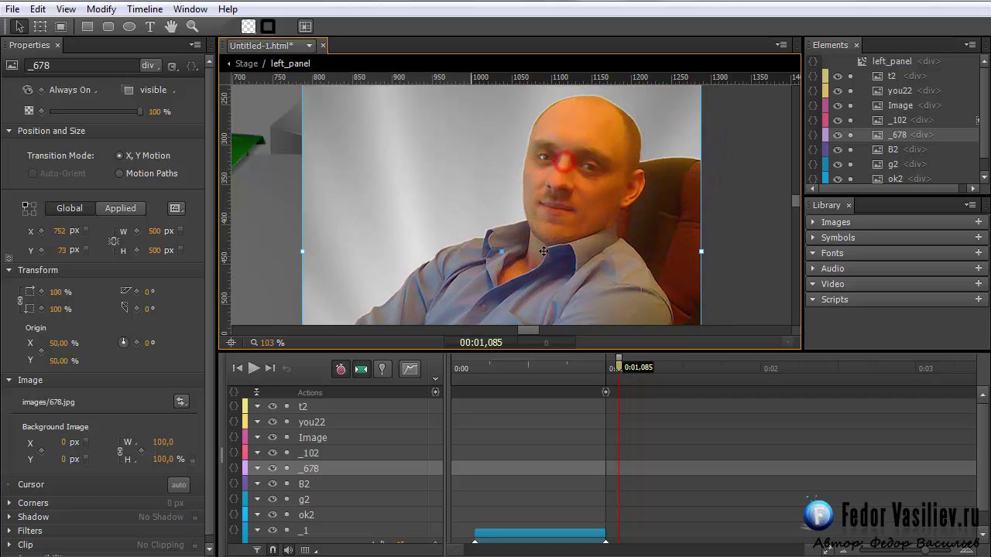
{"action": "mouse_move", "coordinate": [524, 212]}
{"action": "left_mouse_down"}
{"action": "mouse_move", "coordinate": [551, 174]}
{"action": "mouse_move", "coordinate": [546, 47]}
{"action": "mouse_move", "coordinate": [539, 204]}
{"action": "left_mouse_up"}
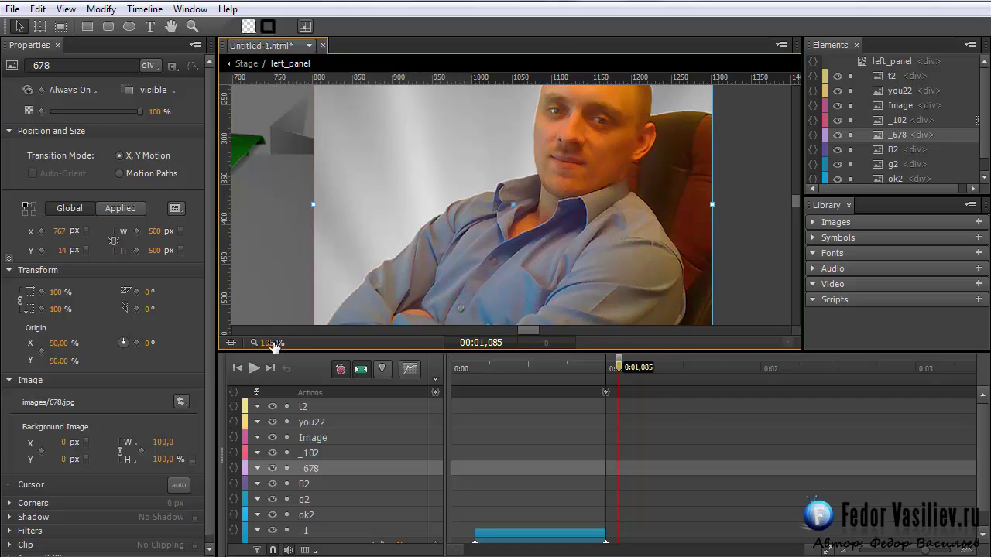
- Move the _678 portrait photo fully off the stage to about X 1005, Y 12
{"action": "left_click_drag", "start_coordinate": [273, 347], "coordinate": [242, 348]}
{"action": "left_click", "coordinate": [556, 221]}
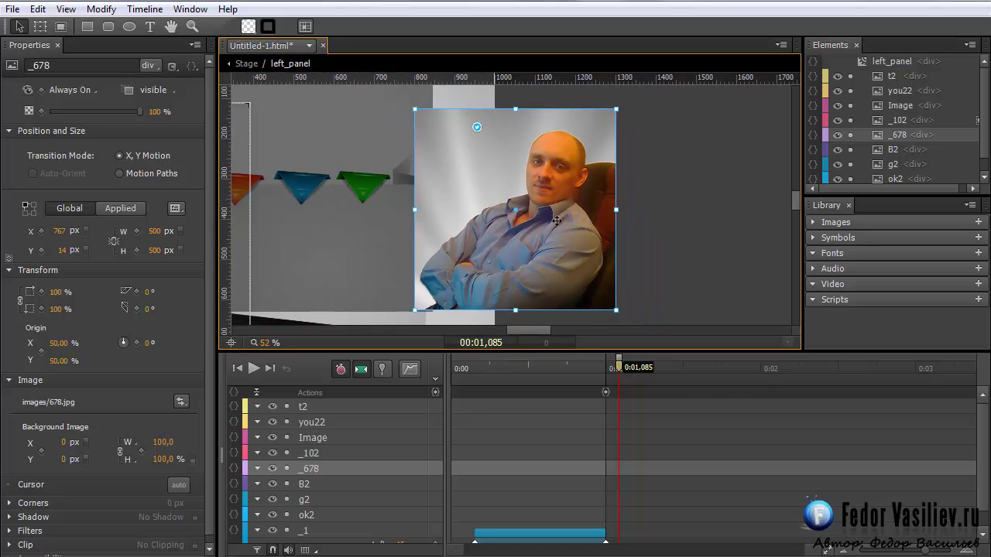
{"action": "left_click_drag", "start_coordinate": [654, 216], "coordinate": [645, 217]}
{"action": "left_click_drag", "start_coordinate": [548, 329], "coordinate": [530, 329]}
{"action": "left_click", "coordinate": [524, 189]}
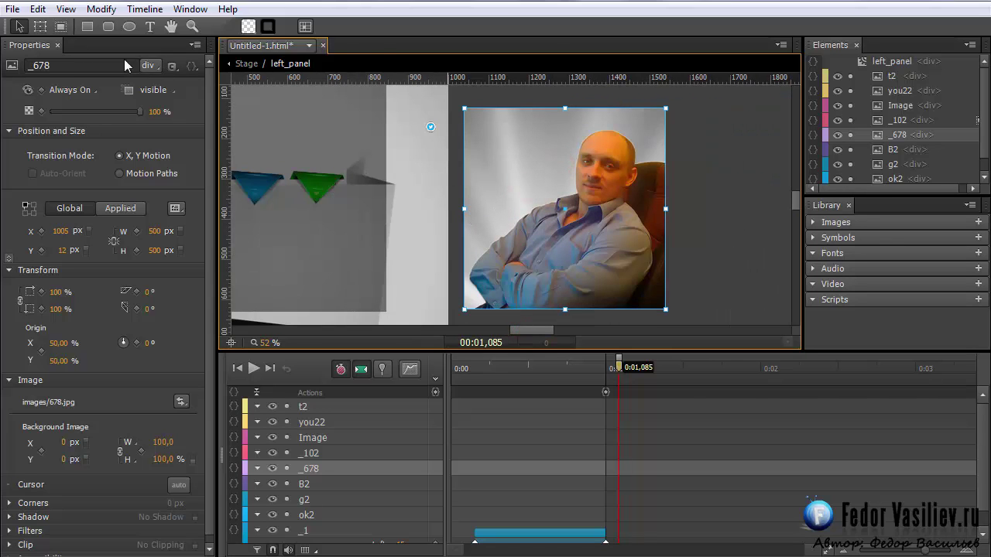
- Round all corners of the _678 photo with the Transform tool until it forms a full circle
{"action": "left_click", "coordinate": [41, 27]}
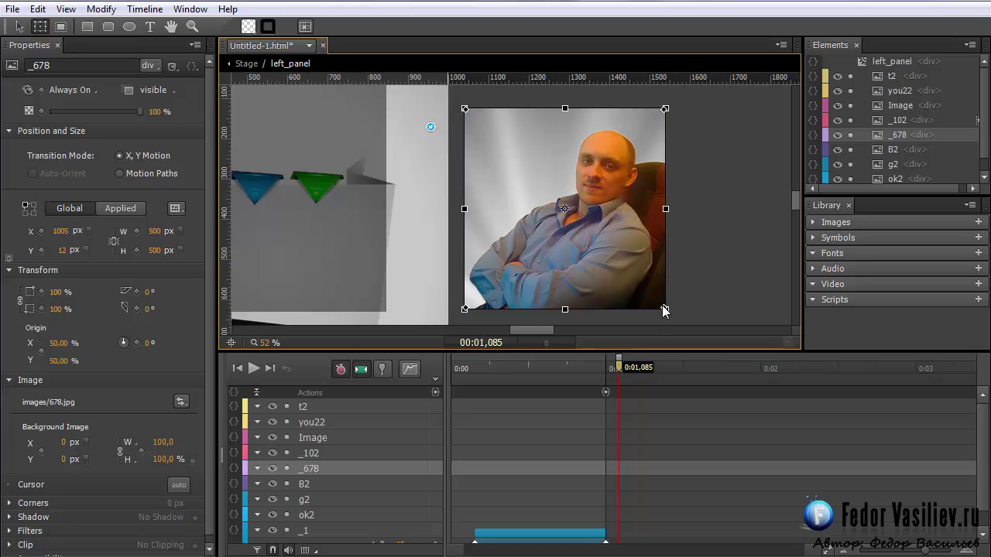
{"action": "left_click_drag", "start_coordinate": [663, 311], "coordinate": [569, 210]}
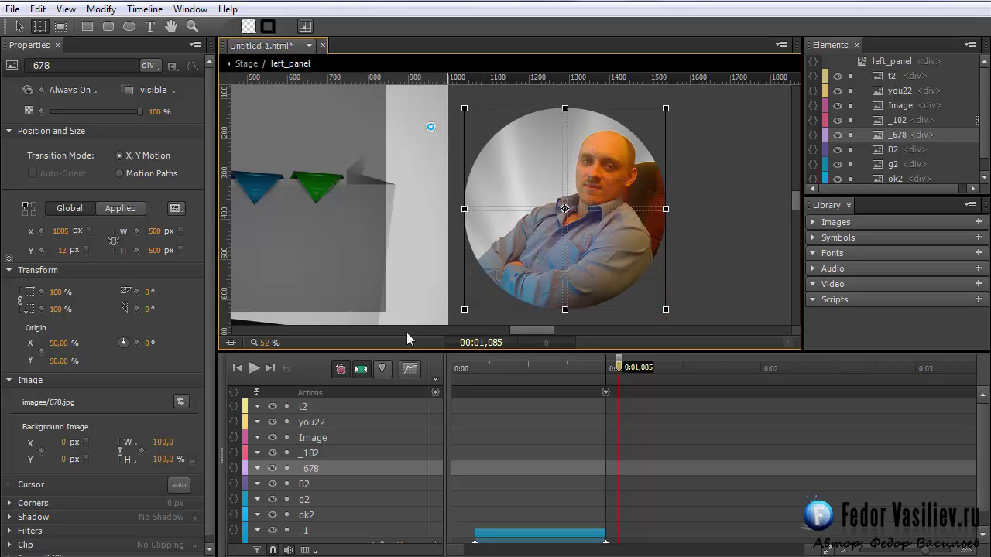
{"action": "left_click", "coordinate": [20, 26]}
- Move the round _678 photo over the black panel at about X -85, Y 0 and reorder it above _102
{"action": "left_click_drag", "start_coordinate": [576, 230], "coordinate": [331, 191]}
{"action": "left_click_drag", "start_coordinate": [550, 328], "coordinate": [528, 330]}
{"action": "left_click_drag", "start_coordinate": [580, 221], "coordinate": [398, 242]}
{"action": "left_click_drag", "start_coordinate": [890, 140], "coordinate": [891, 120]}
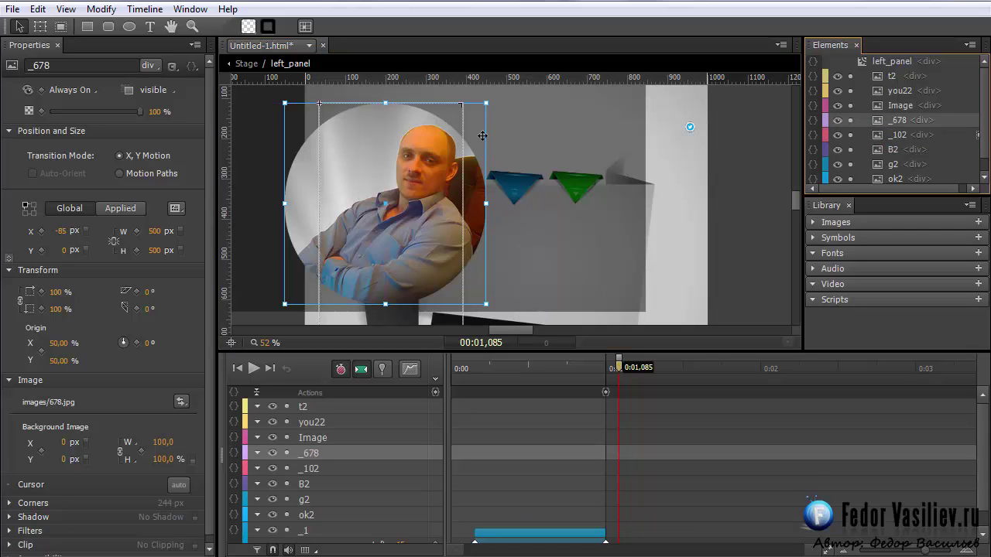
- Shrink the _678 photo proportionally and center it inside the white circle of the pin graphic
{"action": "left_click_drag", "start_coordinate": [486, 102], "coordinate": [341, 211]}
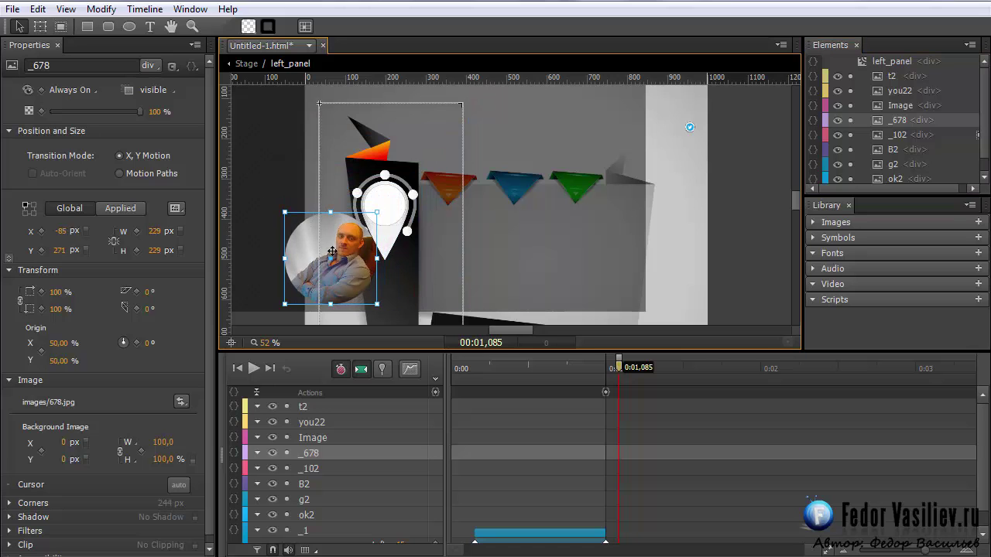
{"action": "left_click_drag", "start_coordinate": [331, 251], "coordinate": [386, 198]}
{"action": "left_click_drag", "start_coordinate": [266, 343], "coordinate": [505, 340]}
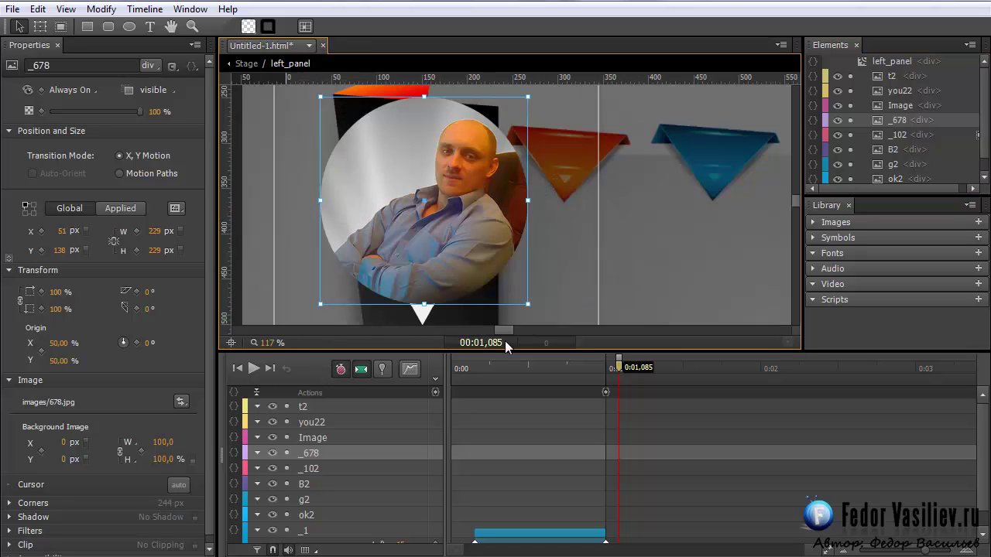
{"action": "left_click_drag", "start_coordinate": [506, 99], "coordinate": [463, 128]}
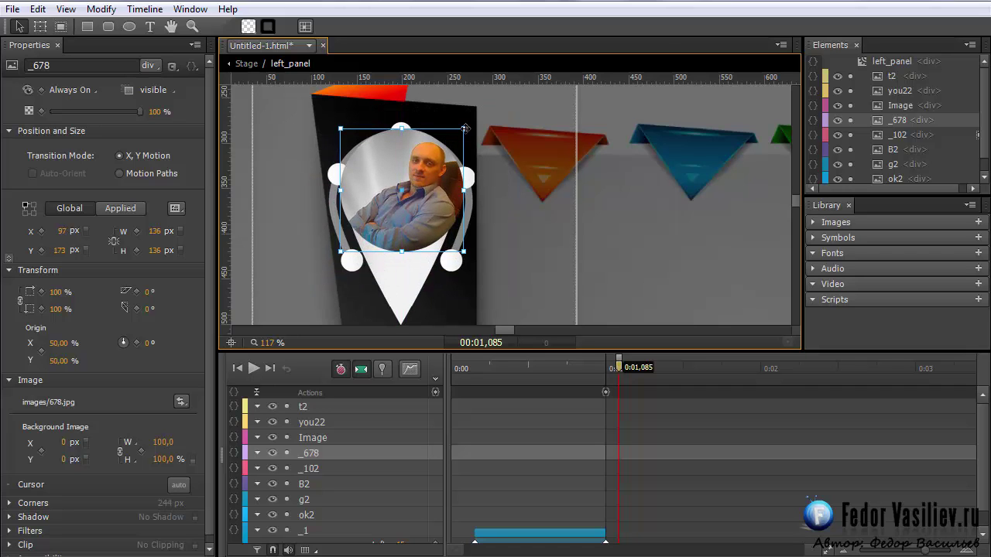
{"action": "left_click", "coordinate": [463, 127]}
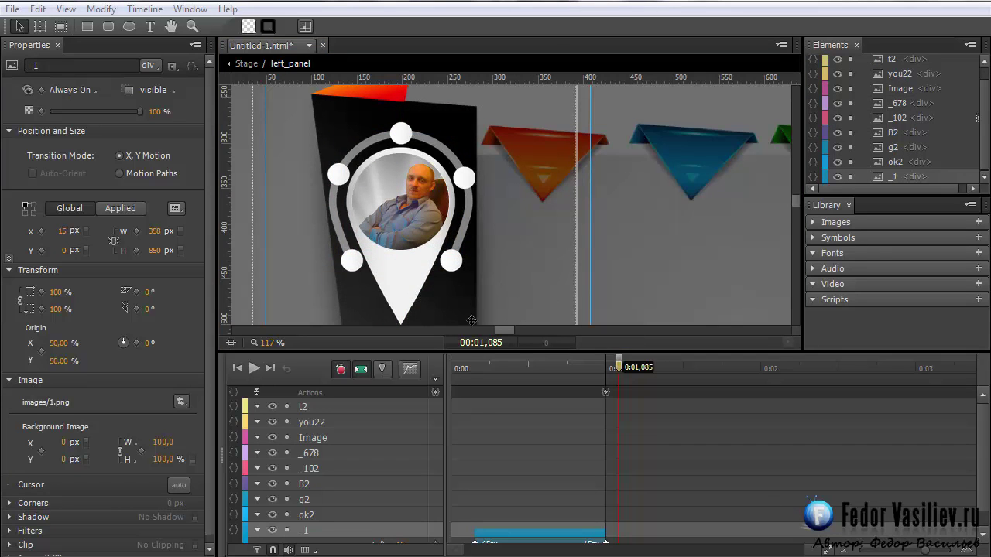
- Separate the t2 and you22 icons from the stacked social icons, with t2 at about X 897, Y 143
{"action": "left_click_drag", "start_coordinate": [502, 335], "coordinate": [498, 323]}
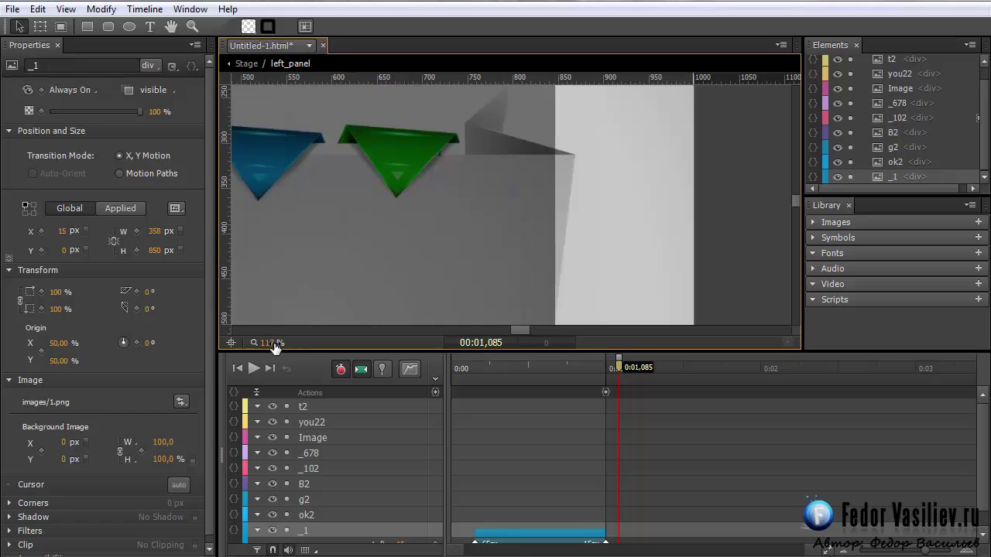
{"action": "left_click_drag", "start_coordinate": [261, 345], "coordinate": [246, 343]}
{"action": "left_click", "coordinate": [586, 111]}
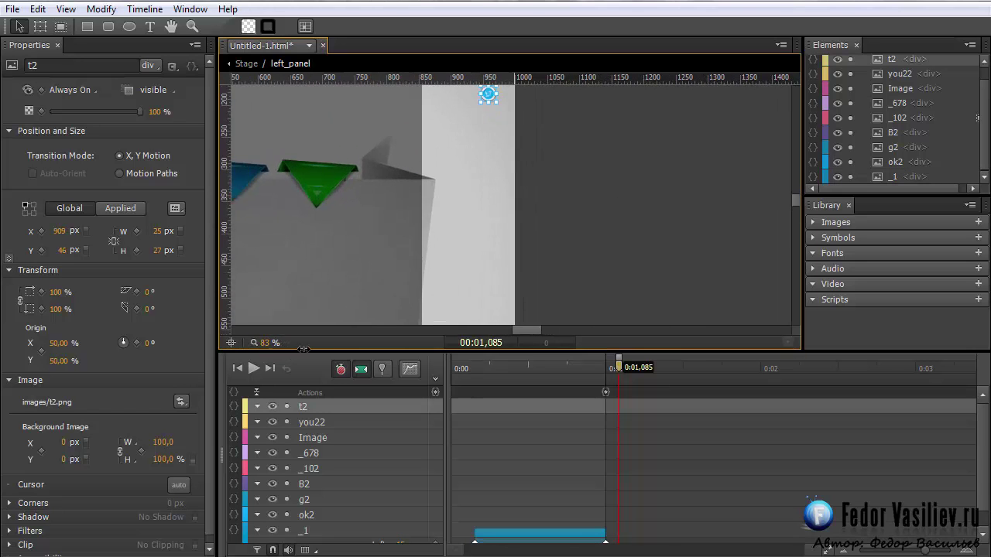
{"action": "left_click_drag", "start_coordinate": [795, 200], "coordinate": [794, 193]}
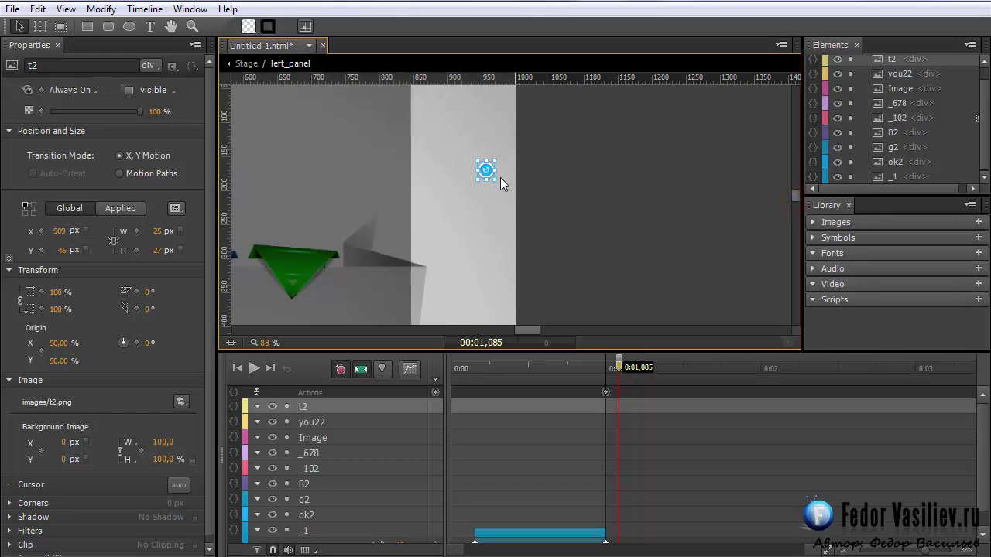
{"action": "left_click", "coordinate": [752, 453]}
{"action": "left_click", "coordinate": [575, 237]}
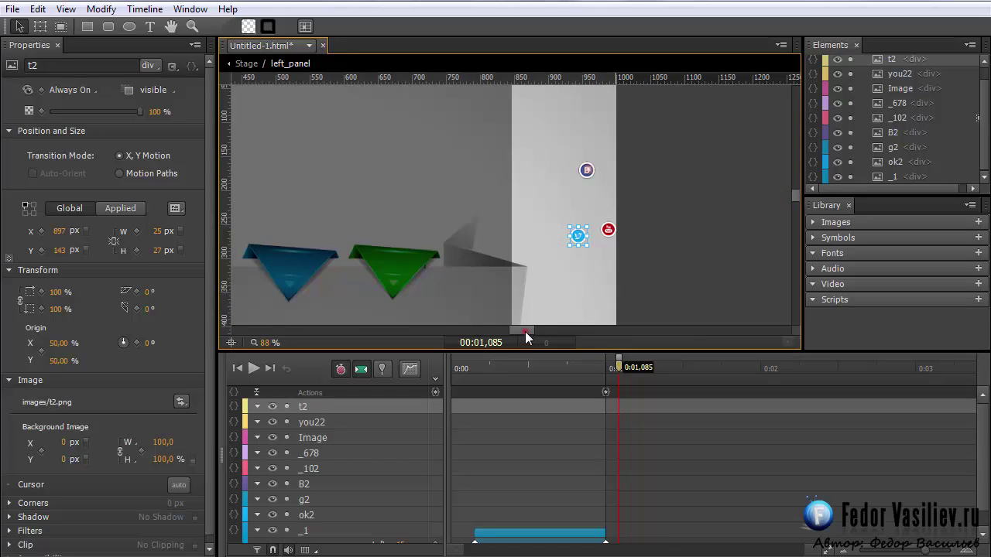
- Place the t2 Twitter icon on the upper-right white circle of the pin's ring at about X 217, Y 213
{"action": "scroll", "coordinate": [524, 331], "scroll_direction": "left", "scroll_amount": 5}
{"action": "left_click_drag", "start_coordinate": [756, 237], "coordinate": [297, 286]}
{"action": "left_click_drag", "start_coordinate": [266, 344], "coordinate": [310, 344]}
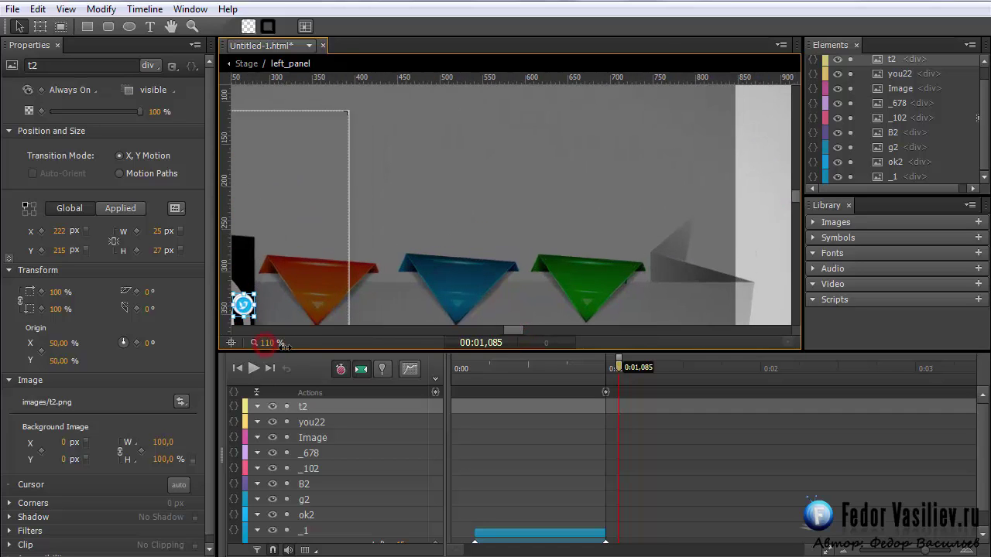
{"action": "left_click_drag", "start_coordinate": [519, 330], "coordinate": [510, 331]}
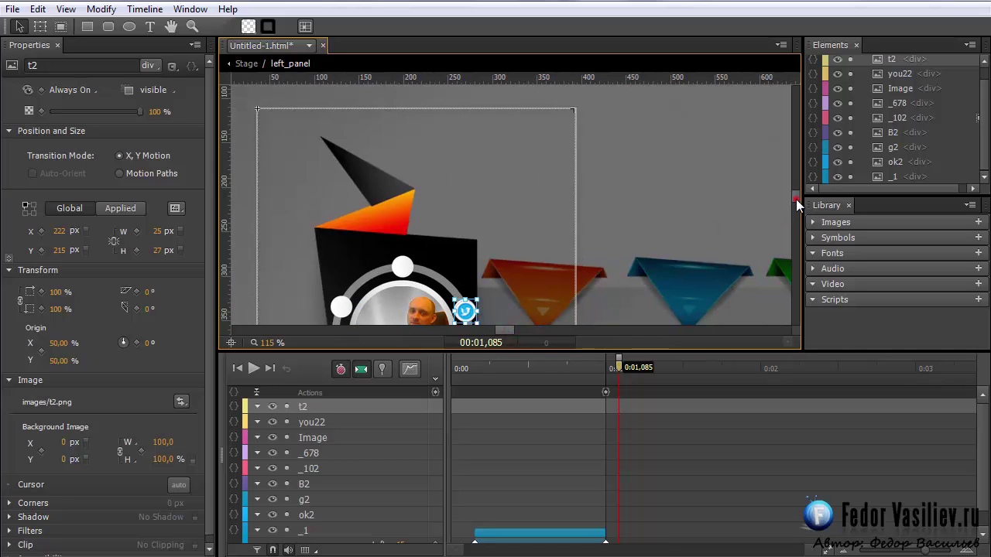
{"action": "left_click_drag", "start_coordinate": [796, 199], "coordinate": [794, 203]}
{"action": "left_click_drag", "start_coordinate": [468, 192], "coordinate": [472, 194]}
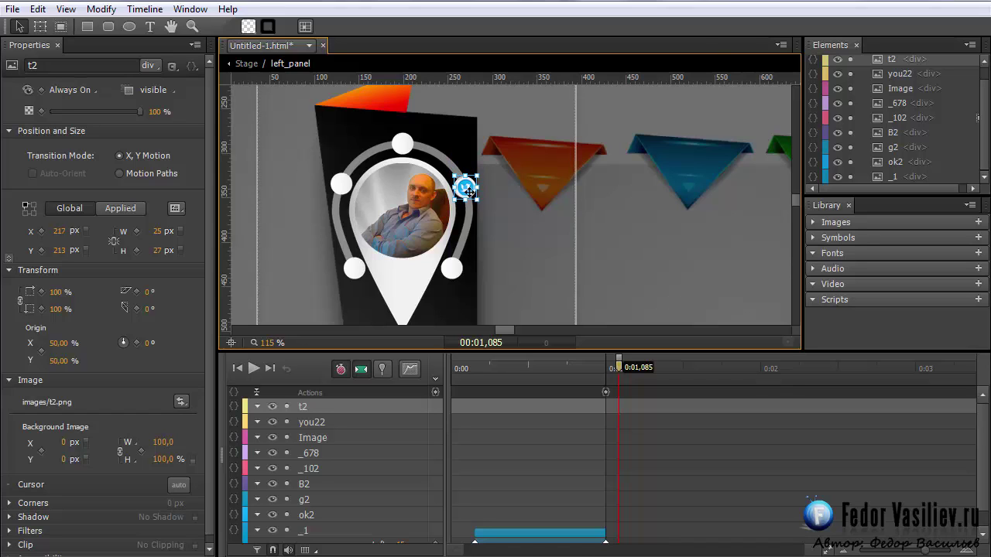
{"action": "key", "text": "Left"}
{"action": "key", "text": "Right"}
{"action": "key", "text": "Down"}
{"action": "left_click", "coordinate": [520, 233]}
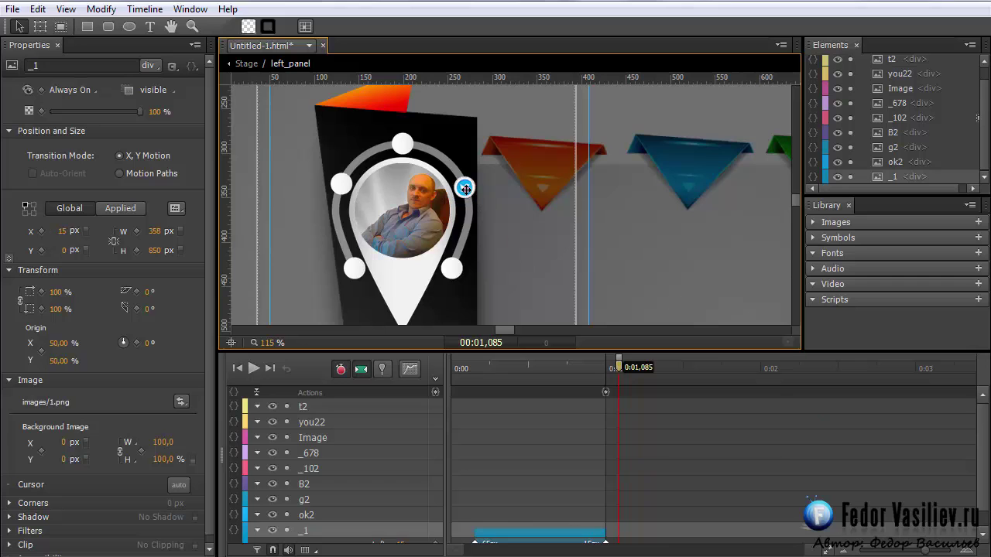
- Place the you22 YouTube icon on the lower-left white circle of the pin's ring at about X 98, Y 306
{"action": "left_click_drag", "start_coordinate": [499, 328], "coordinate": [516, 328]}
{"action": "left_click_drag", "start_coordinate": [637, 115], "coordinate": [303, 269]}
{"action": "left_click_drag", "start_coordinate": [513, 331], "coordinate": [507, 331]}
{"action": "left_click_drag", "start_coordinate": [685, 258], "coordinate": [289, 270]}
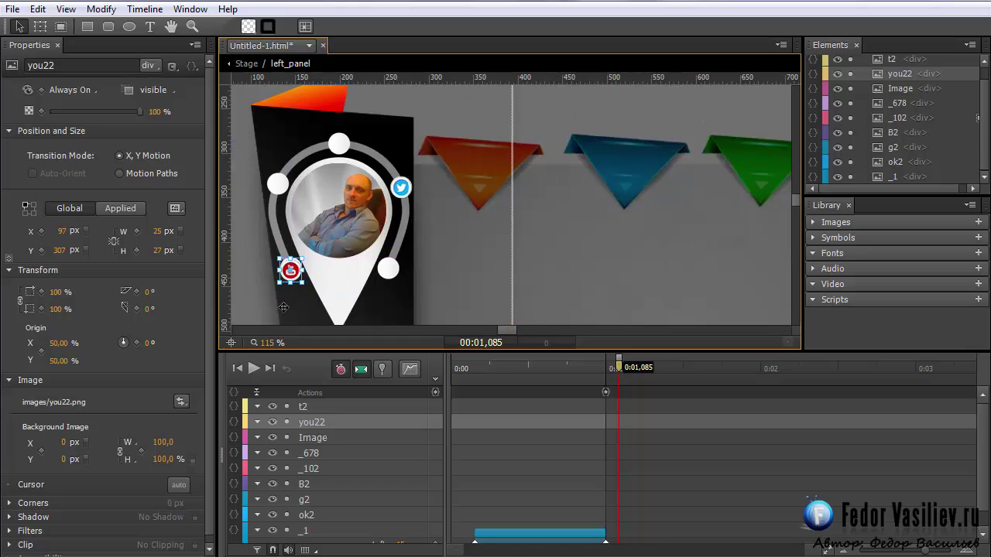
{"action": "key", "text": "Right"}
{"action": "key", "text": "Up"}
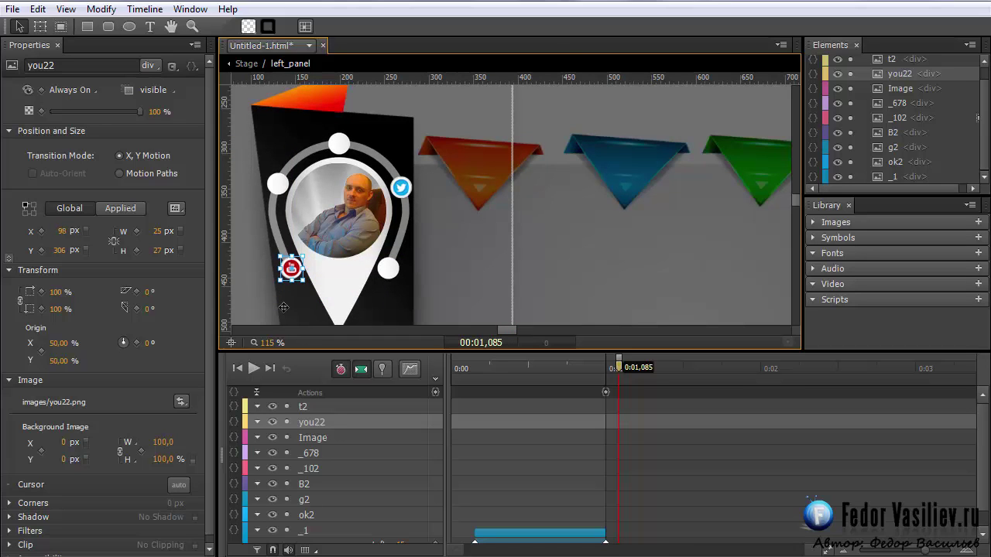
{"action": "key", "text": "Left"}
{"action": "key", "text": "Up"}
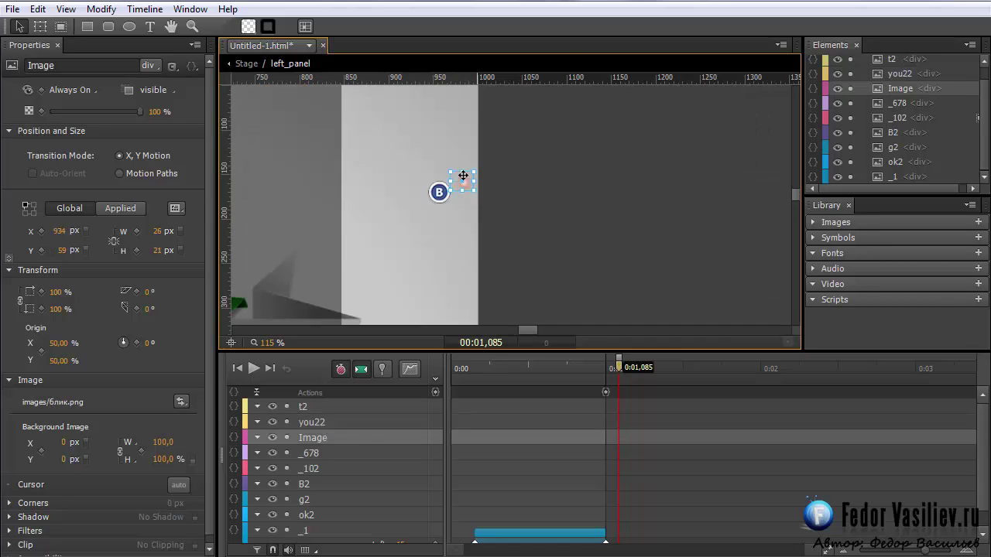
- Separate the Image glare from the icon stack and move the B2 icon onto the panel at about X 150, Y 154
{"action": "left_click_drag", "start_coordinate": [460, 177], "coordinate": [458, 141]}
{"action": "left_click_drag", "start_coordinate": [439, 192], "coordinate": [412, 243]}
{"action": "left_click_drag", "start_coordinate": [526, 331], "coordinate": [518, 330]}
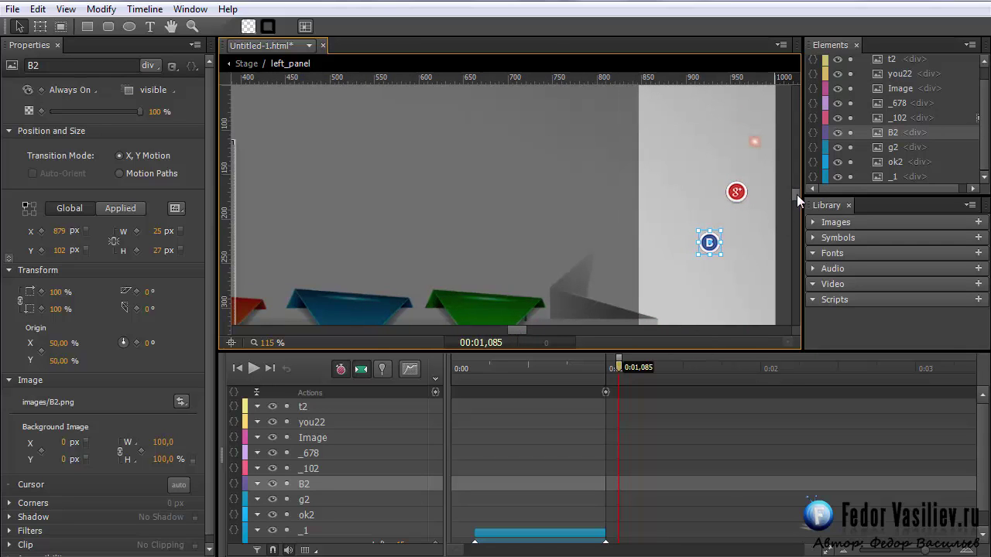
{"action": "left_click_drag", "start_coordinate": [797, 194], "coordinate": [796, 197]}
{"action": "left_click_drag", "start_coordinate": [713, 200], "coordinate": [271, 288]}
{"action": "left_click_drag", "start_coordinate": [522, 332], "coordinate": [503, 331]}
{"action": "left_click_drag", "start_coordinate": [662, 283], "coordinate": [418, 234]}
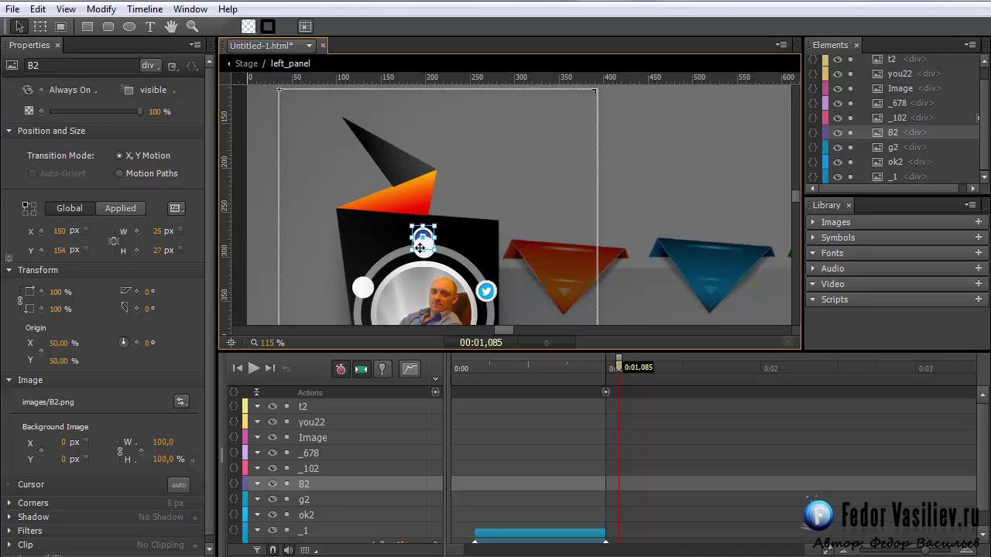
- Reorder B2 above _678 and fit it on the top white circle of the ring at about X 150, Y 165
{"action": "left_click_drag", "start_coordinate": [877, 137], "coordinate": [885, 93]}
{"action": "left_click_drag", "start_coordinate": [435, 245], "coordinate": [435, 254]}
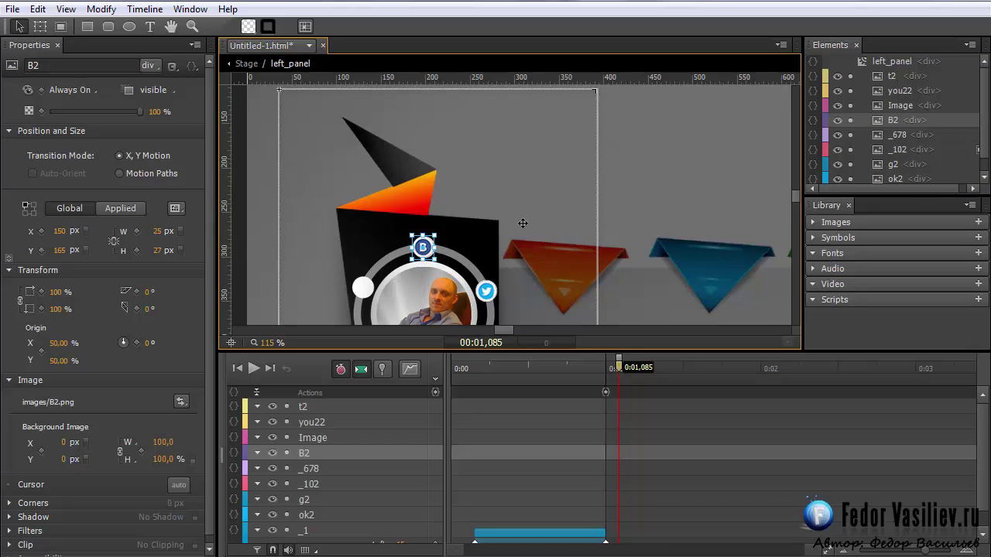
{"action": "key", "text": "Right"}
{"action": "key", "text": "Left"}
{"action": "left_click", "coordinate": [446, 253]}
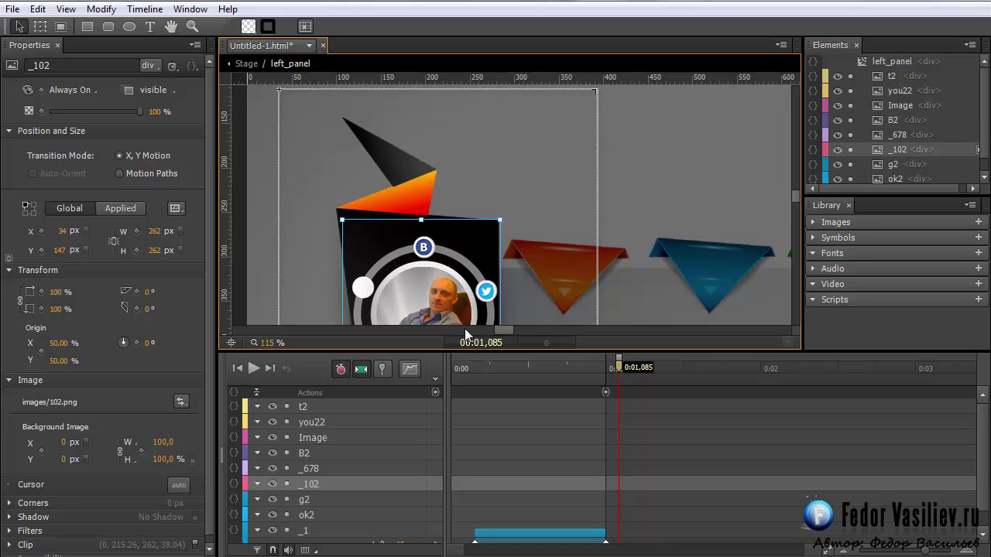
- Place the g2 icon on the ring's upper-left white circle at about X 72, Y 215, ordered above Image
{"action": "scroll", "coordinate": [446, 253], "scroll_direction": "right", "scroll_amount": 6}
{"action": "left_click", "coordinate": [314, 248]}
{"action": "left_click_drag", "start_coordinate": [528, 332], "coordinate": [515, 334]}
{"action": "scroll", "coordinate": [515, 334], "scroll_direction": "left", "scroll_amount": 2}
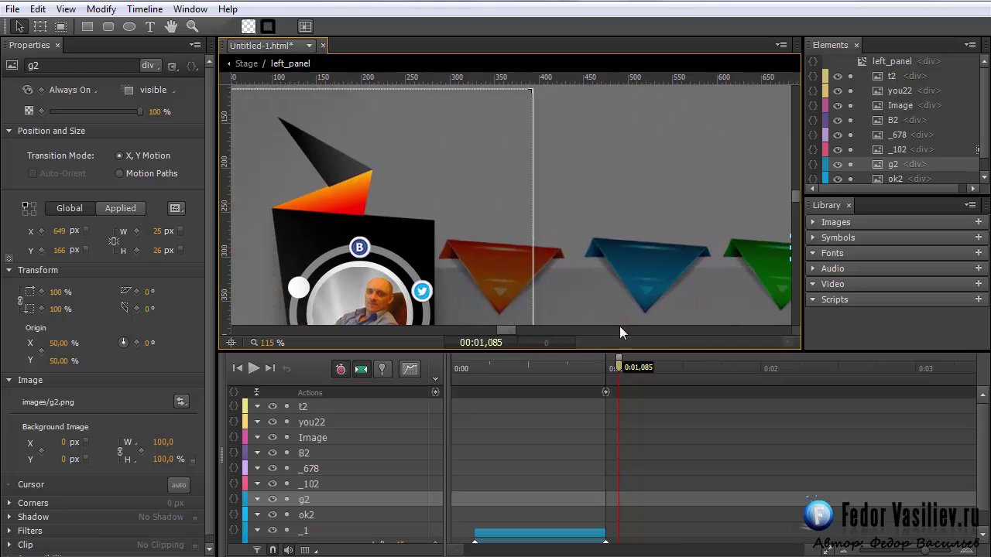
{"action": "scroll", "coordinate": [557, 301], "scroll_direction": "right", "scroll_amount": 1}
{"action": "scroll", "coordinate": [674, 217], "scroll_direction": "left", "scroll_amount": 2}
{"action": "left_click_drag", "start_coordinate": [870, 164], "coordinate": [883, 98]}
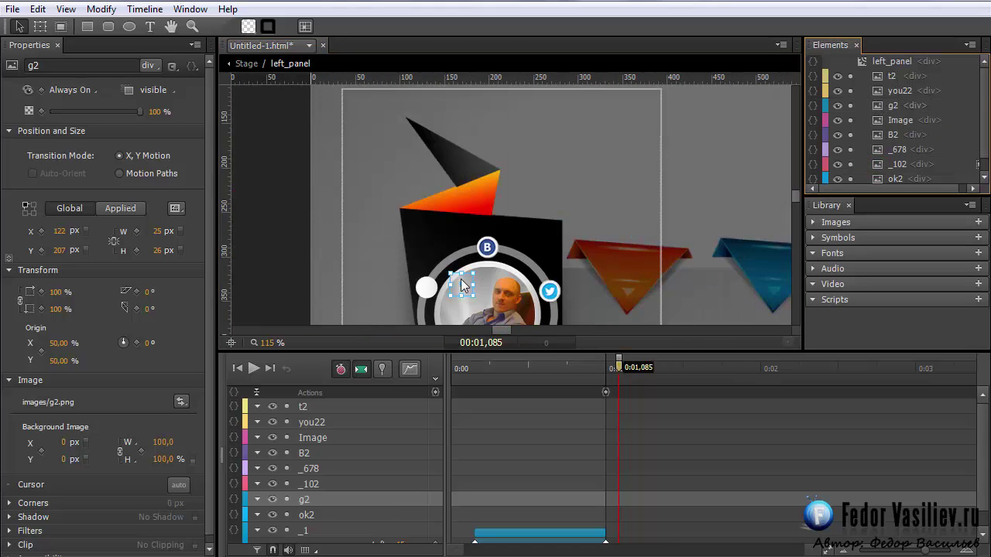
{"action": "left_click_drag", "start_coordinate": [462, 284], "coordinate": [427, 291]}
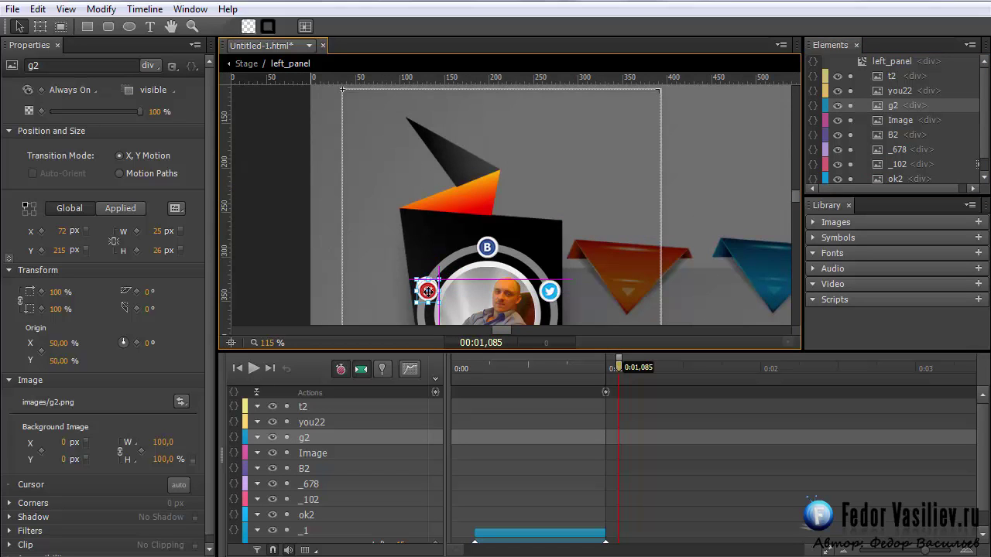
- Place the ok2 icon on the ring's lower-right white circle, ordered above g2
{"action": "left_click", "coordinate": [613, 401]}
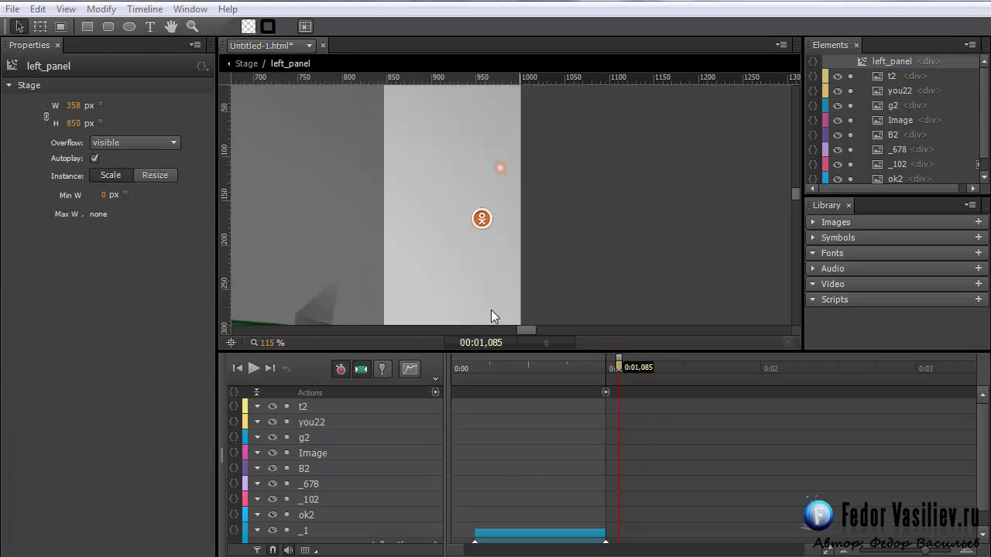
{"action": "left_click", "coordinate": [483, 218]}
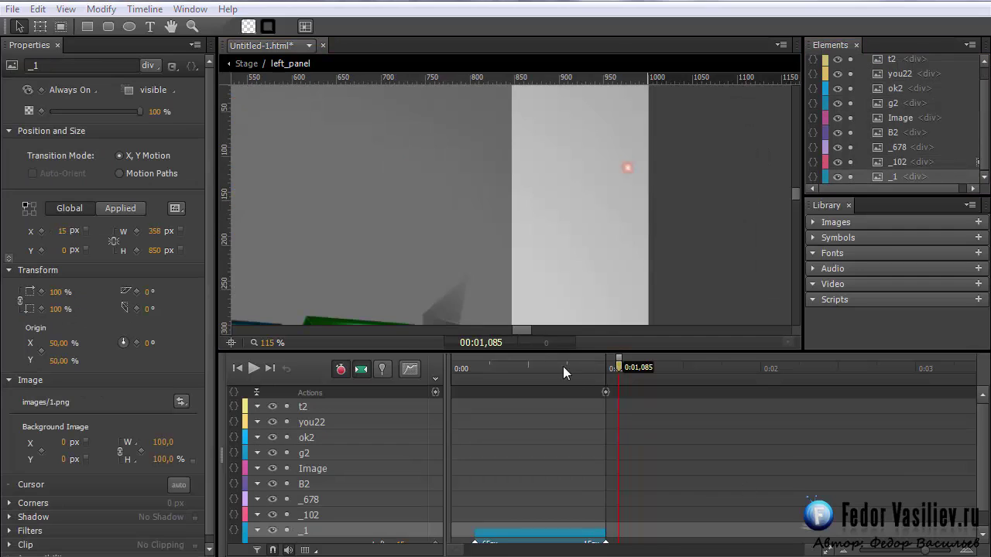
- Place the Image glare on the upper-left corner of the black panel at about X 52, Y 123
{"action": "left_click_drag", "start_coordinate": [622, 171], "coordinate": [284, 201]}
{"action": "left_click", "coordinate": [526, 333]}
{"action": "left_click_drag", "start_coordinate": [524, 334], "coordinate": [509, 331]}
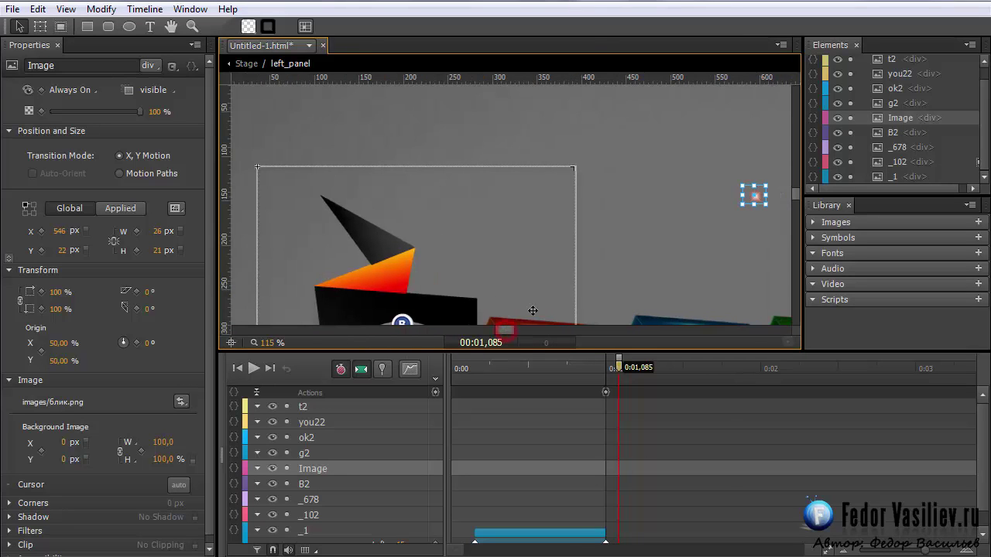
{"action": "left_click_drag", "start_coordinate": [754, 199], "coordinate": [319, 287]}
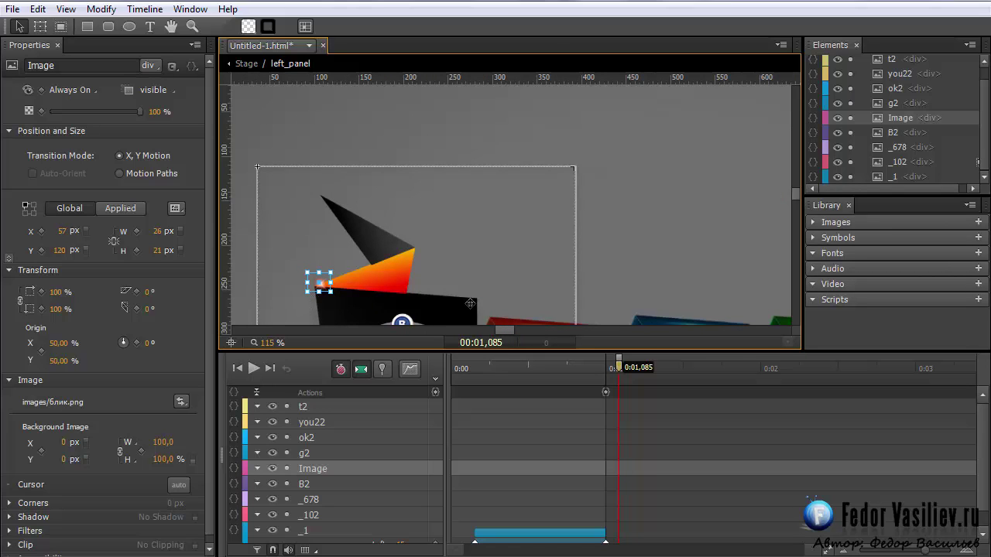
{"action": "scroll", "coordinate": [511, 205], "scroll_direction": "down", "scroll_amount": 3}
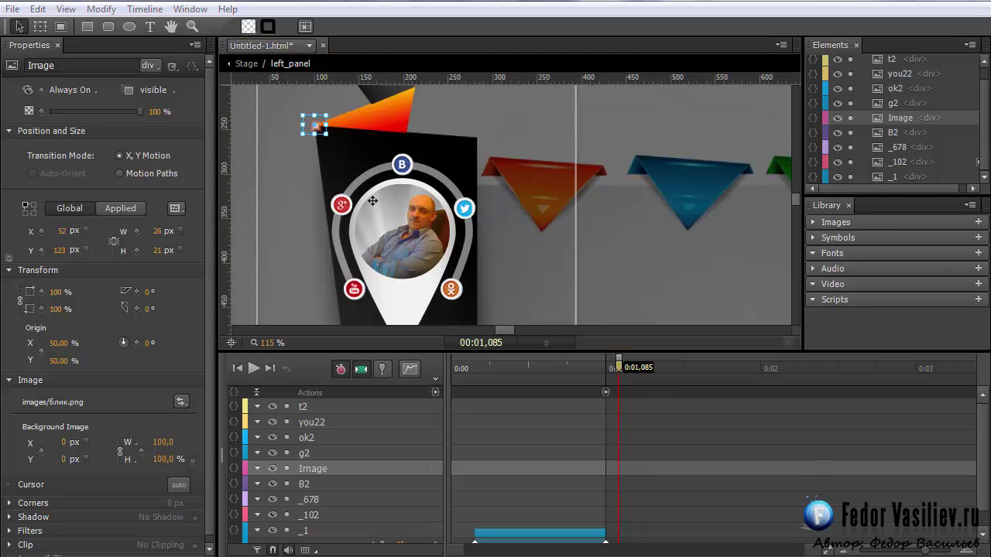
{"action": "left_click", "coordinate": [273, 206]}
- Add a text box about 58 × 21 px on the pin below the photo and enter the author's full name
{"action": "scroll", "coordinate": [273, 206], "scroll_direction": "up", "scroll_amount": 1}
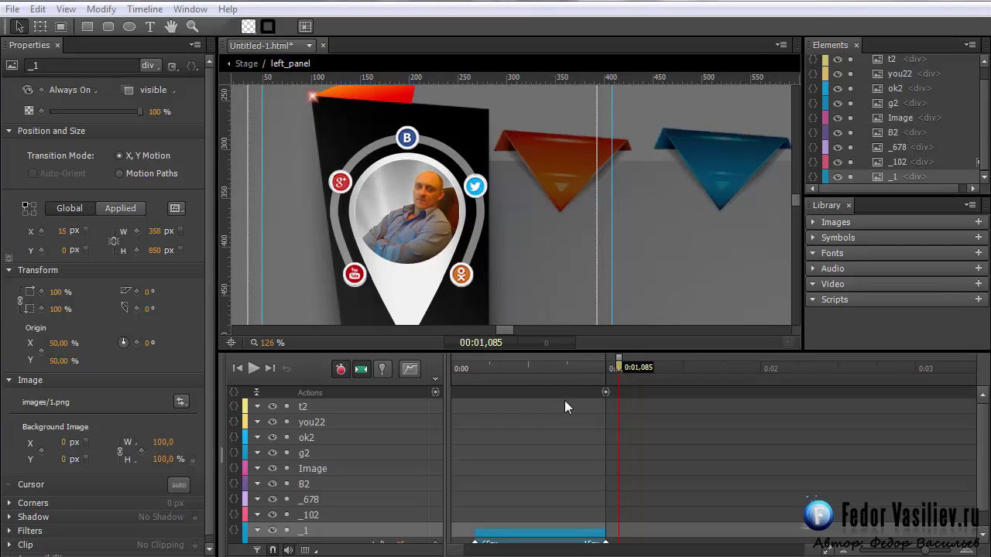
{"action": "left_click", "coordinate": [150, 27]}
{"action": "left_click_drag", "start_coordinate": [374, 276], "coordinate": [432, 294]}
{"action": "type", "text": "A"}
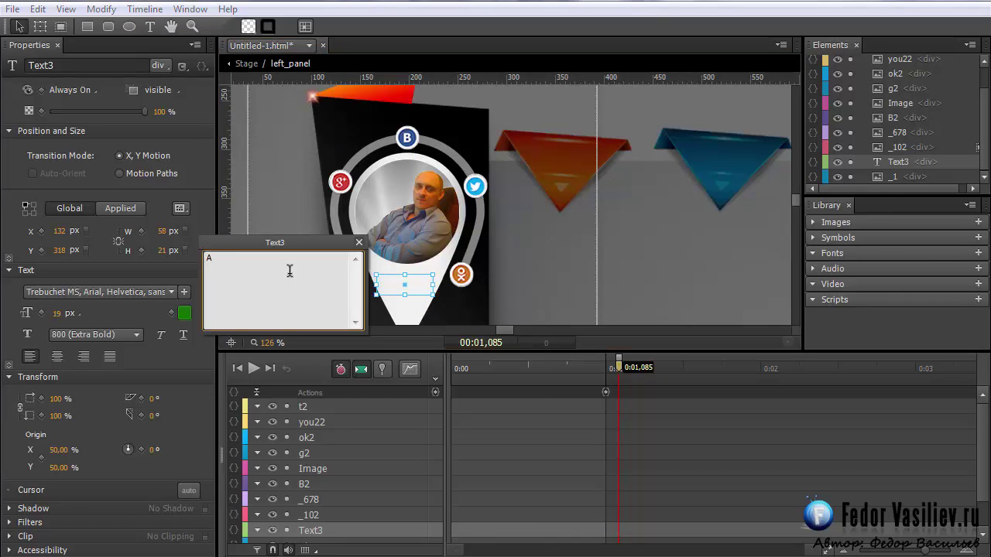
{"action": "type", "text": "втор Васильев"}
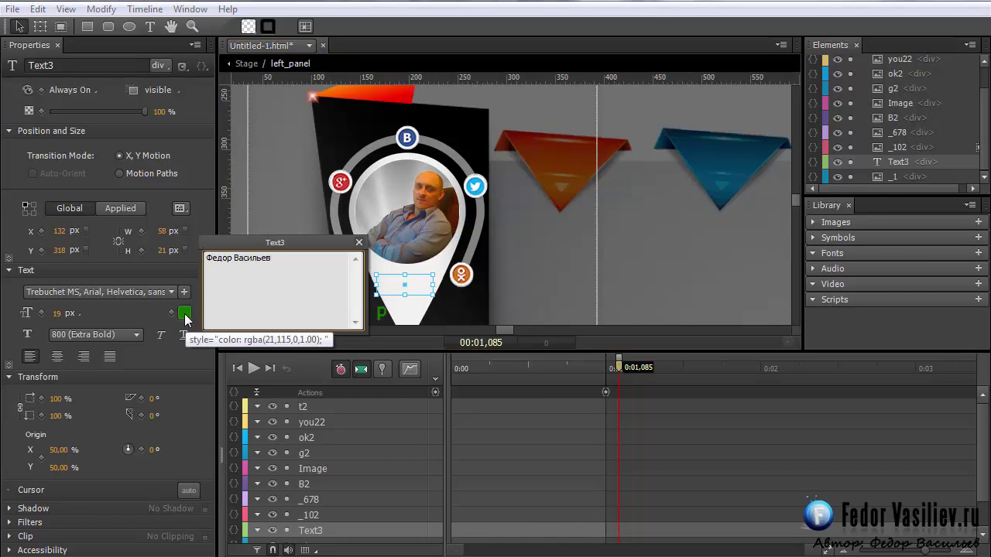
- Set the author name label's text colour to black and order Text3 directly above g2
{"action": "left_click", "coordinate": [184, 313]}
{"action": "left_click", "coordinate": [184, 313]}
{"action": "left_click", "coordinate": [178, 418]}
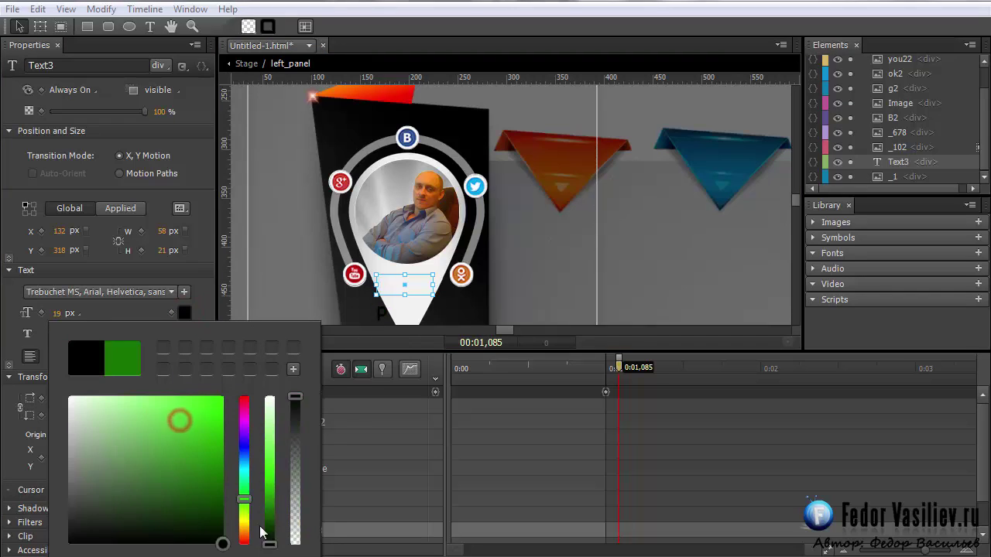
{"action": "left_click", "coordinate": [540, 290]}
{"action": "left_click", "coordinate": [886, 162]}
{"action": "left_click_drag", "start_coordinate": [890, 153], "coordinate": [897, 88]}
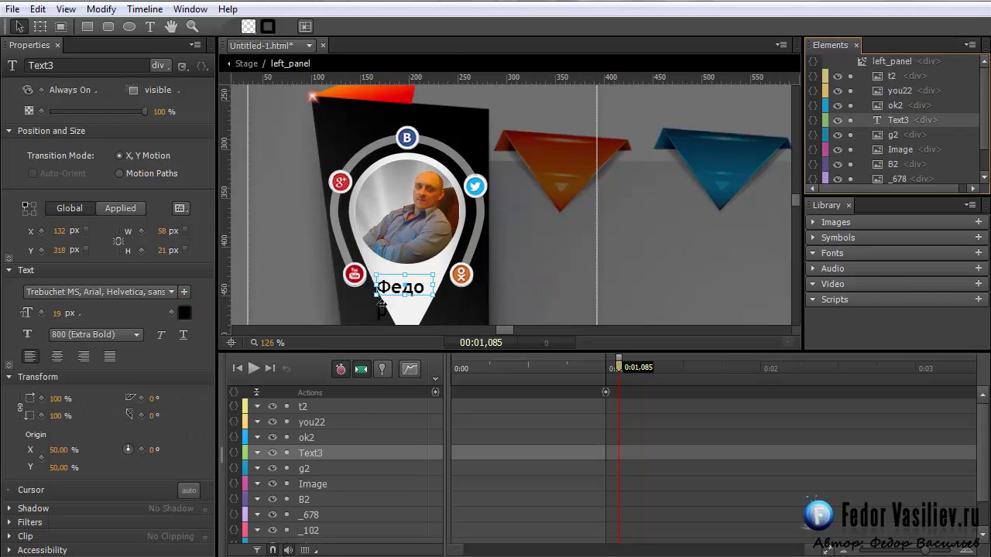
- Set the name label to 7 px Arial, Helvetica, sans-serif, weight 900 (Black), and place it at about X 135, Y 321
{"action": "mouse_move", "coordinate": [60, 317]}
{"action": "left_mouse_down"}
{"action": "mouse_move", "coordinate": [34, 313]}
{"action": "mouse_move", "coordinate": [66, 314]}
{"action": "mouse_move", "coordinate": [44, 313]}
{"action": "left_mouse_up"}
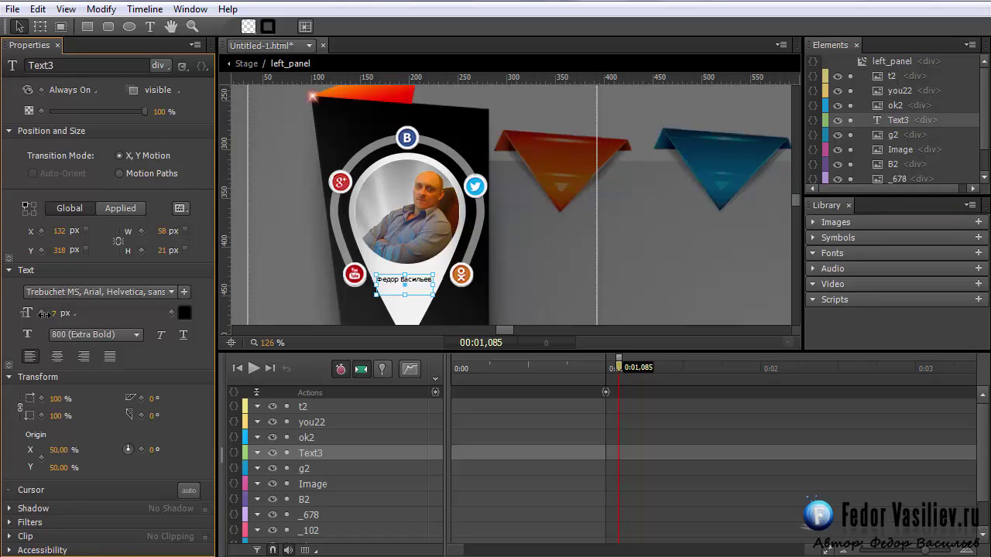
{"action": "left_click_drag", "start_coordinate": [394, 284], "coordinate": [396, 287]}
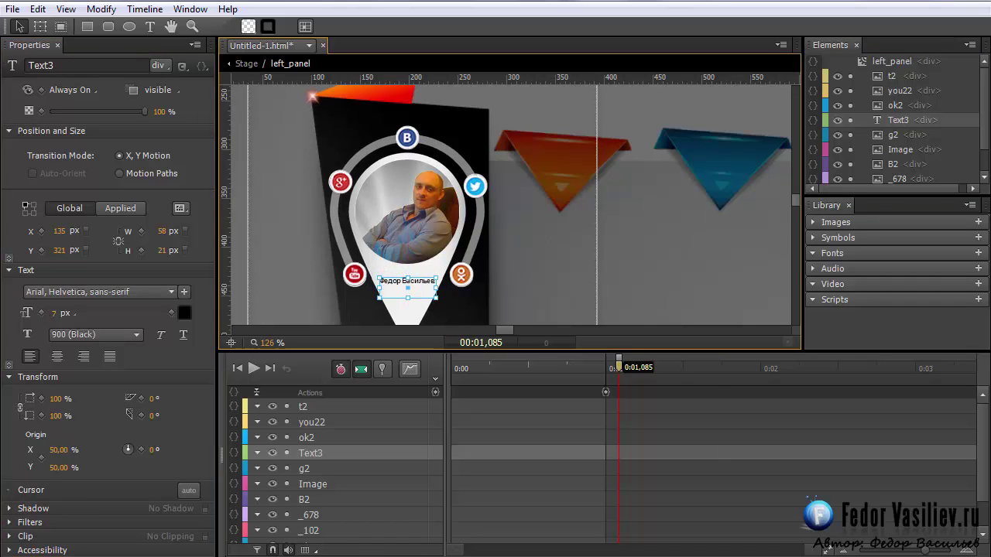
{"action": "left_click", "coordinate": [496, 287]}
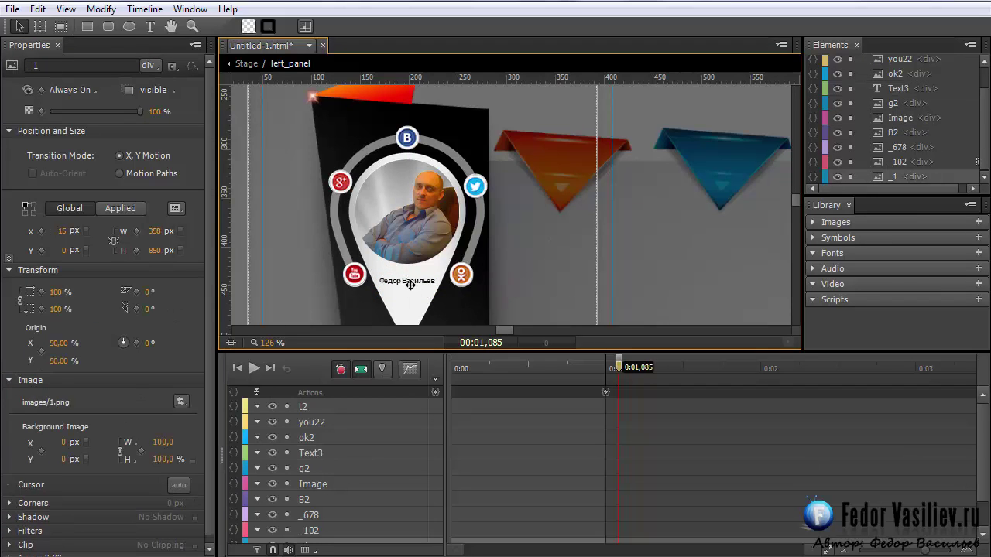
{"action": "left_click", "coordinate": [410, 285]}
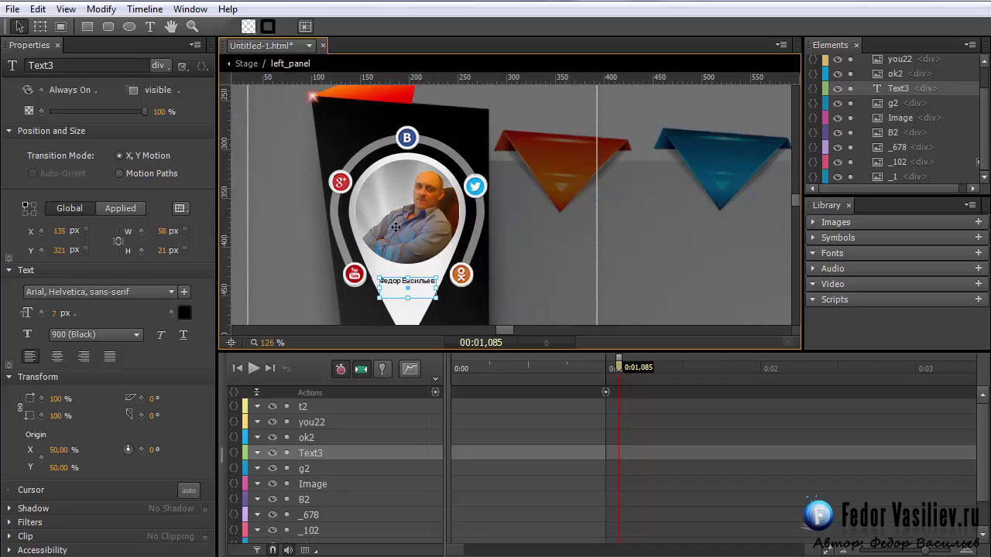
- Reorder Text3 so it sits below B2 and directly above the _678 photo
{"action": "left_click", "coordinate": [979, 120]}
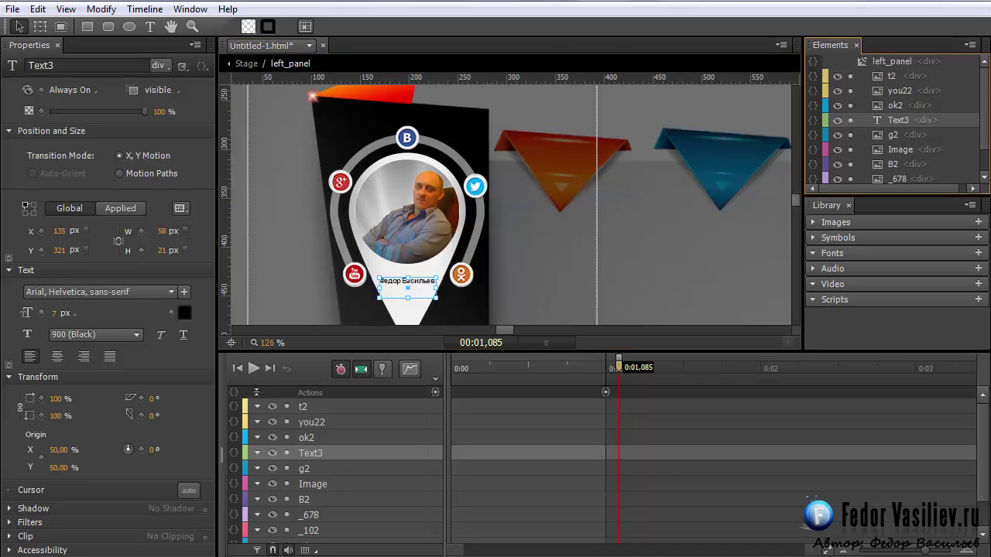
{"action": "left_click_drag", "start_coordinate": [898, 120], "coordinate": [895, 144]}
{"action": "left_click", "coordinate": [839, 161]}
{"action": "left_click", "coordinate": [838, 161]}
- Group Text3, _678 and _102 into one DIV and collapse the group in the element list
{"action": "left_click", "coordinate": [899, 147]}
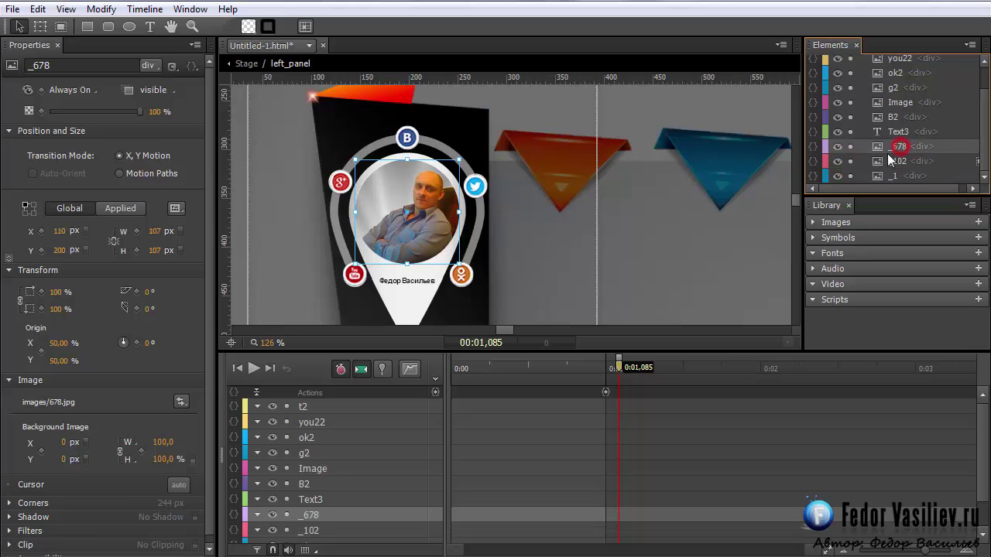
{"action": "left_click", "coordinate": [893, 131]}
{"action": "left_click", "coordinate": [895, 161]}
{"action": "left_click", "coordinate": [894, 134], "text": "shift"}
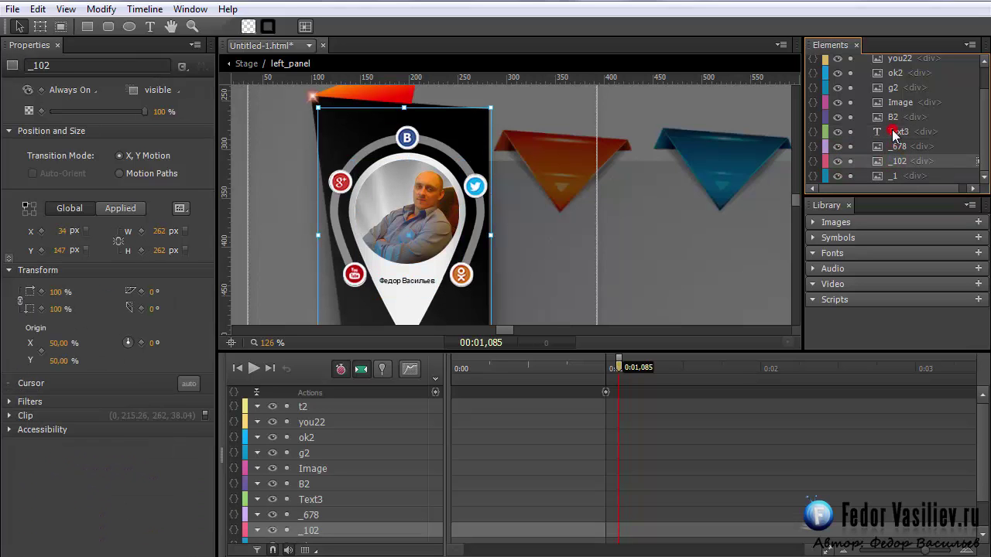
{"action": "right_click", "coordinate": [894, 133]}
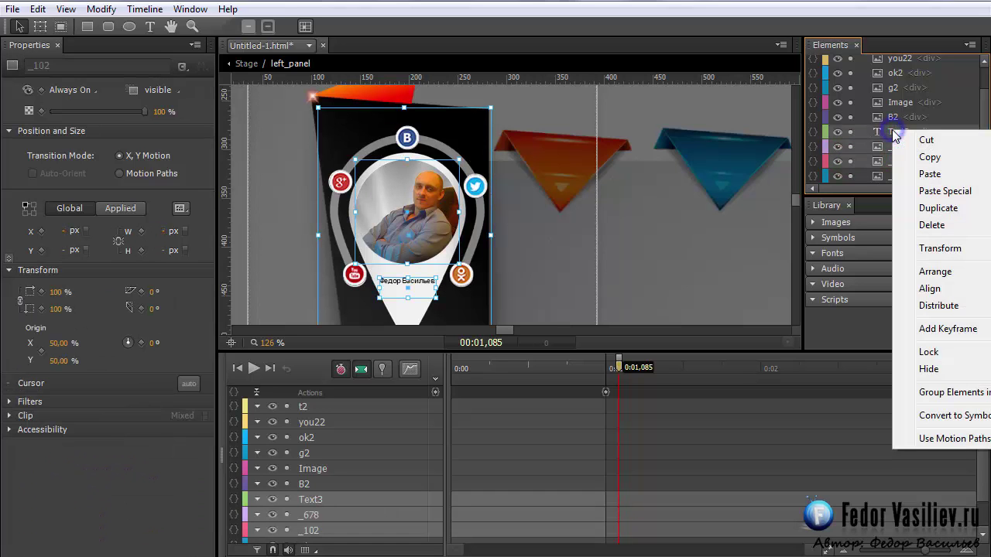
{"action": "left_click", "coordinate": [943, 393]}
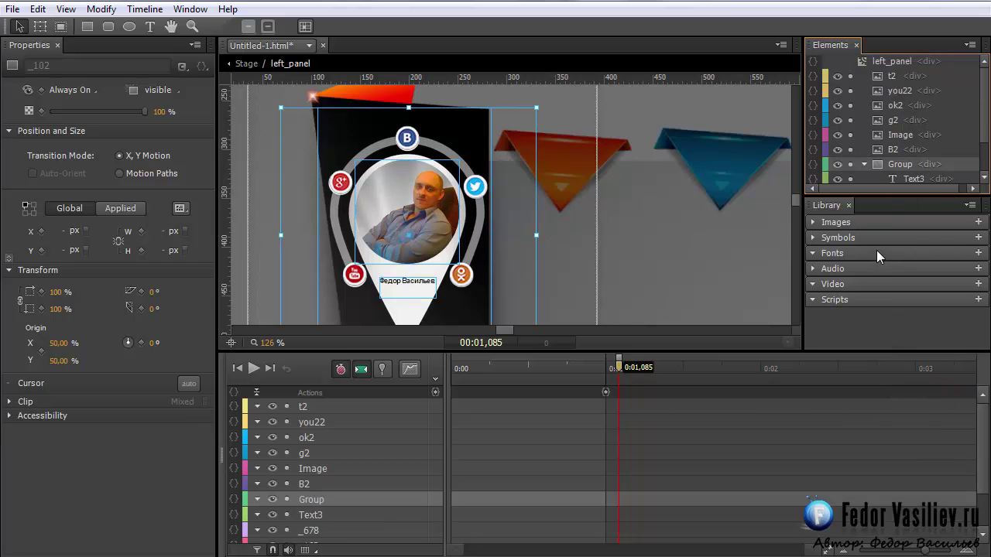
{"action": "left_click", "coordinate": [863, 165]}
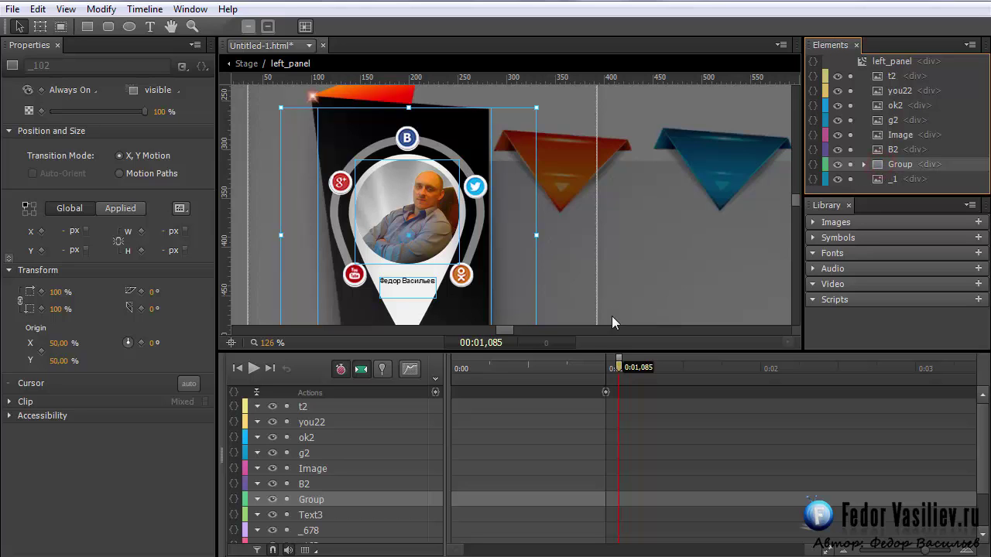
- Move the timeline trigger from 0:01 to about 0:02.7 and leave the playhead at 0:01
{"action": "left_click_drag", "start_coordinate": [601, 377], "coordinate": [599, 397]}
{"action": "scroll", "coordinate": [581, 436], "scroll_direction": "down", "scroll_amount": 2}
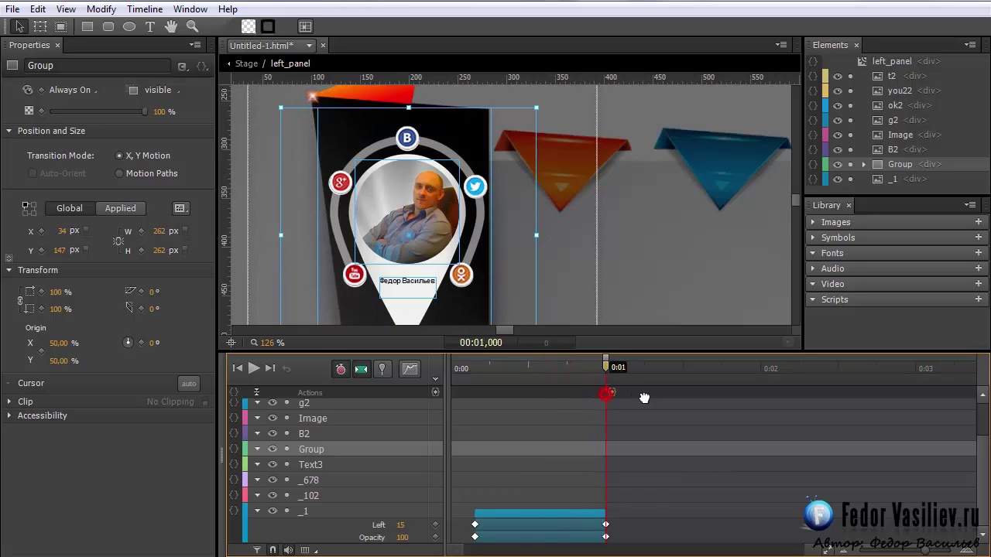
{"action": "left_click_drag", "start_coordinate": [605, 366], "coordinate": [605, 395]}
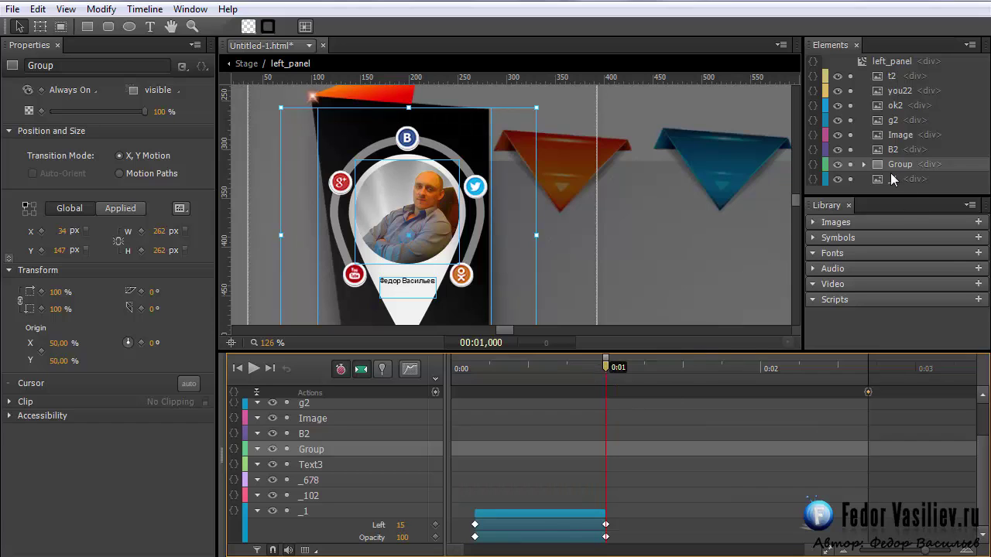
- Set Display to Off at 0:00 for Group, B2, g2, ok2, you22 and t2, leaving Image out
{"action": "left_click", "coordinate": [897, 167]}
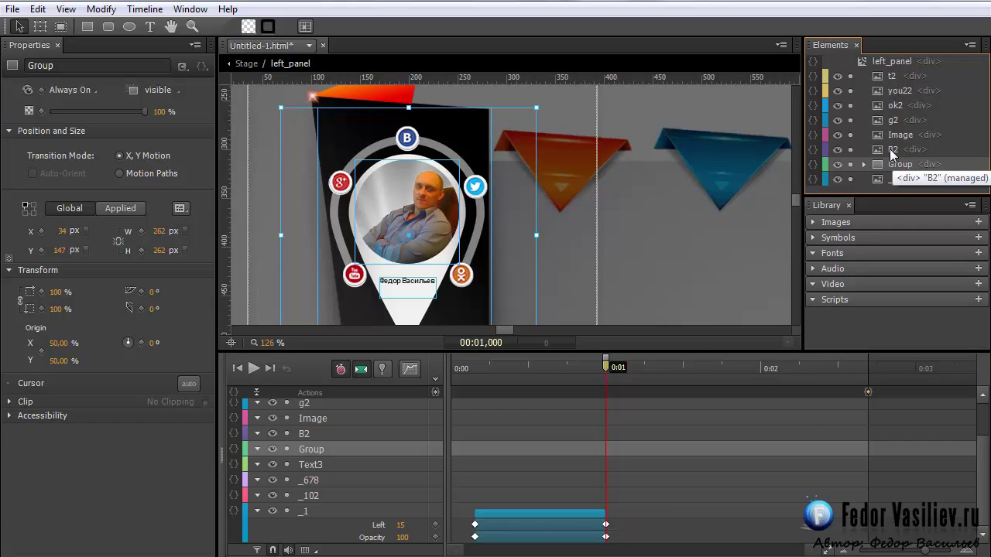
{"action": "left_click", "coordinate": [892, 151]}
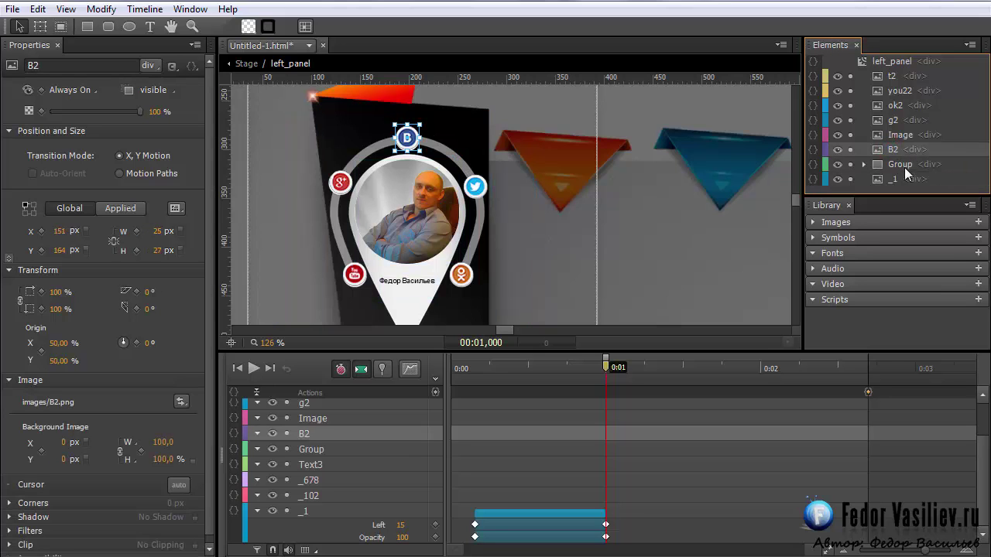
{"action": "left_click", "coordinate": [902, 166]}
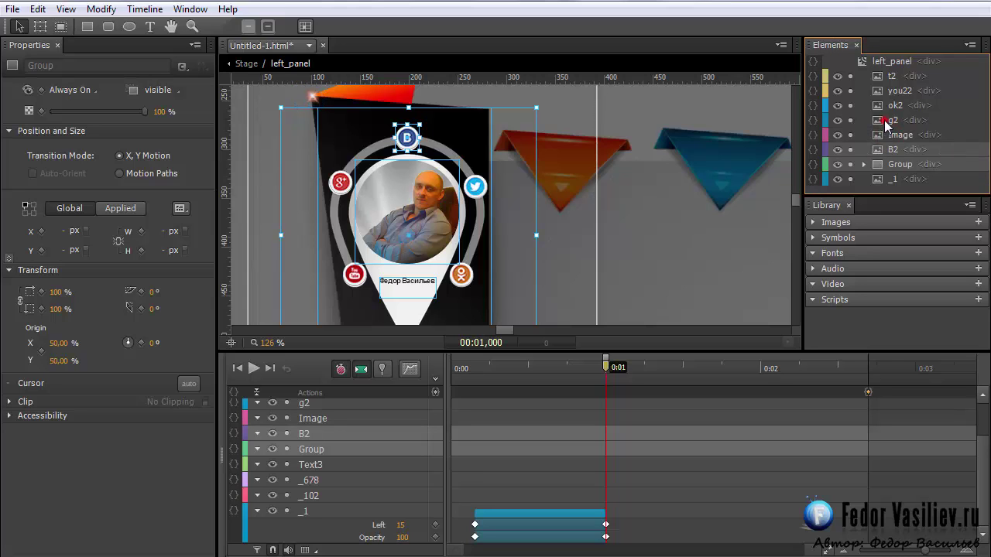
{"action": "left_click", "coordinate": [882, 76], "text": "shift"}
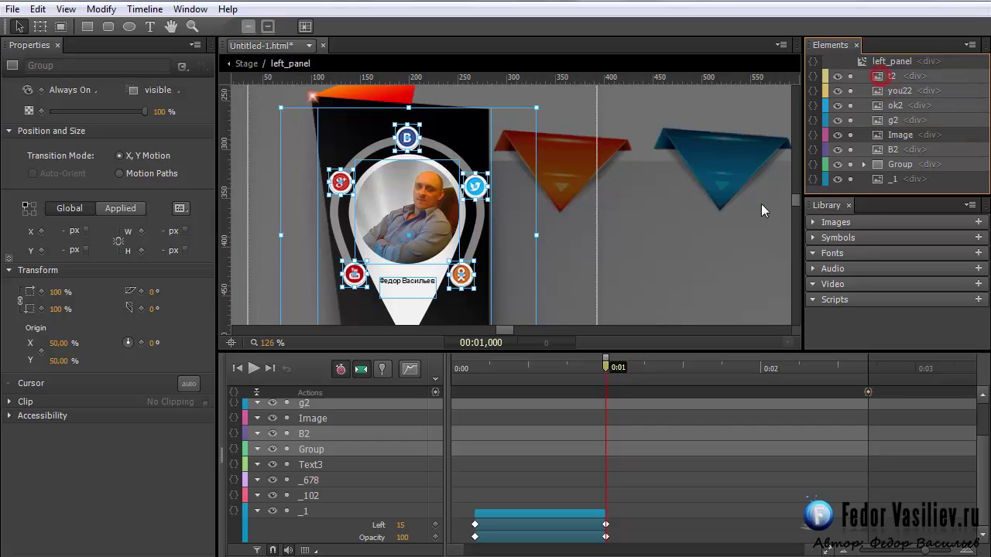
{"action": "key", "text": "Home"}
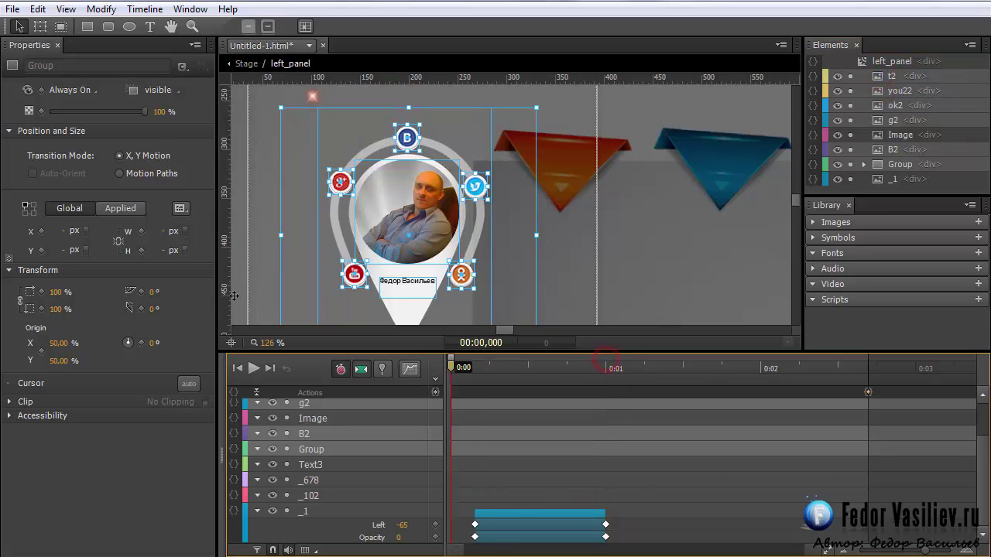
{"action": "left_click", "coordinate": [62, 88]}
{"action": "left_click", "coordinate": [82, 119]}
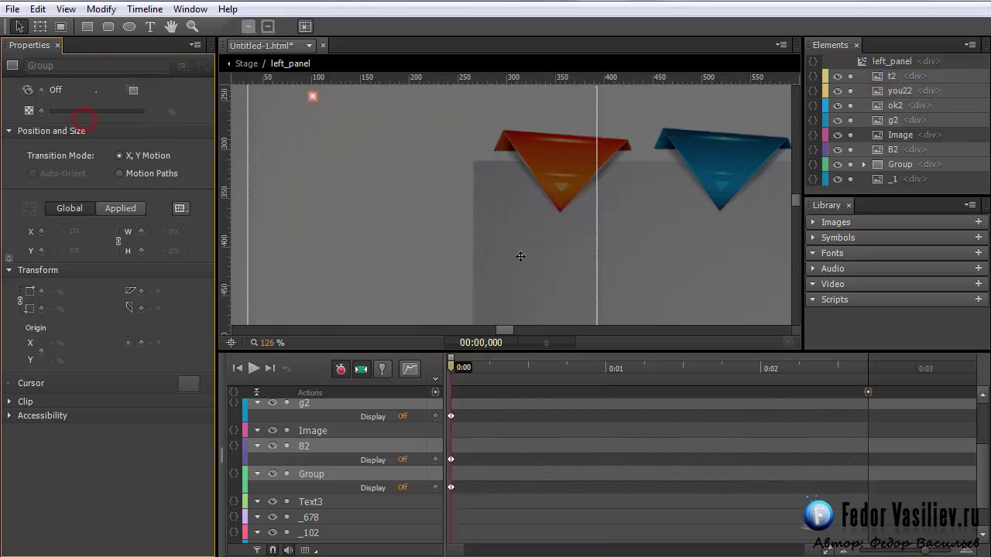
- Move the playhead to 0:01 and set the transition easing to linear
{"action": "scroll", "coordinate": [766, 512], "scroll_direction": "down", "scroll_amount": 2}
{"action": "left_click_drag", "start_coordinate": [446, 375], "coordinate": [605, 414]}
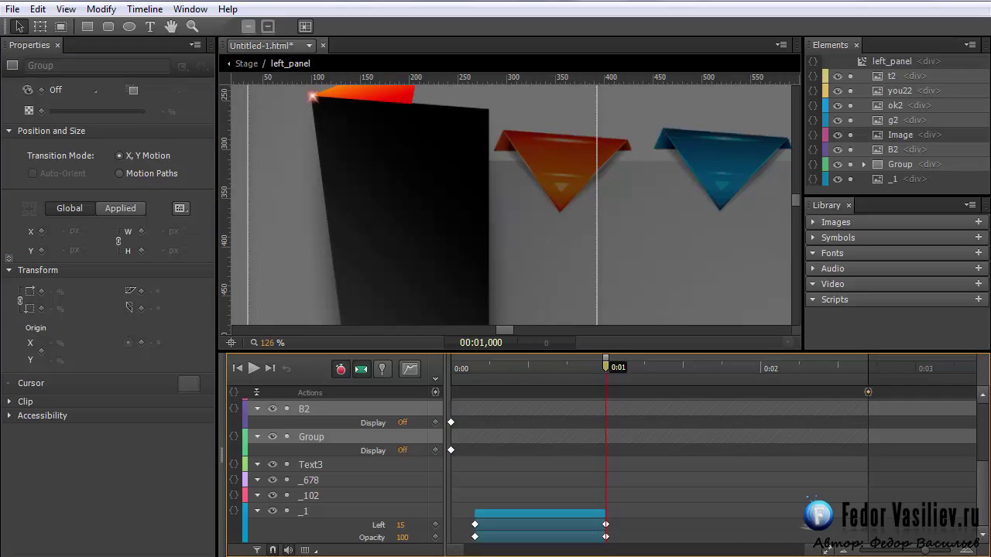
{"action": "mouse_move", "coordinate": [606, 367]}
{"action": "left_mouse_down"}
{"action": "mouse_move", "coordinate": [542, 370]}
{"action": "mouse_move", "coordinate": [606, 366]}
{"action": "left_mouse_up"}
{"action": "left_click", "coordinate": [409, 369]}
{"action": "left_click", "coordinate": [424, 397]}
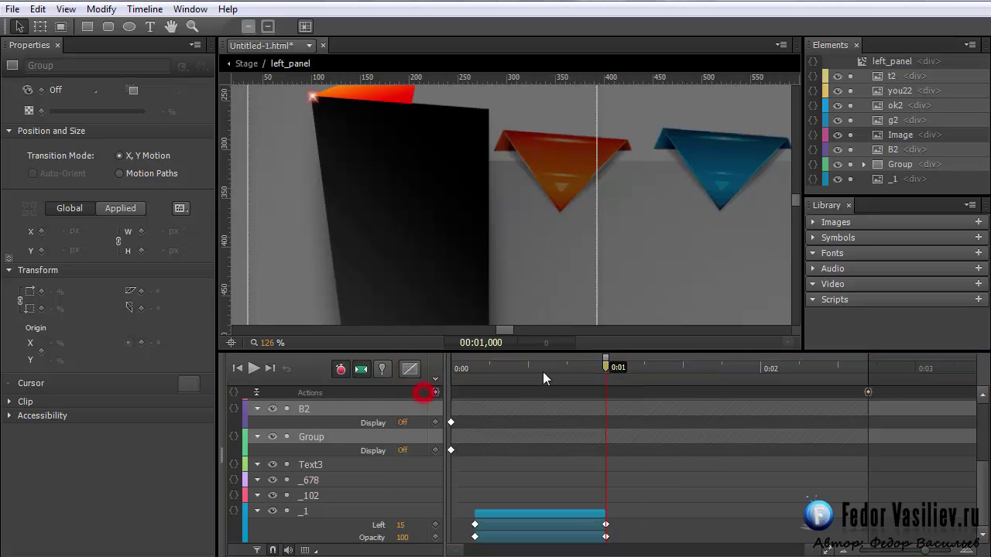
- Turn off automatic keyframing and set the Display of Group to On at 0:01
{"action": "left_click", "coordinate": [875, 181]}
{"action": "left_click", "coordinate": [882, 165]}
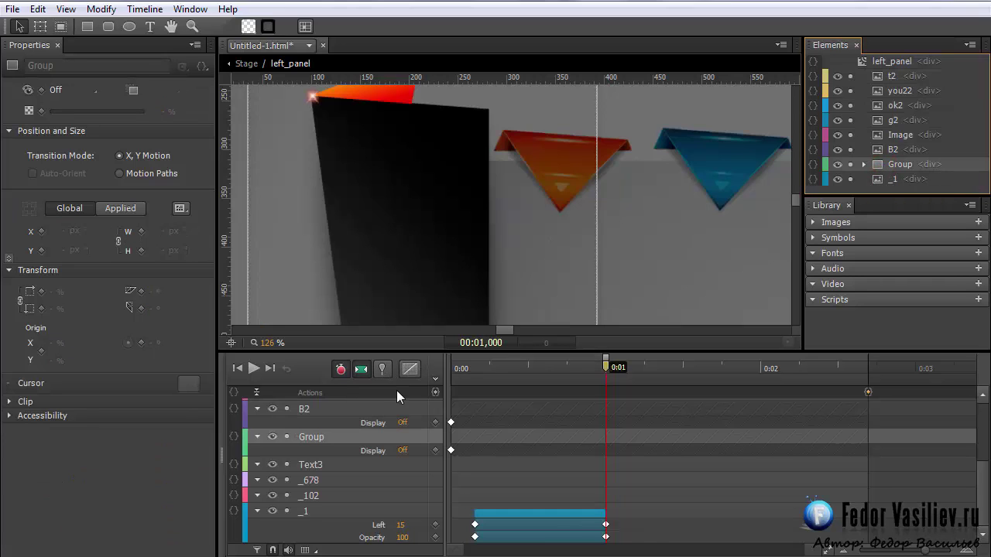
{"action": "left_click", "coordinate": [381, 369]}
{"action": "left_click_drag", "start_coordinate": [624, 370], "coordinate": [675, 368]}
{"action": "left_click", "coordinate": [605, 385]}
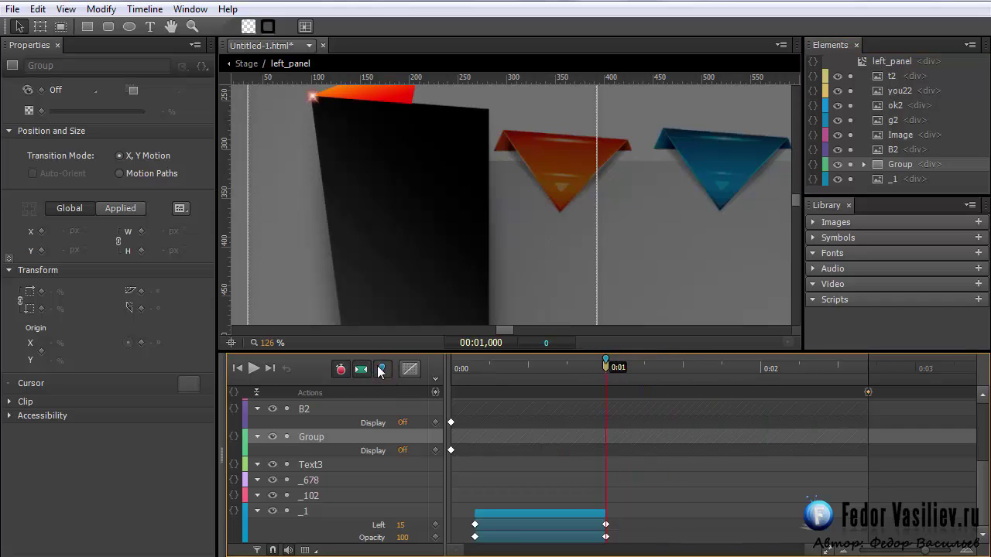
{"action": "left_click", "coordinate": [339, 370]}
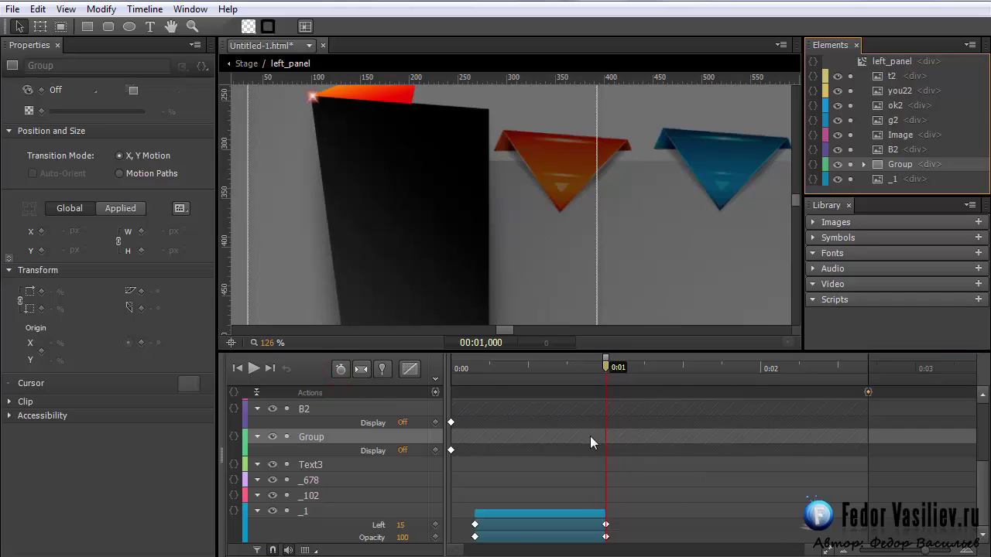
{"action": "left_click", "coordinate": [74, 90]}
{"action": "left_click", "coordinate": [77, 133]}
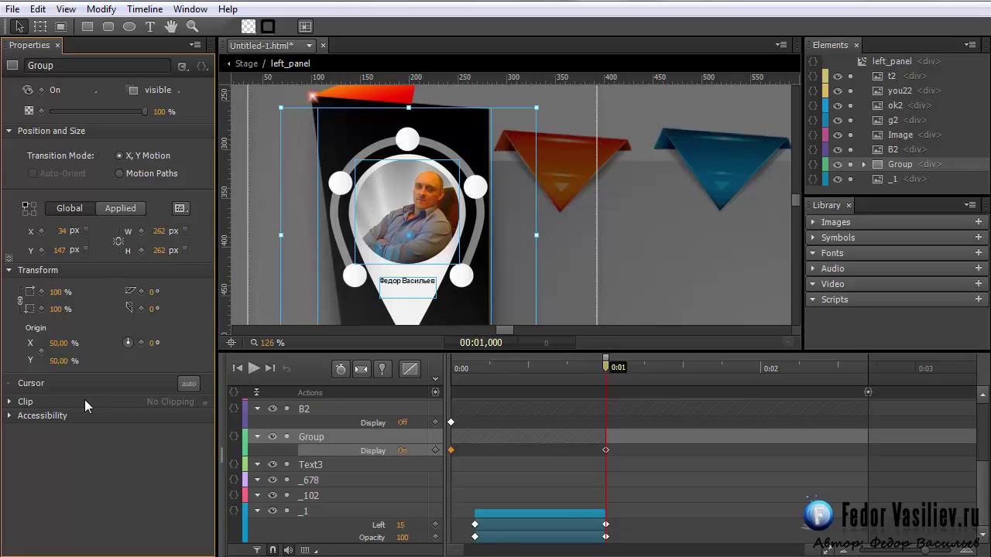
- Re-enable automatic keyframing and fade Group from 0% opacity at 0:01 to 100% at 0:01.585, moving the pin to the playhead
{"action": "left_click_drag", "start_coordinate": [144, 113], "coordinate": [32, 113]}
{"action": "left_click", "coordinate": [341, 369]}
{"action": "left_click_drag", "start_coordinate": [605, 375], "coordinate": [697, 394]}
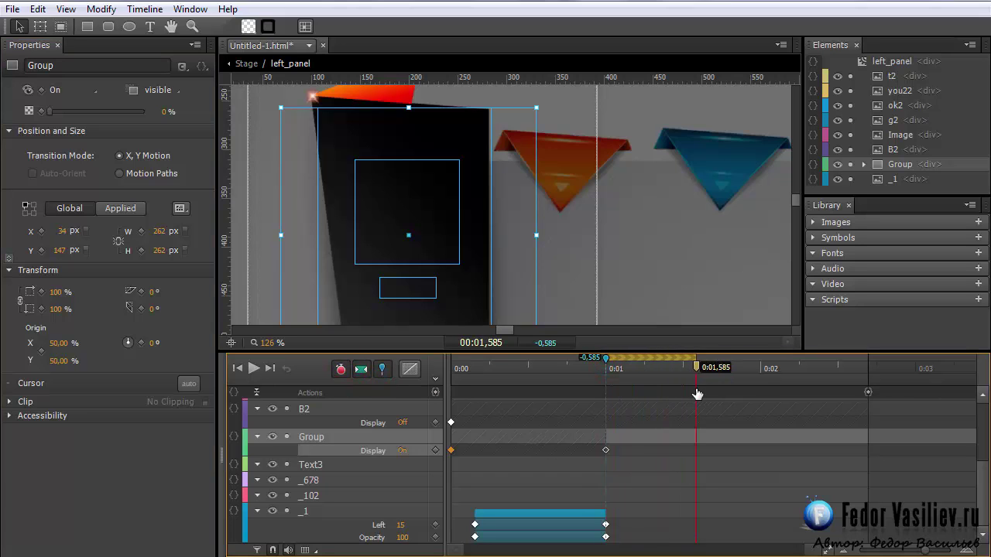
{"action": "left_click_drag", "start_coordinate": [50, 112], "coordinate": [145, 111]}
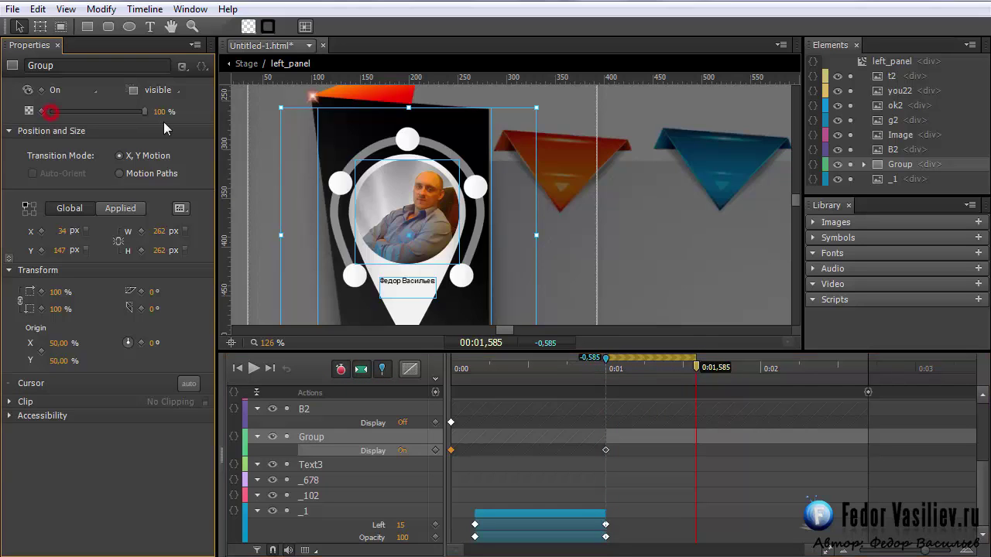
{"action": "left_click_drag", "start_coordinate": [611, 370], "coordinate": [695, 411]}
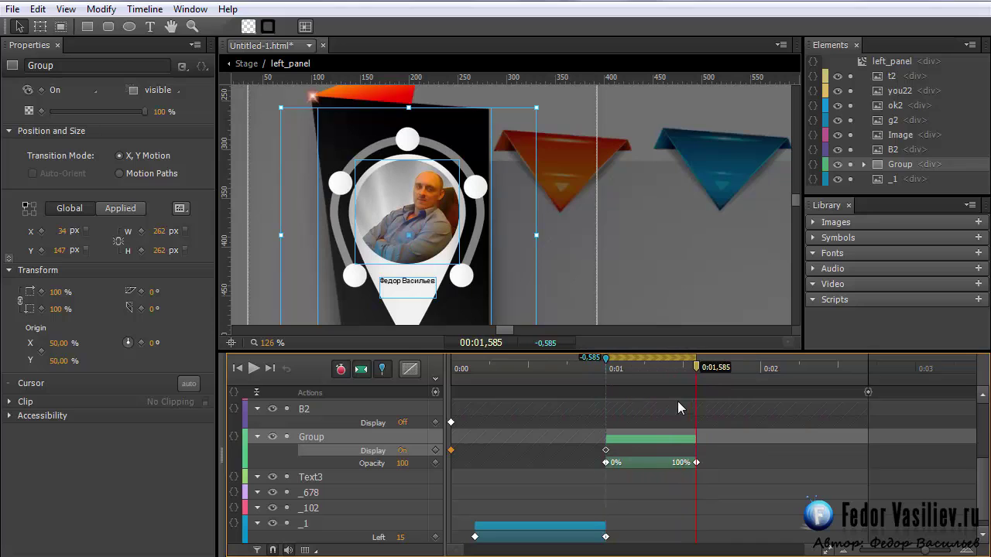
{"action": "left_click_drag", "start_coordinate": [606, 359], "coordinate": [697, 360]}
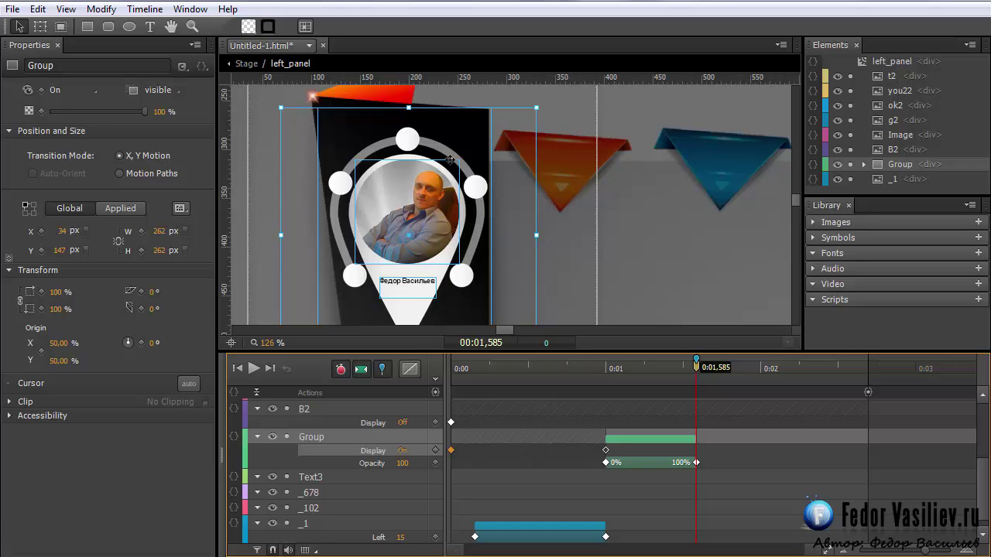
- Turn off the pin and set Display of t2, you22, ok2, g2 and B2 to On at 0:01.585, leaving Image out
{"action": "left_click", "coordinate": [467, 277]}
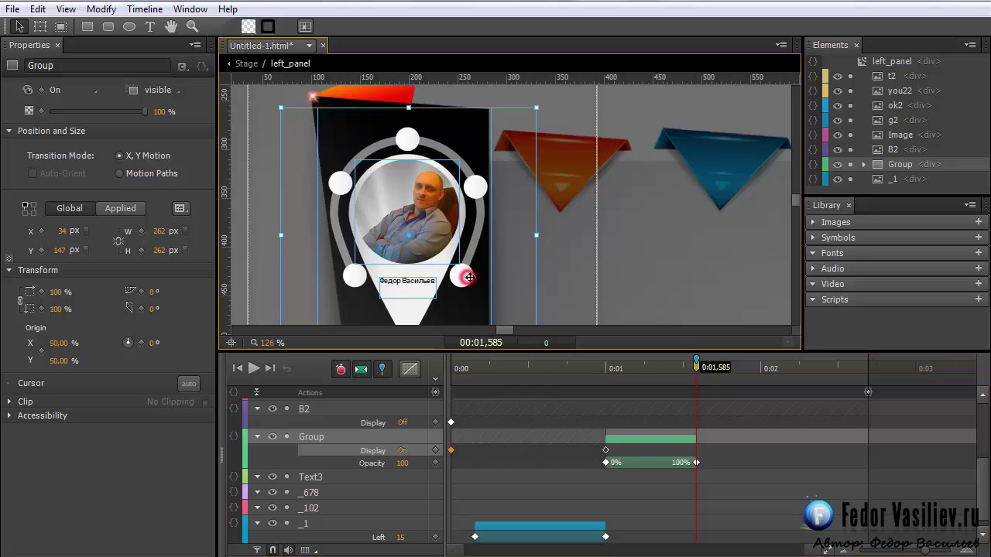
{"action": "left_click", "coordinate": [386, 450]}
{"action": "mouse_move", "coordinate": [984, 511]}
{"action": "left_mouse_down"}
{"action": "mouse_move", "coordinate": [984, 456]}
{"action": "mouse_move", "coordinate": [984, 503]}
{"action": "left_mouse_up"}
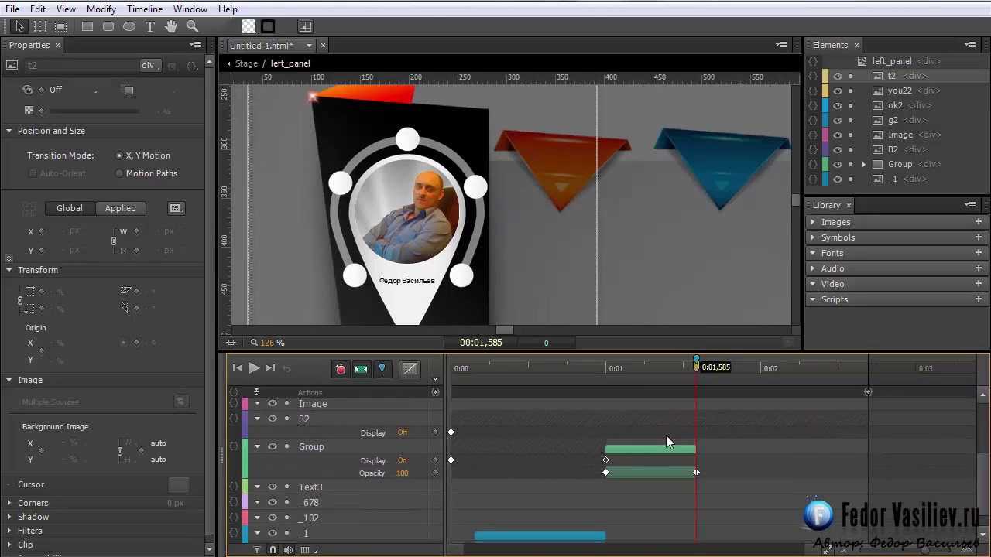
{"action": "key", "text": "p"}
{"action": "left_click", "coordinate": [890, 92], "text": "ctrl"}
{"action": "left_click", "coordinate": [887, 106], "text": "ctrl"}
{"action": "left_click", "coordinate": [877, 122], "text": "ctrl"}
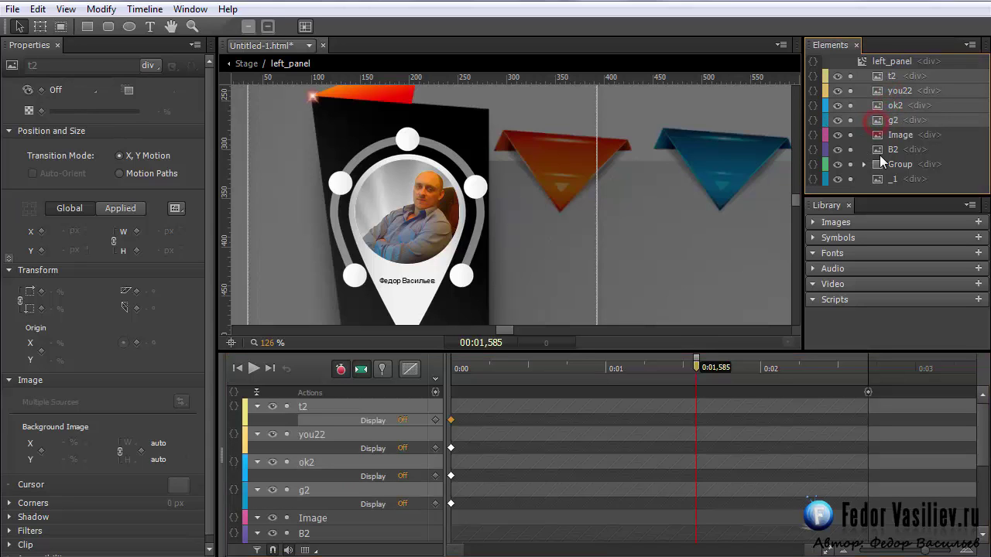
{"action": "left_click", "coordinate": [876, 151], "text": "ctrl"}
{"action": "left_click", "coordinate": [877, 163], "text": "ctrl"}
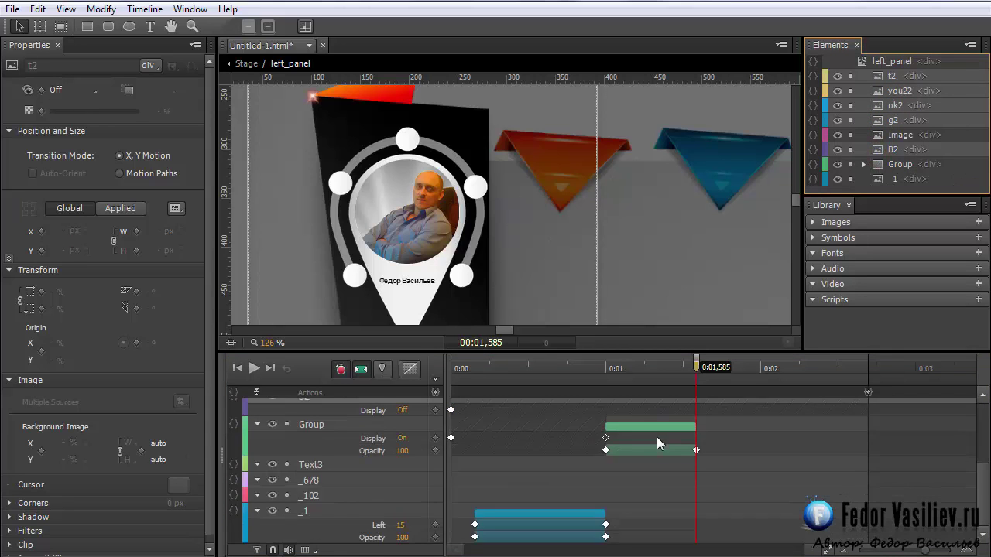
{"action": "scroll", "coordinate": [656, 437], "scroll_direction": "up", "scroll_amount": 3}
{"action": "left_click", "coordinate": [73, 90]}
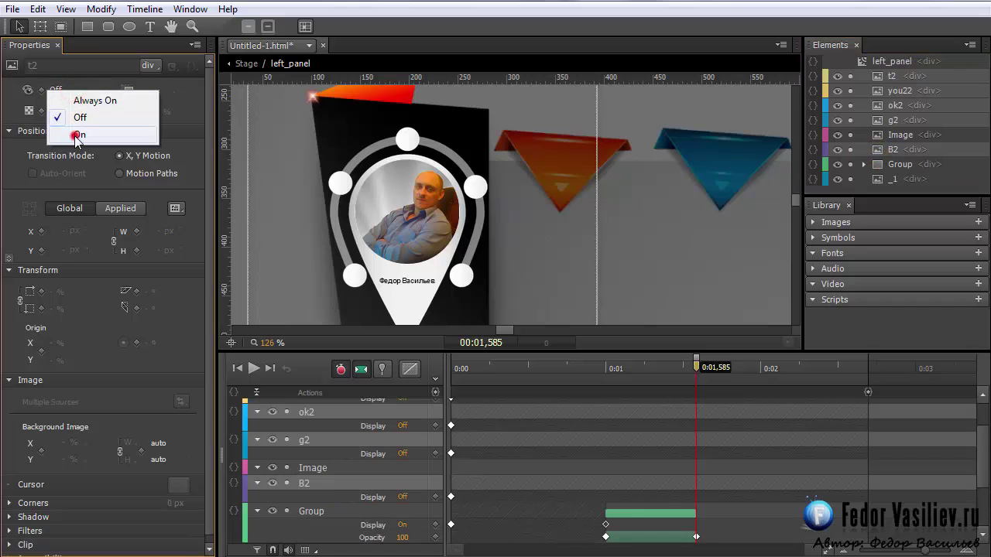
{"action": "left_click", "coordinate": [77, 133]}
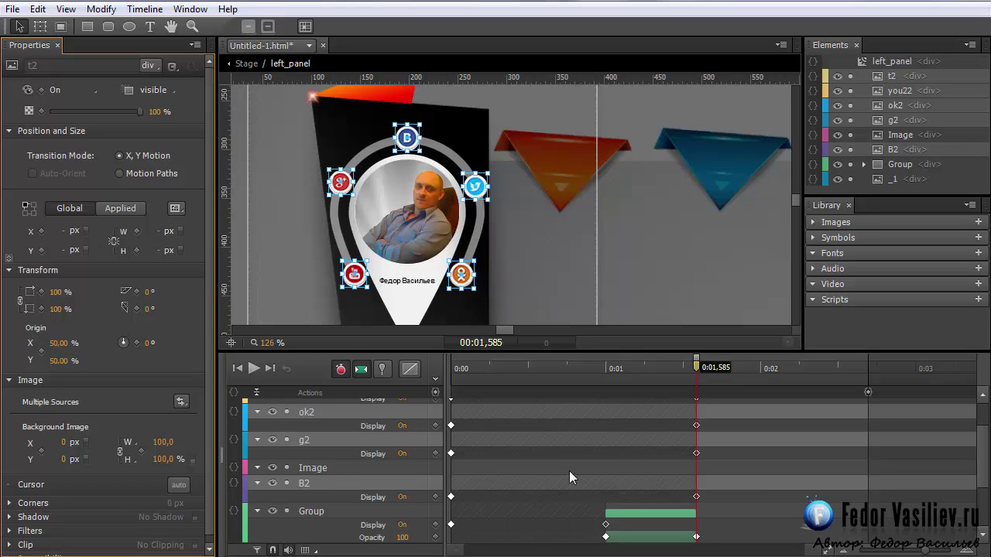
- Select the ok2 icon and set the transition easing to Ease Out Bounce
{"action": "left_click", "coordinate": [476, 313]}
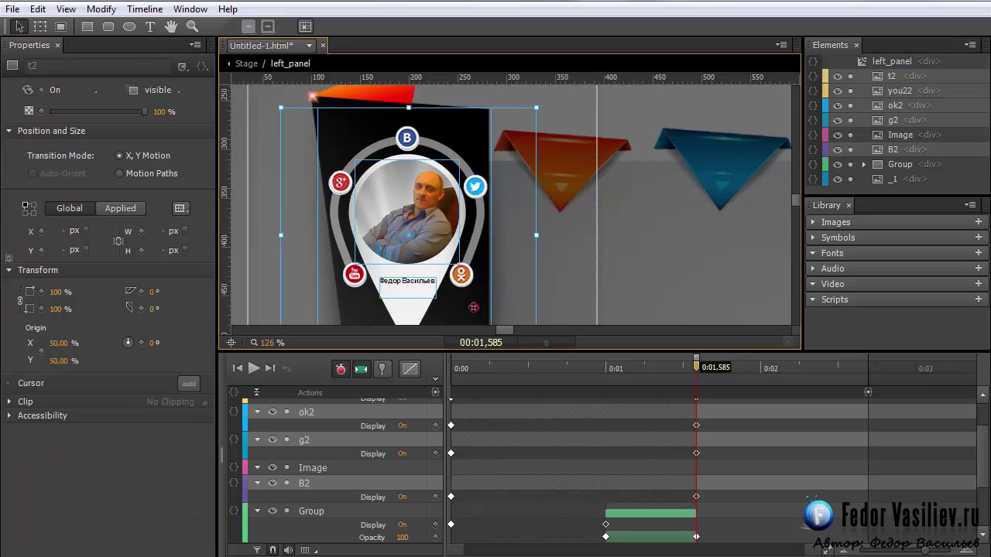
{"action": "left_click", "coordinate": [461, 276]}
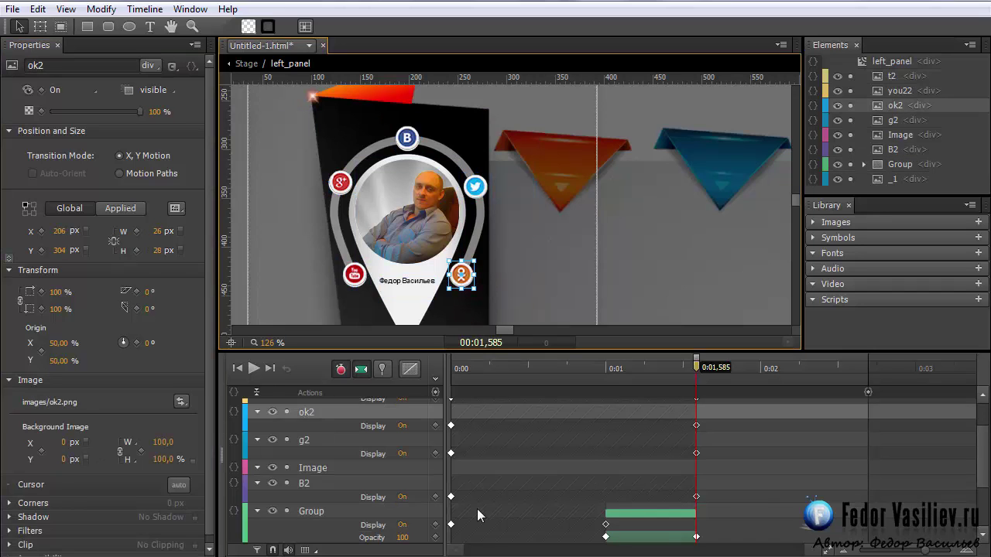
{"action": "scroll", "coordinate": [477, 508], "scroll_direction": "up", "scroll_amount": 2}
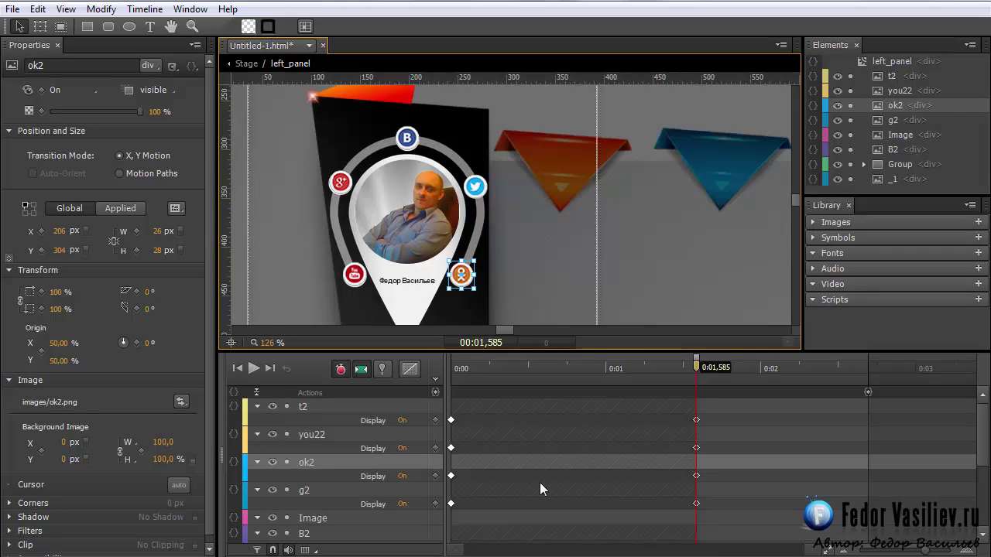
{"action": "left_click", "coordinate": [410, 370]}
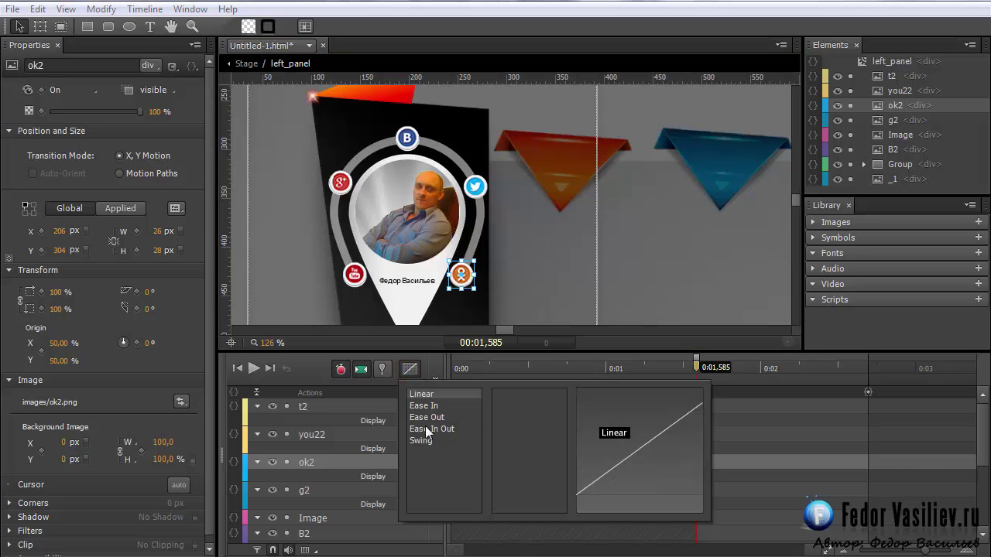
{"action": "left_click", "coordinate": [427, 417]}
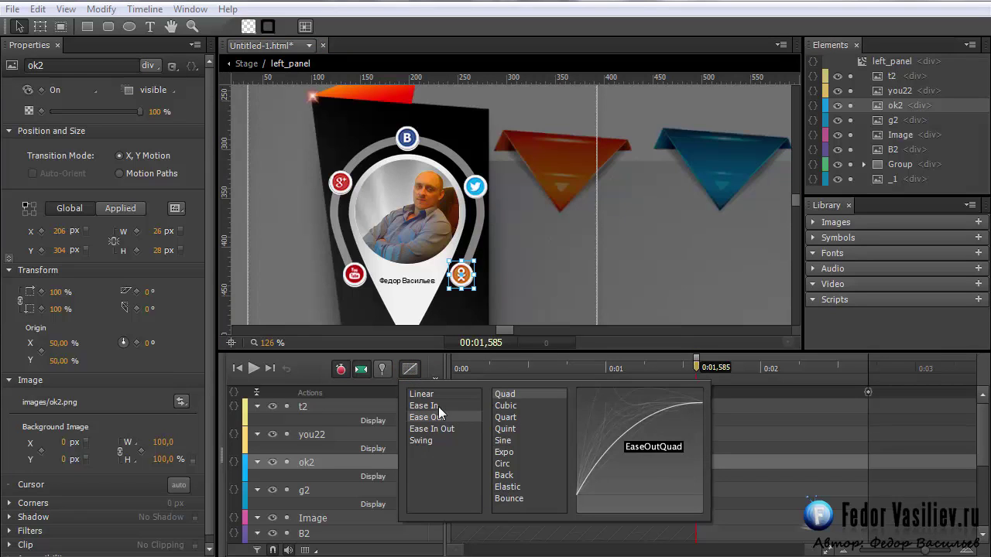
{"action": "left_click", "coordinate": [510, 498]}
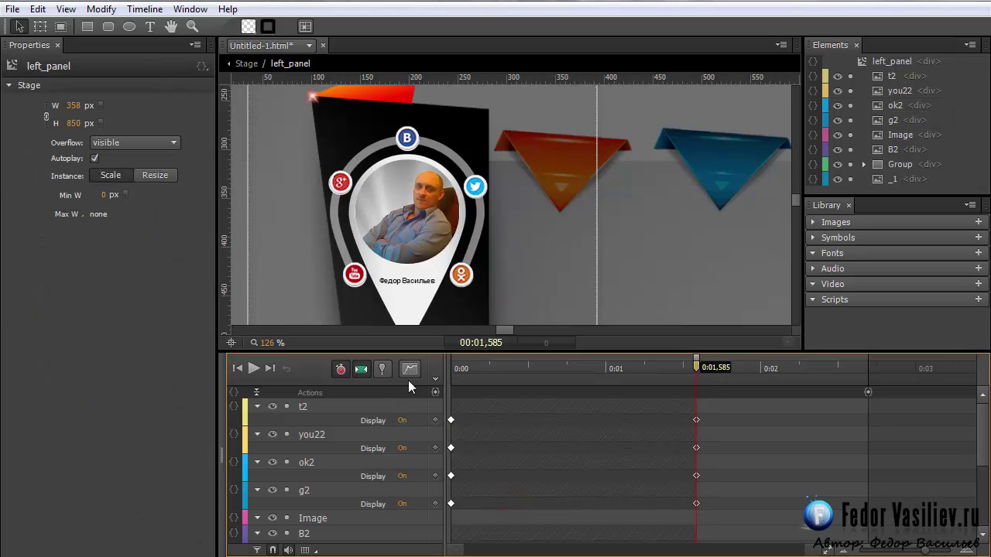
- Move the playhead to 0:02.160 and, with automatic keyframing, transitions and the pin off, scale ok2, you22, t2, g2 and B2 to 0%
{"action": "left_click_drag", "start_coordinate": [693, 379], "coordinate": [785, 392]}
{"action": "left_click", "coordinate": [469, 272]}
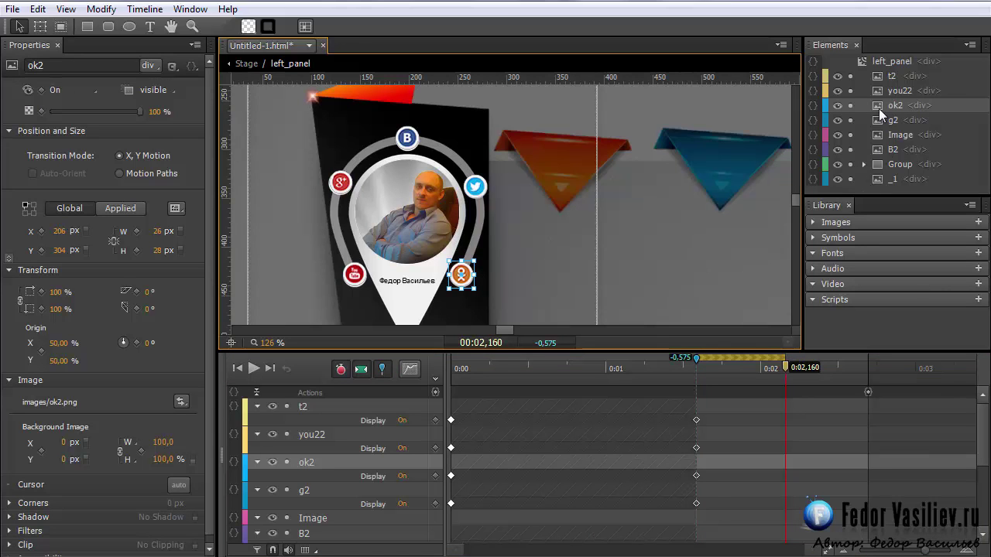
{"action": "left_click", "coordinate": [888, 91], "text": "ctrl"}
{"action": "left_click", "coordinate": [880, 76], "text": "ctrl"}
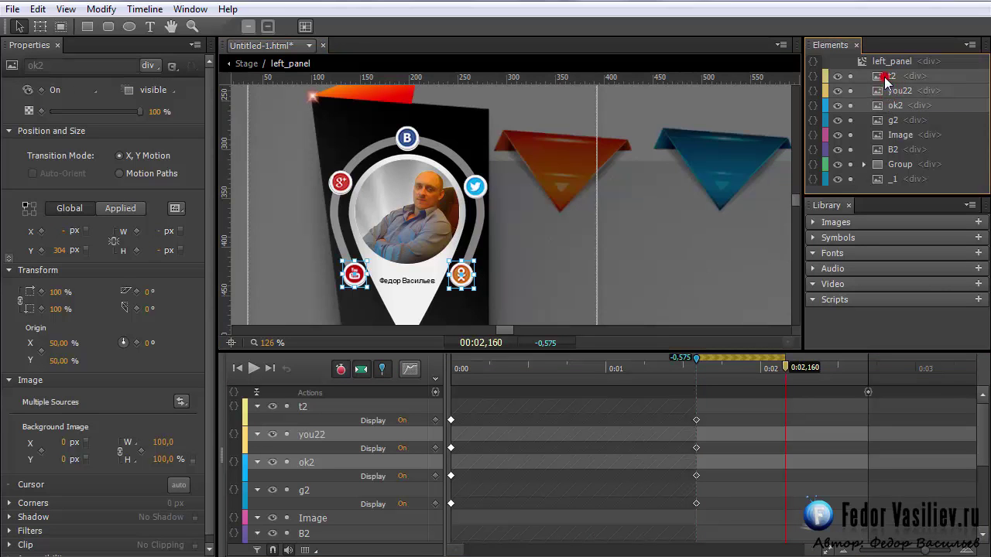
{"action": "left_click", "coordinate": [880, 122], "text": "ctrl"}
{"action": "left_click", "coordinate": [882, 150], "text": "ctrl"}
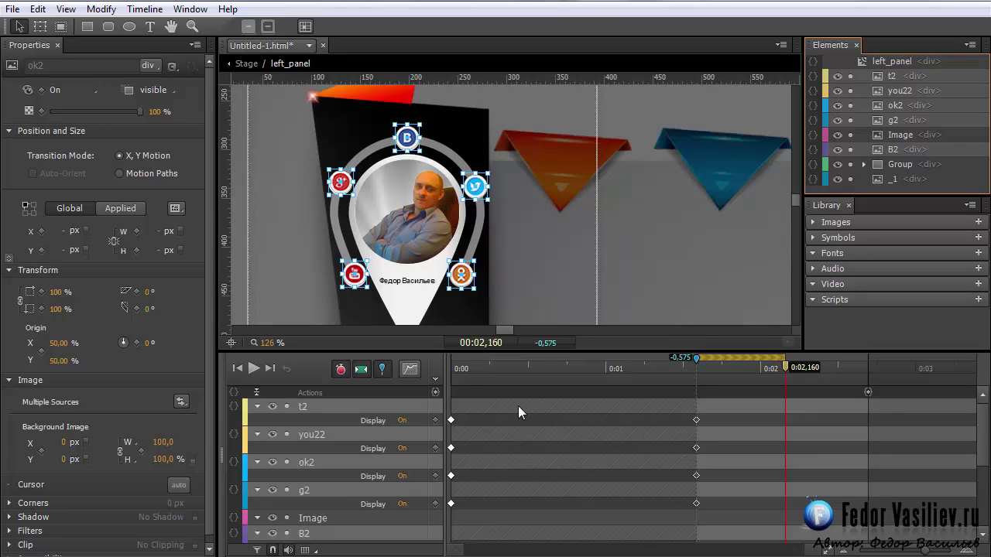
{"action": "scroll", "coordinate": [542, 411], "scroll_direction": "down", "scroll_amount": 2}
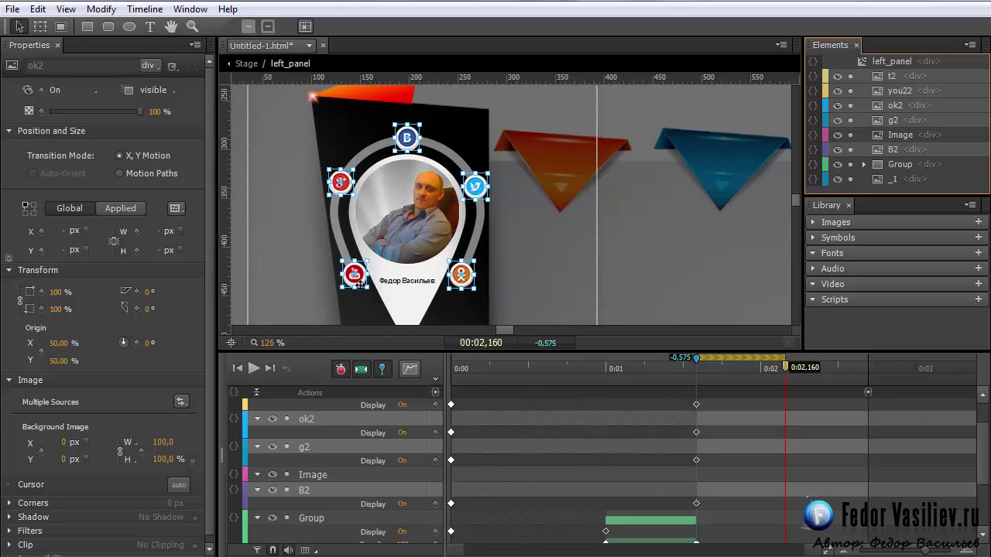
{"action": "left_click", "coordinate": [381, 369]}
{"action": "left_click", "coordinate": [354, 373]}
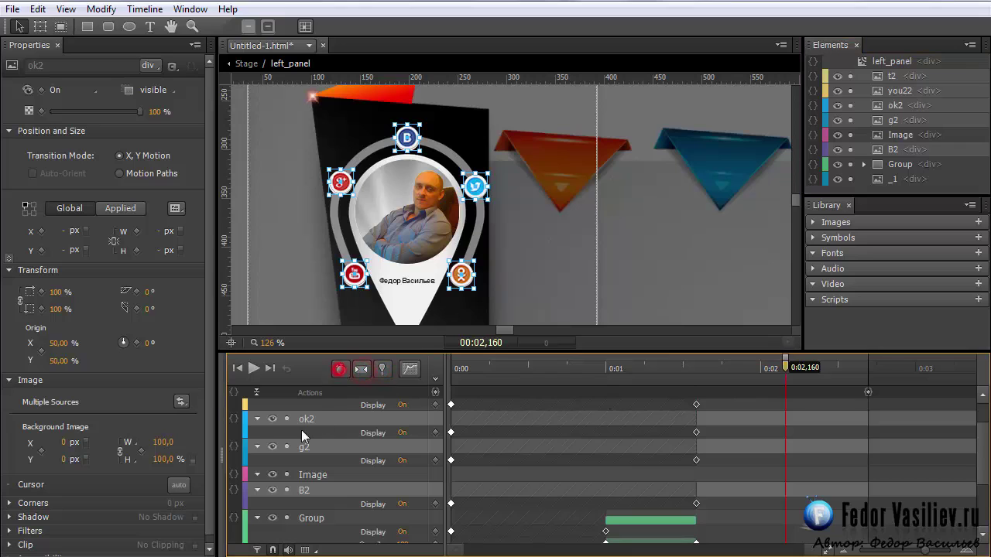
{"action": "left_click", "coordinate": [56, 292]}
{"action": "type", "text": "0"}
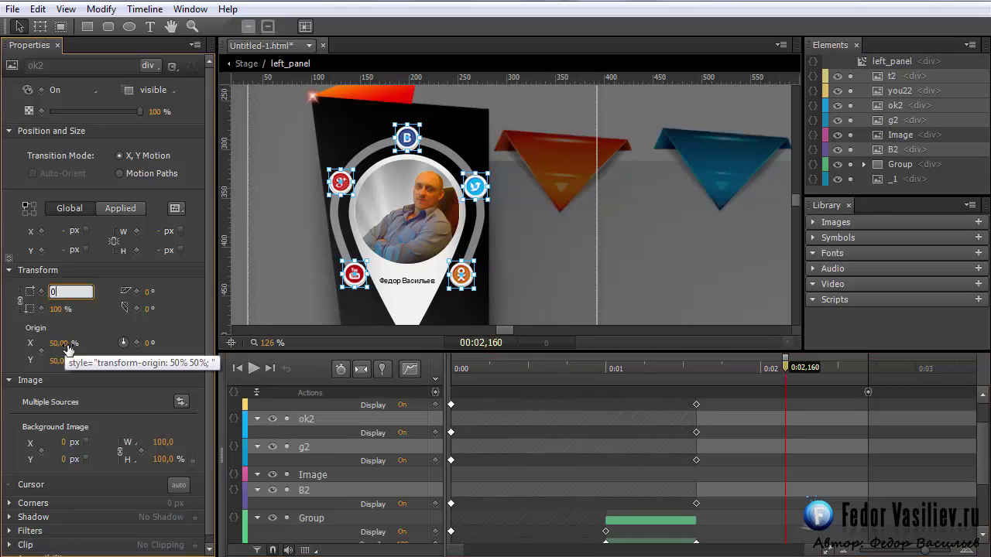
{"action": "key", "text": "Return"}
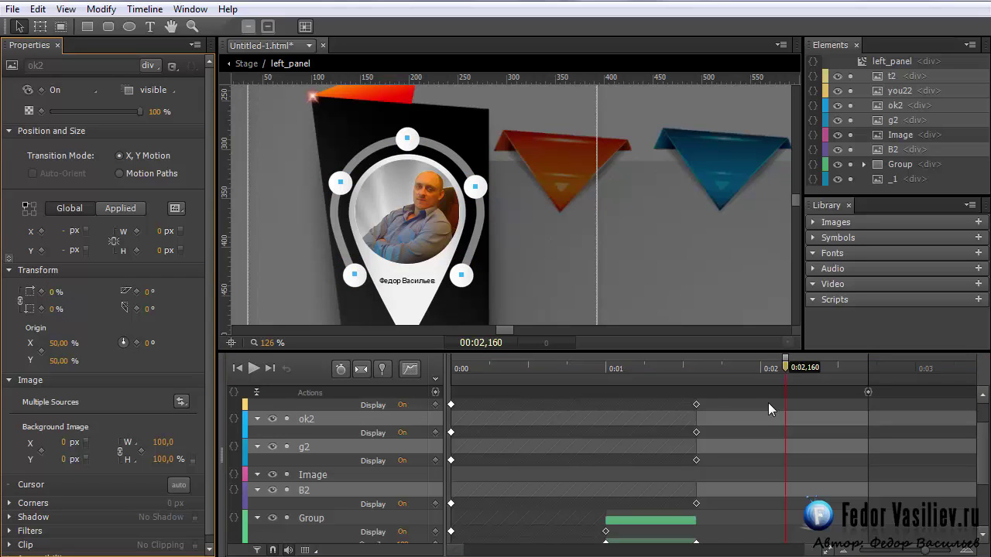
- Re-enable automatic keyframing, transitions and the pin, and animate the five icons' scale from 0% at 0:01.585 to 100% at 0:02.250
{"action": "left_click_drag", "start_coordinate": [784, 367], "coordinate": [696, 391]}
{"action": "left_click", "coordinate": [339, 369]}
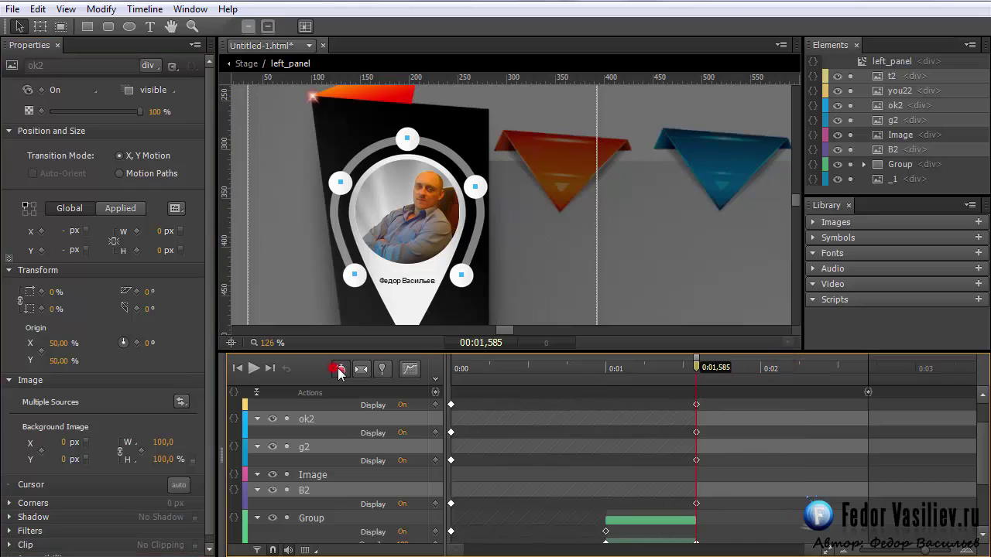
{"action": "left_click_drag", "start_coordinate": [701, 375], "coordinate": [805, 386]}
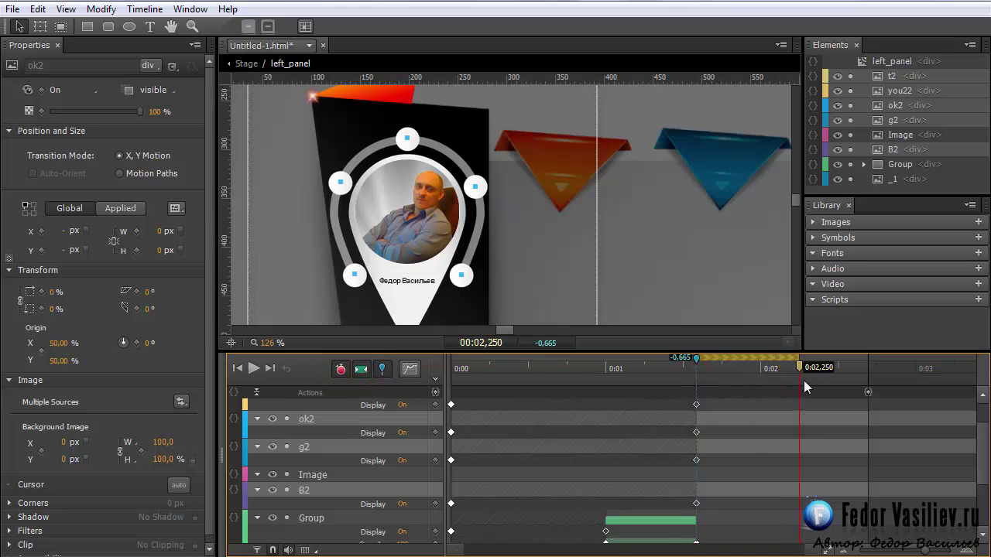
{"action": "left_click", "coordinate": [54, 291]}
{"action": "type", "text": "100"}
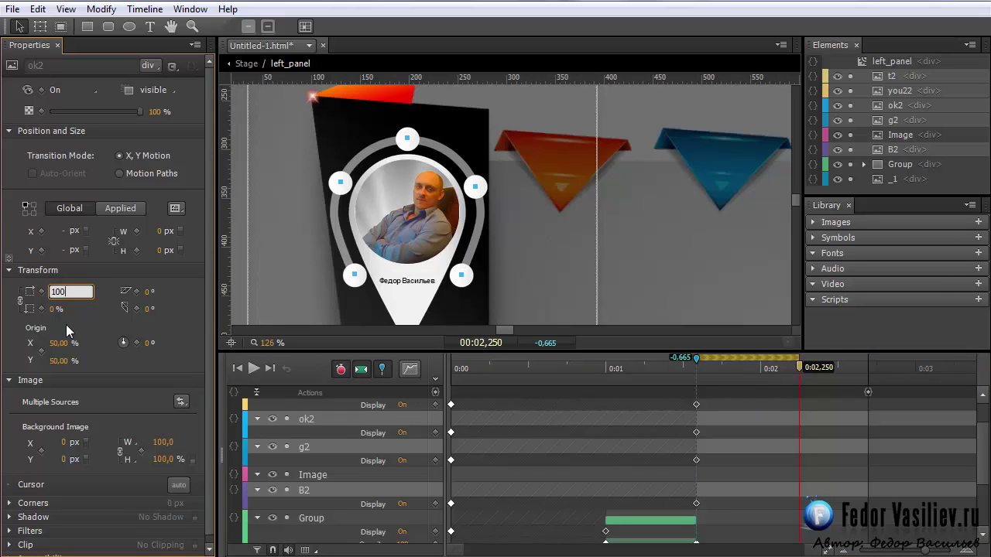
{"action": "key", "text": "Return"}
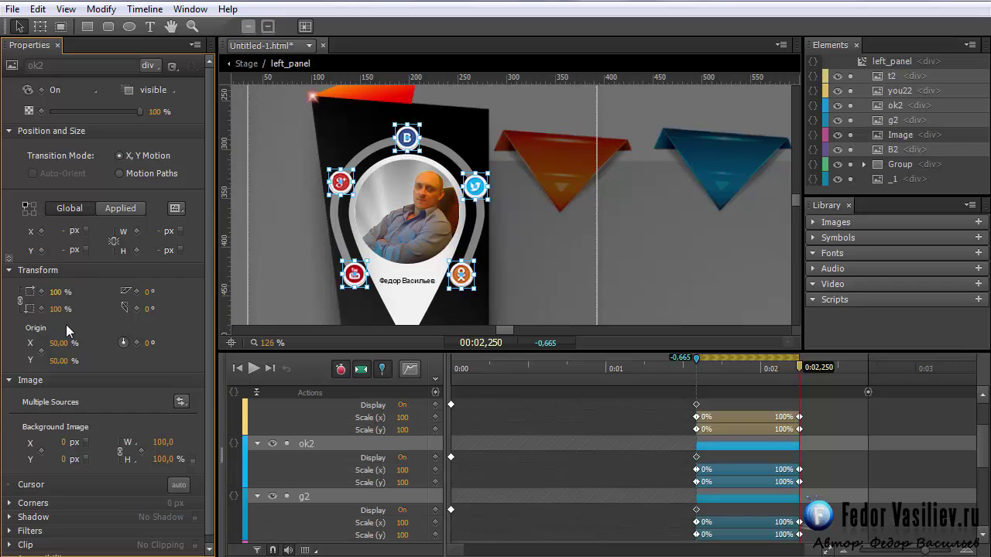
{"action": "scroll", "coordinate": [662, 465], "scroll_direction": "down", "scroll_amount": 3}
{"action": "scroll", "coordinate": [790, 451], "scroll_direction": "up", "scroll_amount": 2}
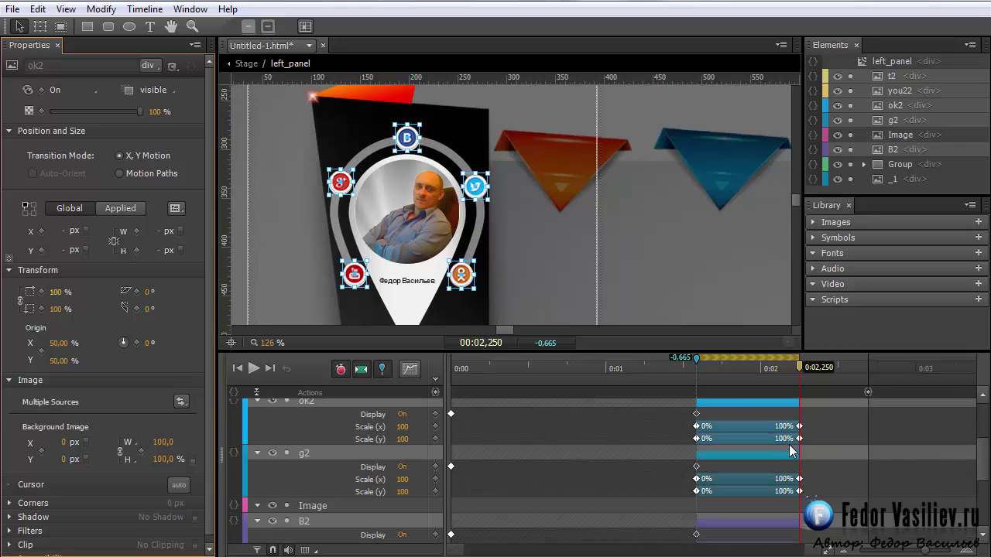
{"action": "scroll", "coordinate": [783, 472], "scroll_direction": "down", "scroll_amount": 1}
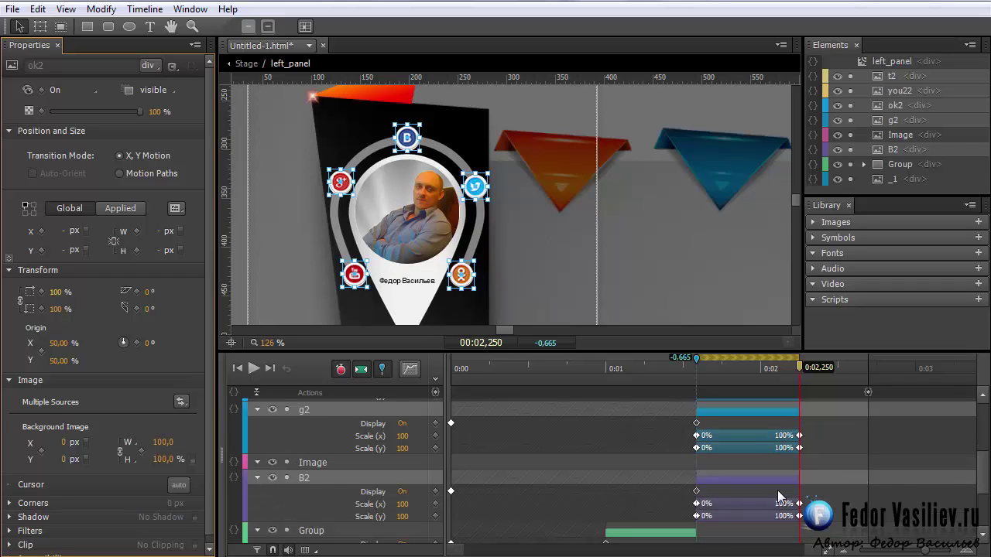
{"action": "left_click", "coordinate": [659, 463]}
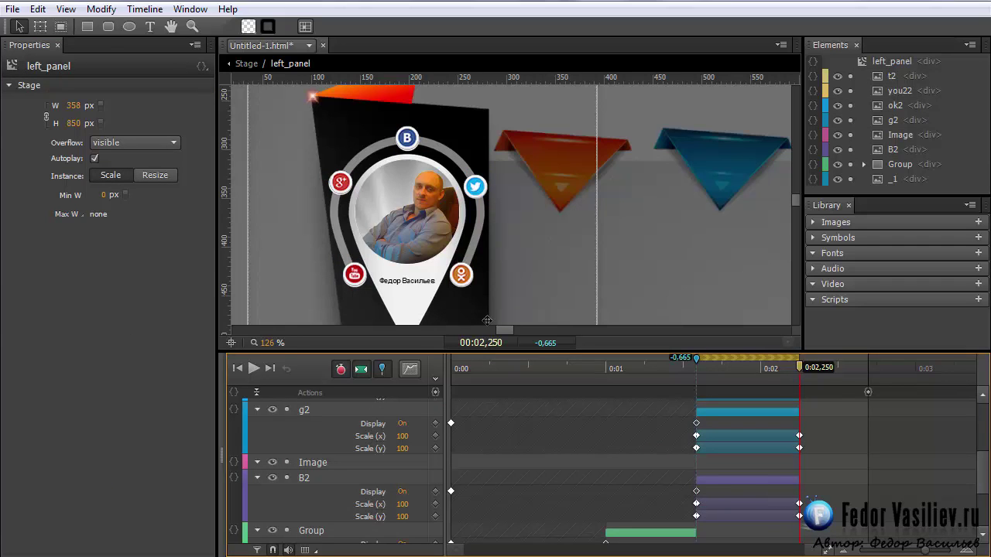
- Turn off the pin and shift the whole t2 transition later on the timeline, ending at about 0:02.415
{"action": "left_click", "coordinate": [462, 278]}
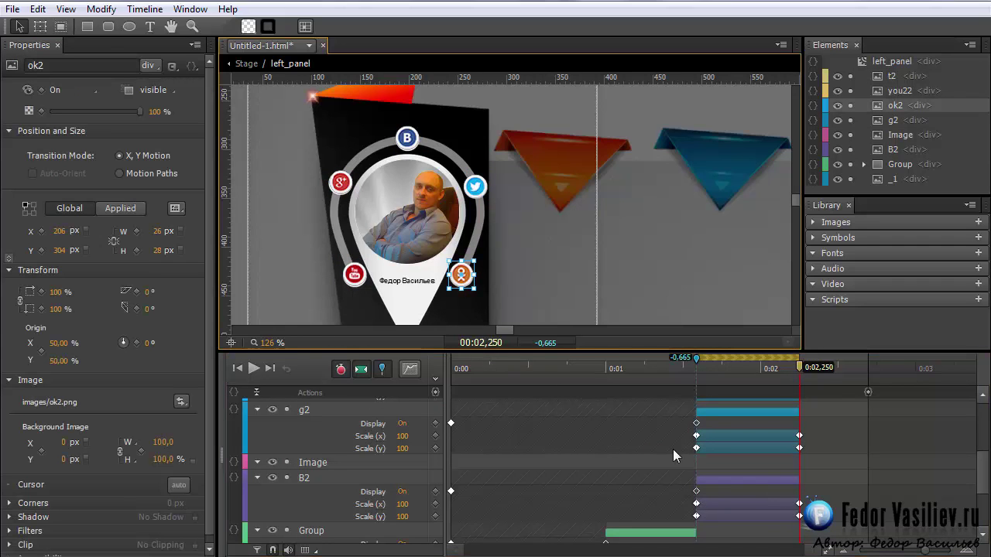
{"action": "scroll", "coordinate": [669, 463], "scroll_direction": "up", "scroll_amount": 3}
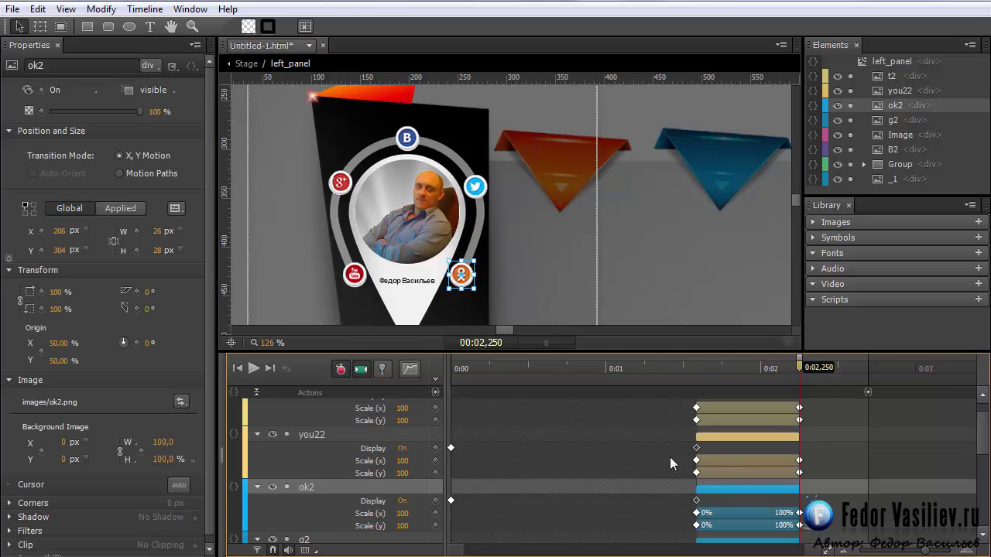
{"action": "scroll", "coordinate": [777, 485], "scroll_direction": "down", "scroll_amount": 1}
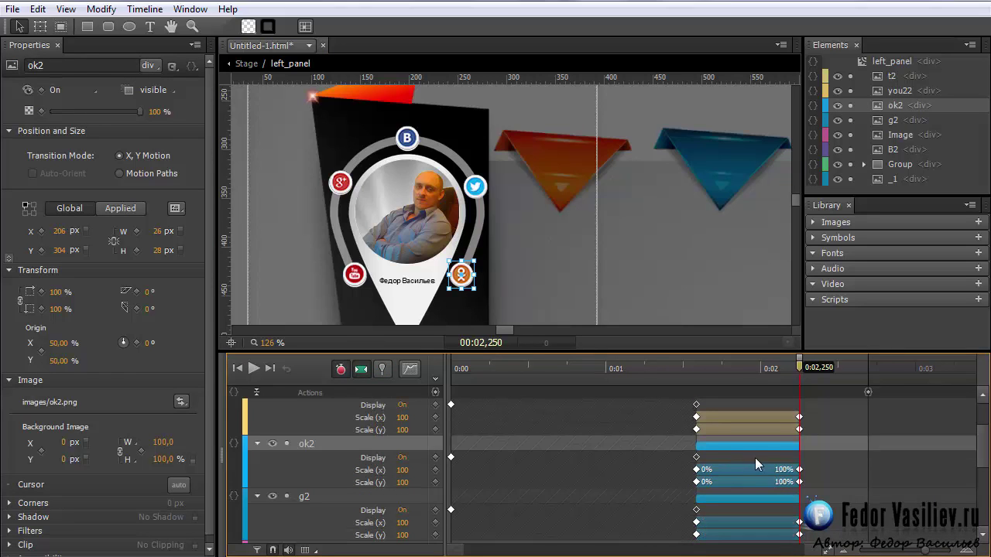
{"action": "left_click", "coordinate": [476, 196]}
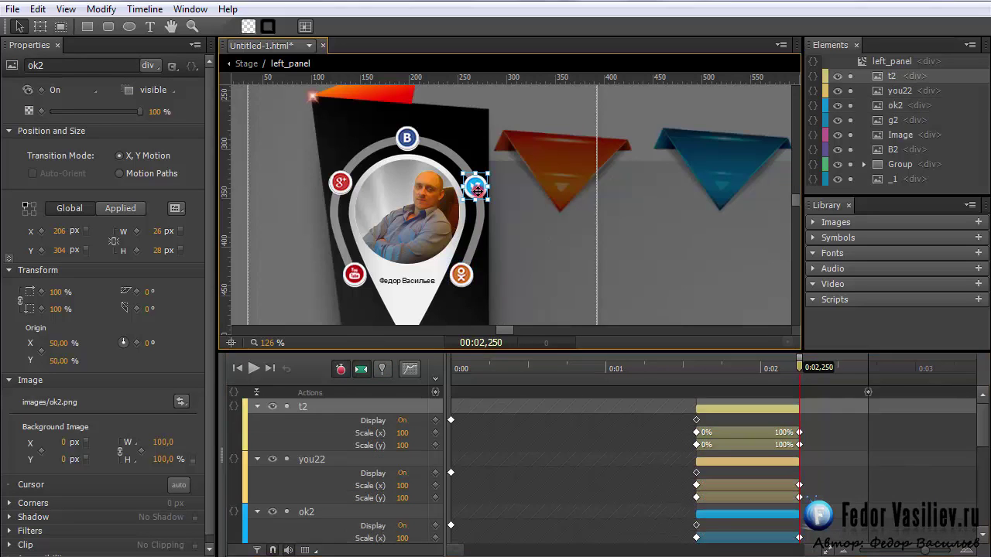
{"action": "left_click_drag", "start_coordinate": [983, 449], "coordinate": [981, 425]}
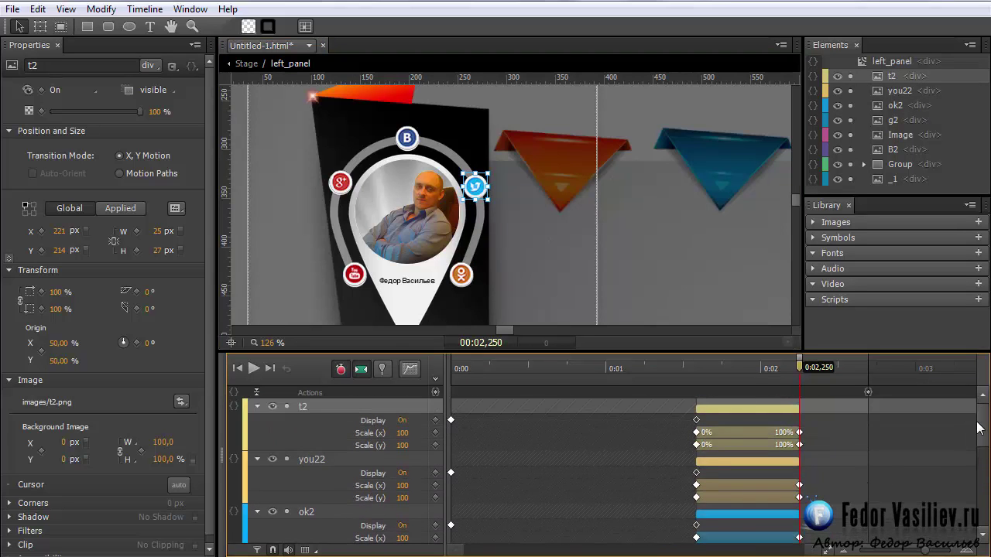
{"action": "left_click", "coordinate": [728, 409]}
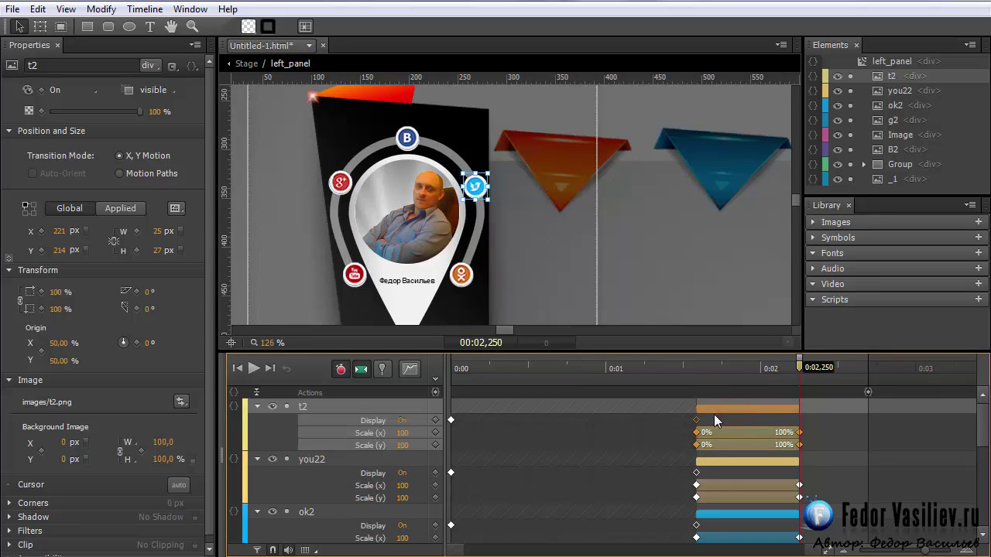
{"action": "left_click_drag", "start_coordinate": [718, 411], "coordinate": [734, 413]}
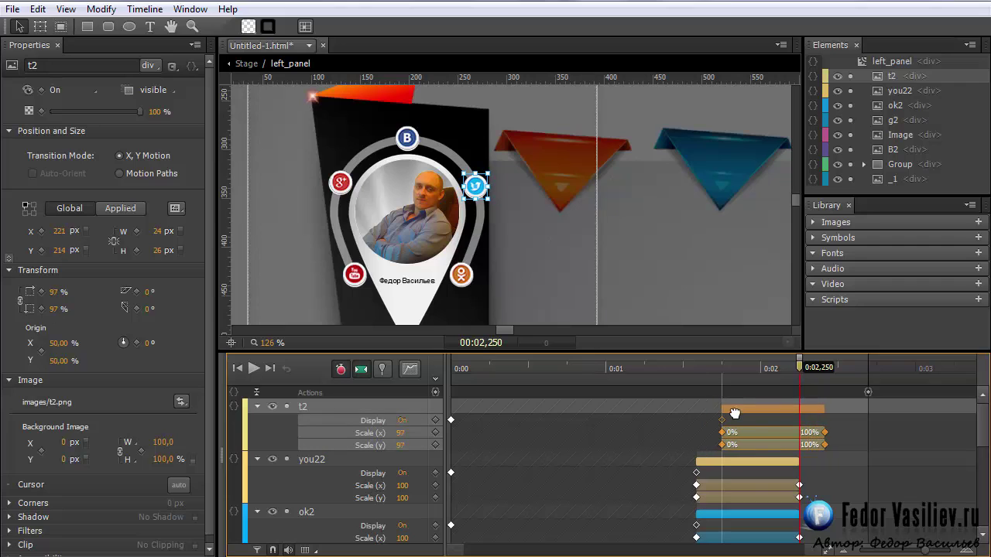
- Shift the whole B2 transition later on the timeline so that it ends at 0:02.500
{"action": "left_click", "coordinate": [407, 137]}
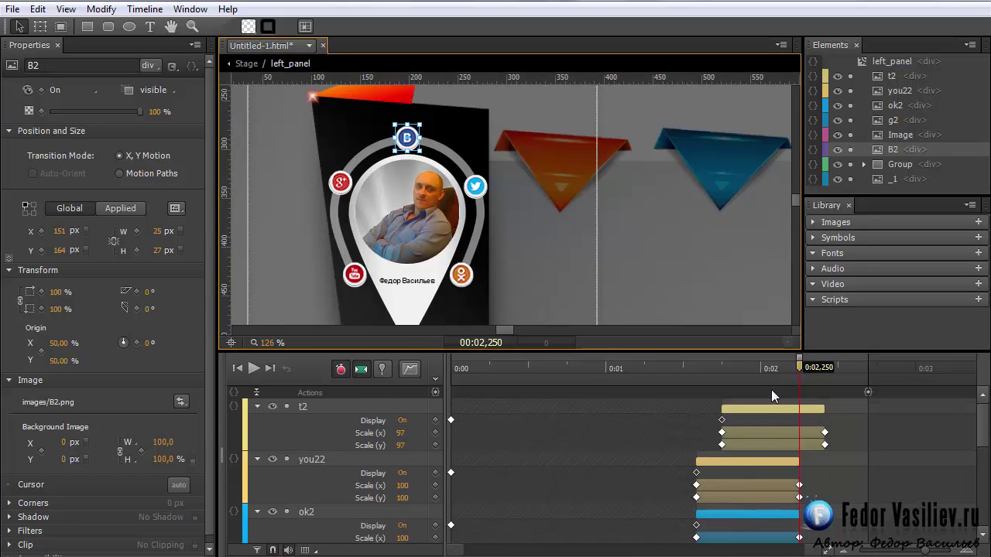
{"action": "left_click_drag", "start_coordinate": [798, 369], "coordinate": [824, 370]}
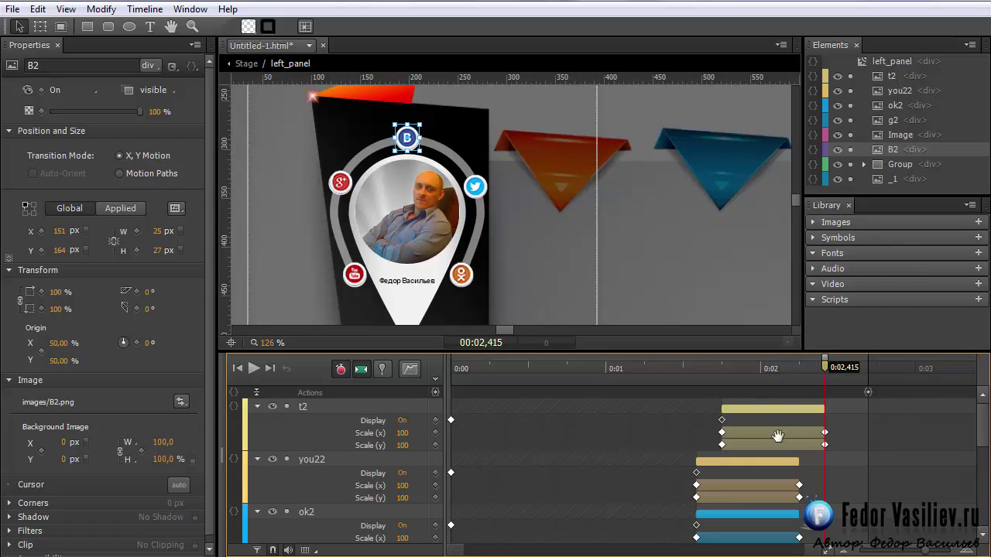
{"action": "left_click", "coordinate": [407, 142]}
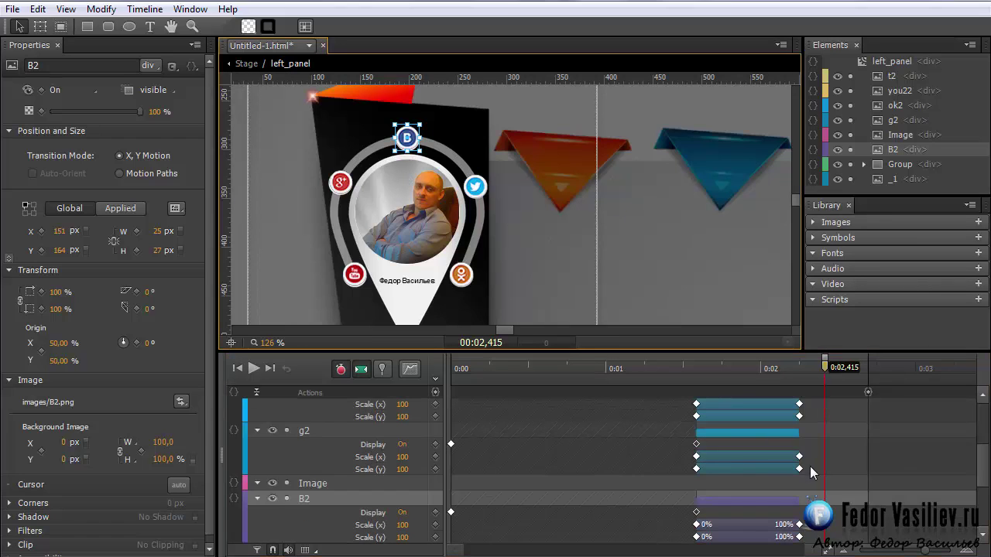
{"action": "scroll", "coordinate": [810, 465], "scroll_direction": "down", "scroll_amount": 3}
{"action": "scroll", "coordinate": [809, 465], "scroll_direction": "up", "scroll_amount": 3}
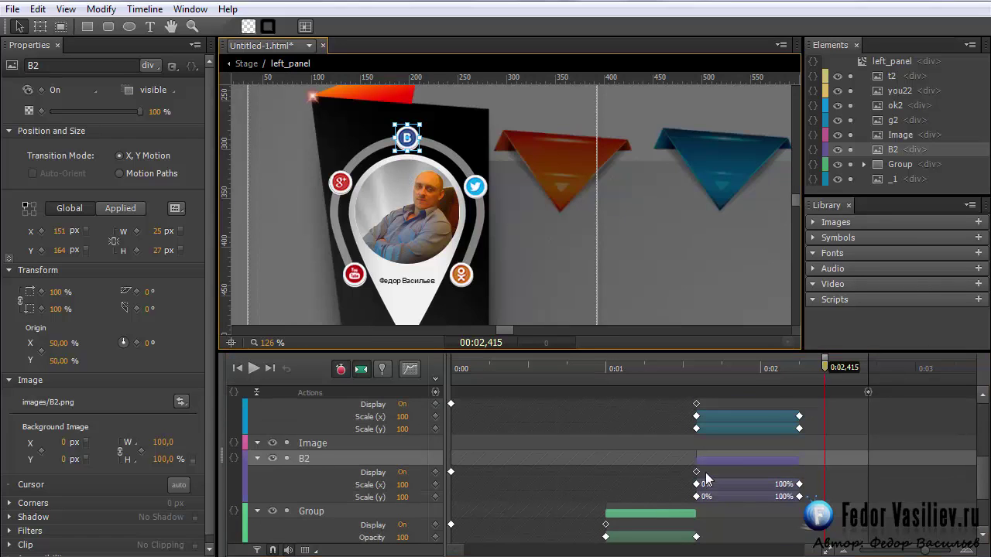
{"action": "left_click_drag", "start_coordinate": [708, 460], "coordinate": [756, 465]}
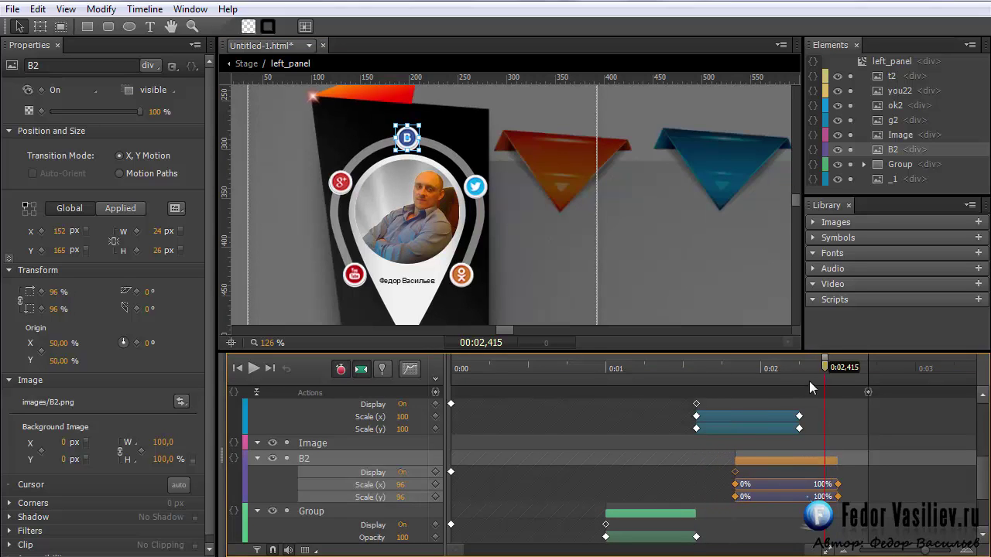
{"action": "left_click_drag", "start_coordinate": [825, 363], "coordinate": [835, 372]}
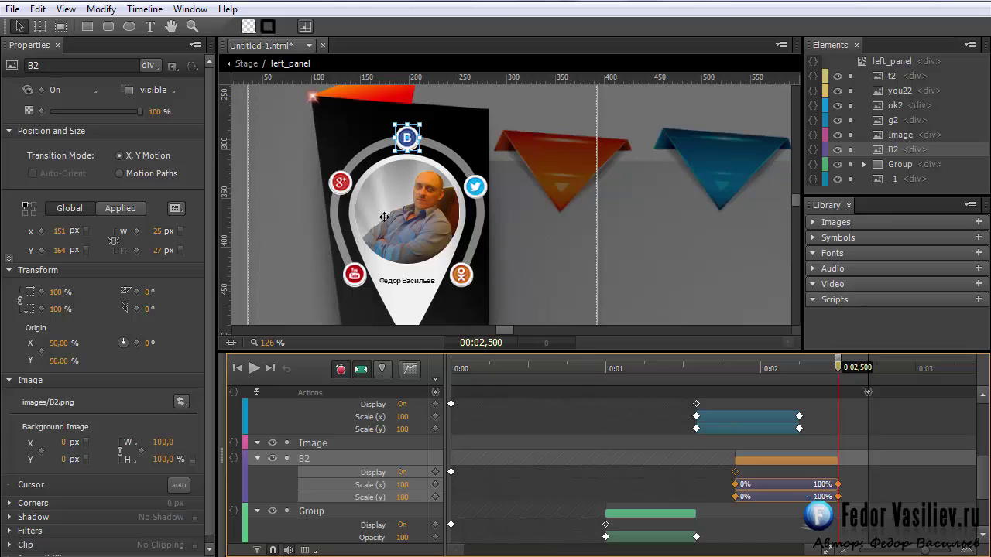
- Shift the whole g2 transition later on the timeline so that it ends at 0:02.625
{"action": "left_click", "coordinate": [340, 186]}
{"action": "scroll", "coordinate": [735, 460], "scroll_direction": "up", "scroll_amount": 1}
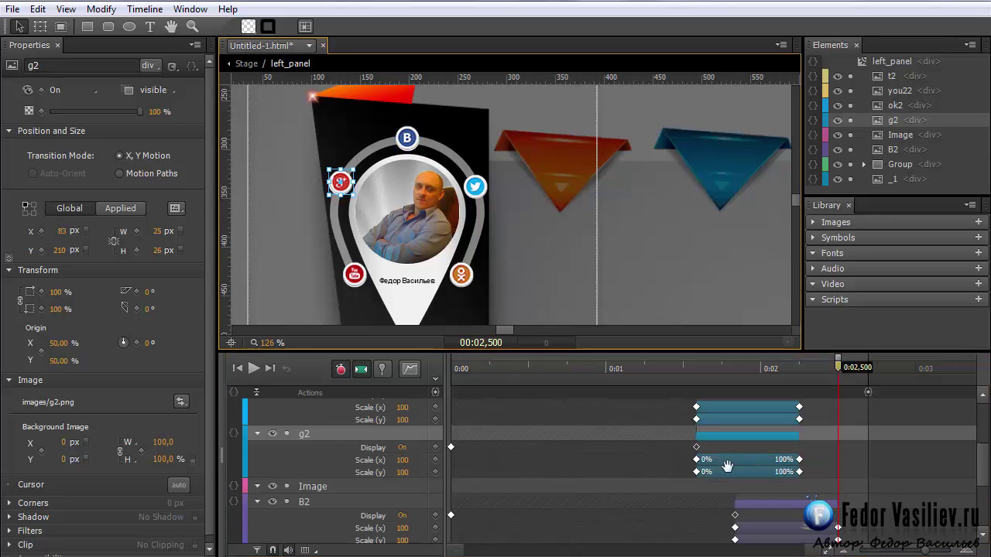
{"action": "left_click_drag", "start_coordinate": [723, 436], "coordinate": [780, 437]}
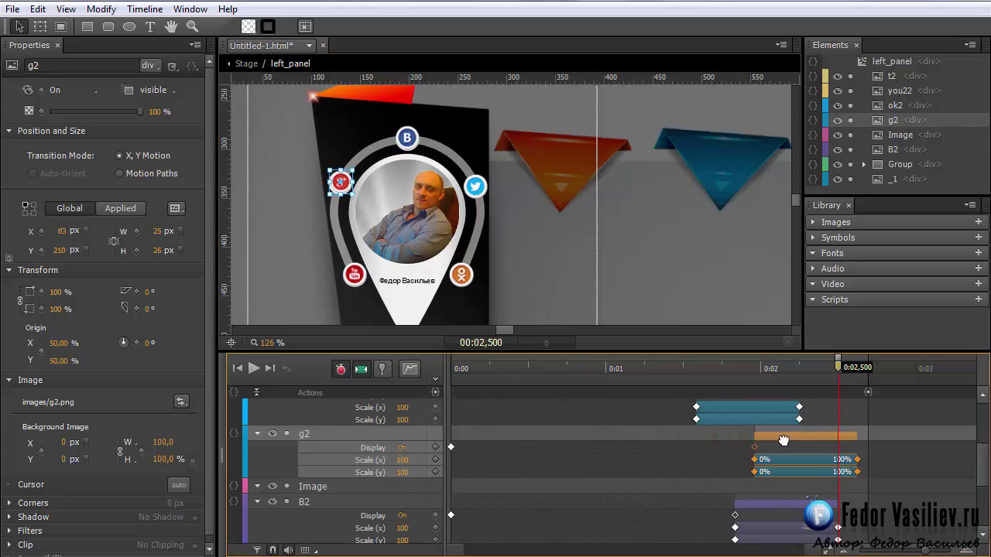
{"action": "left_click_drag", "start_coordinate": [839, 363], "coordinate": [857, 363]}
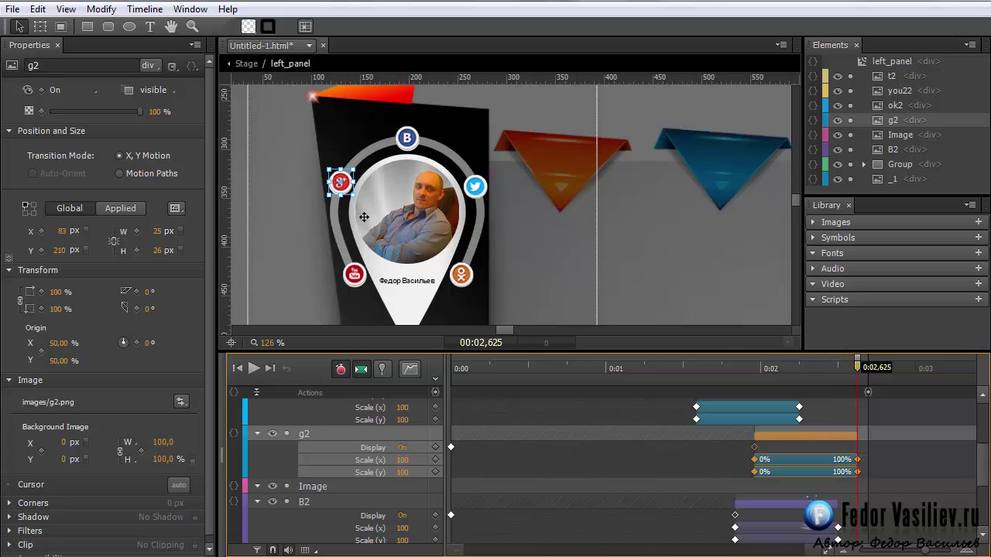
- Shift the whole you22 transition later on the timeline so that it ends slightly after the g2 transition
{"action": "left_click", "coordinate": [358, 276]}
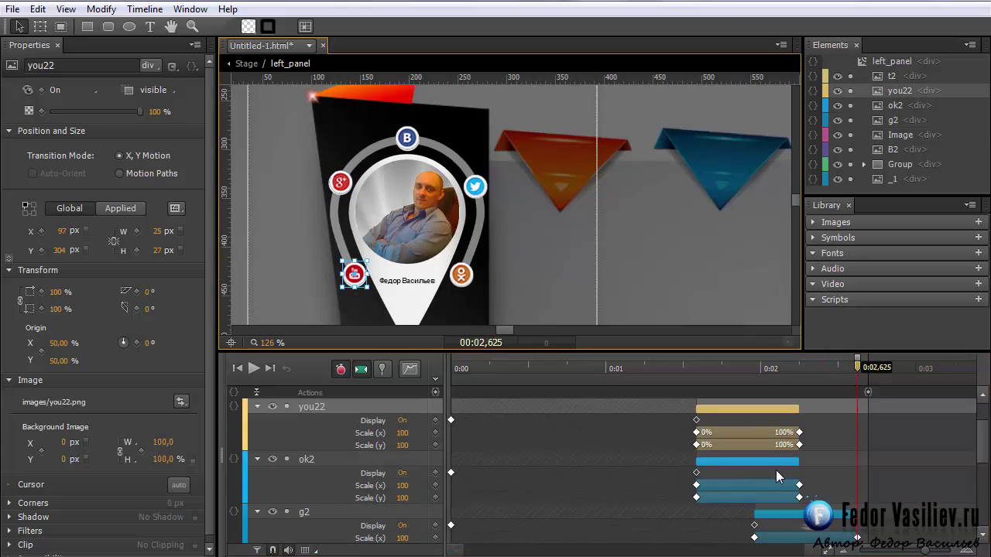
{"action": "left_click_drag", "start_coordinate": [748, 410], "coordinate": [817, 420]}
{"action": "left_click", "coordinate": [861, 399]}
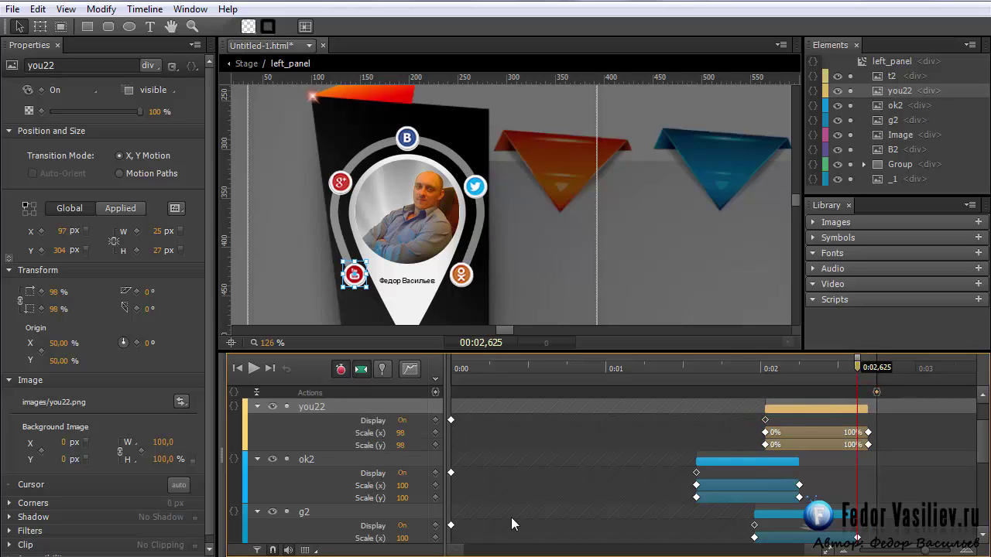
- Preview the page in the browser and reload it to check the panel and icon animation
{"action": "key", "text": "ctrl+Return"}
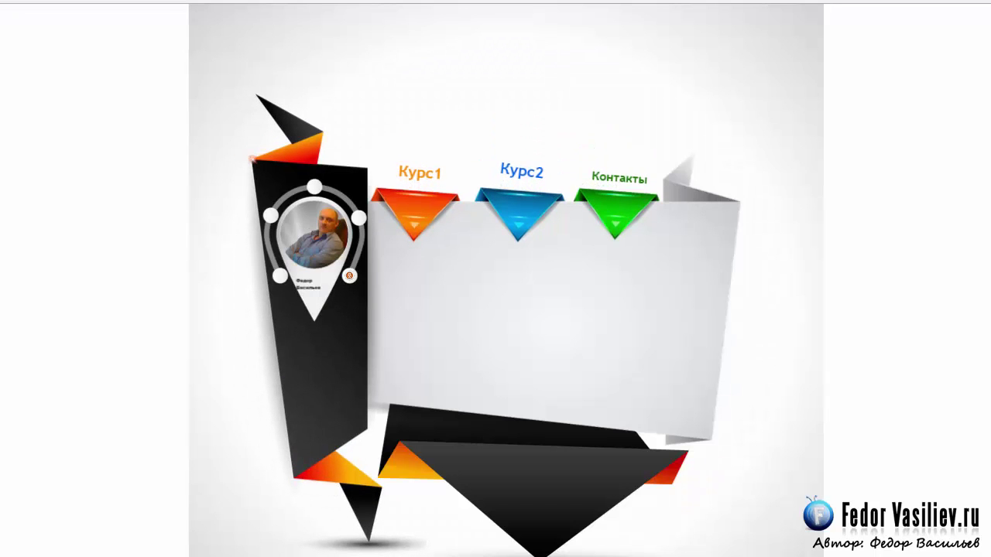
{"action": "key", "text": "F5"}
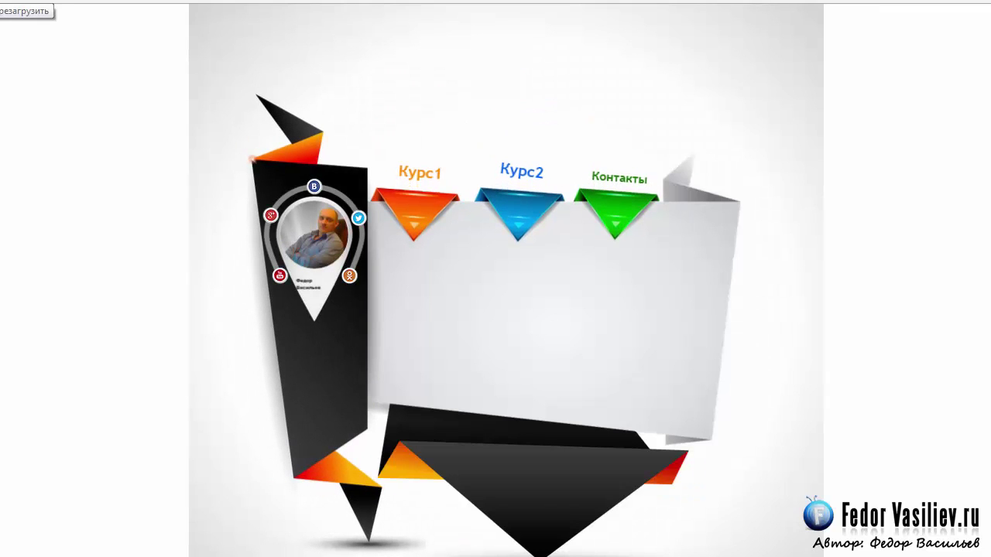
{"action": "key", "text": "F5"}
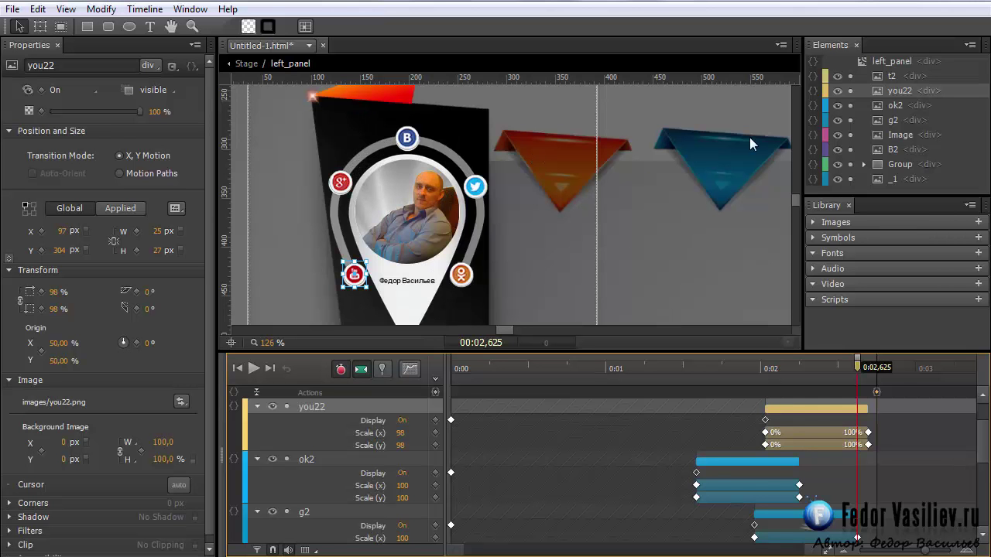
- Go back to the main Stage and, at 0:01.435, extend left_panel's clipping area on its left side to 0.84
{"action": "left_click", "coordinate": [465, 129]}
{"action": "scroll", "coordinate": [466, 123], "scroll_direction": "down", "scroll_amount": 5}
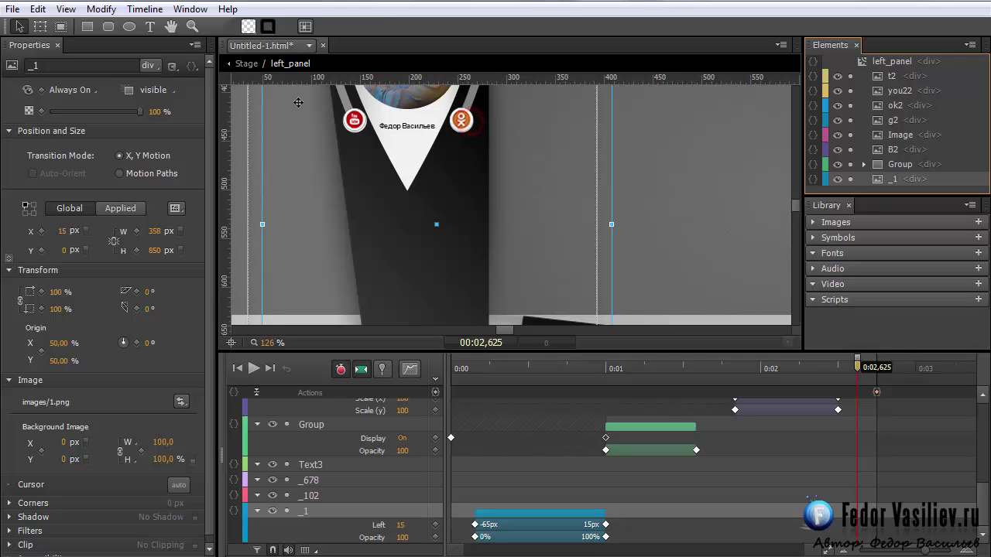
{"action": "left_click", "coordinate": [246, 64]}
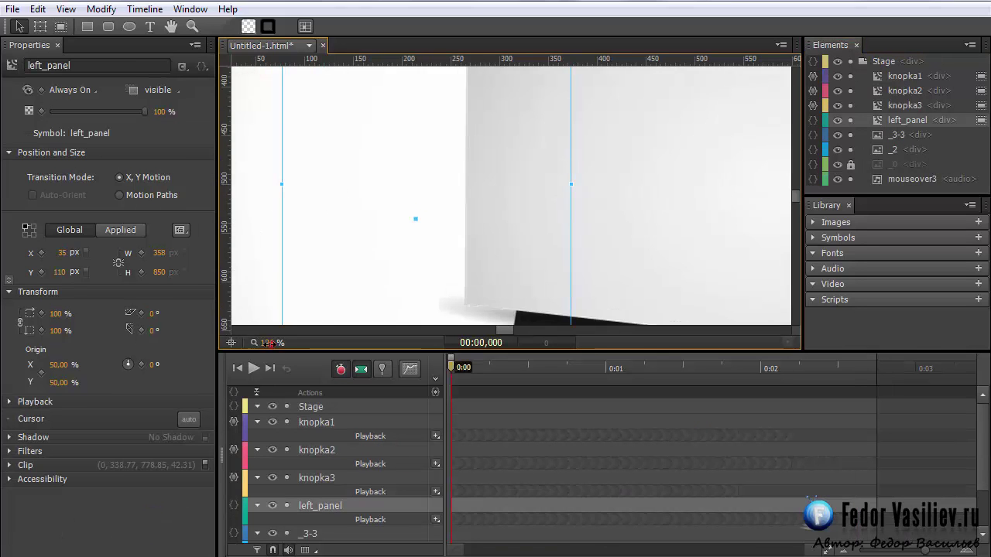
{"action": "scroll", "coordinate": [509, 194], "scroll_direction": "down", "scroll_amount": 5}
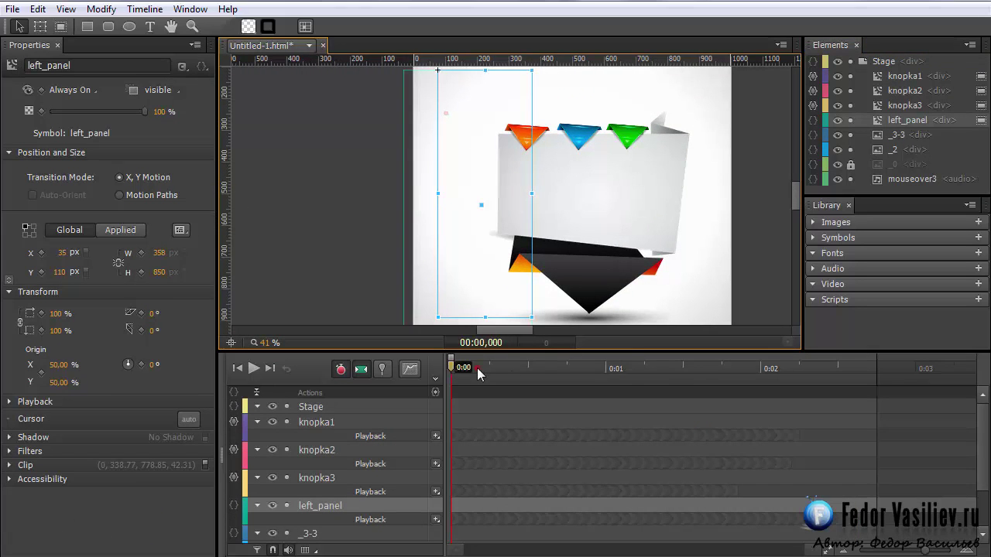
{"action": "left_click_drag", "start_coordinate": [477, 374], "coordinate": [672, 380]}
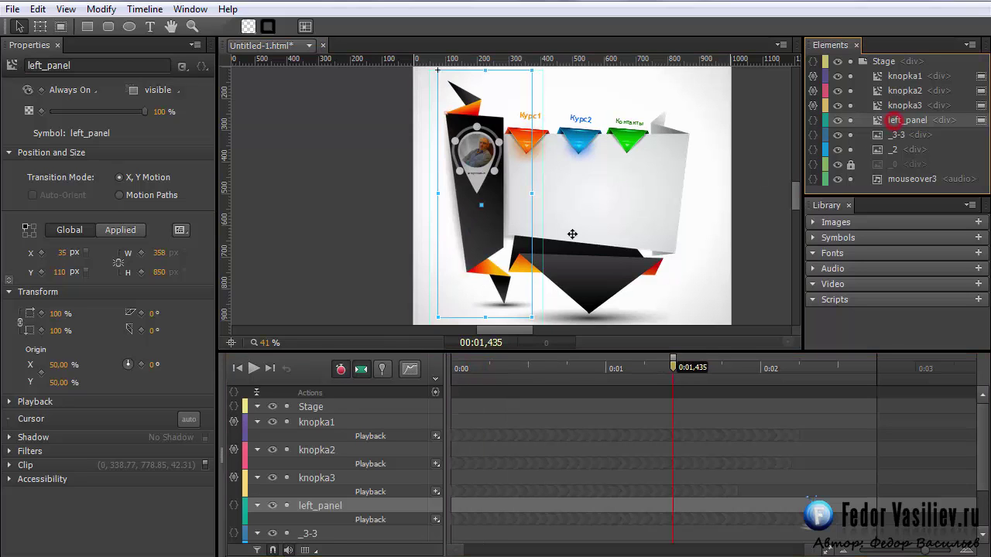
{"action": "left_click", "coordinate": [62, 27]}
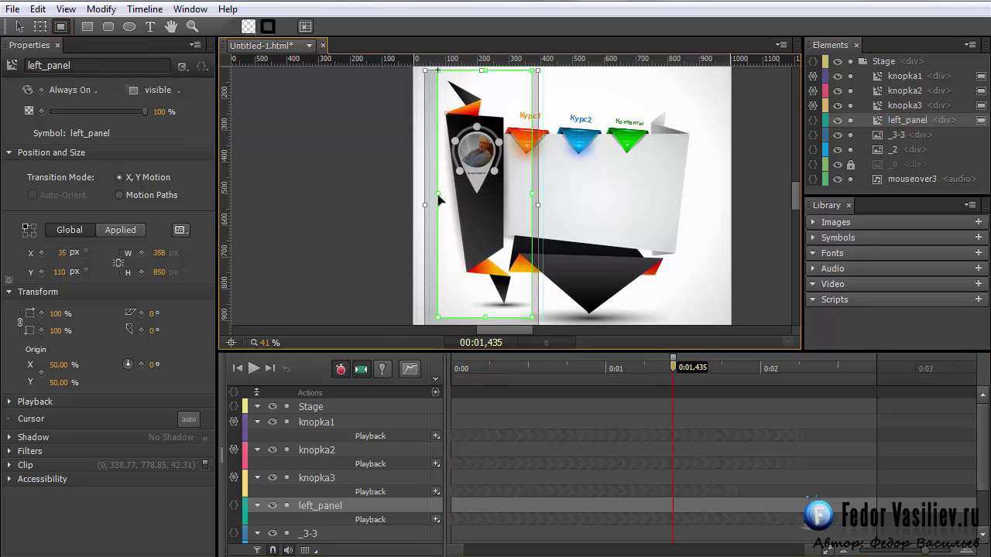
{"action": "left_click_drag", "start_coordinate": [439, 193], "coordinate": [413, 218]}
{"action": "scroll", "coordinate": [350, 231], "scroll_direction": "down", "scroll_amount": 2}
{"action": "scroll", "coordinate": [351, 229], "scroll_direction": "up", "scroll_amount": 3}
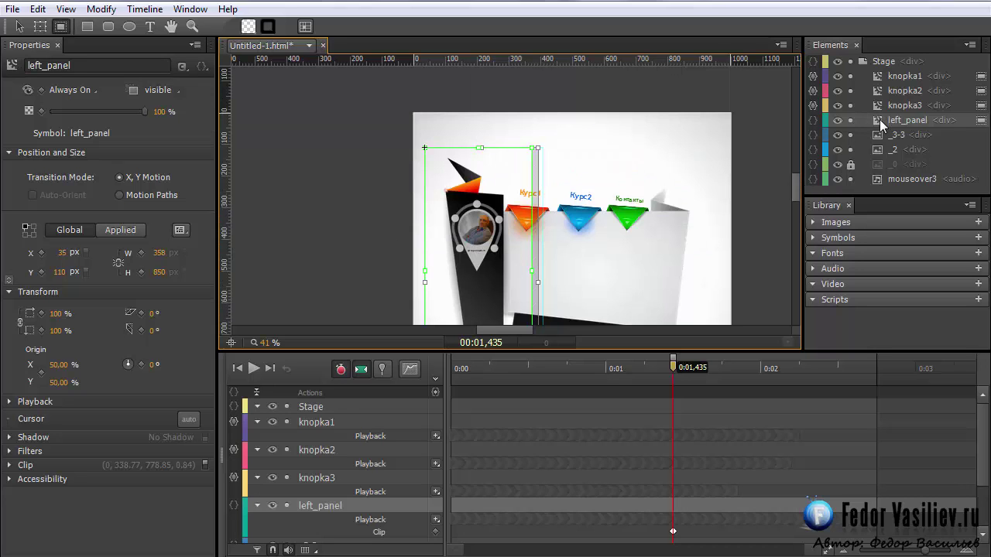
- Open the left_panel symbol and set the display of the glare picture, Image, to Off at 0:00
{"action": "double_click", "coordinate": [879, 119]}
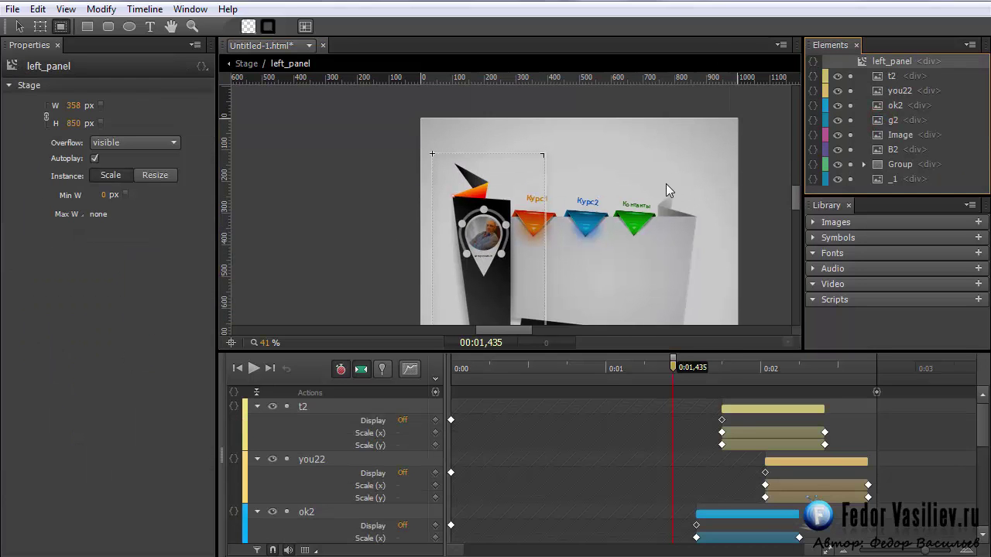
{"action": "left_click", "coordinate": [896, 136]}
{"action": "left_click_drag", "start_coordinate": [263, 342], "coordinate": [434, 370]}
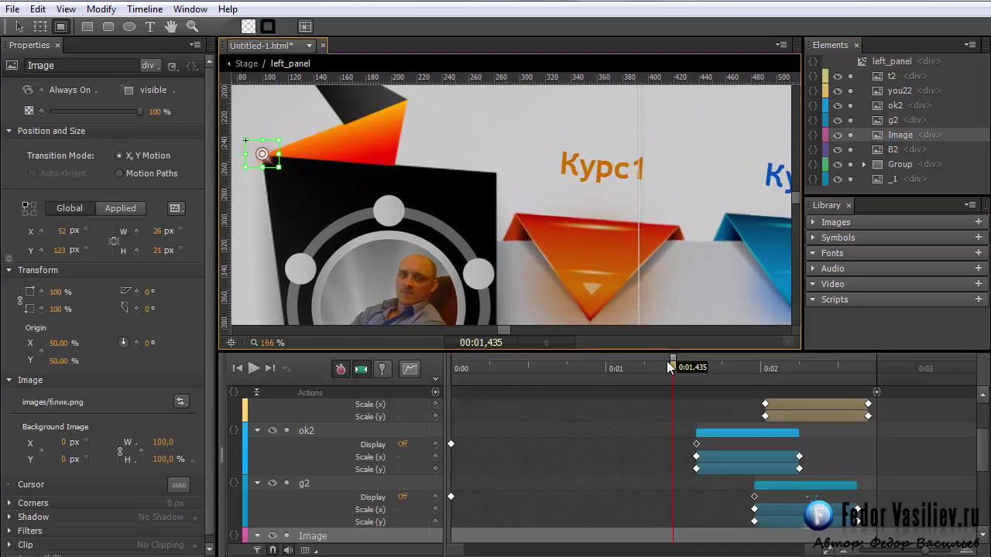
{"action": "left_click", "coordinate": [19, 26]}
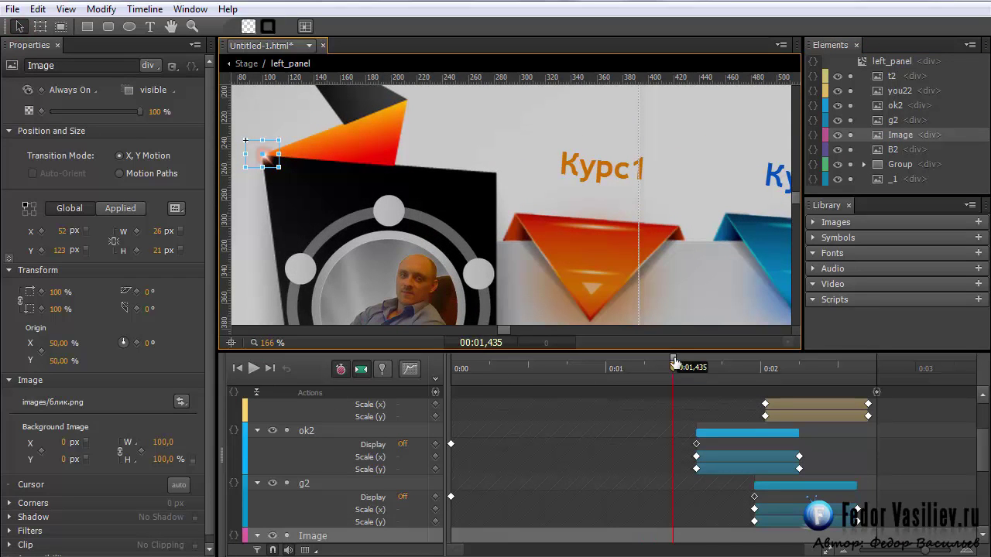
{"action": "left_click_drag", "start_coordinate": [674, 360], "coordinate": [398, 361]}
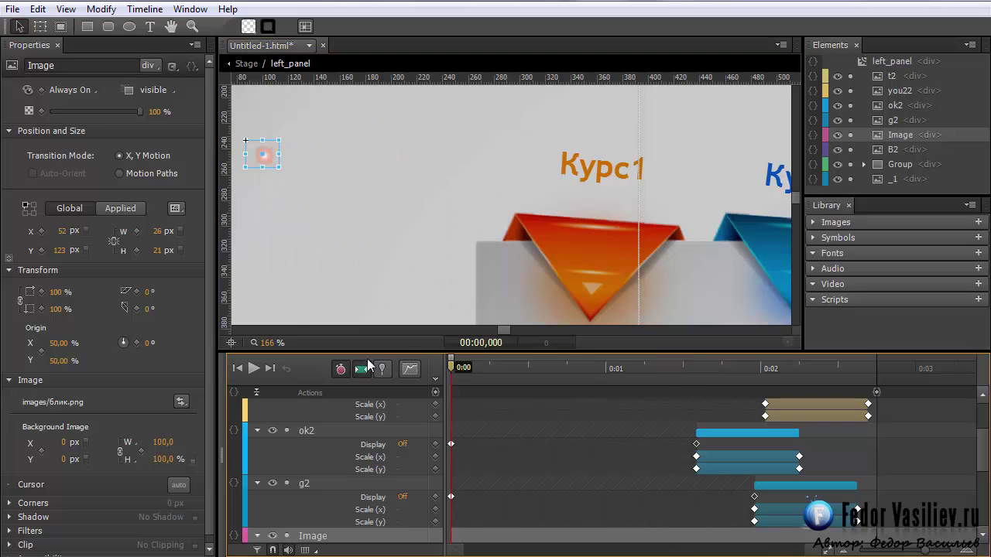
{"action": "left_click", "coordinate": [70, 90]}
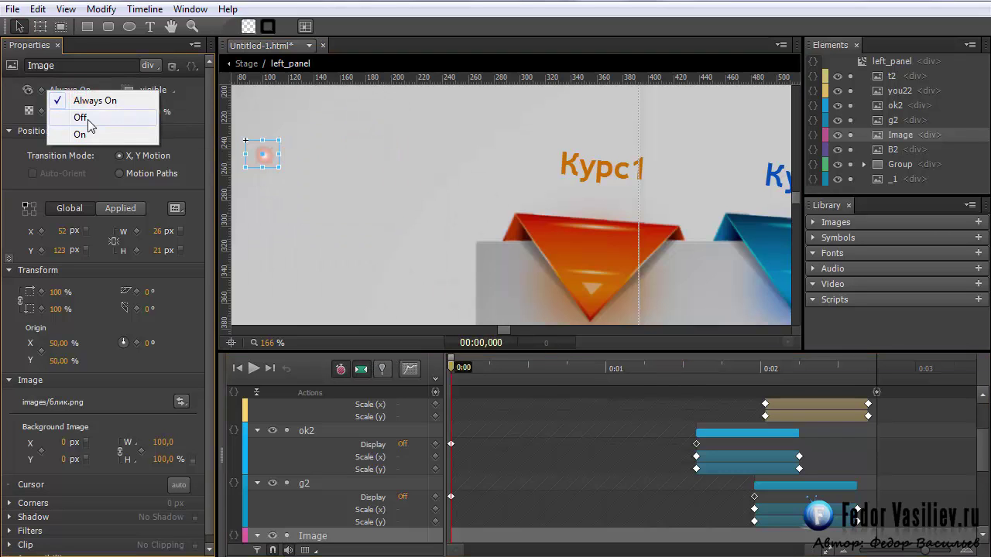
{"action": "left_click", "coordinate": [84, 118]}
- Set the glare's display to On at 0:01.585, where the ok2 transition begins
{"action": "left_click_drag", "start_coordinate": [451, 366], "coordinate": [857, 368]}
{"action": "left_click_drag", "start_coordinate": [873, 405], "coordinate": [702, 402]}
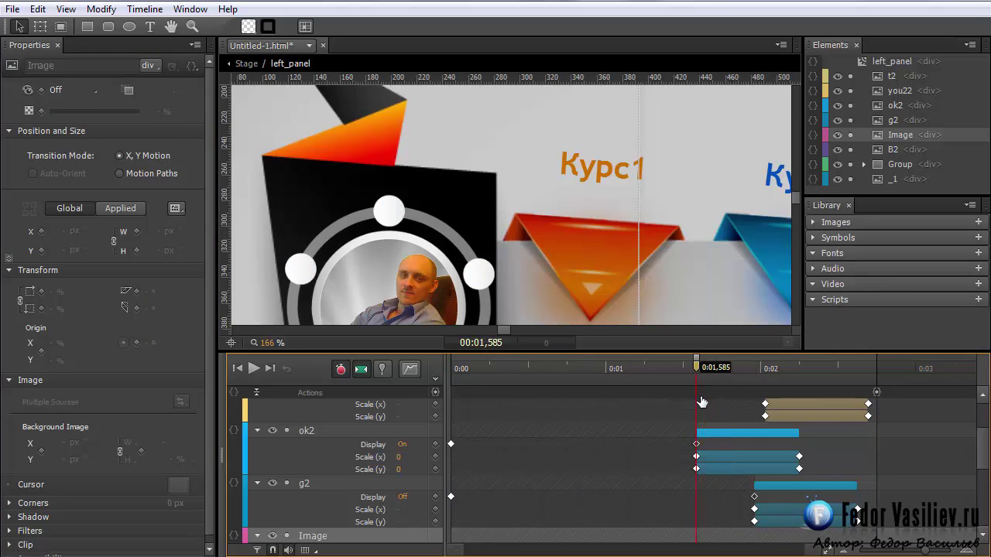
{"action": "left_click", "coordinate": [696, 367]}
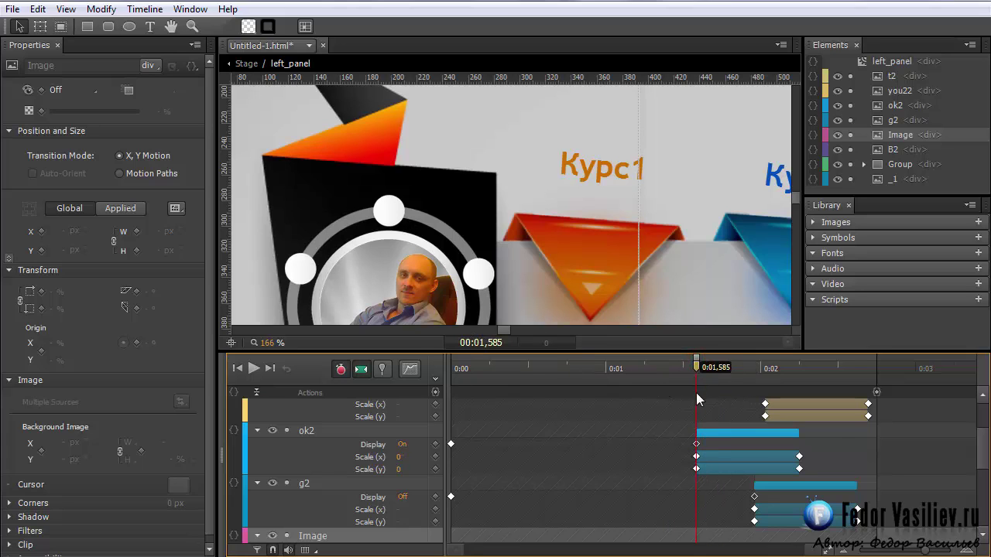
{"action": "left_click", "coordinate": [77, 91]}
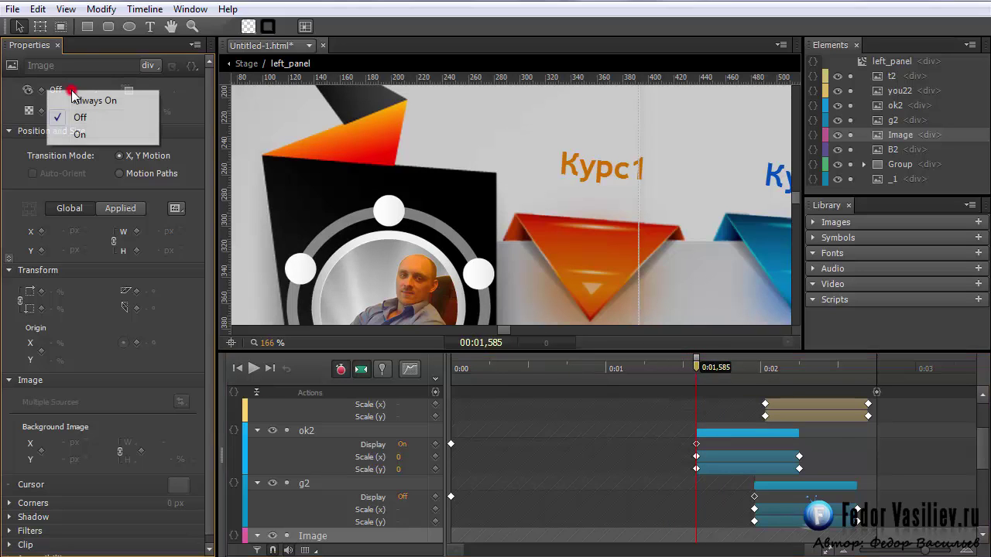
{"action": "left_click", "coordinate": [85, 132]}
- With the pin on and linear easing, animate the glare from 0:01.585 to 0:02.030 along the panel's upper edge to X 230, Y 136 px
{"action": "left_click", "coordinate": [382, 369]}
{"action": "left_click", "coordinate": [410, 369]}
{"action": "left_click", "coordinate": [425, 392]}
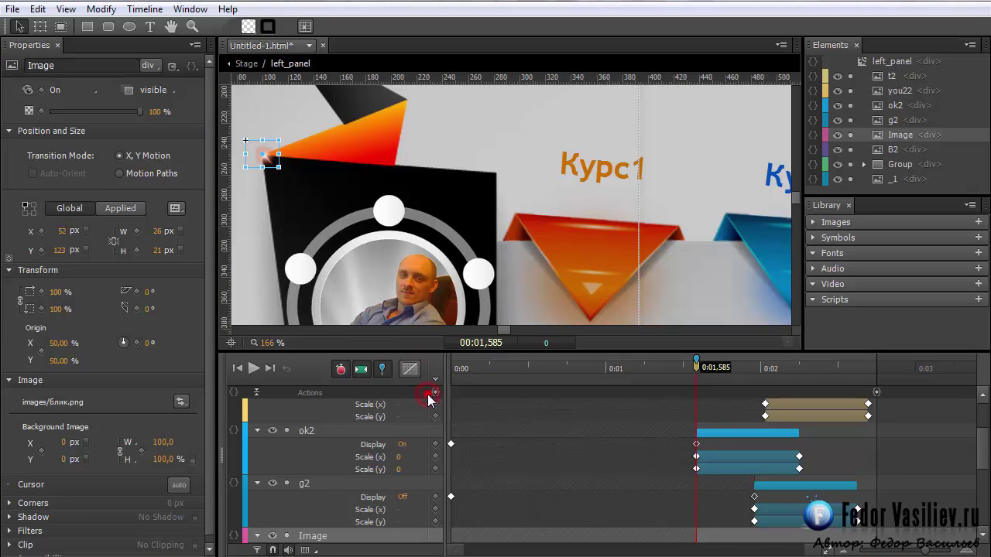
{"action": "left_click_drag", "start_coordinate": [697, 364], "coordinate": [765, 363]}
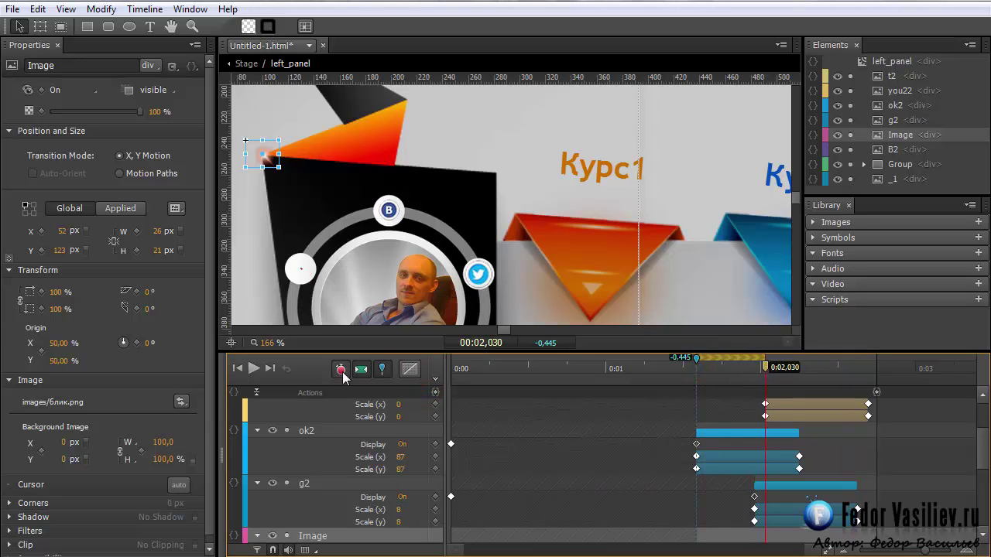
{"action": "left_click_drag", "start_coordinate": [258, 158], "coordinate": [489, 175]}
{"action": "scroll", "coordinate": [676, 443], "scroll_direction": "down", "scroll_amount": 2}
{"action": "scroll", "coordinate": [715, 450], "scroll_direction": "down", "scroll_amount": 2}
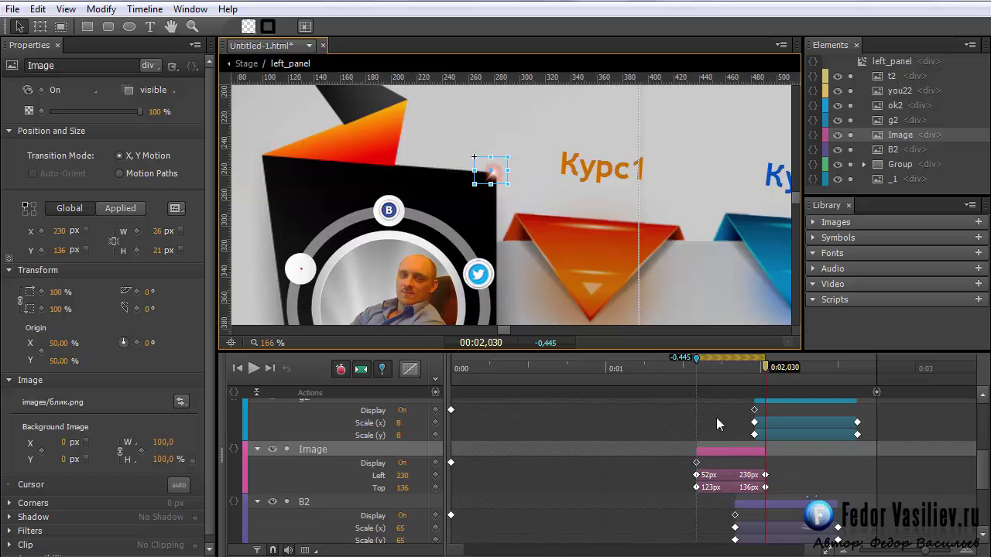
- Turn off the pin and set the glare's display to Off at 0:02.030, the end of its movement
{"action": "left_click", "coordinate": [381, 368]}
{"action": "left_click_drag", "start_coordinate": [683, 379], "coordinate": [766, 383]}
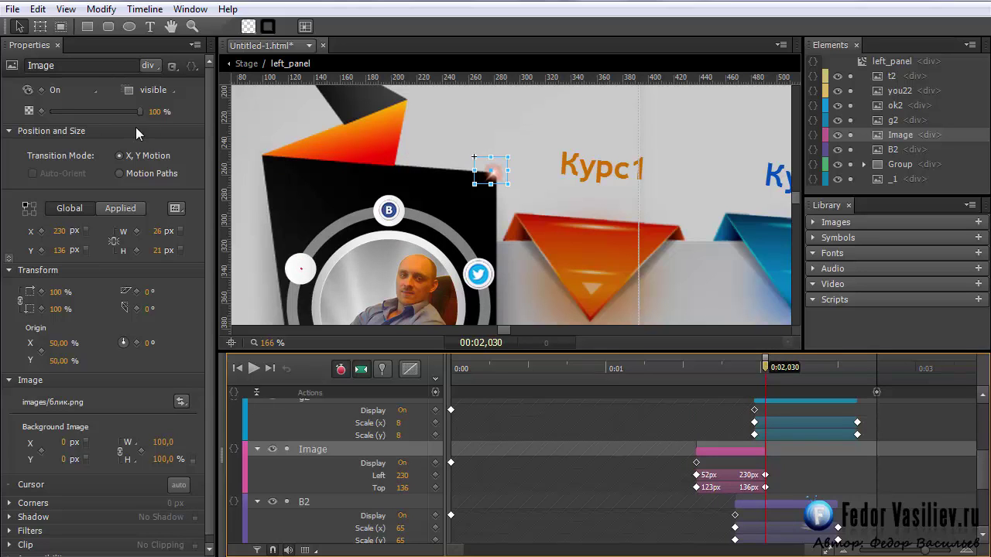
{"action": "left_click", "coordinate": [83, 90]}
{"action": "left_click", "coordinate": [79, 117]}
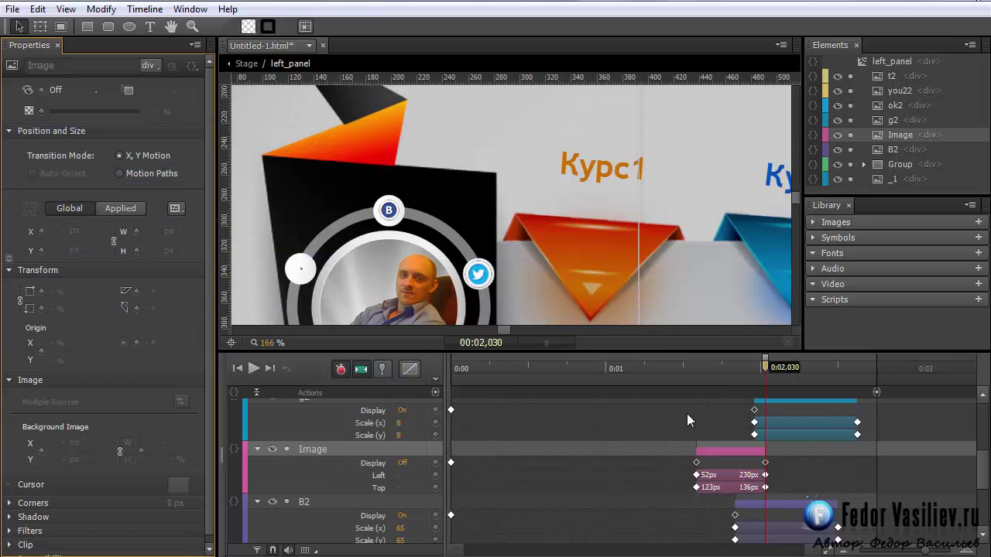
- Widen the name text box under the photo on both sides and reposition it on the white pin
{"action": "scroll", "coordinate": [493, 303], "scroll_direction": "up", "scroll_amount": 3}
{"action": "left_click", "coordinate": [406, 261]}
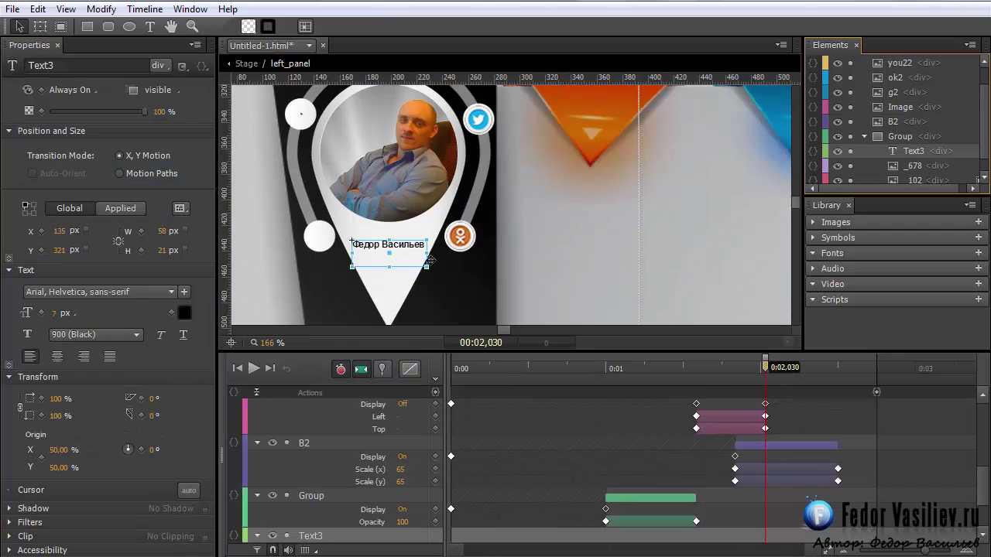
{"action": "left_click_drag", "start_coordinate": [425, 254], "coordinate": [458, 254]}
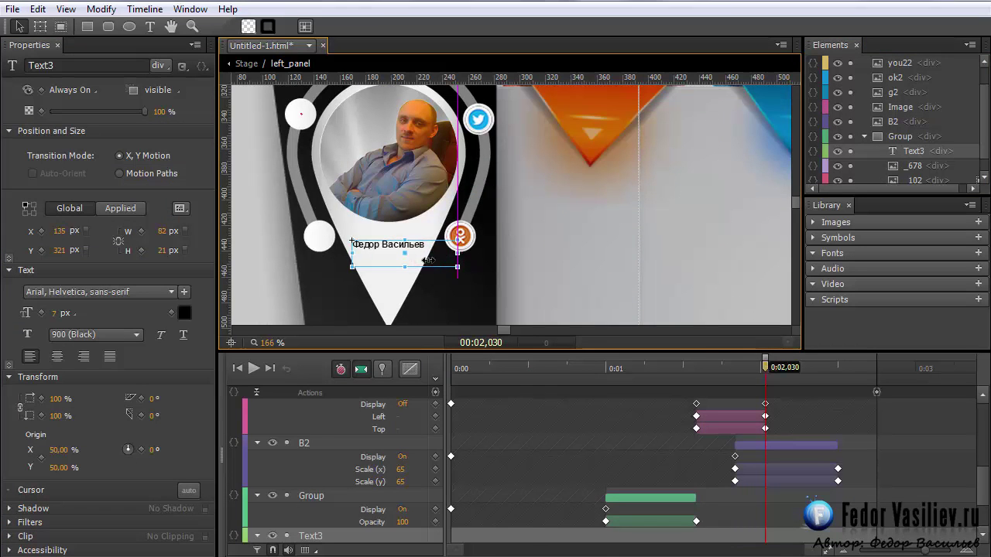
{"action": "left_click_drag", "start_coordinate": [352, 252], "coordinate": [321, 252]}
{"action": "mouse_move", "coordinate": [387, 255]}
{"action": "left_mouse_down"}
{"action": "mouse_move", "coordinate": [404, 256]}
{"action": "mouse_move", "coordinate": [380, 249]}
{"action": "left_mouse_up"}
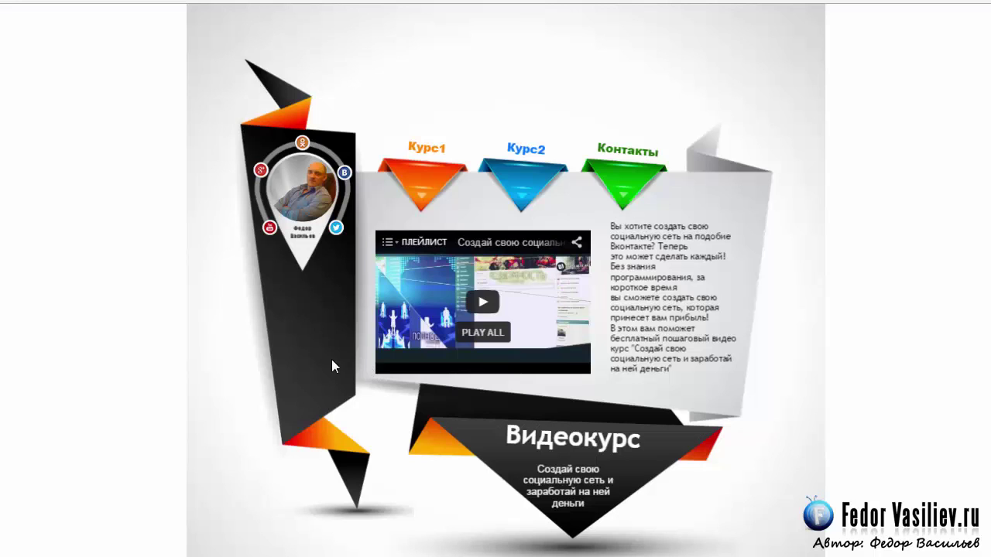
- Expand the Group element in left_panel and select the photo _678 inside it
{"action": "mouse_move", "coordinate": [288, 188]}
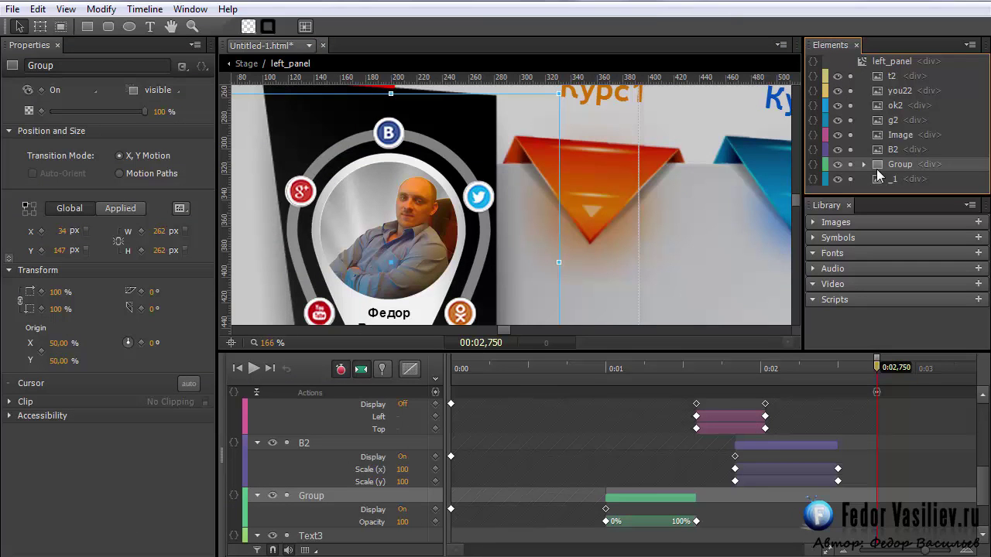
{"action": "left_click", "coordinate": [865, 165]}
{"action": "scroll", "coordinate": [890, 167], "scroll_direction": "down", "scroll_amount": 1}
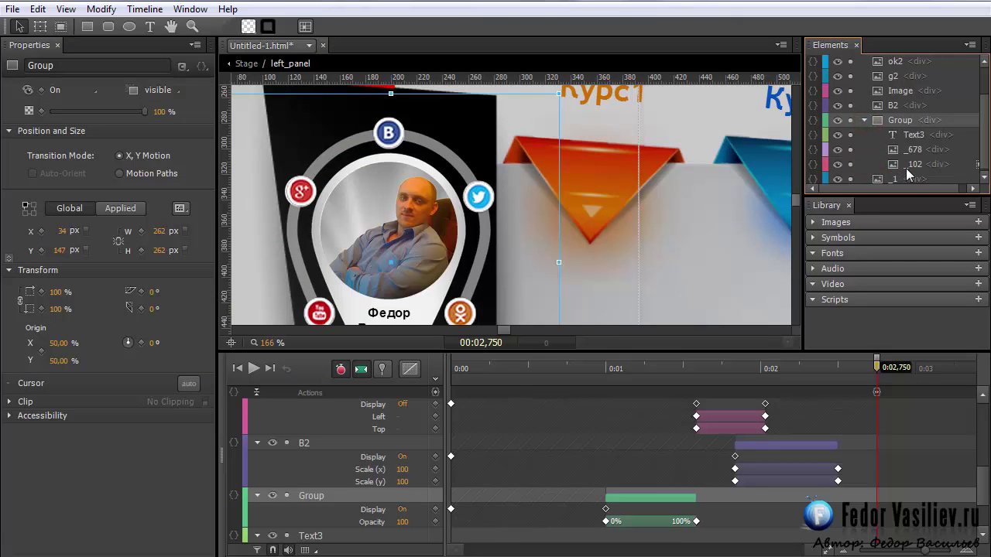
{"action": "left_click", "coordinate": [910, 165]}
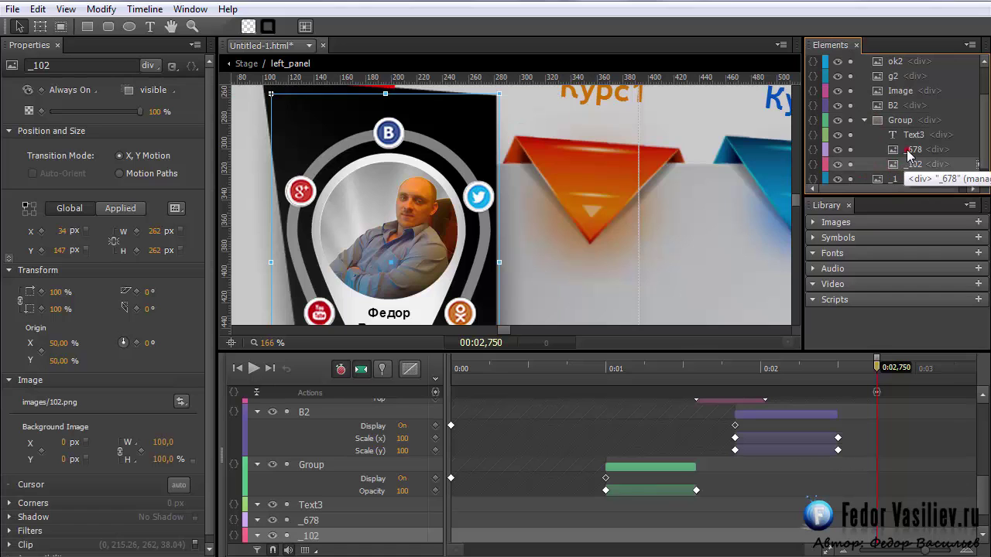
{"action": "left_click", "coordinate": [909, 150]}
{"action": "scroll", "coordinate": [795, 199], "scroll_direction": "down", "scroll_amount": 2}
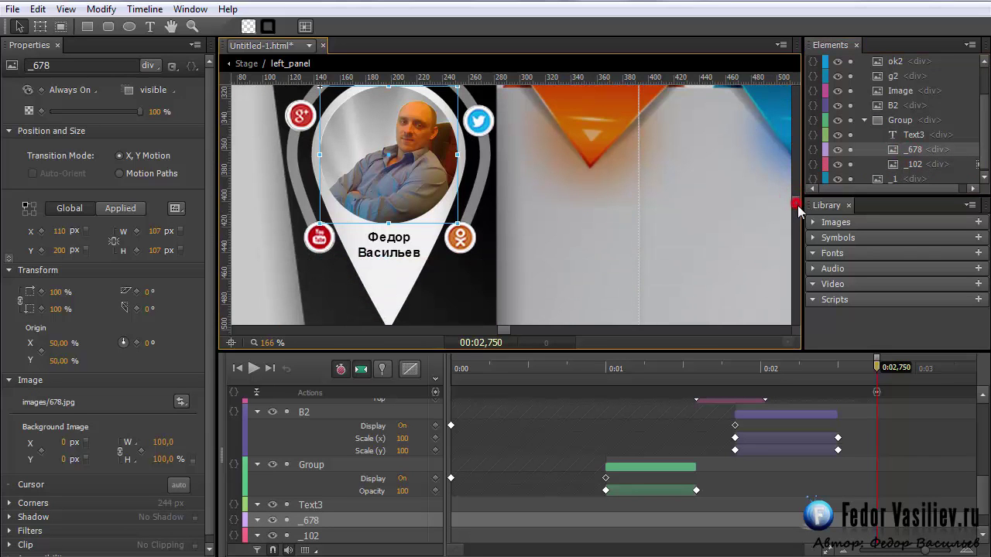
- Examine the Accessibility title setting of the _678 photo inside the left_panel symbol
{"action": "scroll", "coordinate": [797, 209], "scroll_direction": "down", "scroll_amount": 4}
{"action": "scroll", "coordinate": [155, 474], "scroll_direction": "down", "scroll_amount": 1}
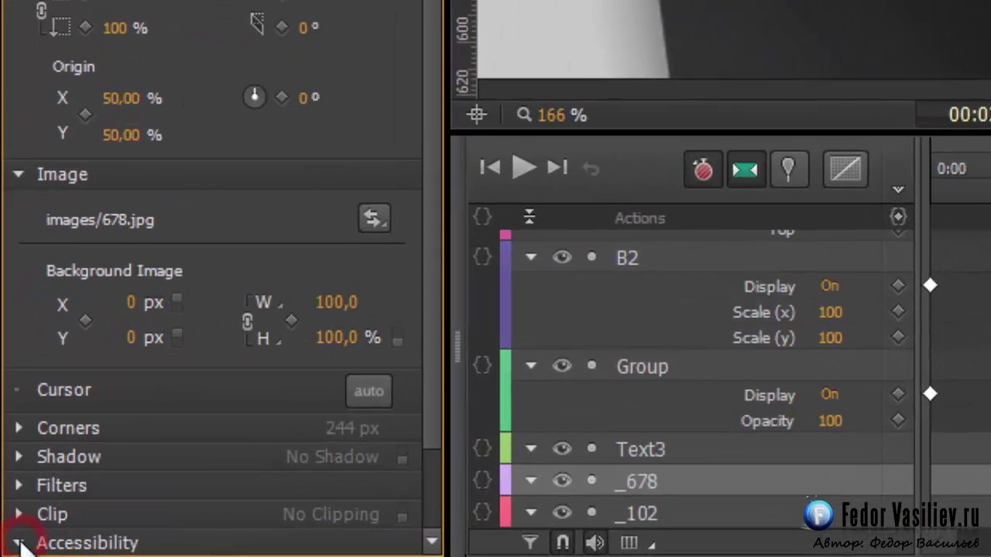
{"action": "left_click", "coordinate": [16, 550]}
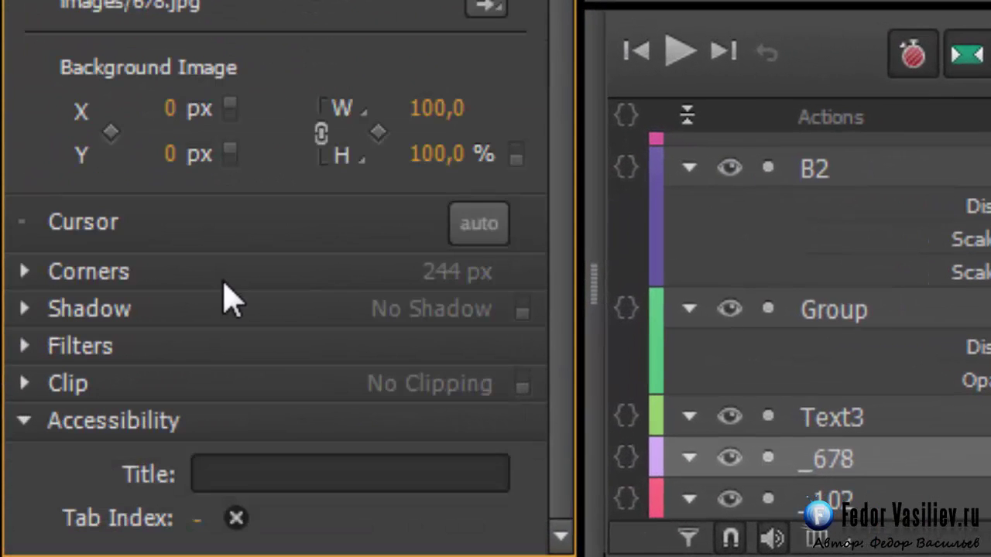
{"action": "left_click", "coordinate": [237, 473]}
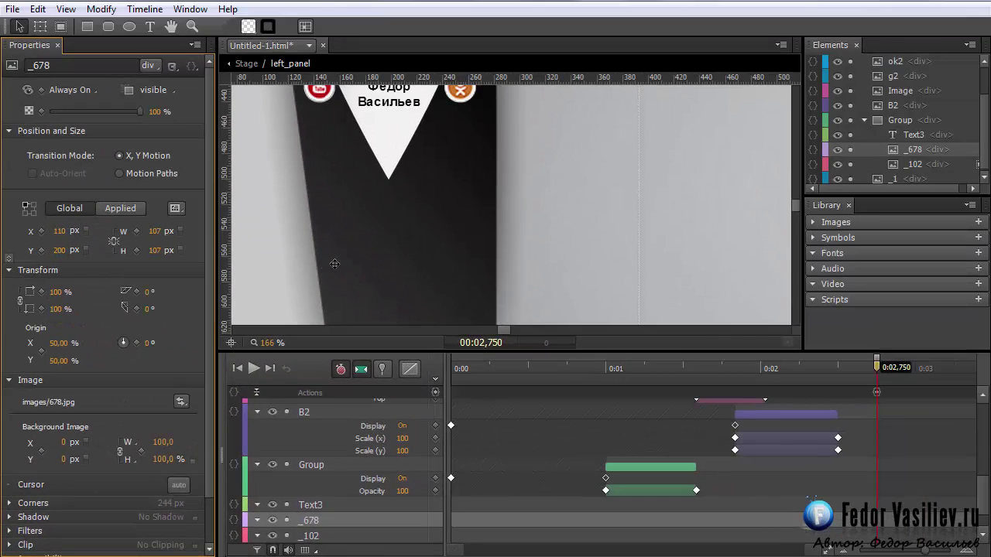
{"action": "scroll", "coordinate": [627, 263], "scroll_direction": "up", "scroll_amount": 5}
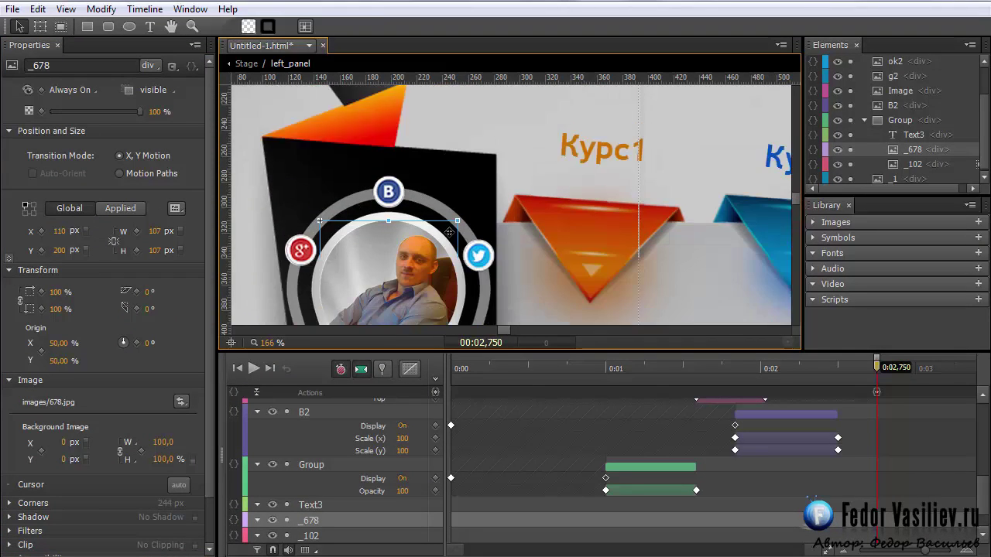
{"action": "left_click", "coordinate": [205, 439]}
{"action": "left_click", "coordinate": [120, 524]}
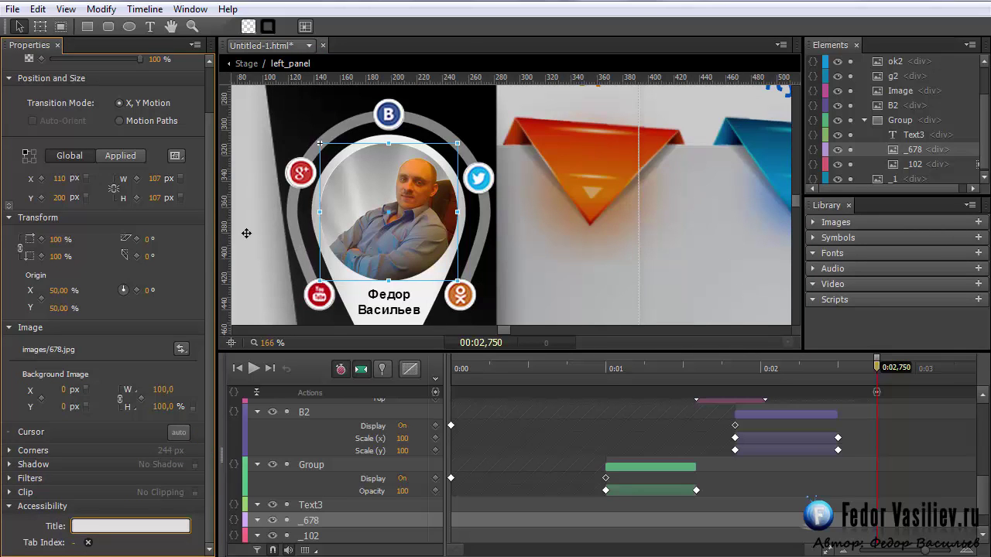
- Leave the left_panel symbol and return to editing the main Stage
{"action": "scroll", "coordinate": [795, 207], "scroll_direction": "down", "scroll_amount": 10}
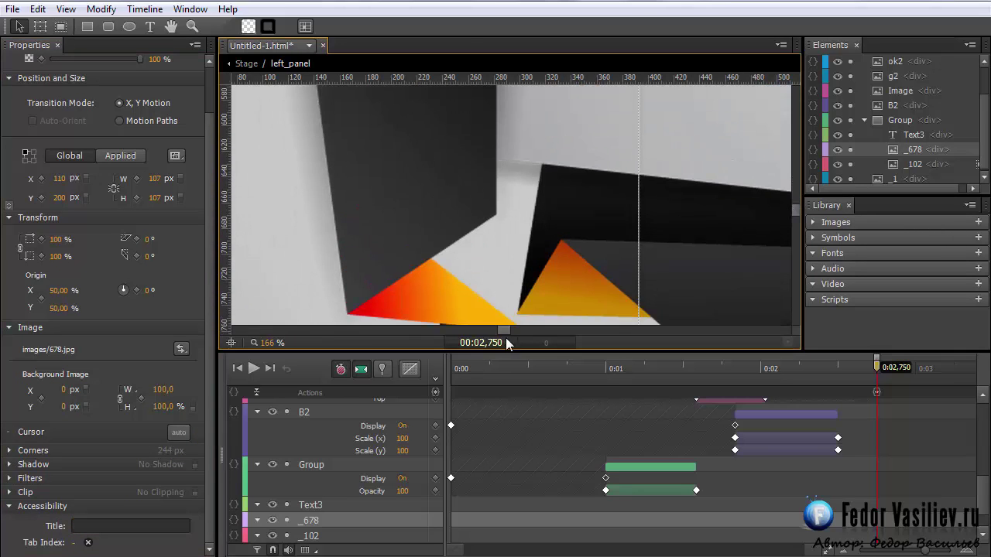
{"action": "key", "text": "ctrl+minus"}
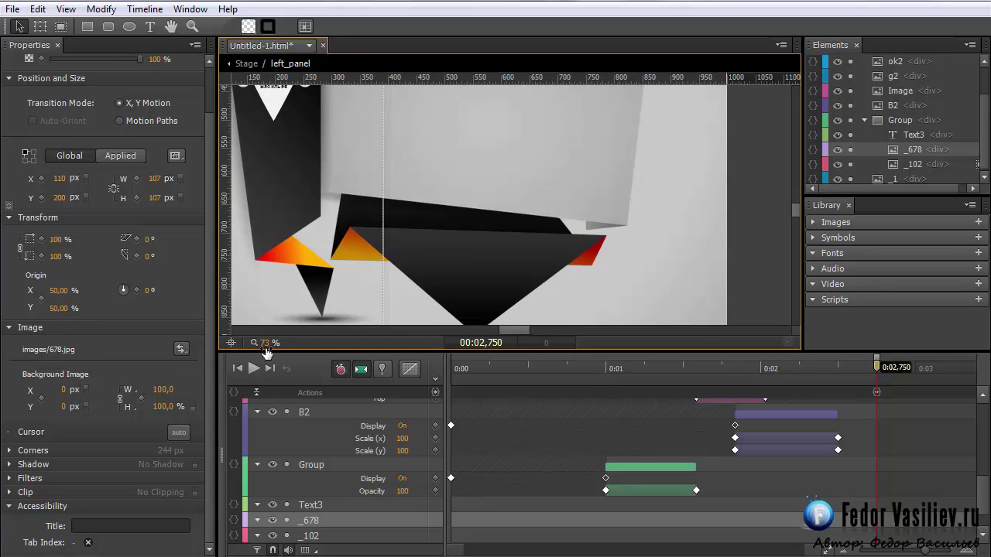
{"action": "left_click_drag", "start_coordinate": [265, 352], "coordinate": [254, 346]}
{"action": "scroll", "coordinate": [534, 194], "scroll_direction": "up", "scroll_amount": 5}
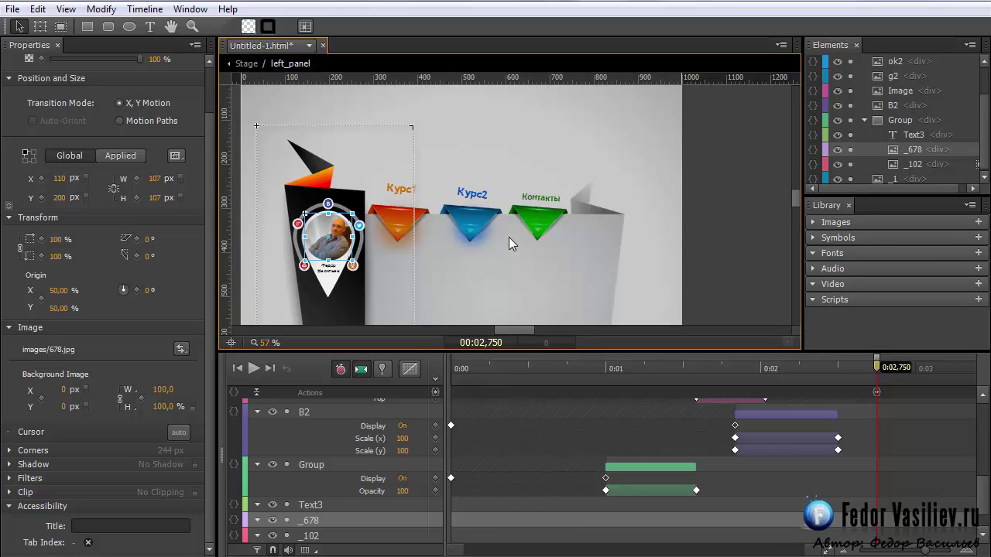
{"action": "left_click_drag", "start_coordinate": [791, 201], "coordinate": [790, 219]}
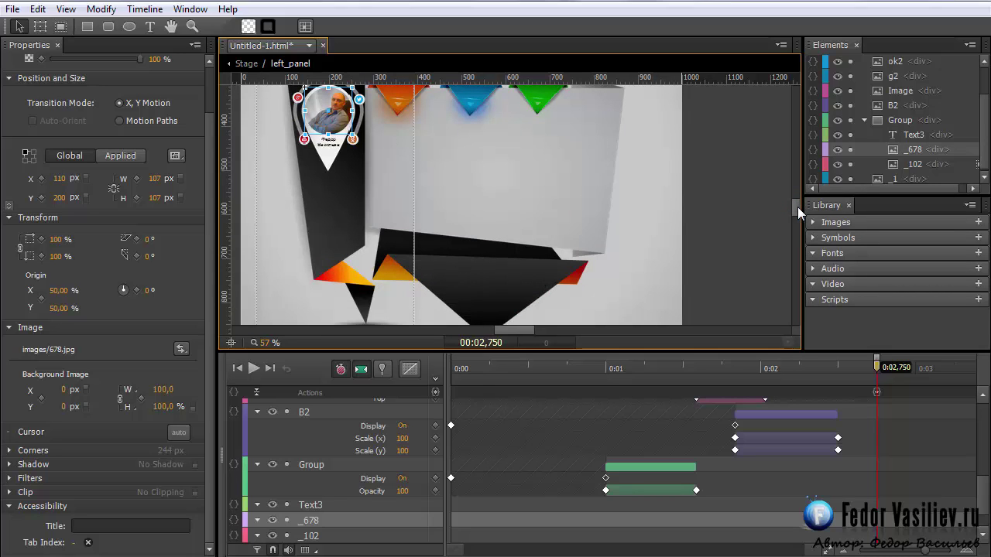
{"action": "left_click_drag", "start_coordinate": [797, 204], "coordinate": [795, 209]}
{"action": "left_click", "coordinate": [498, 234]}
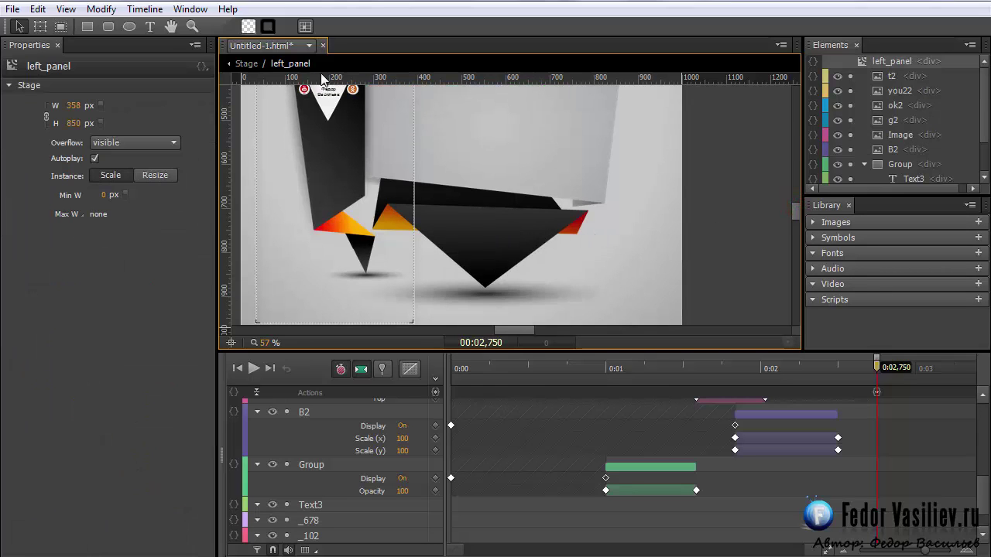
{"action": "left_click", "coordinate": [246, 63]}
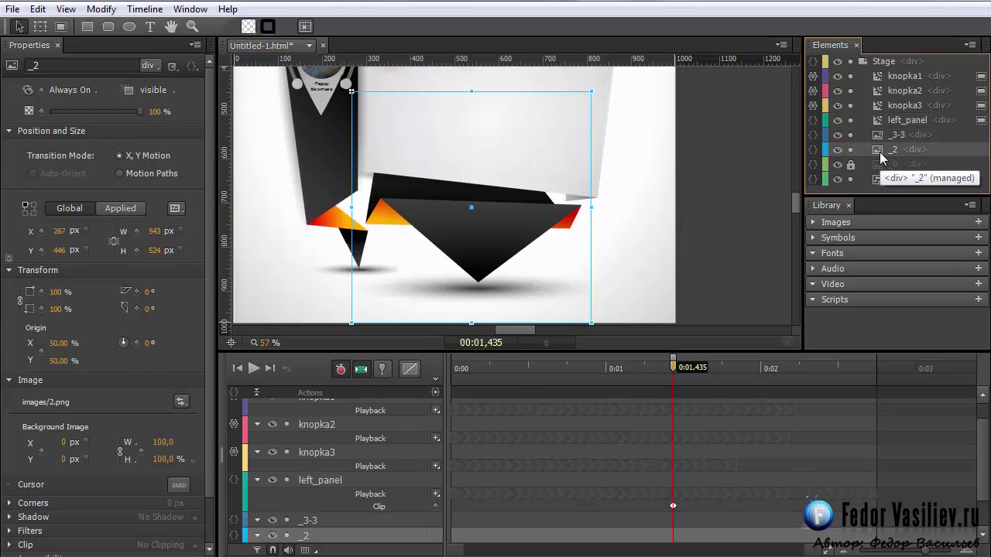
- Convert the _2 image into a symbol named futer with its timeline set to autoplay
{"action": "right_click", "coordinate": [880, 157]}
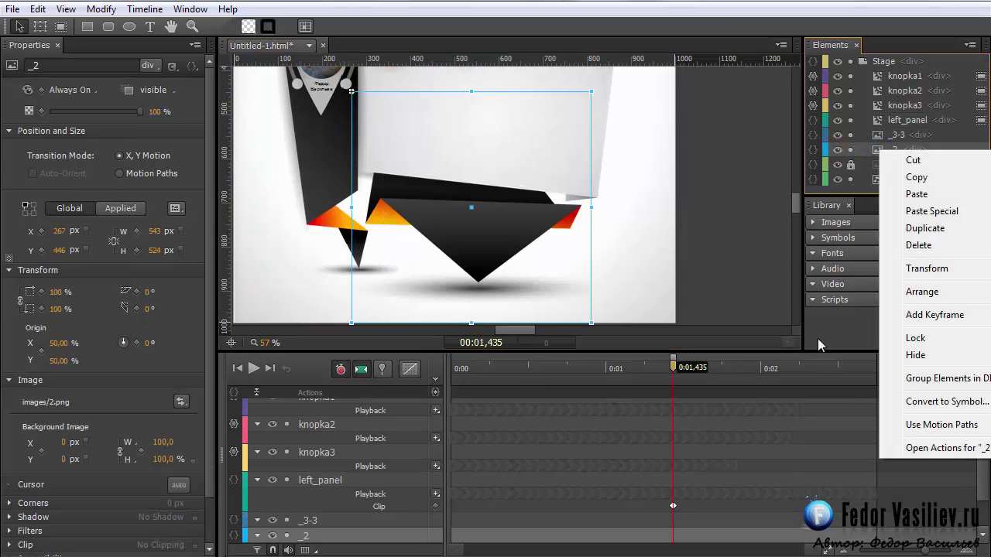
{"action": "left_click", "coordinate": [925, 401]}
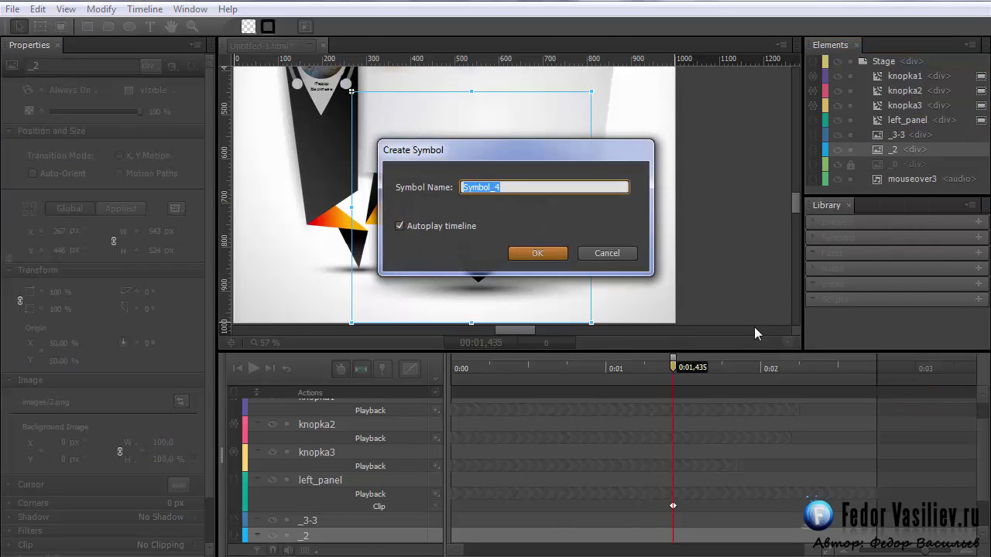
{"action": "type", "text": "futer"}
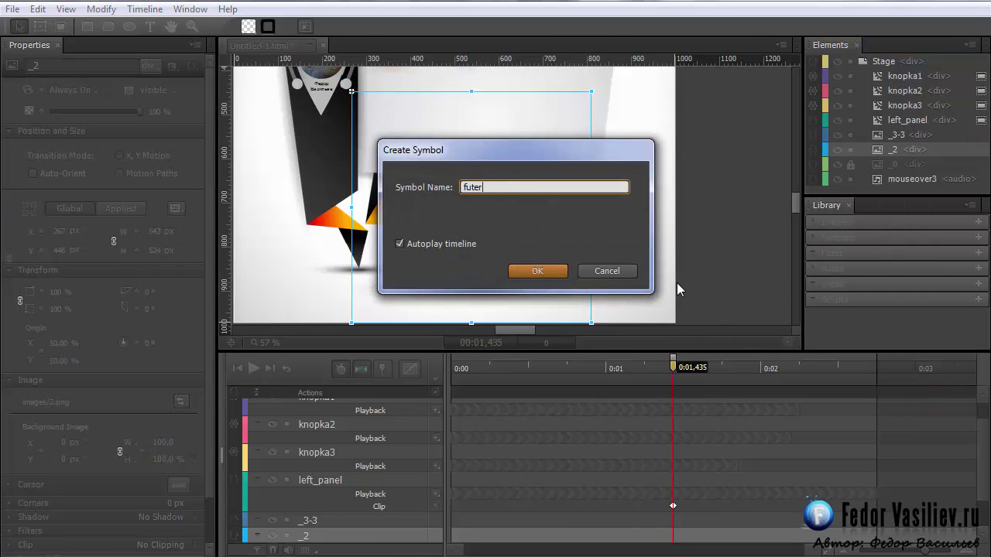
{"action": "key", "text": "Return"}
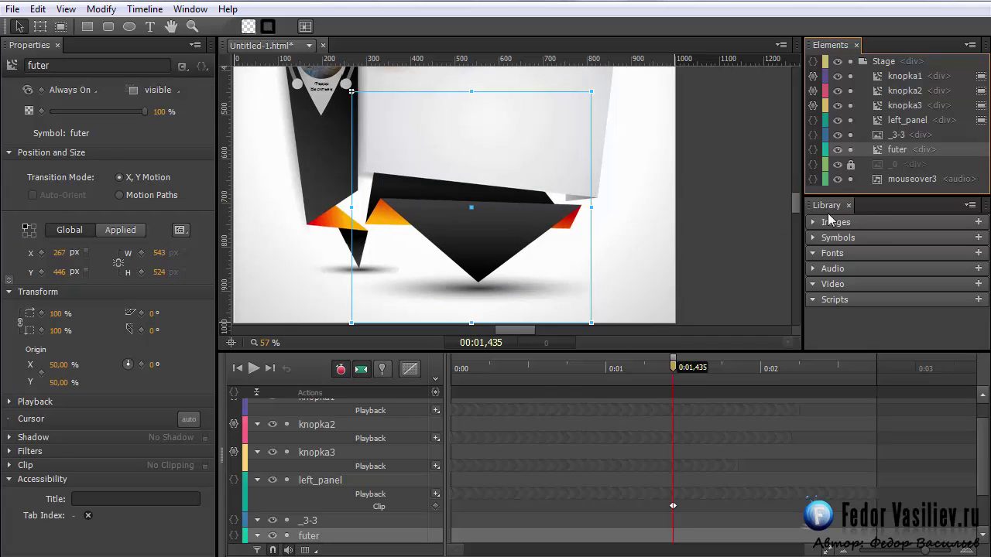
- Clip about 67 px off the top of the futer symbol, down to its artwork, hiding the overlapping _3-3 image only while adjusting
{"action": "left_click", "coordinate": [60, 27]}
{"action": "scroll", "coordinate": [435, 190], "scroll_direction": "down", "scroll_amount": 2}
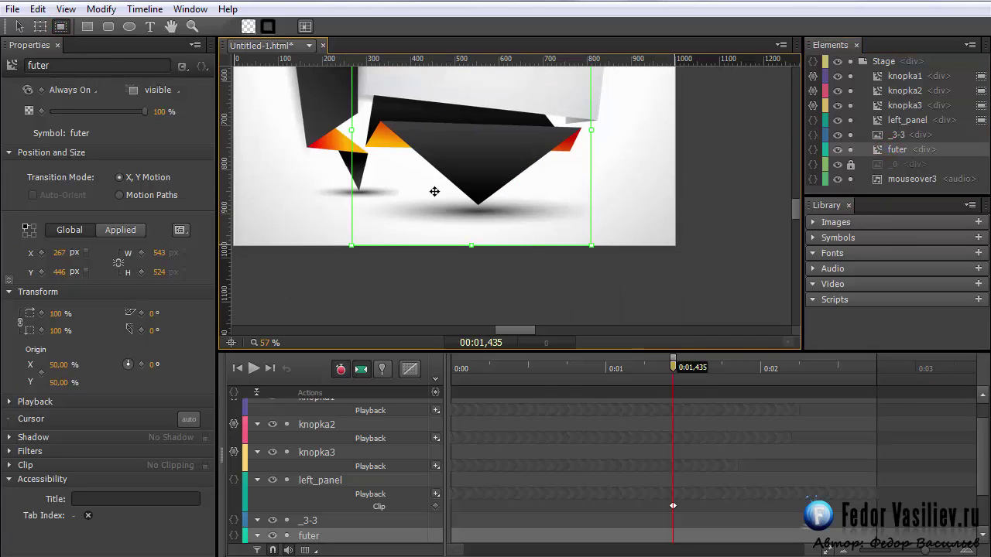
{"action": "scroll", "coordinate": [467, 244], "scroll_direction": "up", "scroll_amount": 2}
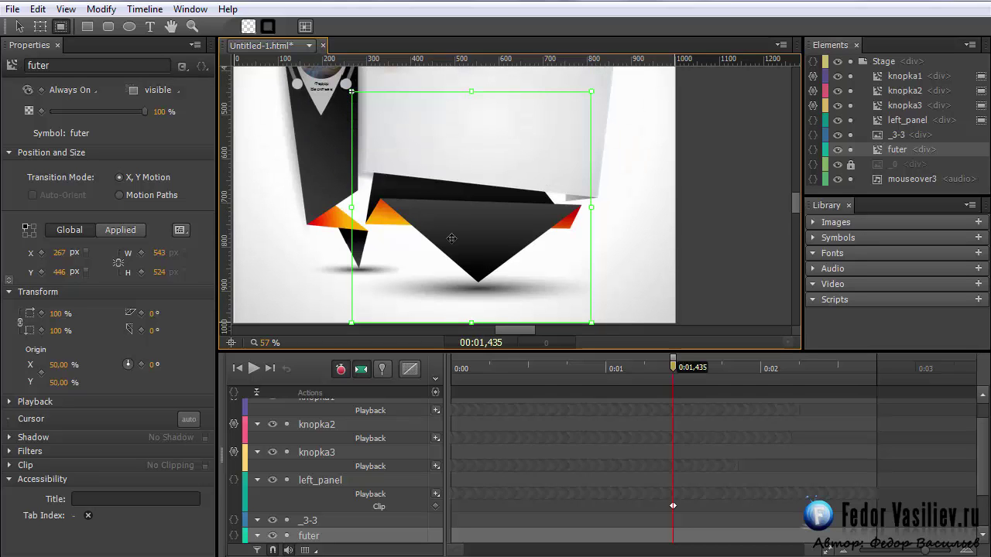
{"action": "left_click_drag", "start_coordinate": [472, 93], "coordinate": [471, 136]}
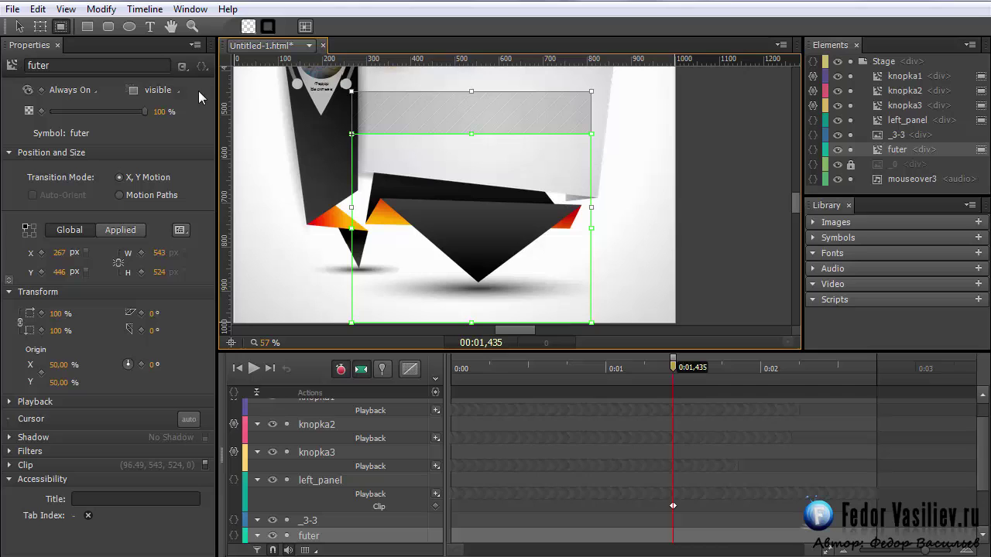
{"action": "left_click", "coordinate": [837, 135]}
{"action": "left_click_drag", "start_coordinate": [470, 134], "coordinate": [470, 119]}
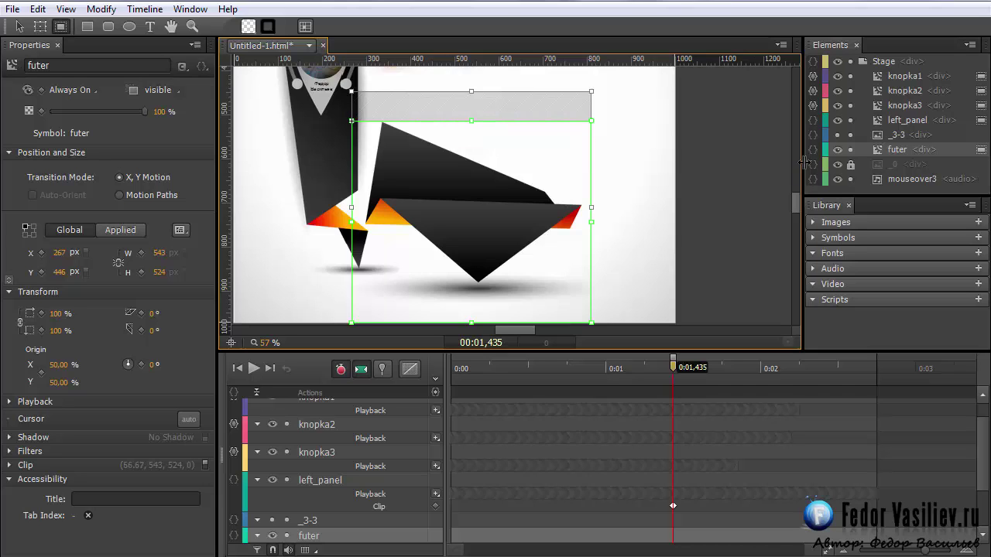
{"action": "left_click", "coordinate": [20, 27]}
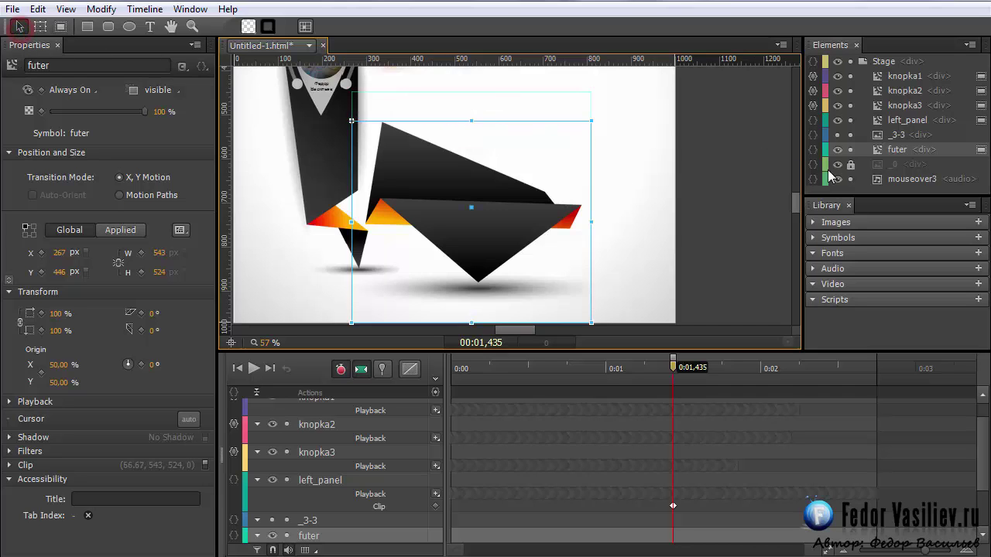
{"action": "left_click", "coordinate": [837, 135]}
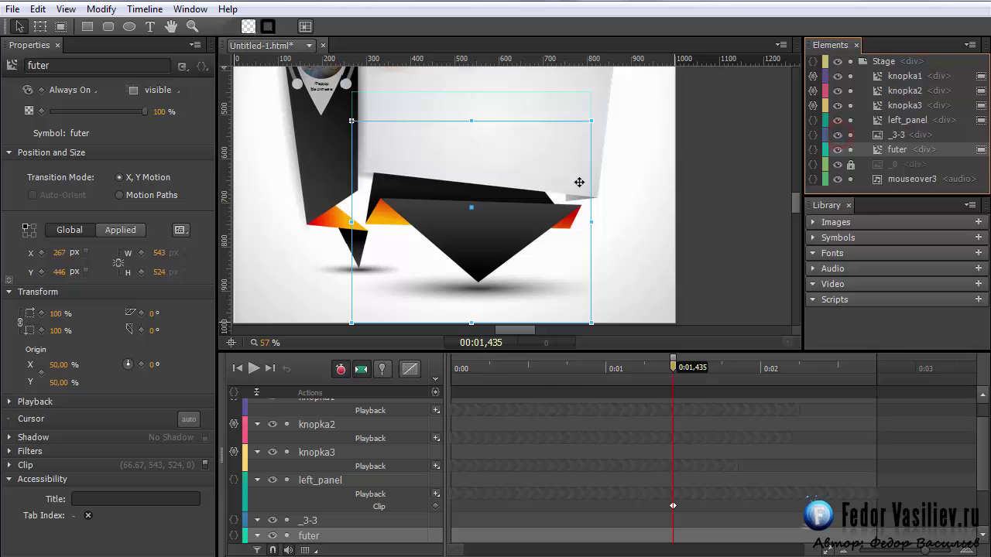
- Lock the _3-3 image against selection and open the futer symbol for editing
{"action": "left_click", "coordinate": [480, 224]}
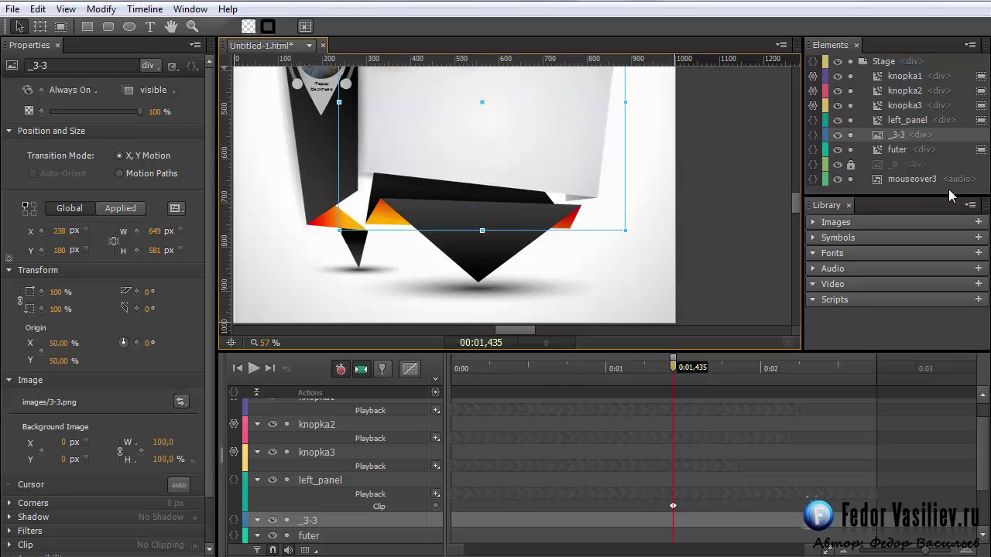
{"action": "left_click", "coordinate": [849, 135]}
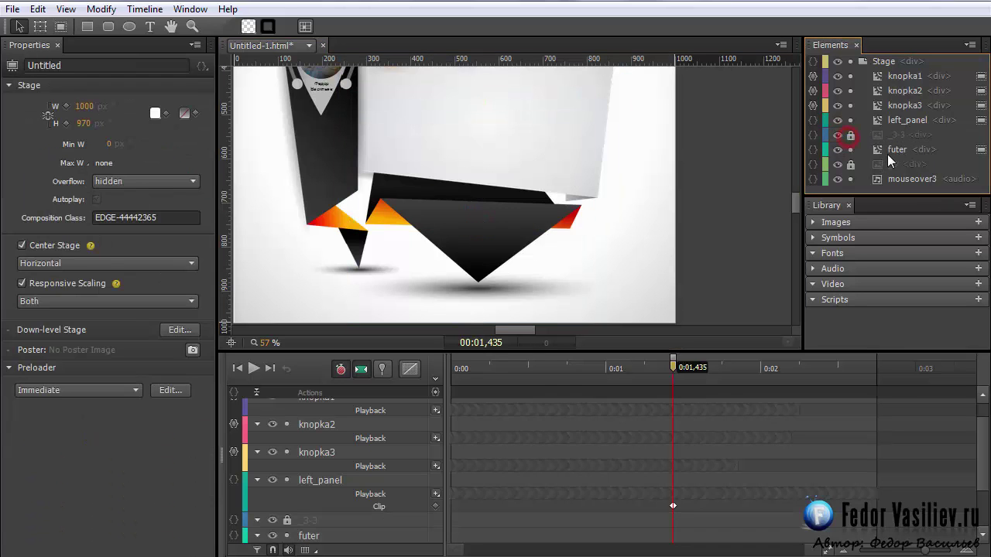
{"action": "left_click", "coordinate": [894, 150]}
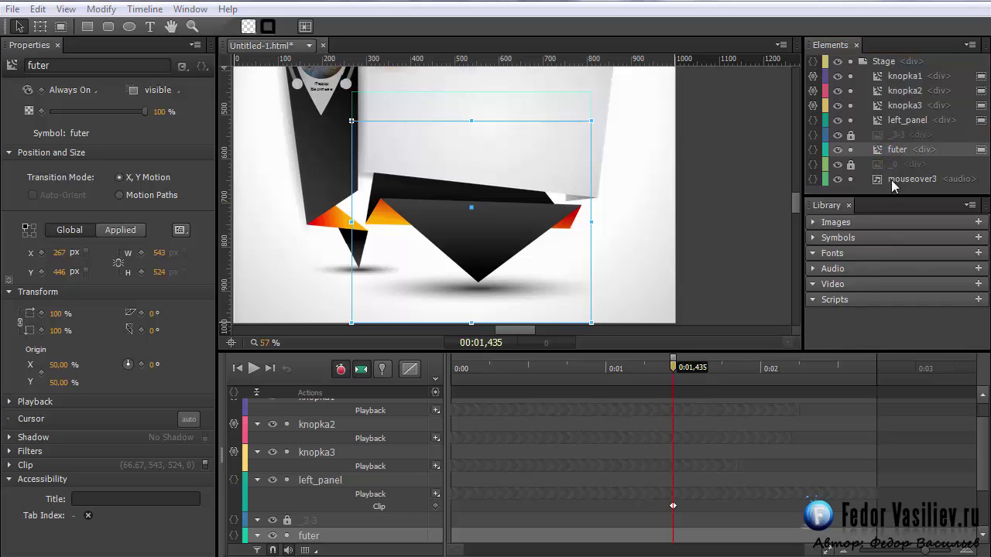
{"action": "double_click", "coordinate": [879, 152]}
- Place the playhead and pin at 0:00.140 on the futer timeline and set the easing to Ease Out Bounce
{"action": "left_click_drag", "start_coordinate": [527, 366], "coordinate": [472, 383]}
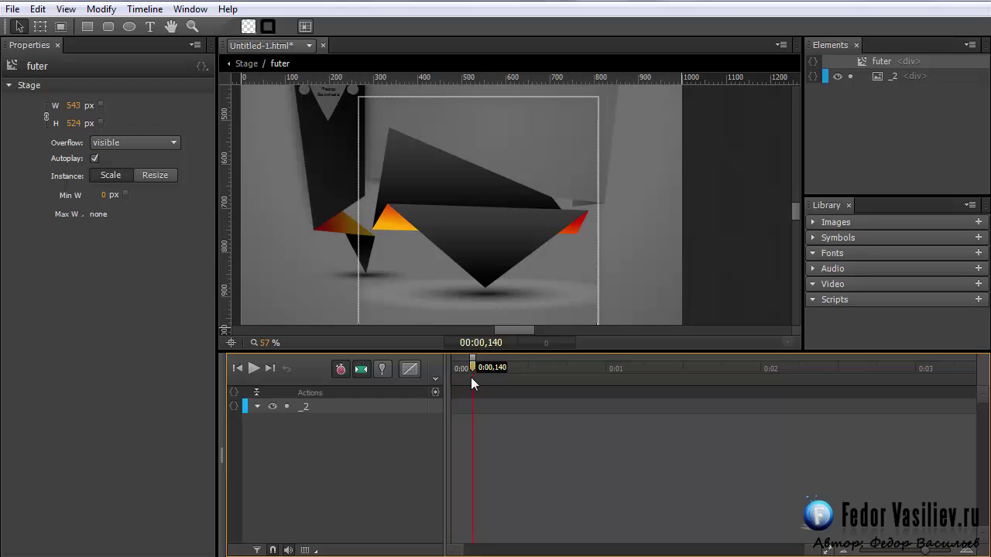
{"action": "left_click", "coordinate": [382, 369]}
{"action": "left_click", "coordinate": [410, 369]}
{"action": "left_click", "coordinate": [425, 418]}
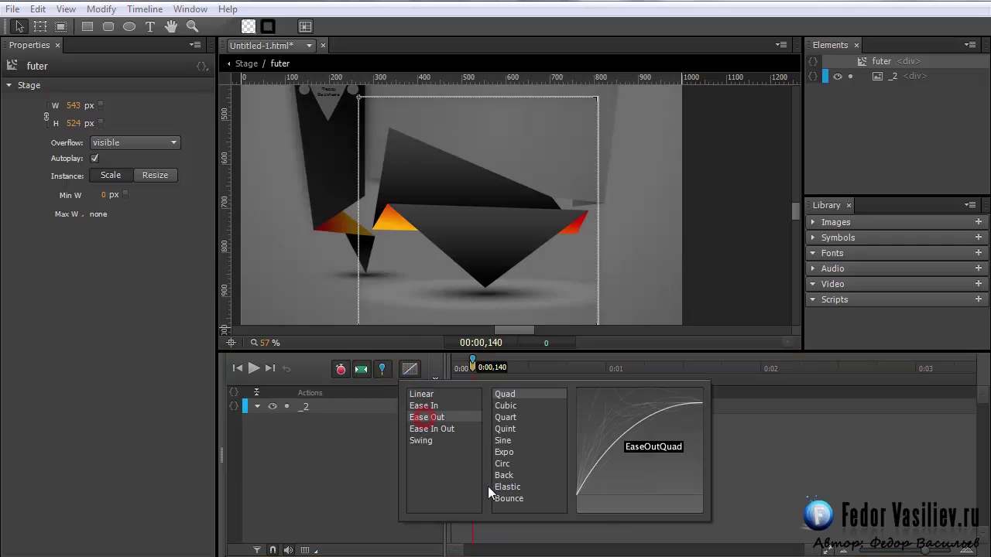
{"action": "left_click", "coordinate": [504, 487]}
{"action": "left_click", "coordinate": [504, 476]}
{"action": "left_click", "coordinate": [504, 498]}
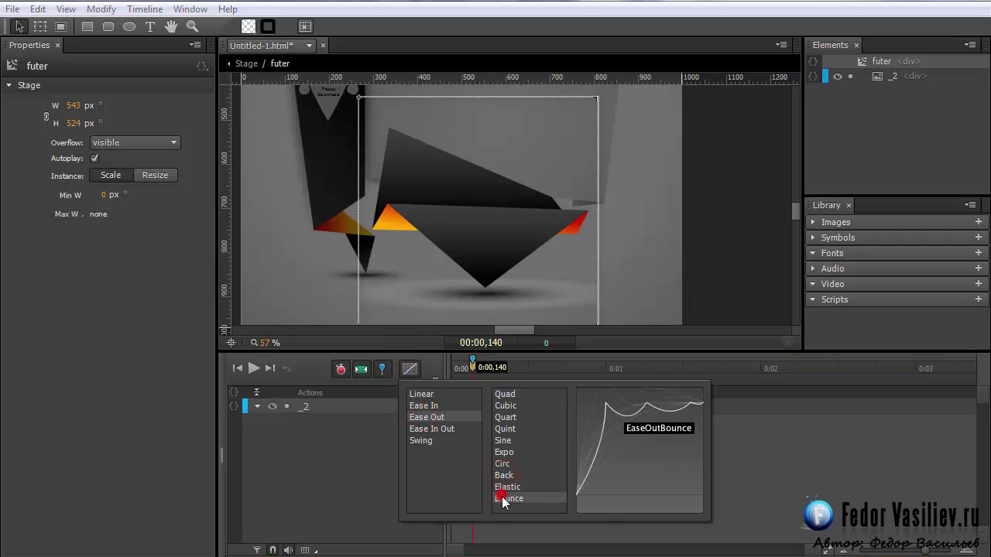
{"action": "left_click", "coordinate": [503, 498]}
{"action": "left_click_drag", "start_coordinate": [579, 393], "coordinate": [578, 394]}
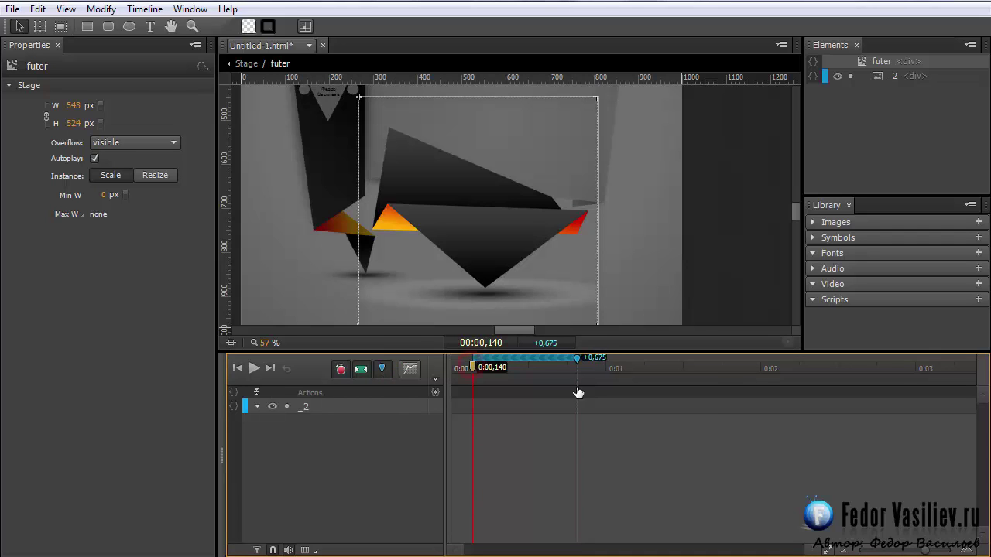
{"action": "left_click", "coordinate": [380, 371]}
{"action": "left_click", "coordinate": [341, 369]}
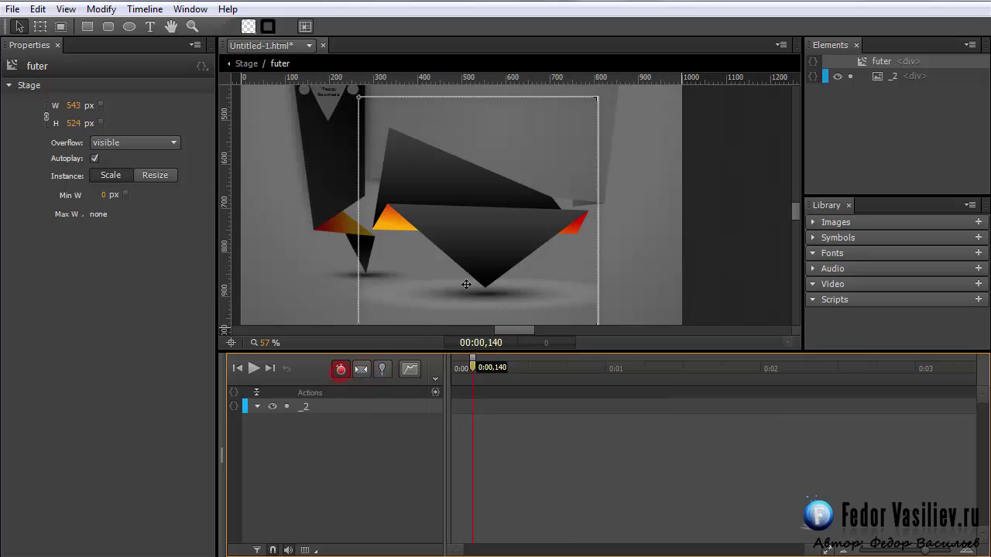
- Move the _2 footer image straight down to Y 190 px, keeping X at 0
{"action": "left_click", "coordinate": [482, 252]}
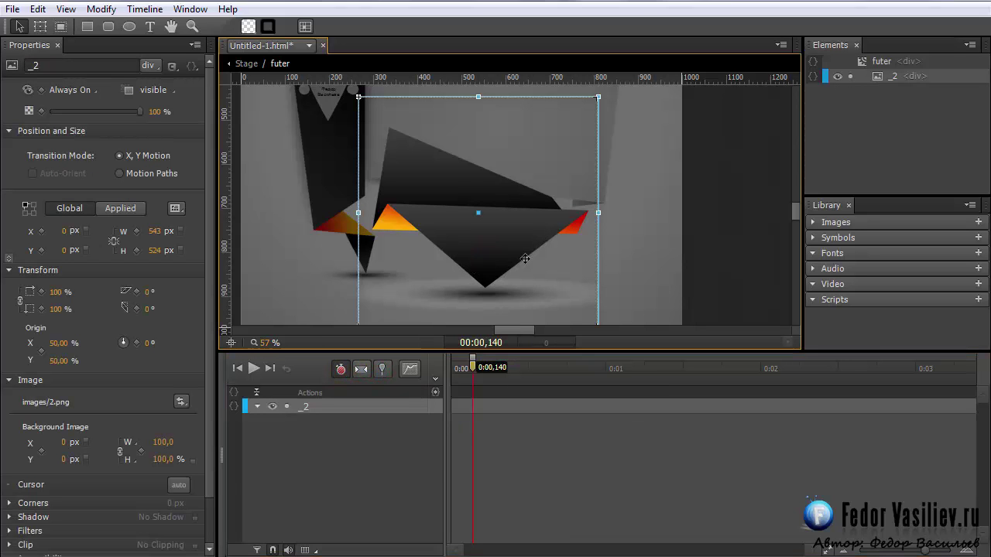
{"action": "key", "text": "shift+Down"}
{"action": "key", "text": "shift+Down"}
{"action": "key", "text": "shift+Down"}
{"action": "key", "text": "shift+Down"}
{"action": "key", "text": "shift+Down"}
{"action": "scroll", "coordinate": [525, 258], "scroll_direction": "down", "scroll_amount": 3}
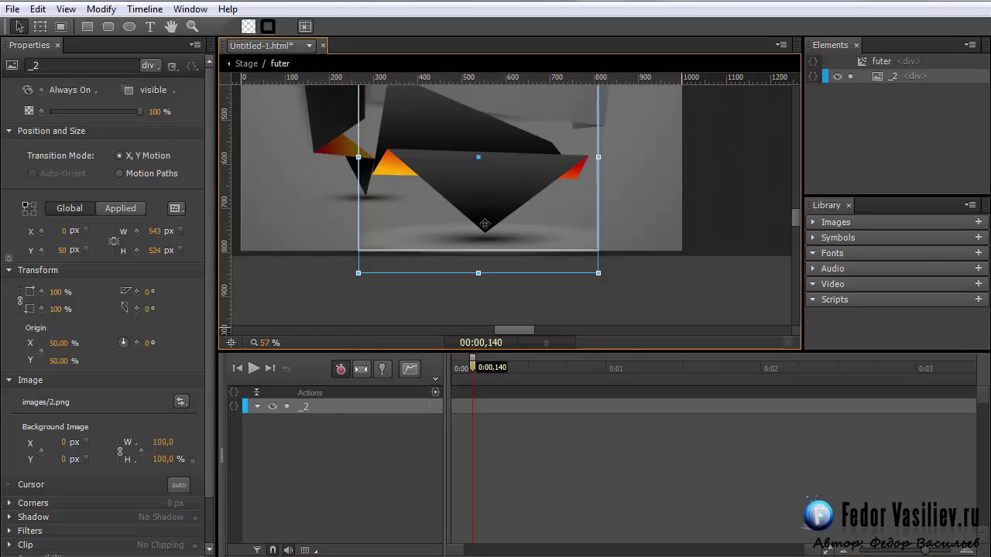
{"action": "key", "text": "shift+Down"}
{"action": "key", "text": "shift+Down"}
{"action": "key", "text": "shift+Down"}
{"action": "key", "text": "shift+Down"}
{"action": "key", "text": "shift+Down"}
{"action": "key", "text": "shift+Down"}
{"action": "key", "text": "shift+Down"}
{"action": "key", "text": "shift+Down"}
{"action": "key", "text": "shift+Down"}
{"action": "key", "text": "shift+Down"}
{"action": "key", "text": "shift+Down"}
{"action": "key", "text": "shift+Down"}
{"action": "key", "text": "shift+Down"}
{"action": "key", "text": "shift+Down"}
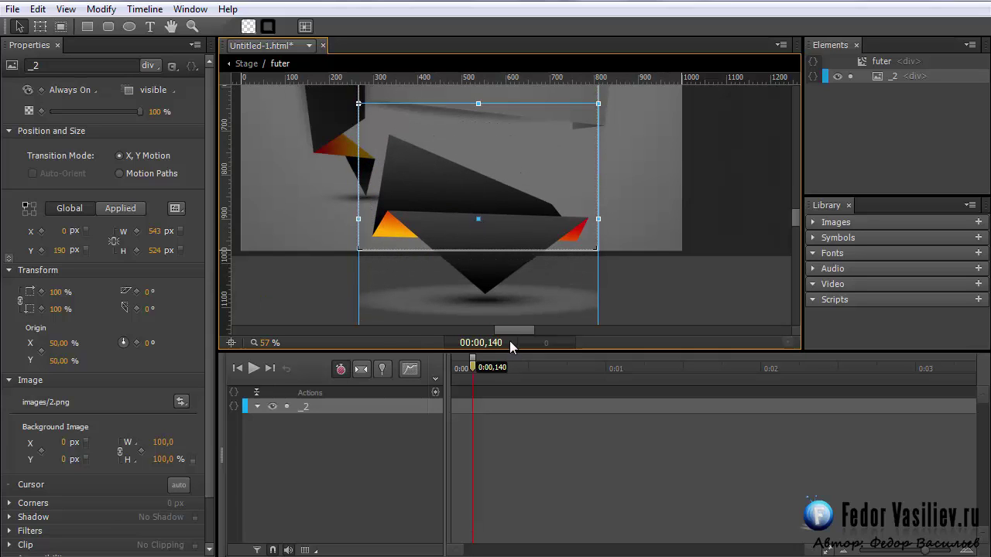
- Keep the pin at 0:00.140, place the playhead at 0:00.750 and raise the _2 footer image to Y -2 px
{"action": "left_click", "coordinate": [381, 369]}
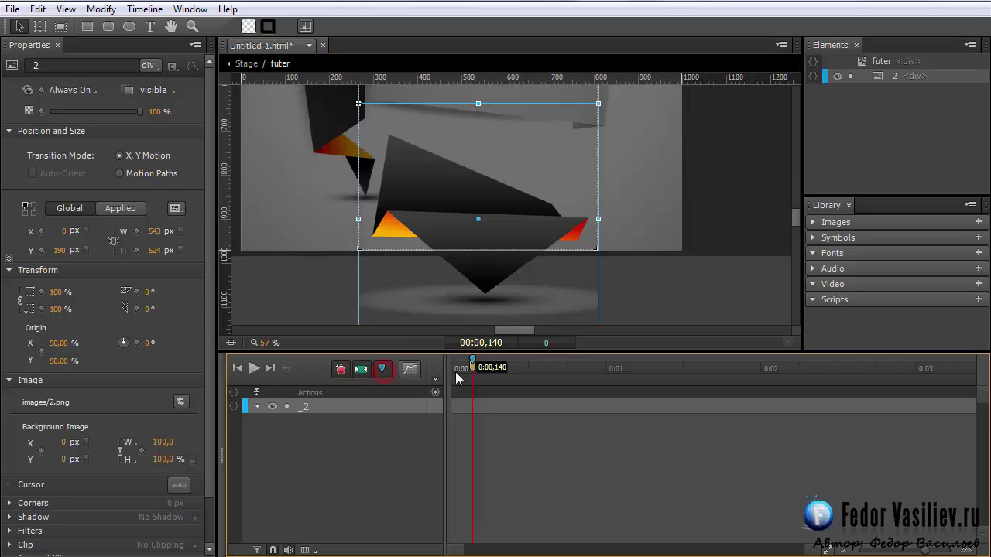
{"action": "left_click_drag", "start_coordinate": [475, 374], "coordinate": [564, 381]}
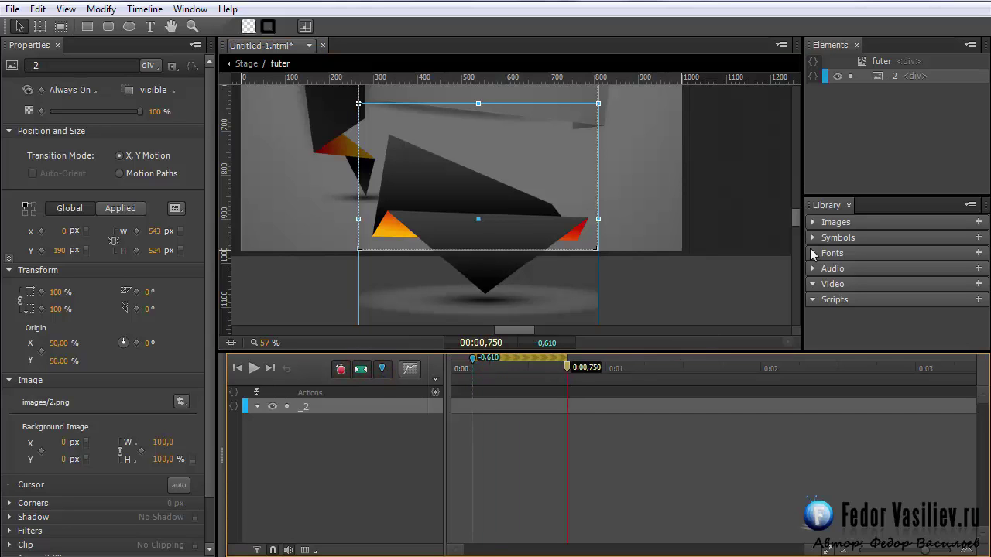
{"action": "left_click_drag", "start_coordinate": [797, 226], "coordinate": [798, 219]}
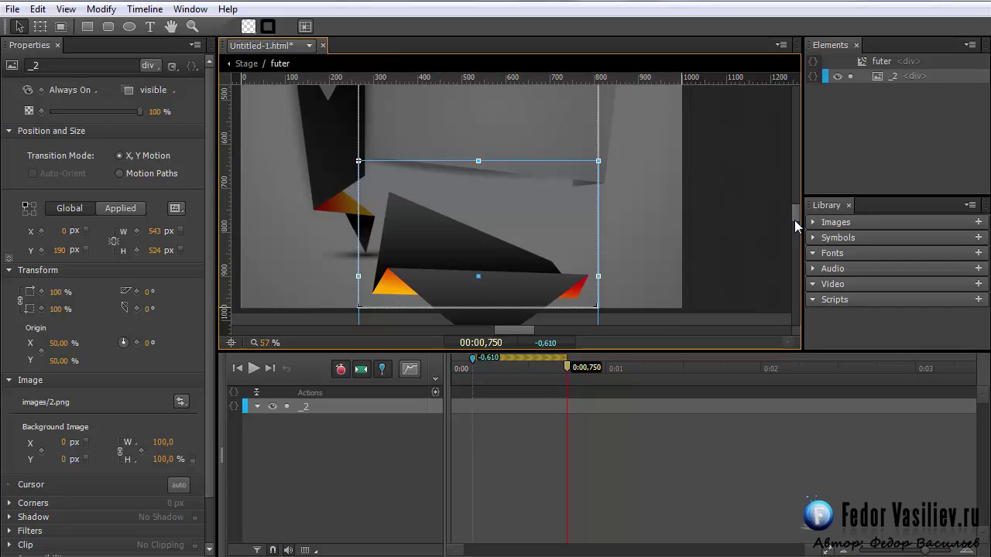
{"action": "scroll", "coordinate": [794, 220], "scroll_direction": "up", "scroll_amount": 1}
{"action": "left_click", "coordinate": [336, 408]}
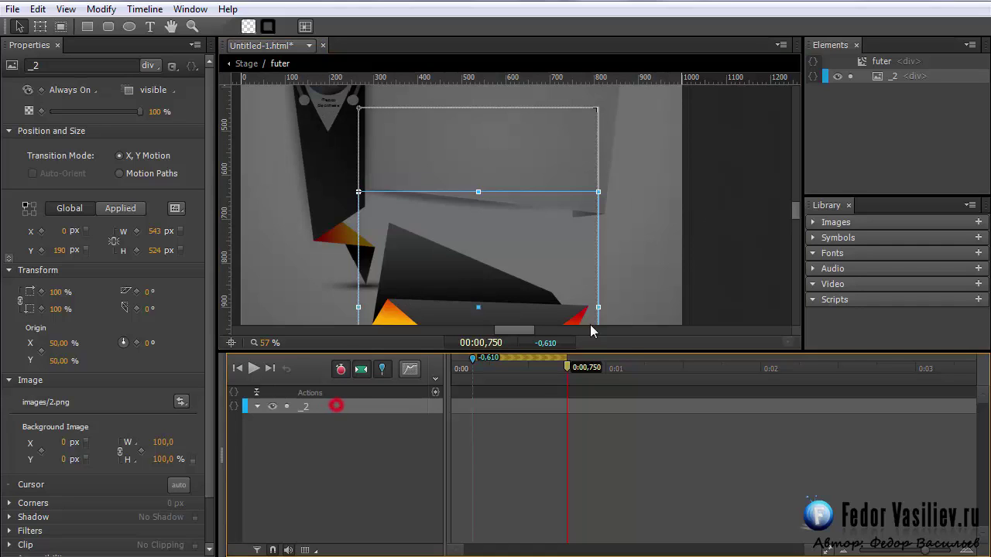
{"action": "key", "text": "shift+Up"}
{"action": "key", "text": "shift+Up"}
{"action": "key", "text": "shift+Up"}
{"action": "key", "text": "shift+Up"}
{"action": "key", "text": "shift+Up"}
{"action": "key", "text": "shift+Up"}
{"action": "key", "text": "shift+Up"}
{"action": "key", "text": "shift+Up"}
{"action": "key", "text": "shift+Up"}
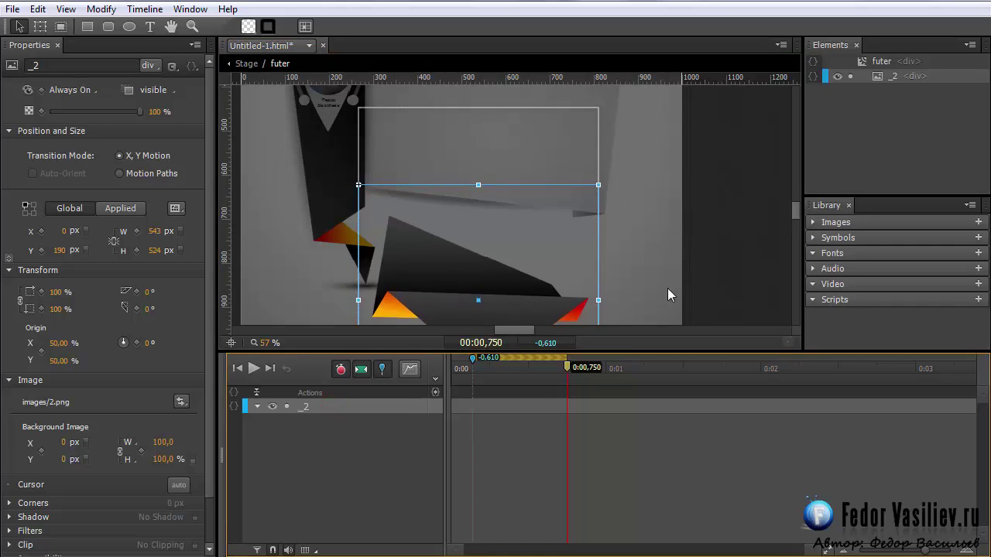
{"action": "key", "text": "shift+Up"}
{"action": "key", "text": "shift+Up"}
{"action": "key", "text": "shift+Up"}
{"action": "key", "text": "shift+Up"}
{"action": "key", "text": "shift+Up"}
{"action": "key", "text": "shift+Up"}
{"action": "key", "text": "shift+Up"}
{"action": "key", "text": "shift+Up"}
{"action": "key", "text": "shift+Up"}
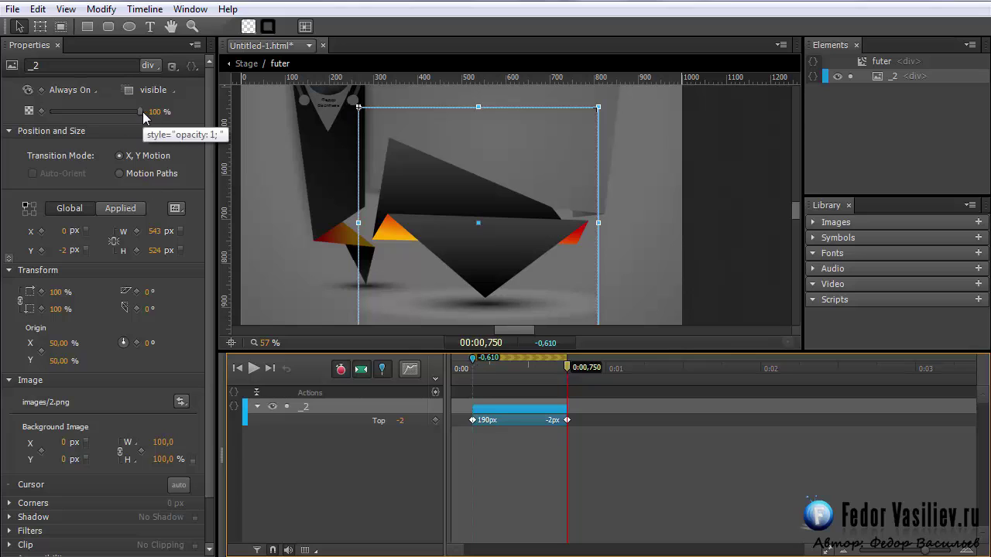
- Create an opacity transition on the _2 image between 0:00.140 and 0:00.750 and invert it to fade in from 0% to 100%
{"action": "left_click_drag", "start_coordinate": [140, 112], "coordinate": [6, 116]}
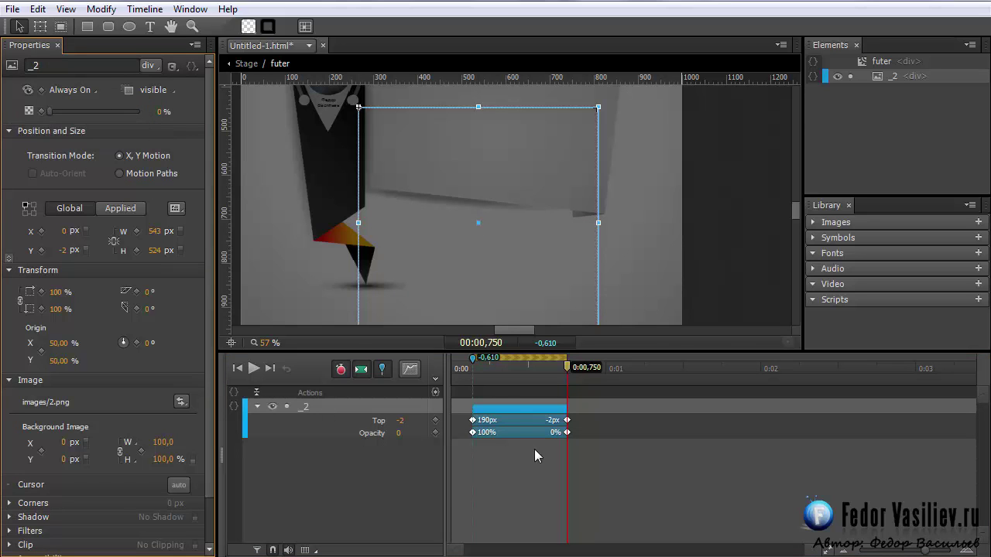
{"action": "left_click", "coordinate": [501, 432]}
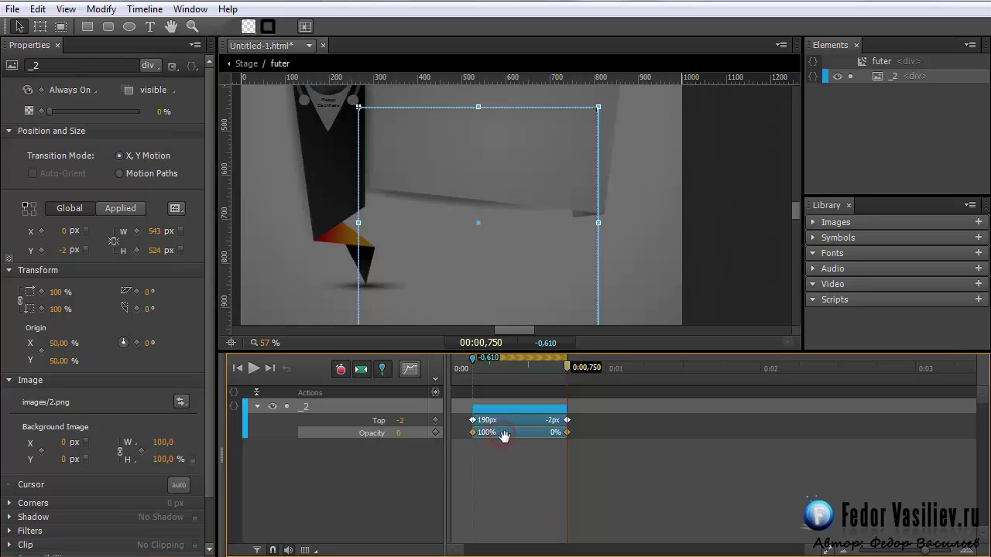
{"action": "left_click_drag", "start_coordinate": [470, 376], "coordinate": [564, 385]}
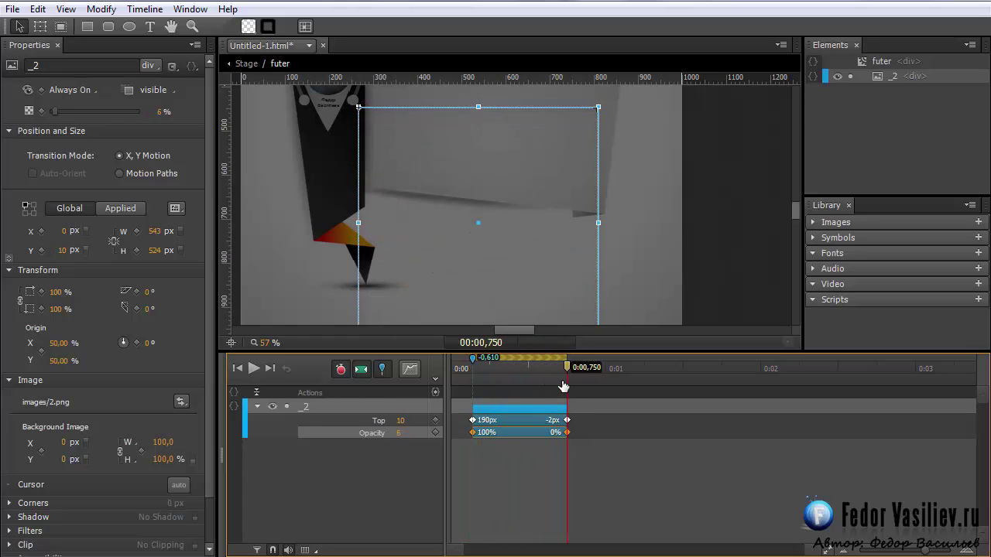
{"action": "right_click", "coordinate": [513, 432]}
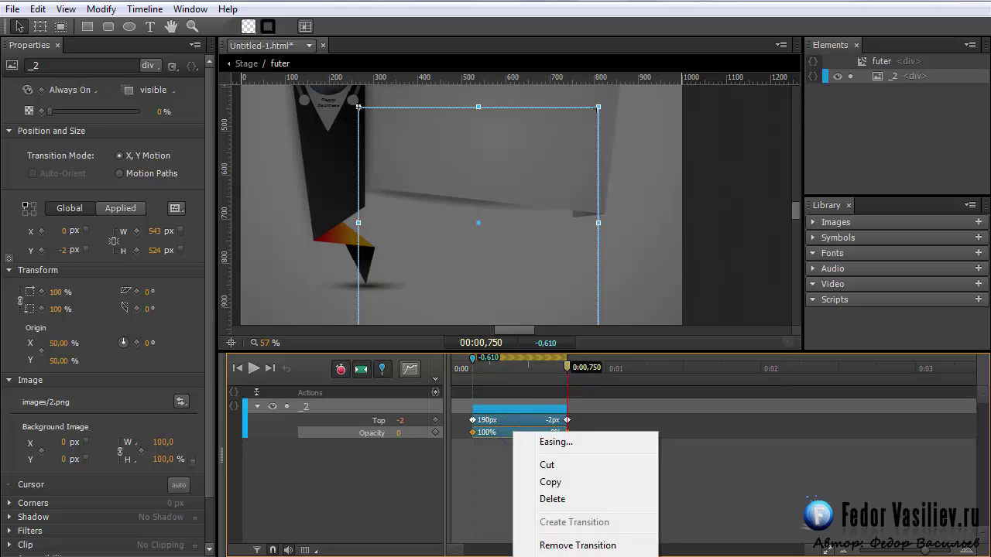
{"action": "left_click", "coordinate": [577, 556]}
{"action": "left_click_drag", "start_coordinate": [479, 375], "coordinate": [567, 380]}
{"action": "left_click", "coordinate": [383, 370]}
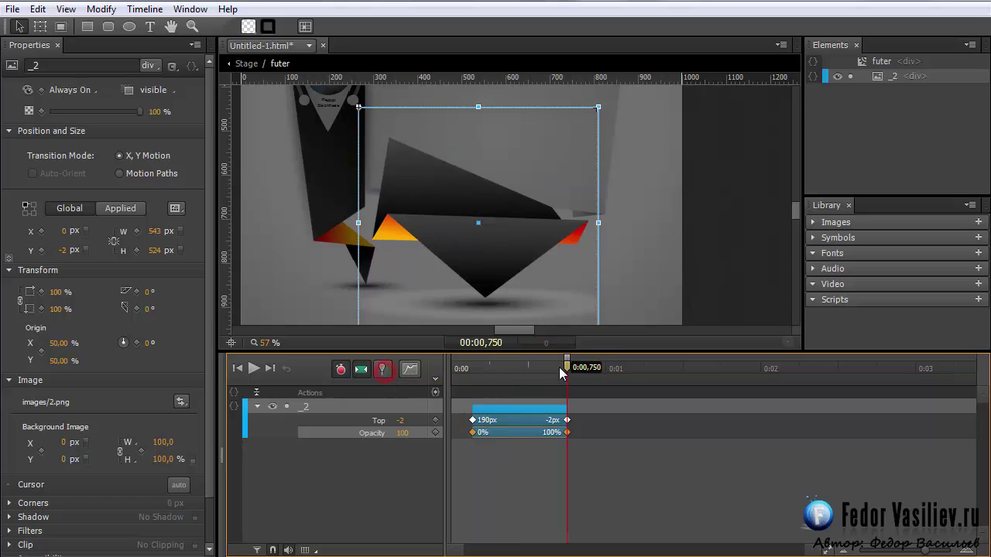
- Add a trigger at 0:00.750 on the futer timeline with the Playback Stop action targeting futer
{"action": "left_click", "coordinate": [438, 392]}
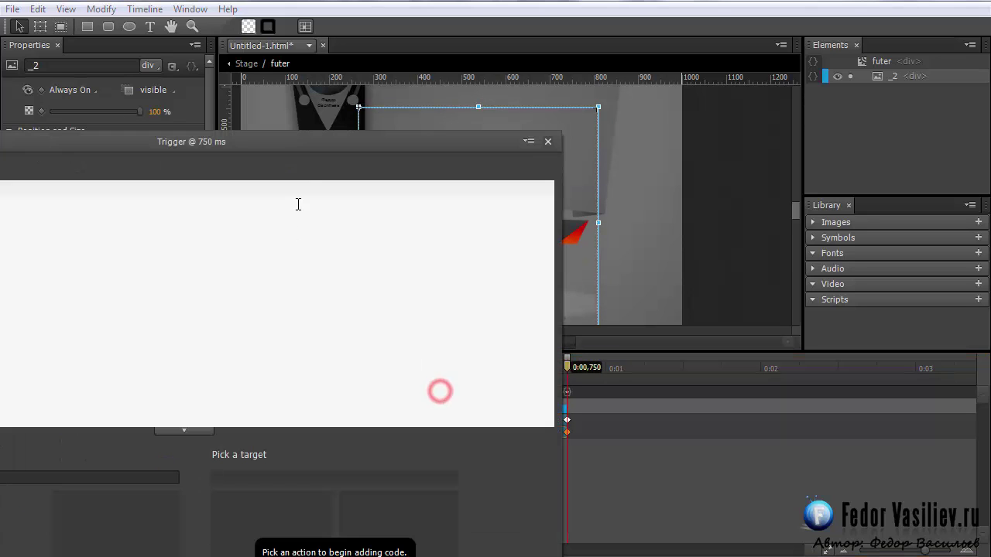
{"action": "left_click_drag", "start_coordinate": [305, 153], "coordinate": [615, 27]}
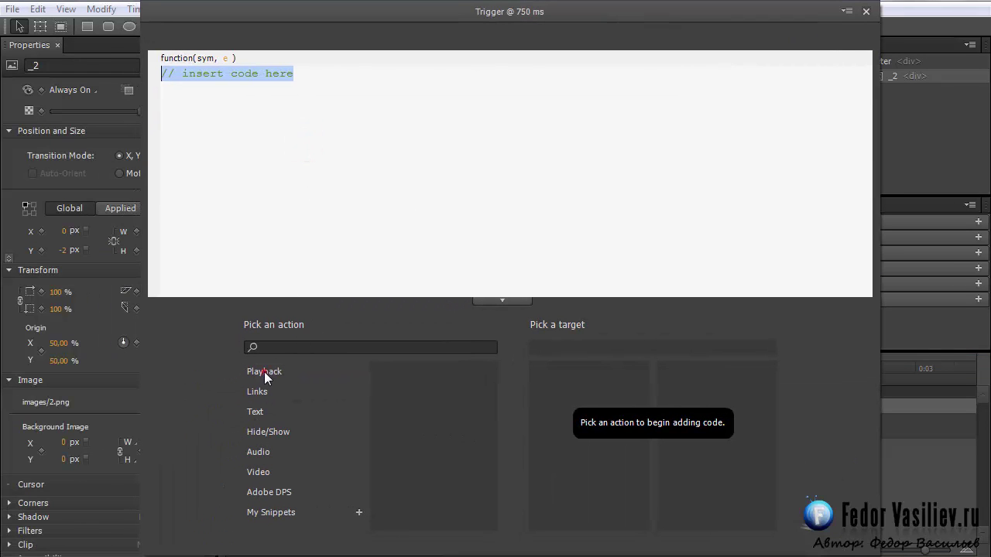
{"action": "left_click", "coordinate": [264, 372]}
{"action": "left_click", "coordinate": [422, 415]}
{"action": "left_click", "coordinate": [561, 392]}
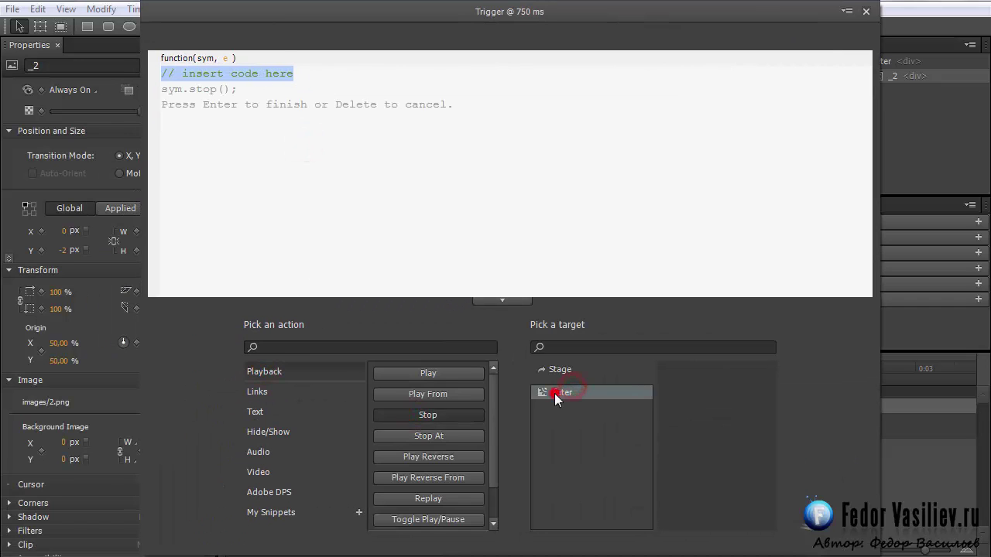
{"action": "left_click", "coordinate": [864, 12]}
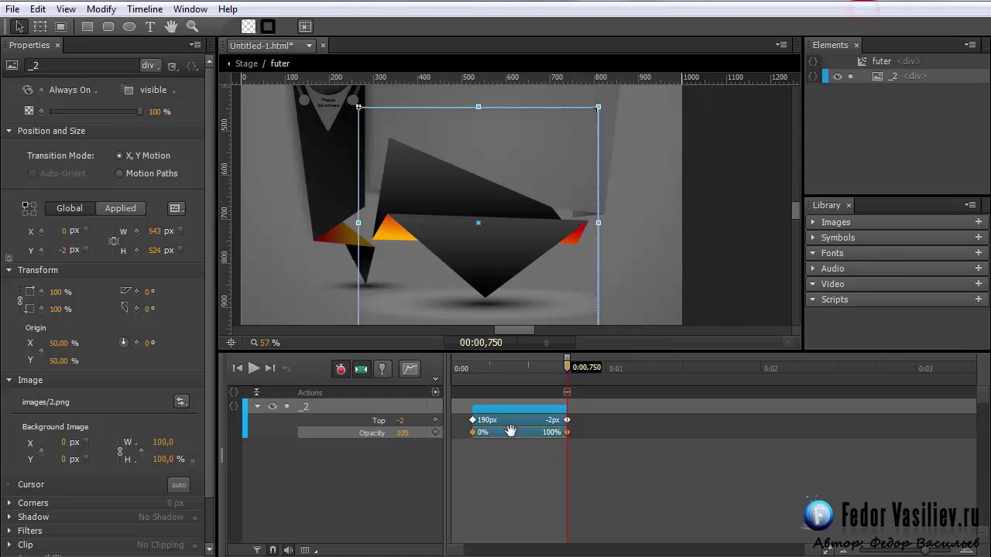
- Return to the Stage and preview the page in the browser, reloading it several times to check the footer animation
{"action": "left_click", "coordinate": [242, 63]}
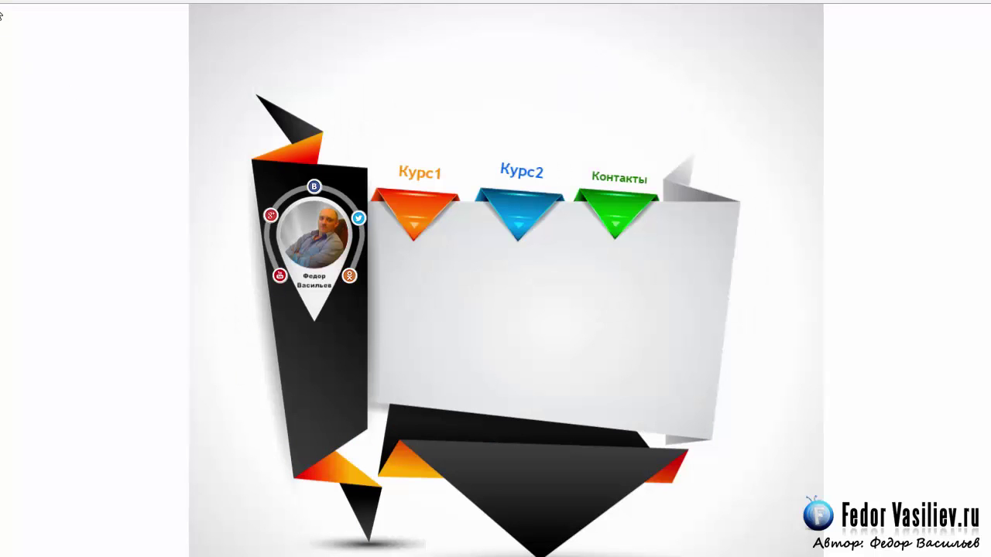
{"action": "key", "text": "F5"}
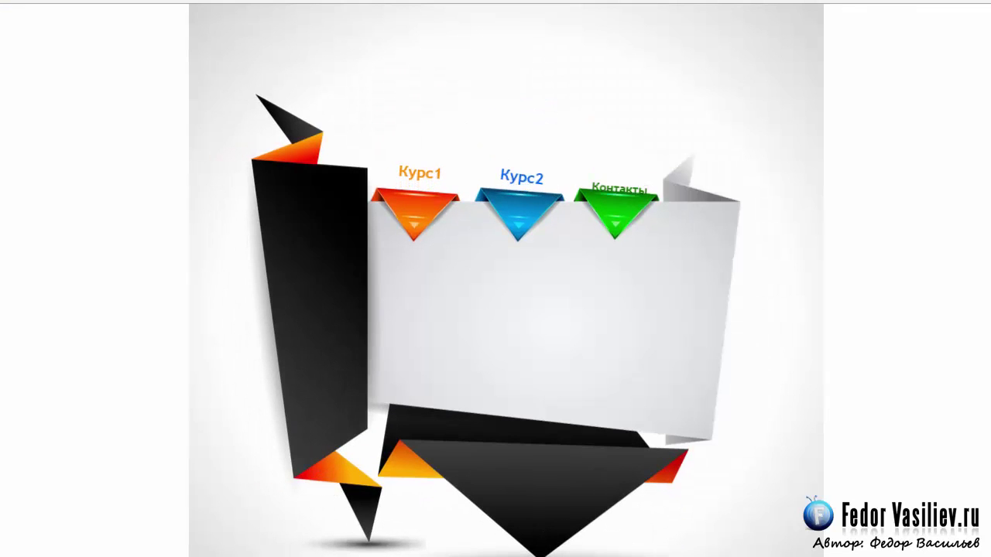
{"action": "left_click", "coordinate": [3, 3]}
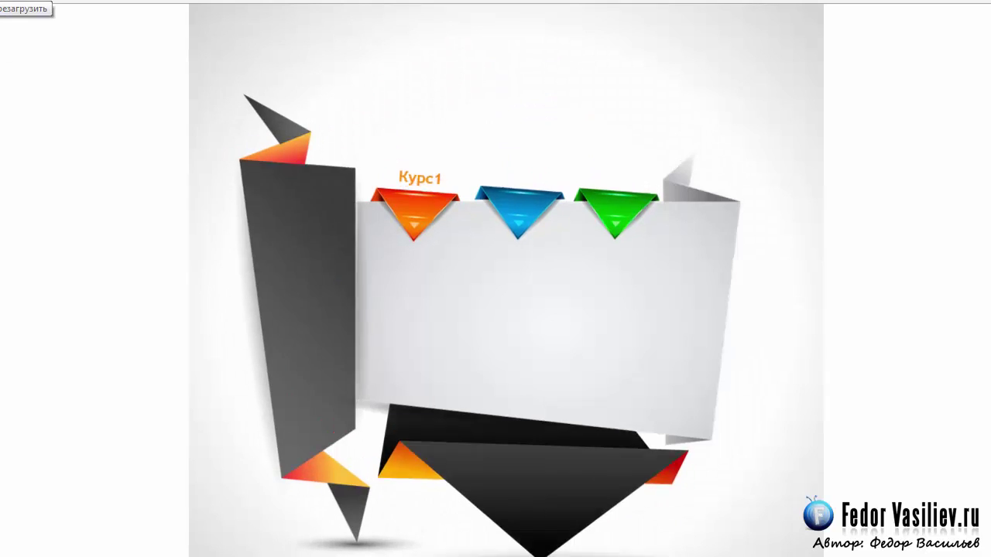
{"action": "left_click", "coordinate": [4, 3]}
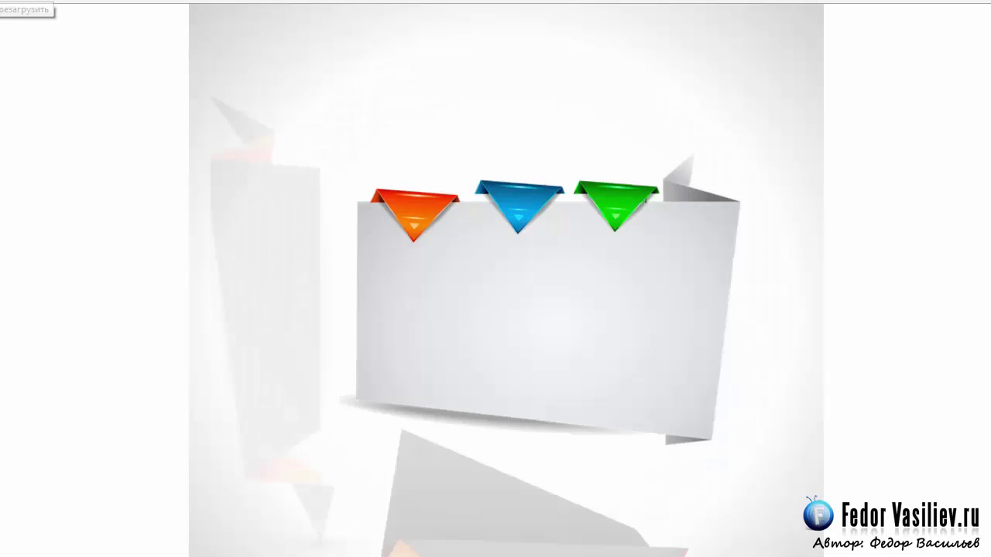
{"action": "left_click", "coordinate": [3, 3]}
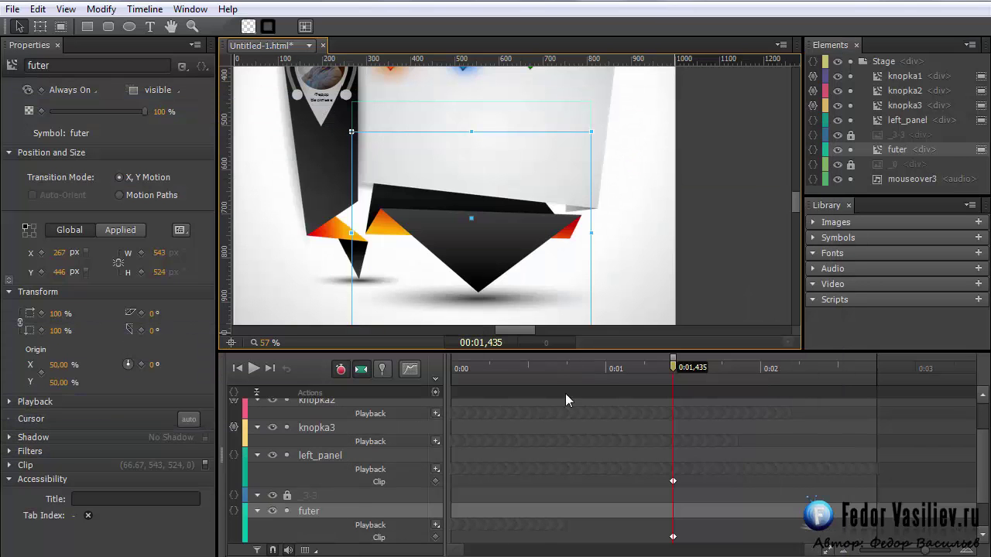
- Open the futer symbol and set the _2 image's display to Off at 0:00
{"action": "double_click", "coordinate": [879, 151]}
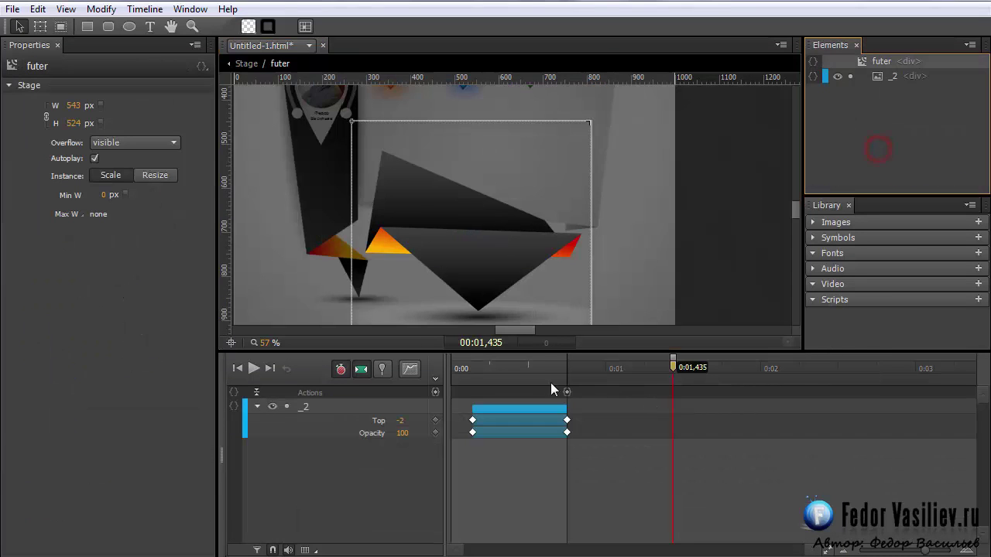
{"action": "key", "text": "Home"}
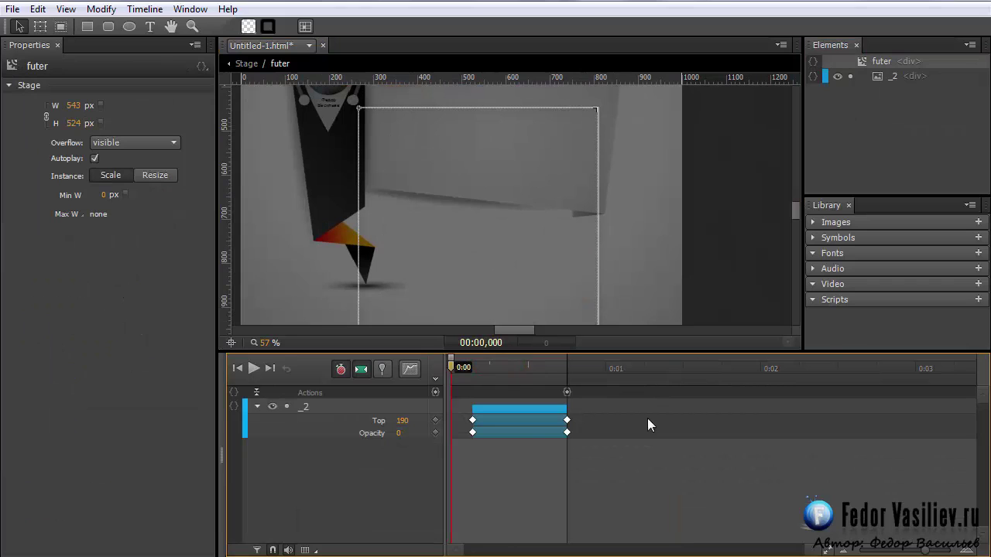
{"action": "left_click", "coordinate": [349, 411]}
{"action": "left_click", "coordinate": [65, 91]}
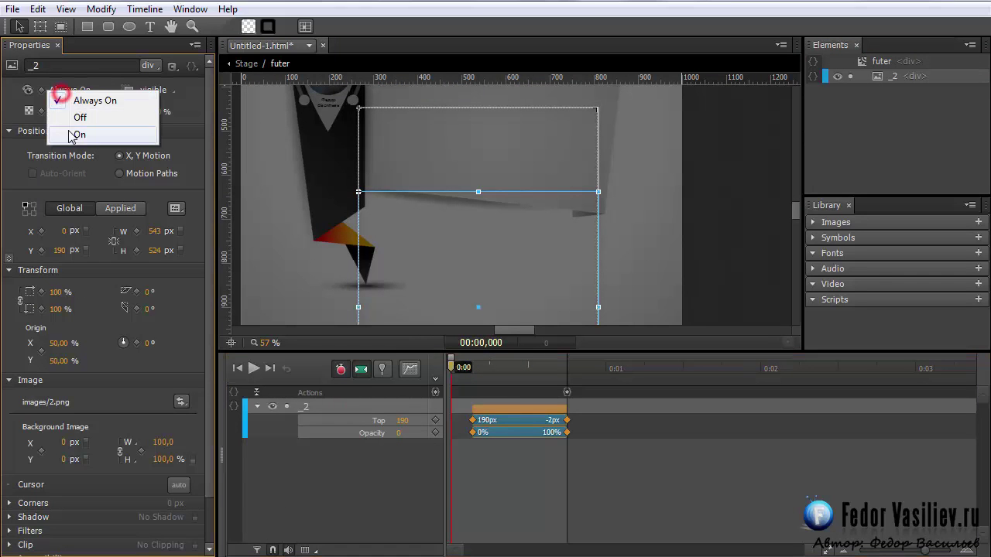
{"action": "left_click", "coordinate": [76, 117]}
- Set the _2 image's display to On at 0:00.140, where its transitions start
{"action": "left_click_drag", "start_coordinate": [453, 363], "coordinate": [472, 367]}
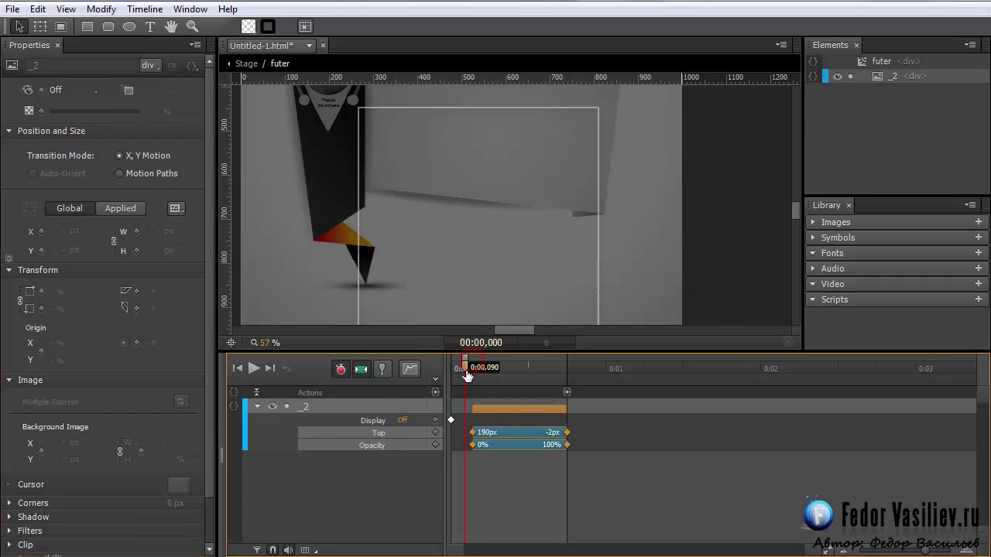
{"action": "left_click", "coordinate": [56, 90]}
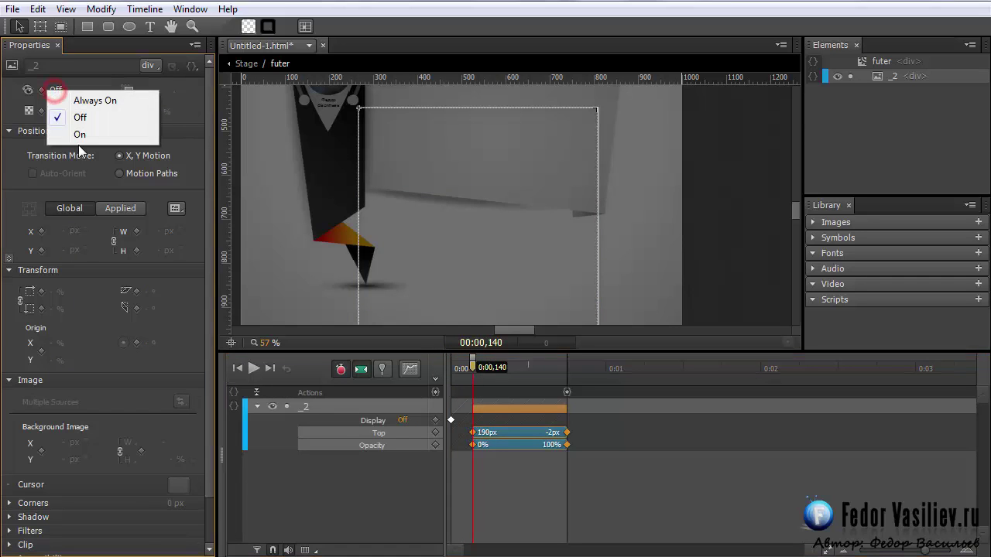
{"action": "left_click", "coordinate": [74, 133]}
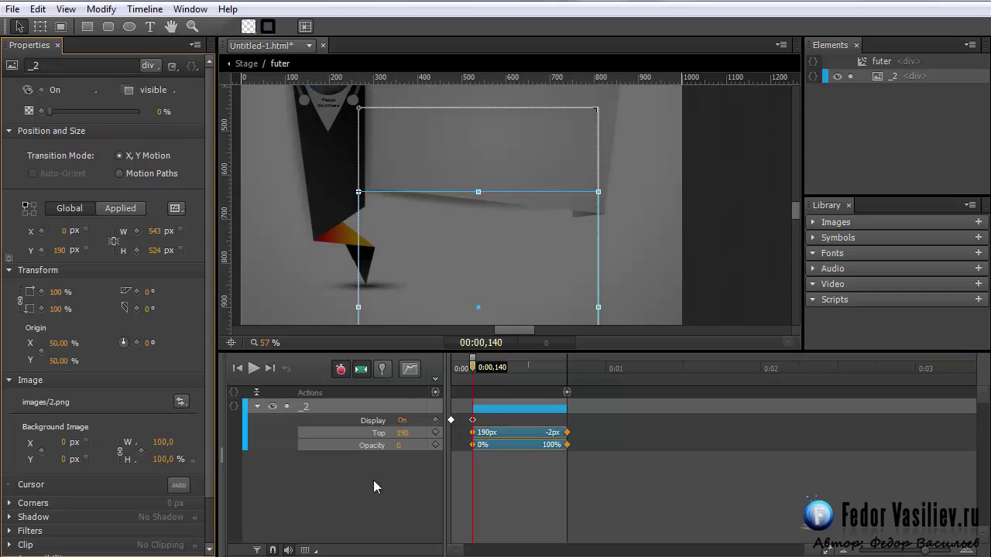
- Return to the Stage and preview the page in the browser again to check how the footer appears
{"action": "left_click", "coordinate": [245, 63]}
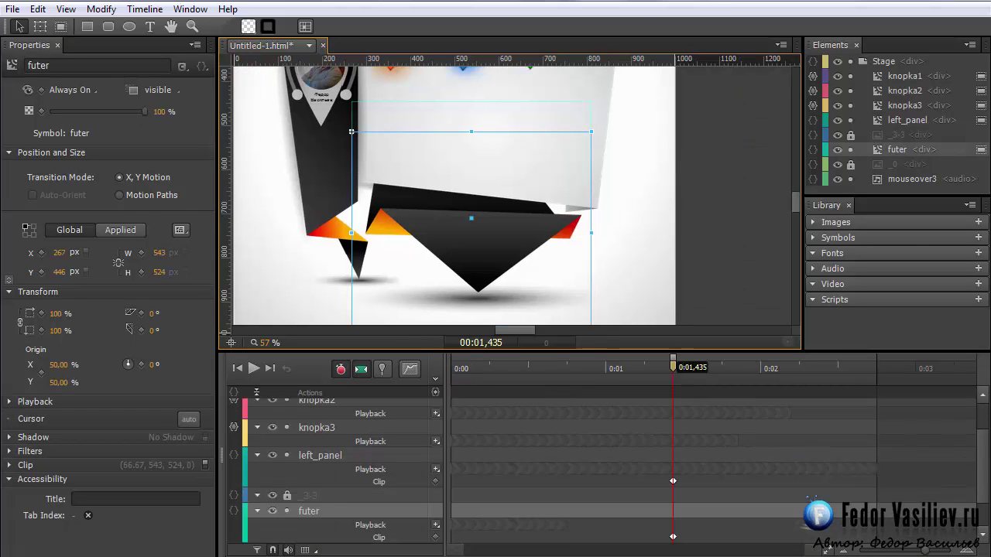
{"action": "key", "text": "ctrl+Return"}
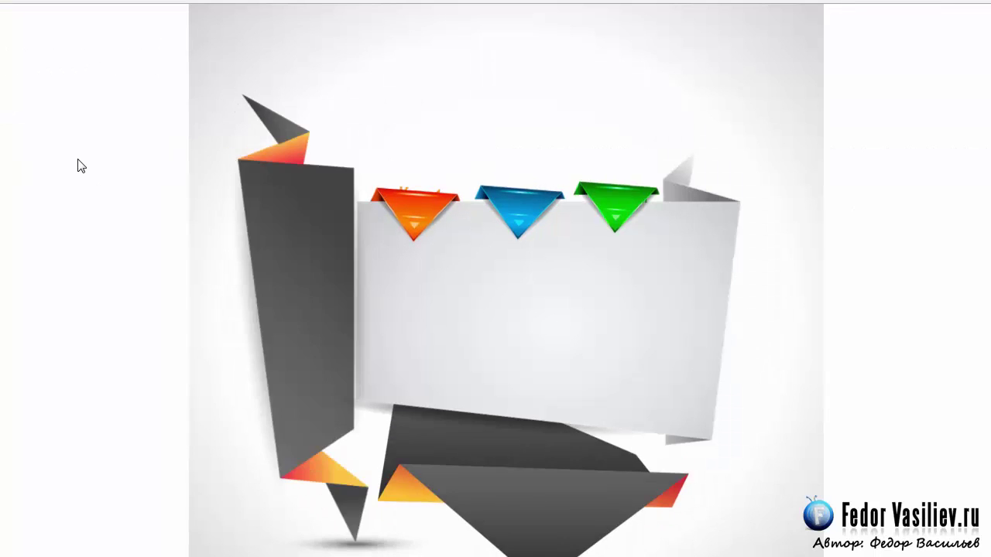
{"action": "left_click", "coordinate": [12, 2]}
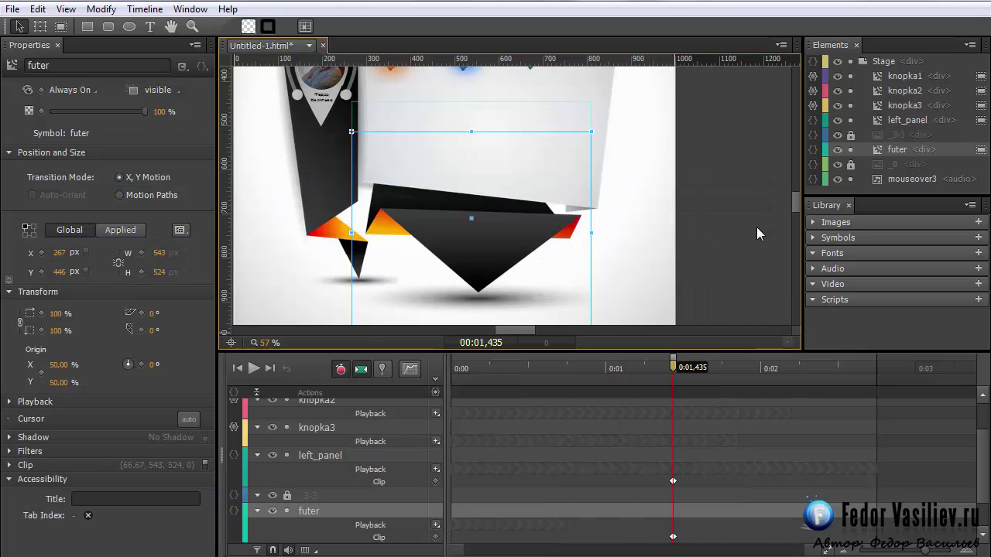
- Open the left_panel symbol and set the _1 panel image's display to Off at 0:00
{"action": "double_click", "coordinate": [882, 120]}
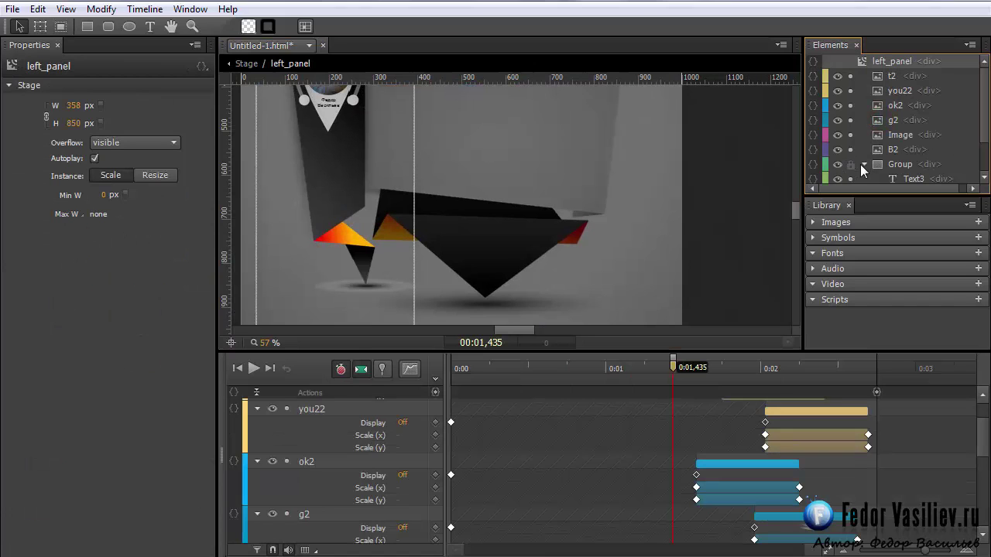
{"action": "left_click", "coordinate": [863, 165]}
{"action": "left_click", "coordinate": [893, 180]}
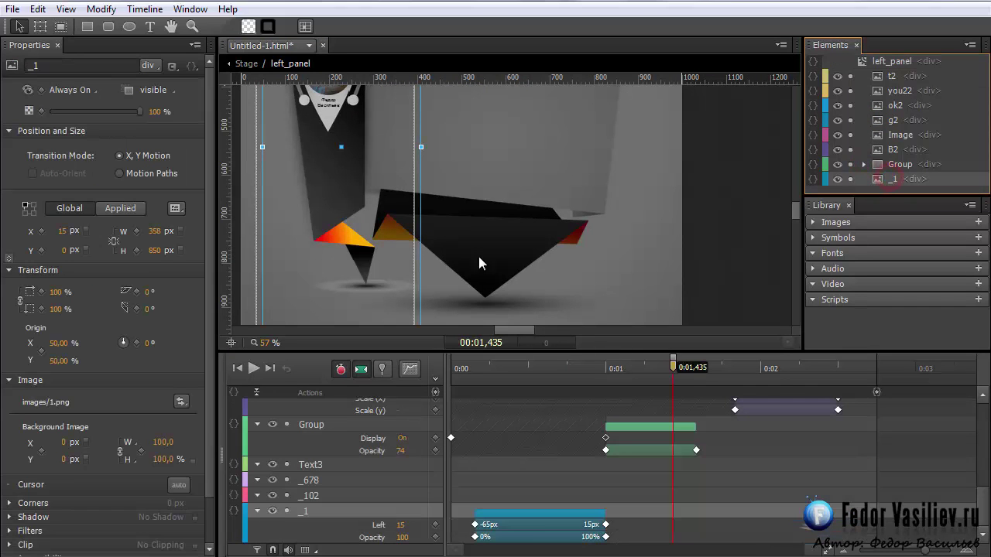
{"action": "scroll", "coordinate": [478, 264], "scroll_direction": "up", "scroll_amount": 5}
{"action": "left_click", "coordinate": [837, 178]}
{"action": "left_click", "coordinate": [836, 179]}
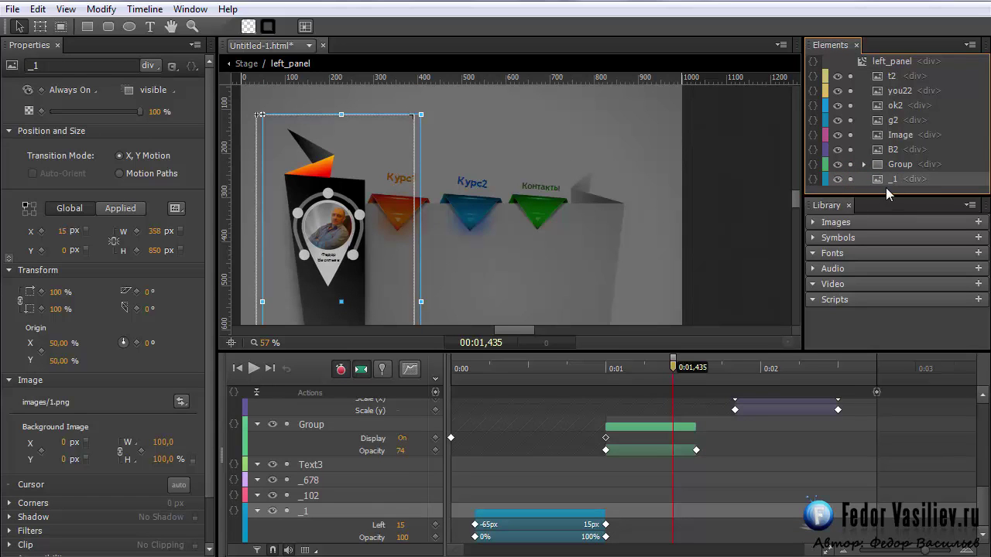
{"action": "key", "text": "Home"}
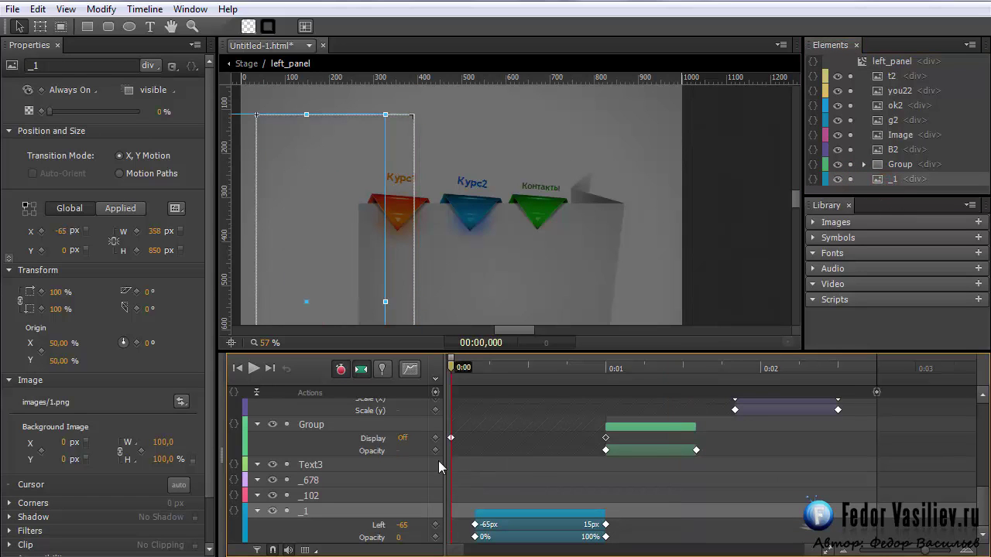
{"action": "mouse_move", "coordinate": [454, 366]}
{"action": "left_mouse_down"}
{"action": "mouse_move", "coordinate": [500, 367]}
{"action": "mouse_move", "coordinate": [452, 367]}
{"action": "left_mouse_up"}
{"action": "left_click", "coordinate": [70, 90]}
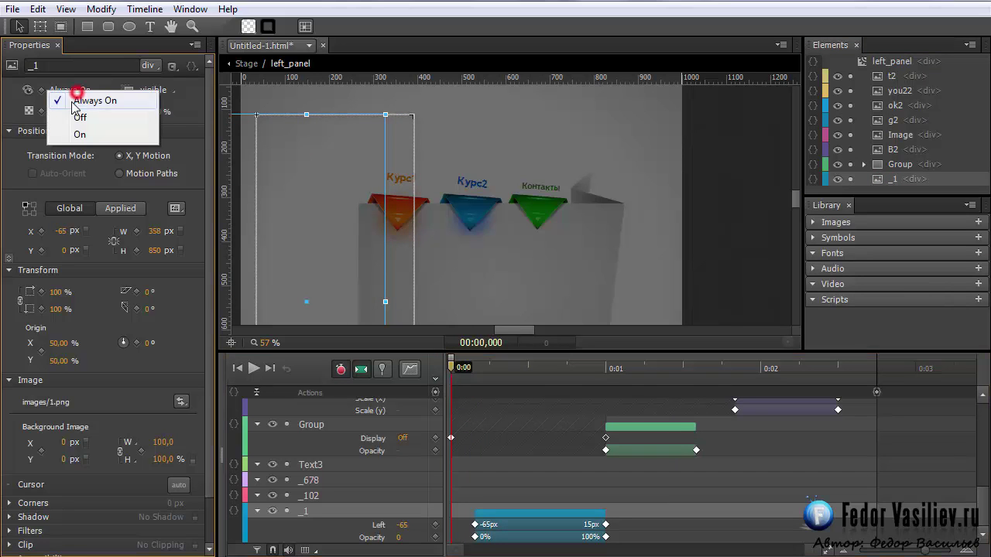
{"action": "left_click", "coordinate": [82, 120]}
- Set the _1 panel image's display to On at 0:00.155, where its transitions start
{"action": "left_click_drag", "start_coordinate": [452, 366], "coordinate": [474, 367]}
{"action": "left_click", "coordinate": [70, 90]}
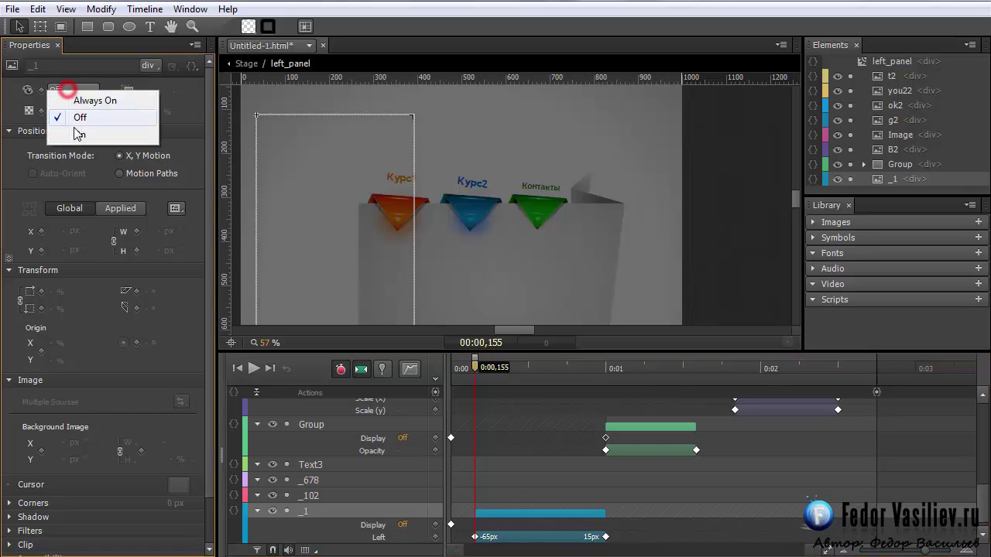
{"action": "left_click", "coordinate": [77, 132]}
{"action": "left_click_drag", "start_coordinate": [475, 372], "coordinate": [477, 409]}
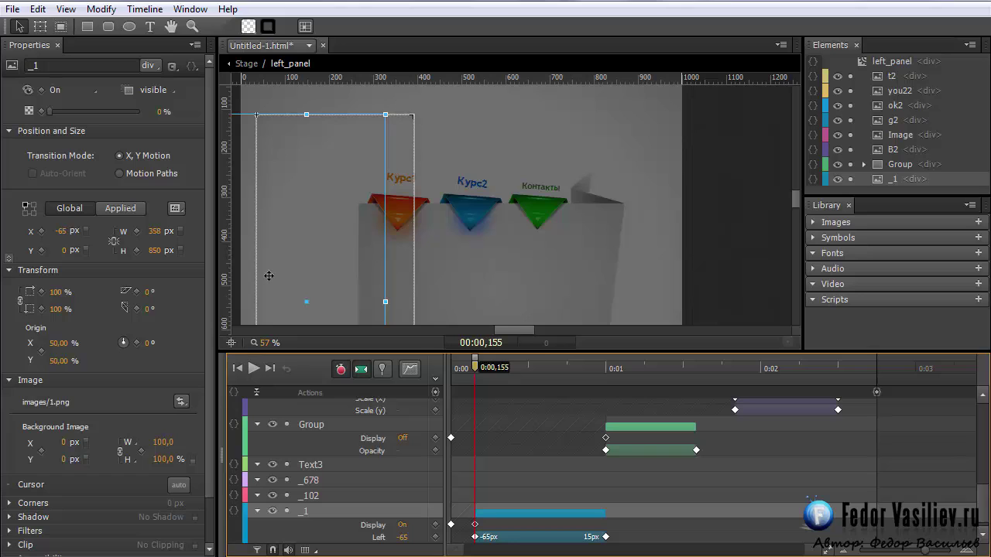
- Return the playhead to 0:00 and preview the page in the browser, reloading it to check how the left panel appears
{"action": "left_click_drag", "start_coordinate": [475, 367], "coordinate": [451, 367]}
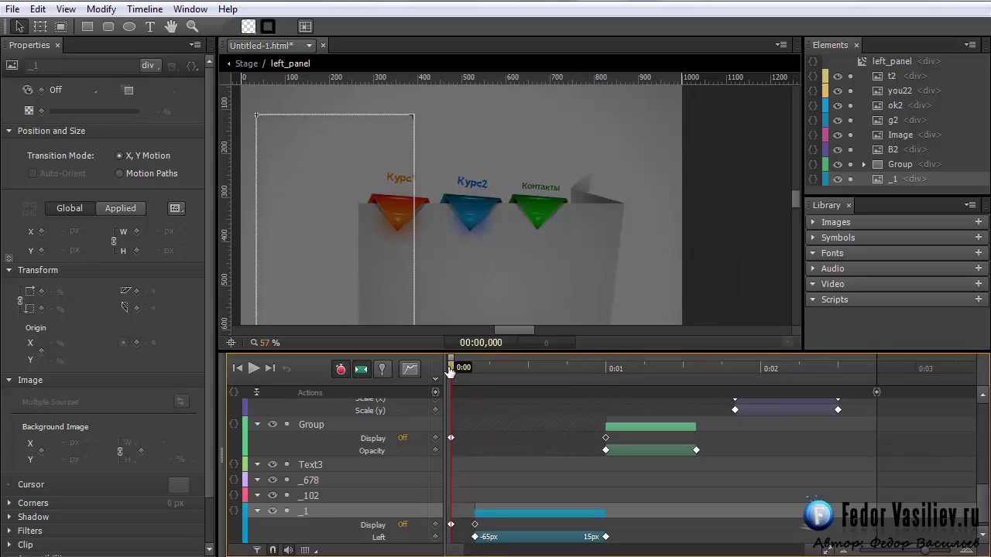
{"action": "key", "text": "ctrl+Return"}
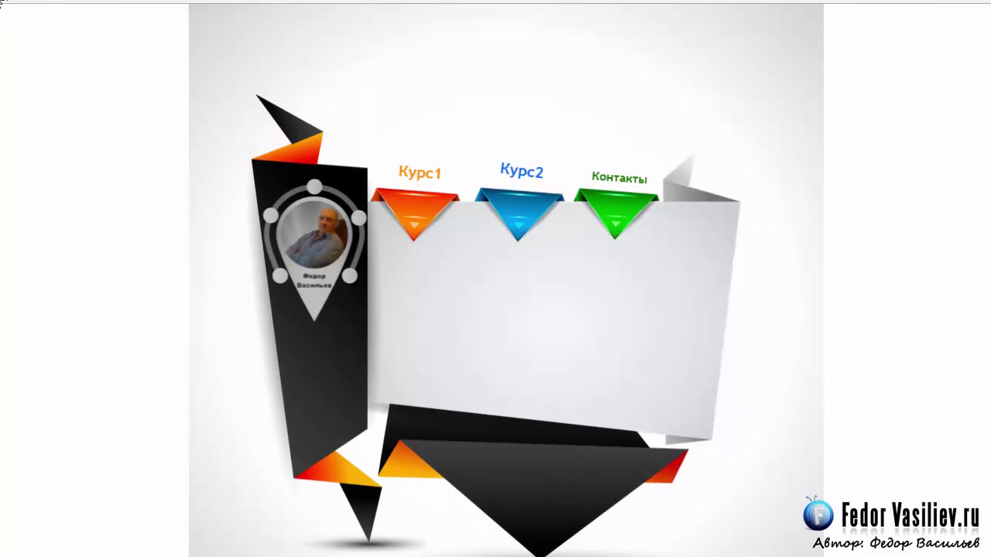
{"action": "key", "text": "F5"}
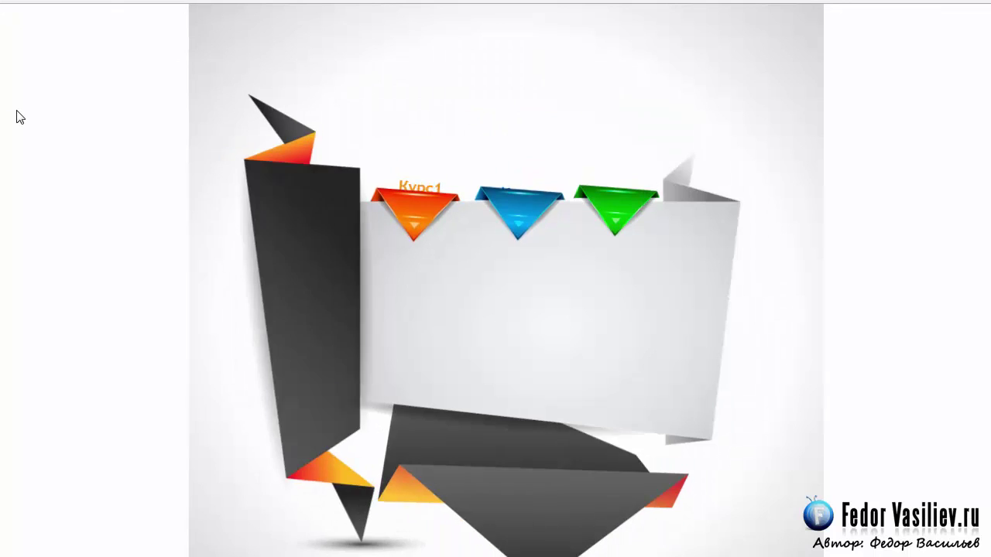
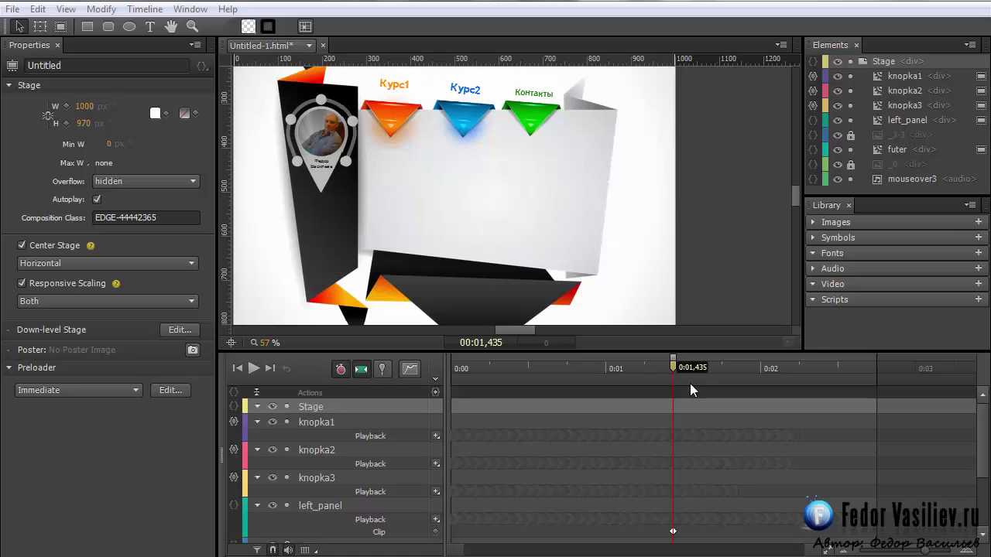
- Draw a rectangle of about 292 by 211 px on the Stage over the light content panel, below the course tabs
{"action": "left_click", "coordinate": [878, 62]}
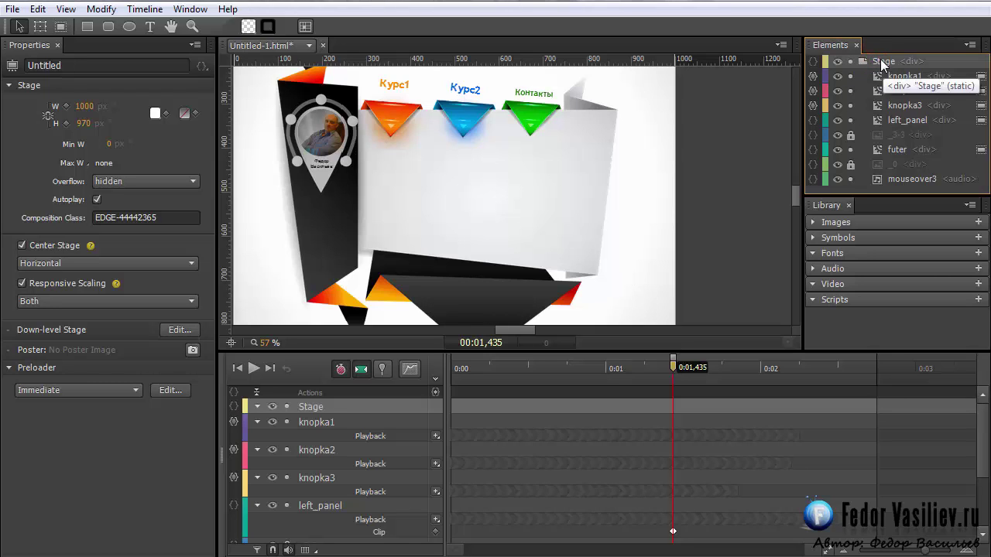
{"action": "left_click", "coordinate": [87, 27]}
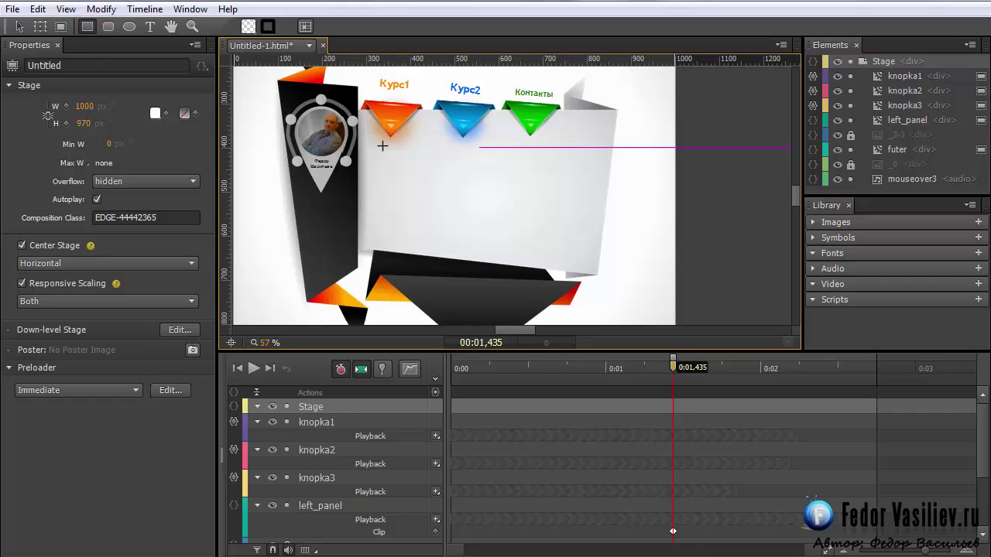
{"action": "mouse_move", "coordinate": [376, 147]}
{"action": "left_mouse_down"}
{"action": "mouse_move", "coordinate": [431, 163]}
{"action": "mouse_move", "coordinate": [501, 241]}
{"action": "left_mouse_up"}
{"action": "left_click_drag", "start_coordinate": [413, 189], "coordinate": [413, 191]}
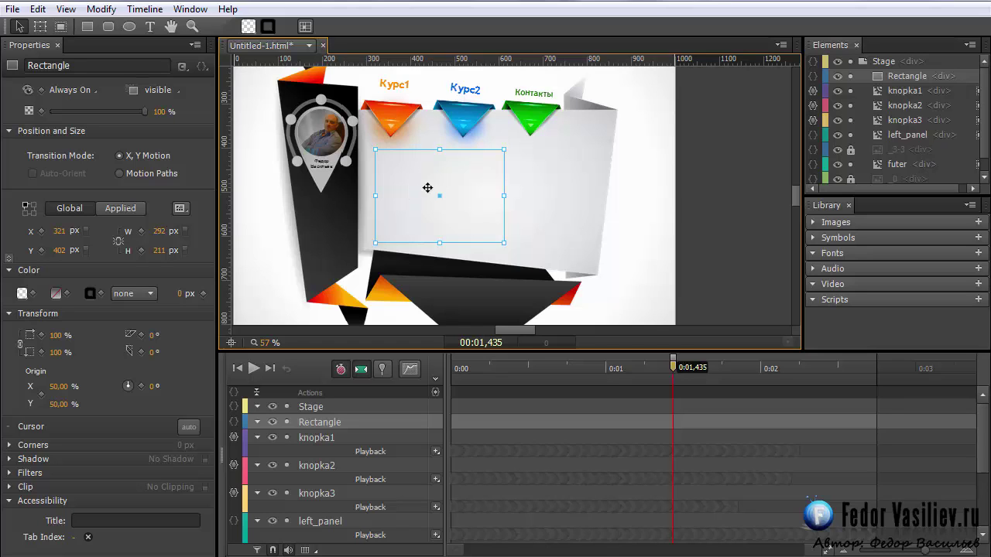
{"action": "left_click", "coordinate": [251, 28]}
{"action": "mouse_move", "coordinate": [359, 258]}
{"action": "left_mouse_down"}
{"action": "mouse_move", "coordinate": [359, 112]}
{"action": "mouse_move", "coordinate": [358, 258]}
{"action": "left_mouse_up"}
{"action": "left_click", "coordinate": [349, 4]}
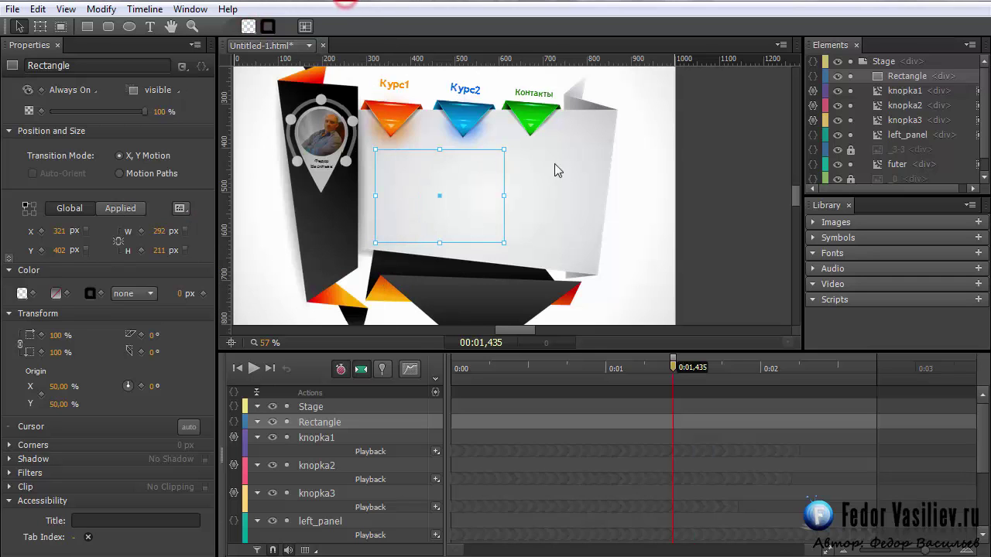
- Convert the rectangle to a symbol named video
{"action": "right_click", "coordinate": [889, 78]}
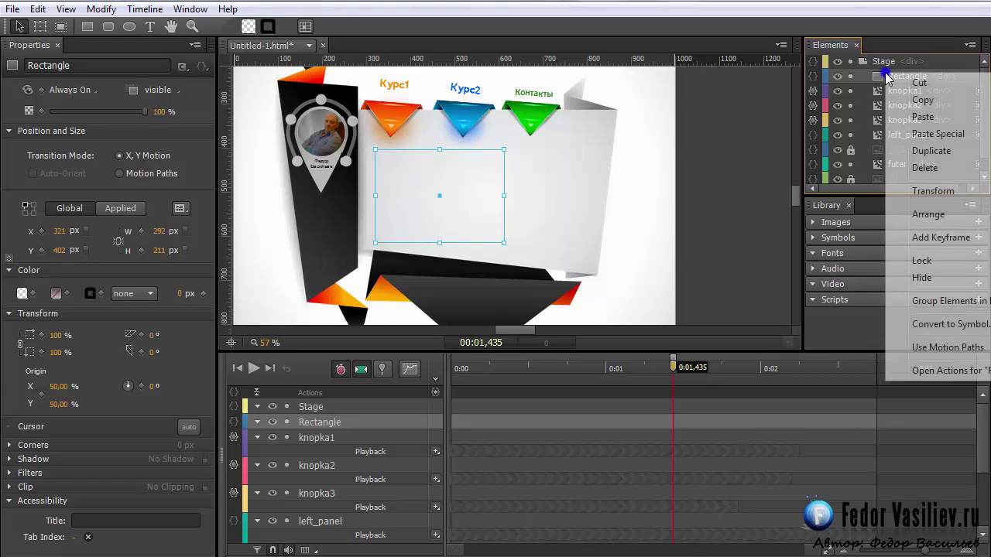
{"action": "left_click", "coordinate": [936, 324]}
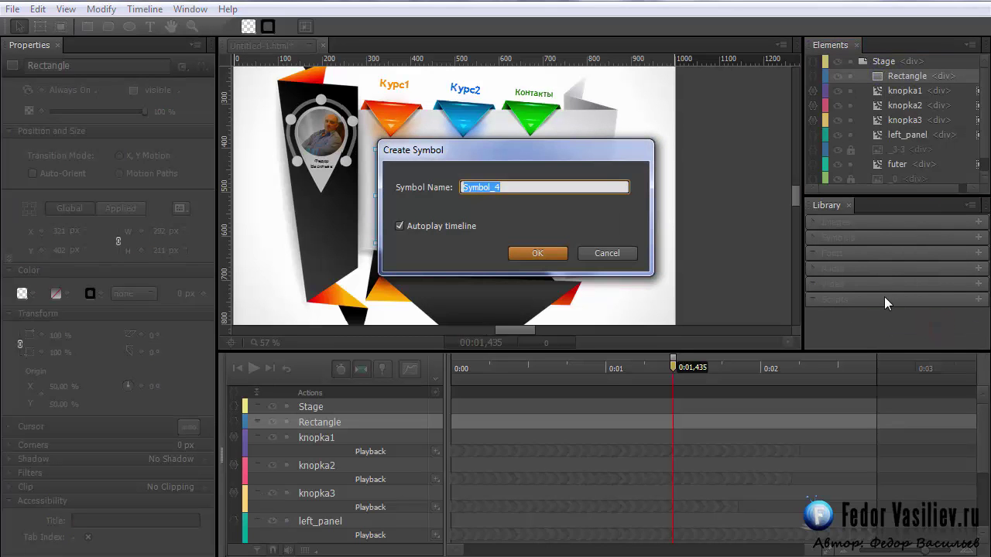
{"action": "type", "text": "vide"}
{"action": "left_click", "coordinate": [554, 253]}
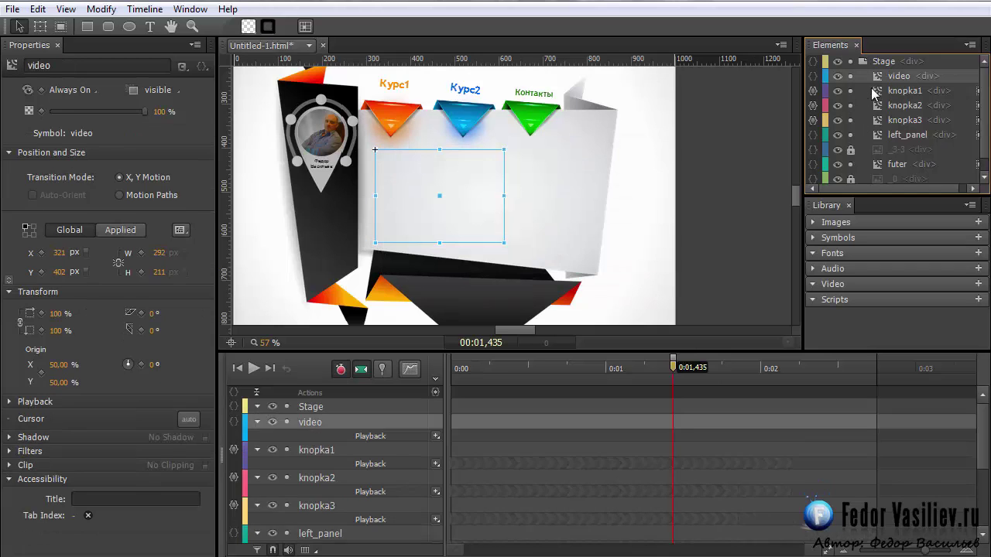
- Open the video symbol and add a creationComplete event to it
{"action": "left_click", "coordinate": [875, 76]}
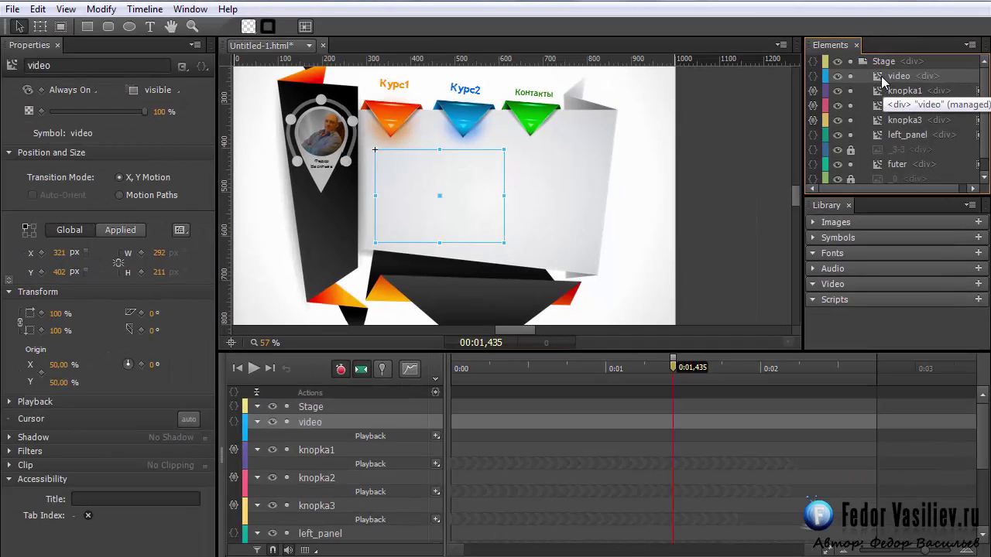
{"action": "double_click", "coordinate": [879, 77]}
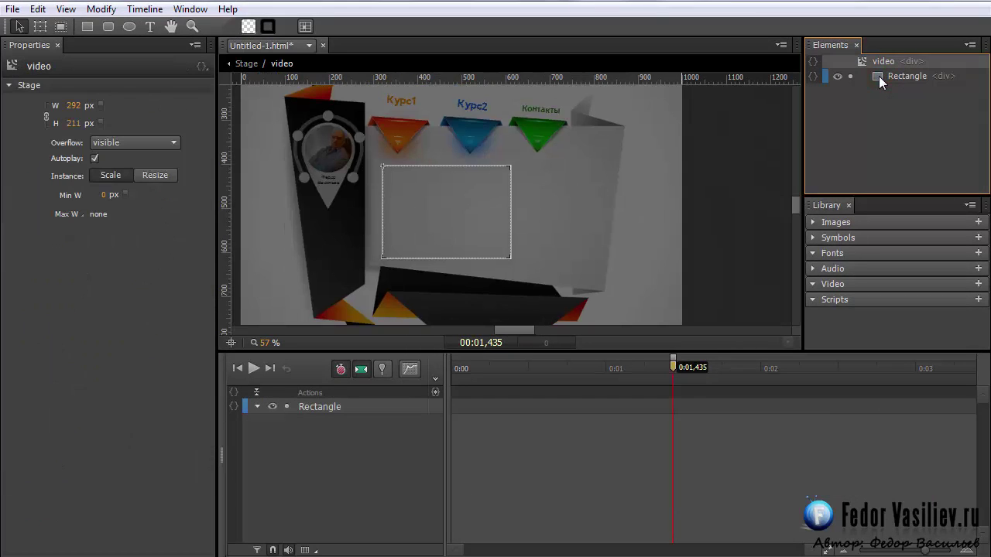
{"action": "left_click", "coordinate": [878, 62]}
{"action": "left_click", "coordinate": [812, 61]}
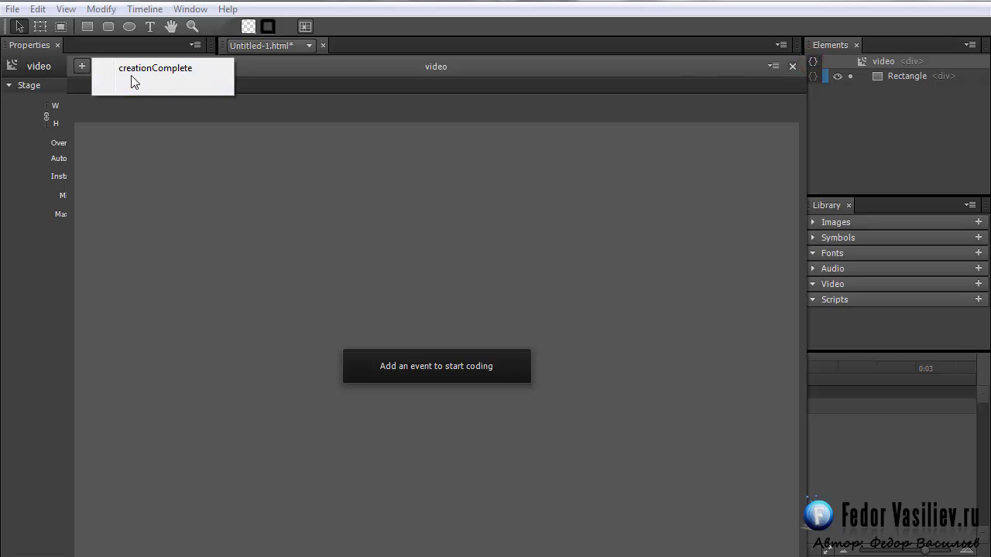
{"action": "left_click", "coordinate": [154, 69]}
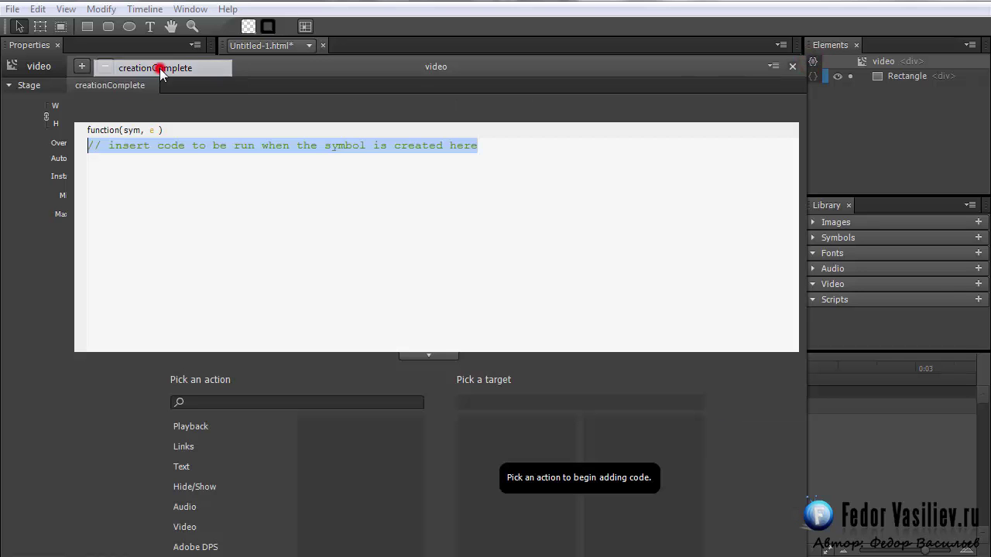
- Replace the placeholder comment with the copied YouTube iframe code for the Rectangle and remove the blank first line
{"action": "key", "text": "BackSpace"}
{"action": "right_click", "coordinate": [171, 181]}
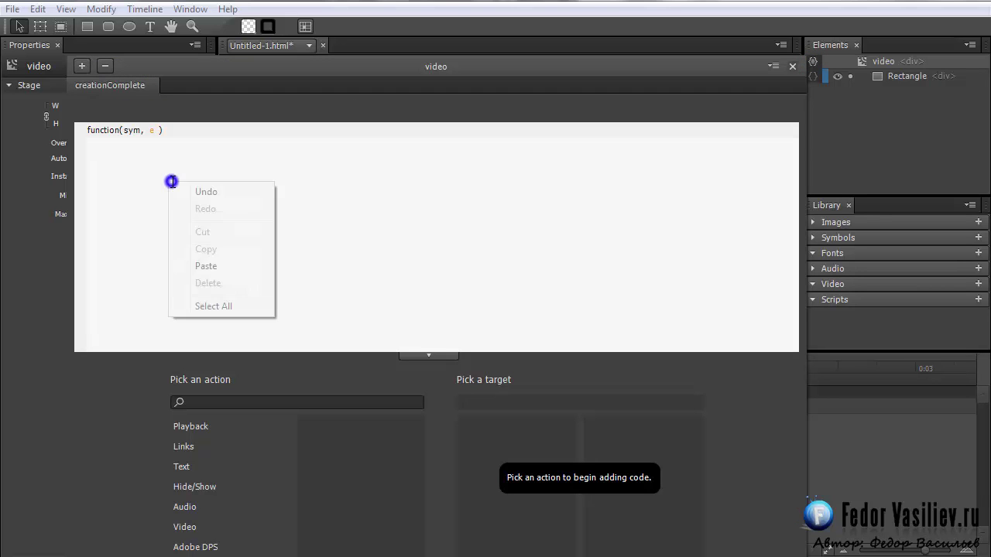
{"action": "left_click", "coordinate": [207, 266]}
{"action": "left_click_drag", "start_coordinate": [243, 77], "coordinate": [314, 36]}
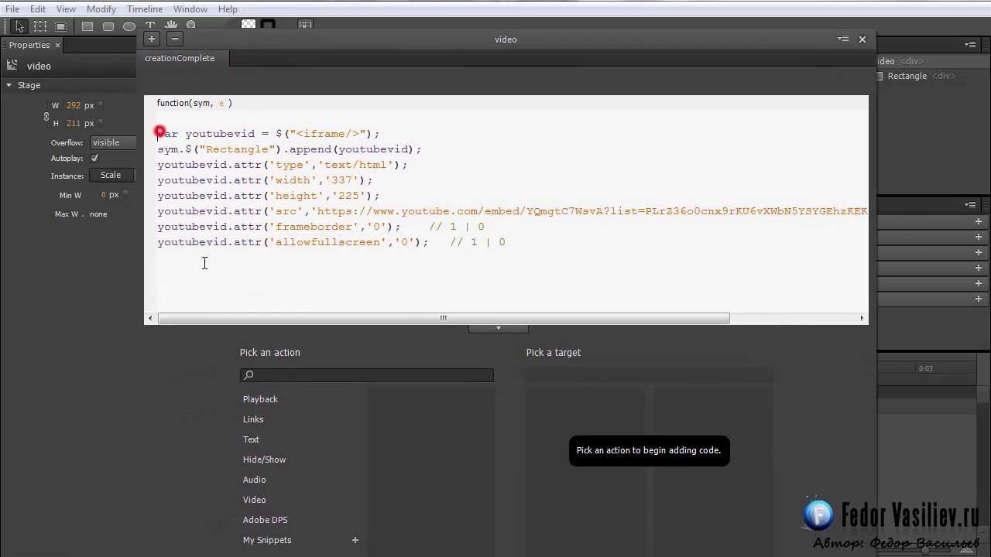
{"action": "key", "text": "BackSpace"}
- Examine the full src link and the width value in the YouTube iframe code
{"action": "left_click", "coordinate": [236, 319]}
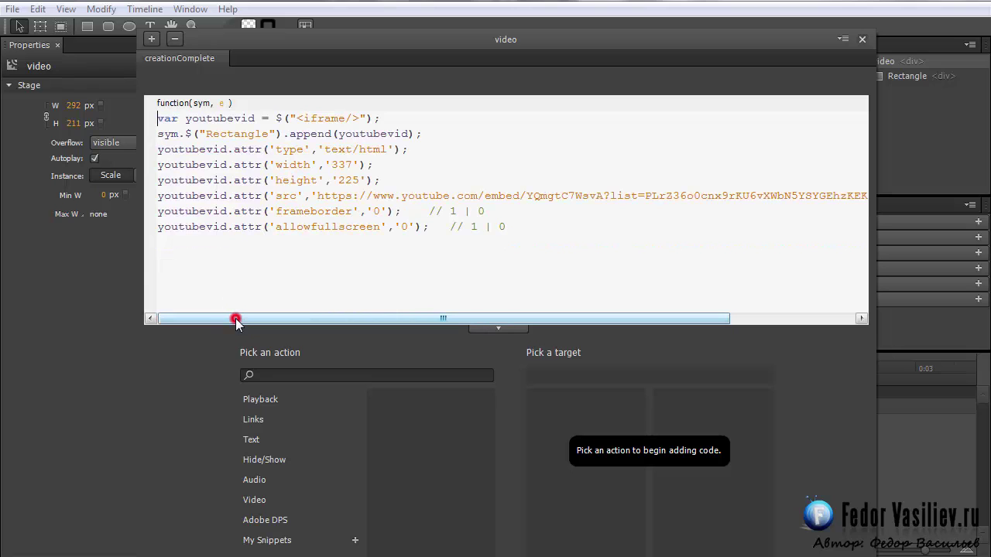
{"action": "left_click_drag", "start_coordinate": [295, 318], "coordinate": [265, 237]}
{"action": "left_click_drag", "start_coordinate": [318, 196], "coordinate": [512, 190]}
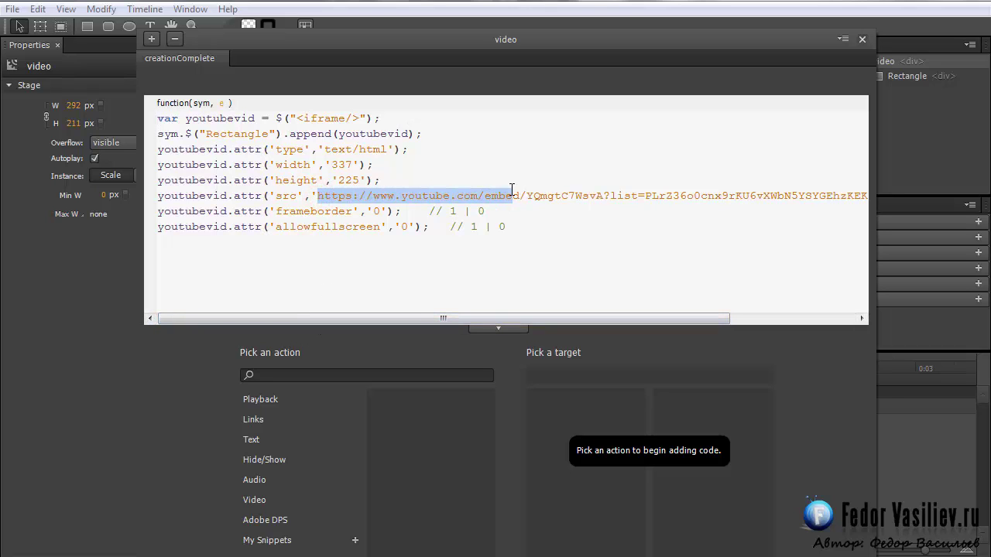
{"action": "left_click_drag", "start_coordinate": [338, 317], "coordinate": [458, 325]}
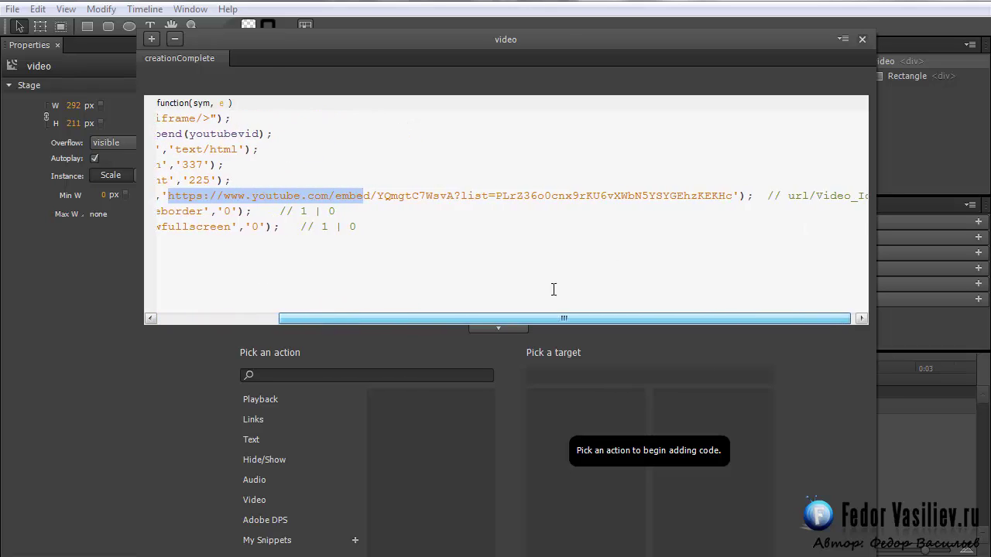
{"action": "left_click_drag", "start_coordinate": [736, 195], "coordinate": [172, 195]}
{"action": "left_click_drag", "start_coordinate": [328, 318], "coordinate": [228, 318]}
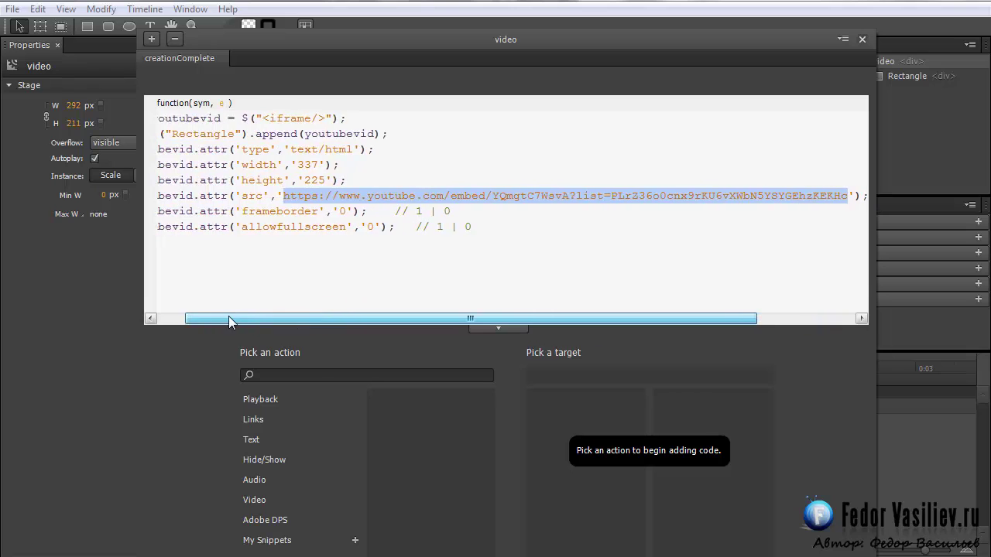
{"action": "left_click", "coordinate": [327, 164]}
{"action": "double_click", "coordinate": [327, 164]}
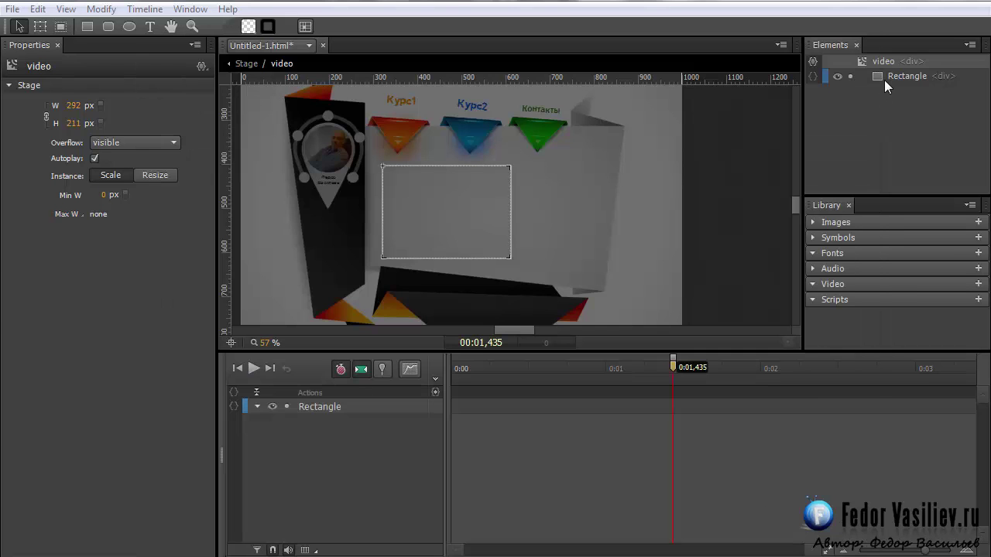
- Close the code editor and resize the Rectangle to 337 px wide and 225 px high, matching the iframe
{"action": "left_click", "coordinate": [884, 77]}
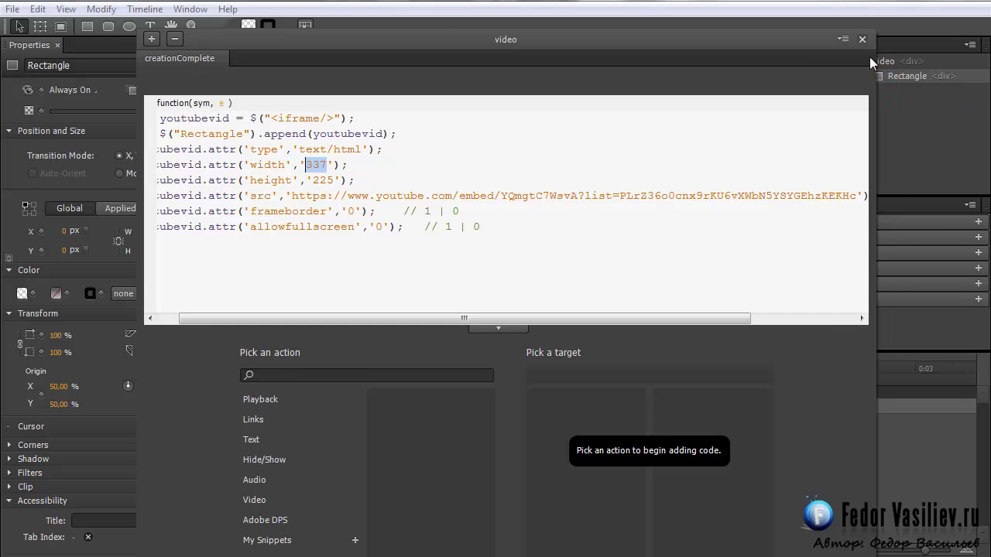
{"action": "left_click", "coordinate": [864, 40]}
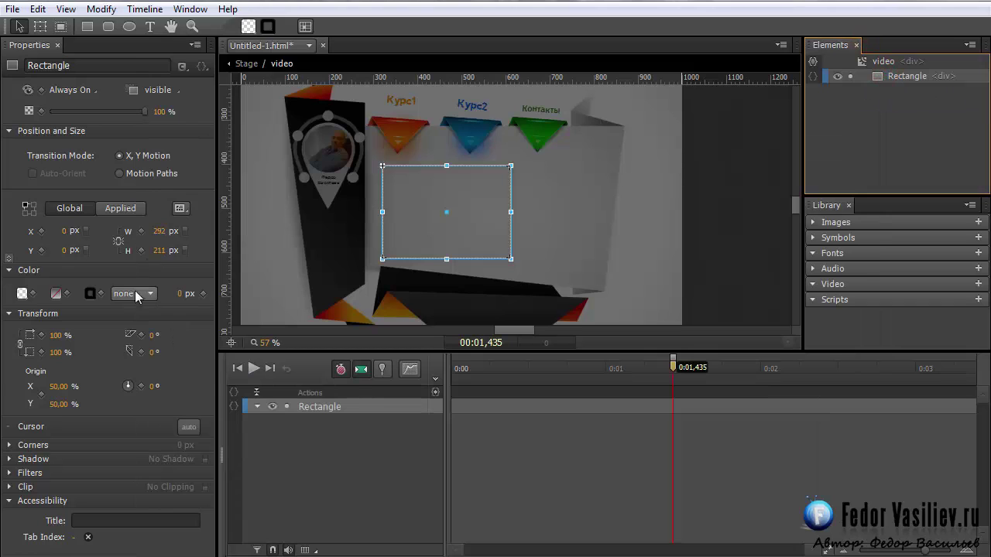
{"action": "left_click", "coordinate": [157, 230]}
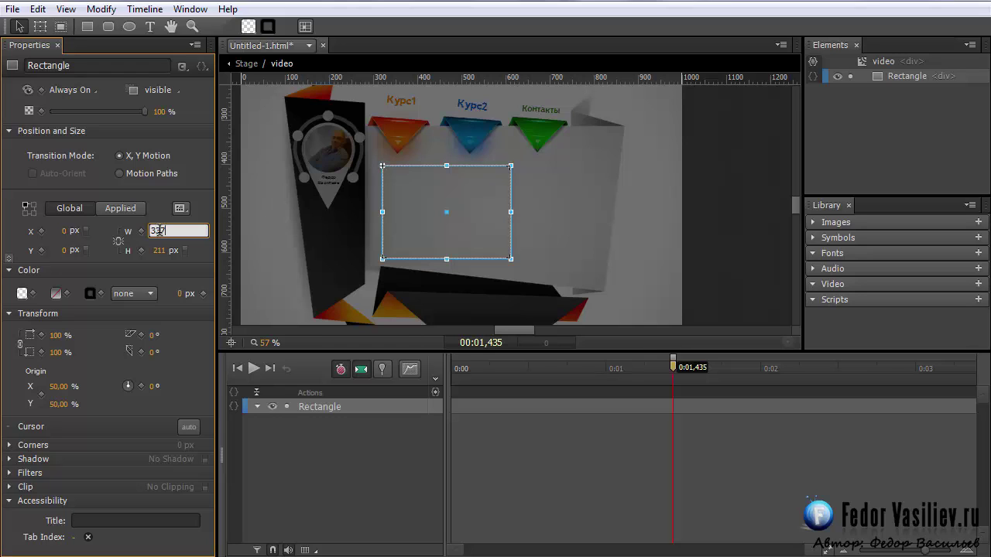
{"action": "key", "text": "Return"}
{"action": "left_click", "coordinate": [161, 252]}
{"action": "type", "text": "225"}
{"action": "key", "text": "Return"}
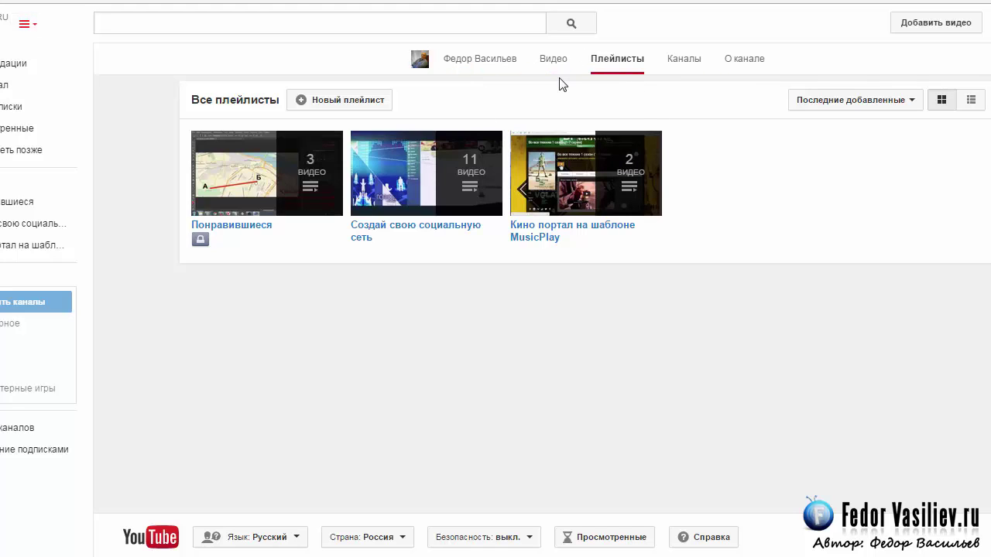
- Switch to YouTube in the browser, open the playlist "Создай свою социальную сеть", pause the video and display its HTML embed code
{"action": "left_click", "coordinate": [611, 58]}
{"action": "left_click", "coordinate": [402, 189]}
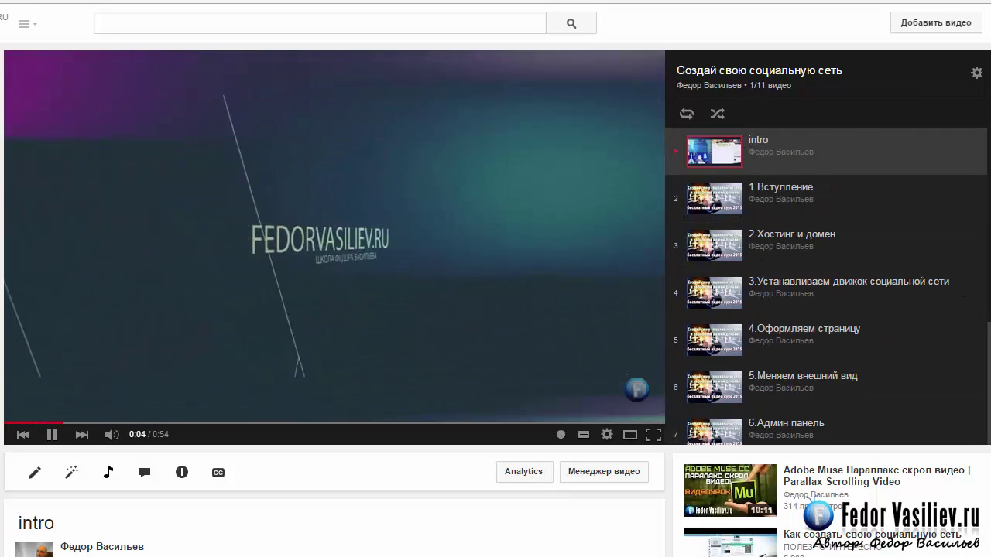
{"action": "left_click", "coordinate": [52, 435]}
{"action": "scroll", "coordinate": [72, 248], "scroll_direction": "down", "scroll_amount": 2}
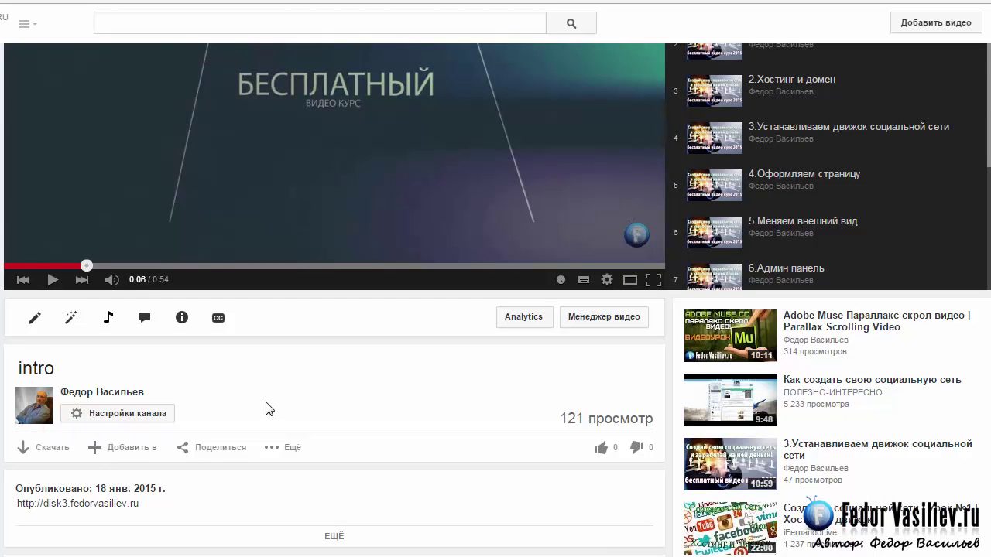
{"action": "left_click", "coordinate": [219, 449]}
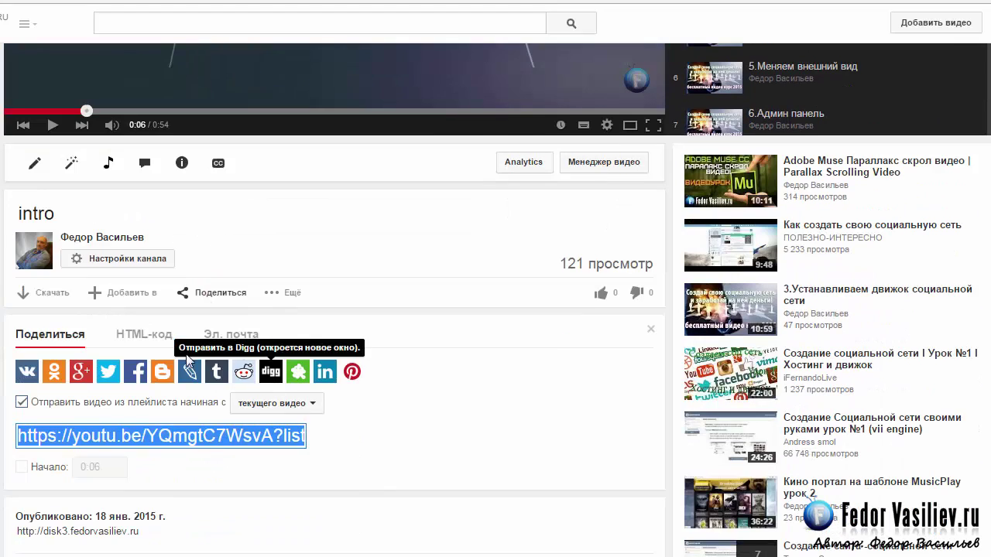
{"action": "left_click", "coordinate": [152, 338]}
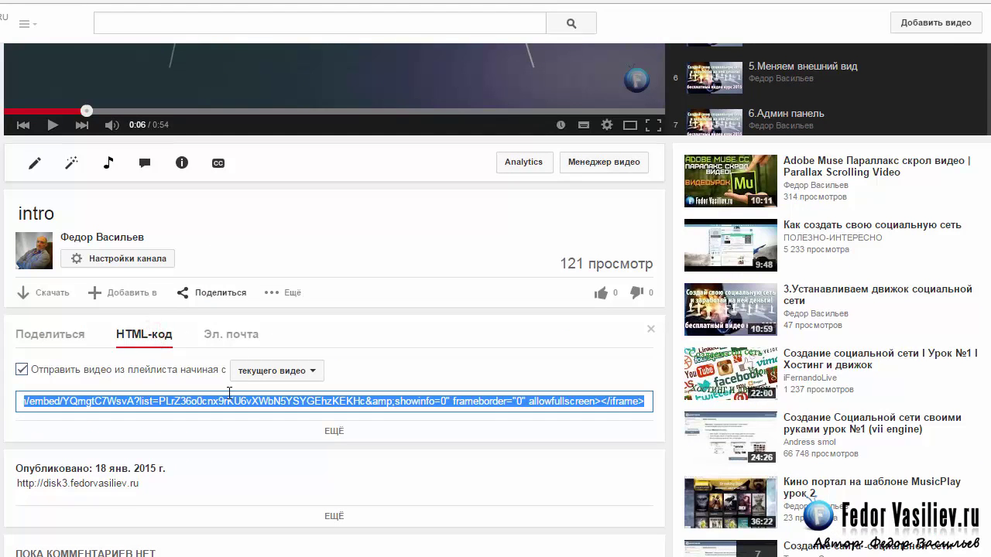
- Locate and highlight the src address in the embed code that the iframe script needs
{"action": "left_click", "coordinate": [142, 401]}
{"action": "left_click", "coordinate": [102, 400]}
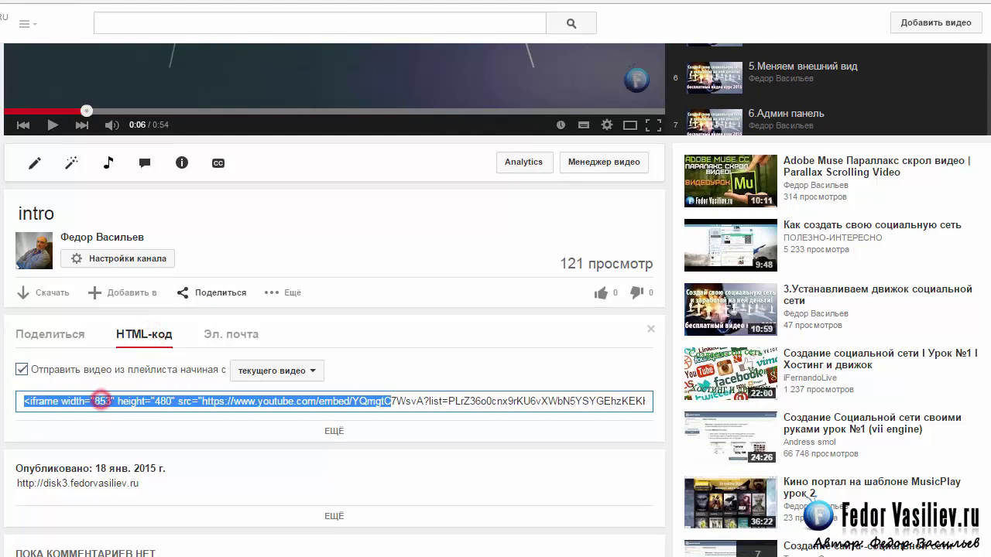
{"action": "left_click", "coordinate": [200, 403]}
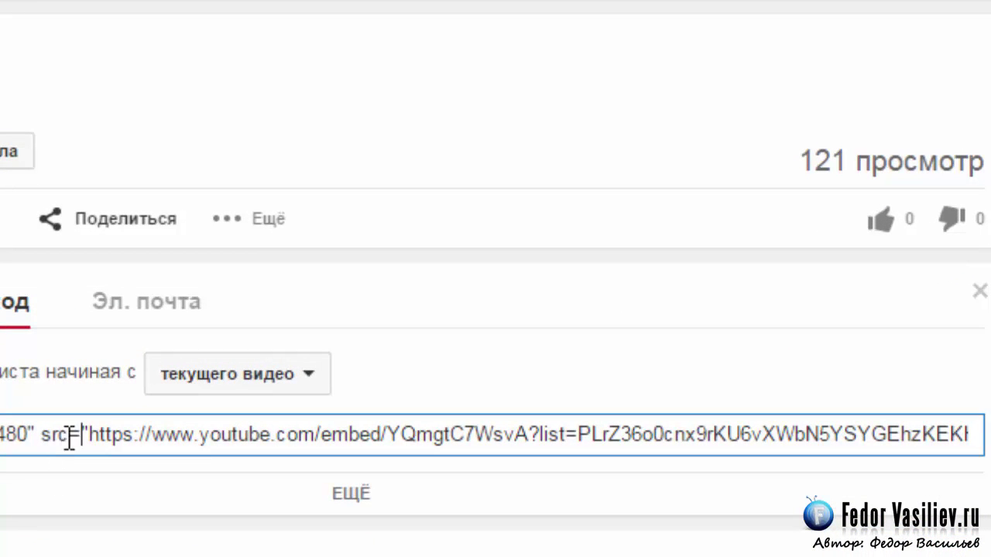
{"action": "left_click_drag", "start_coordinate": [82, 438], "coordinate": [414, 461]}
{"action": "left_click", "coordinate": [89, 436]}
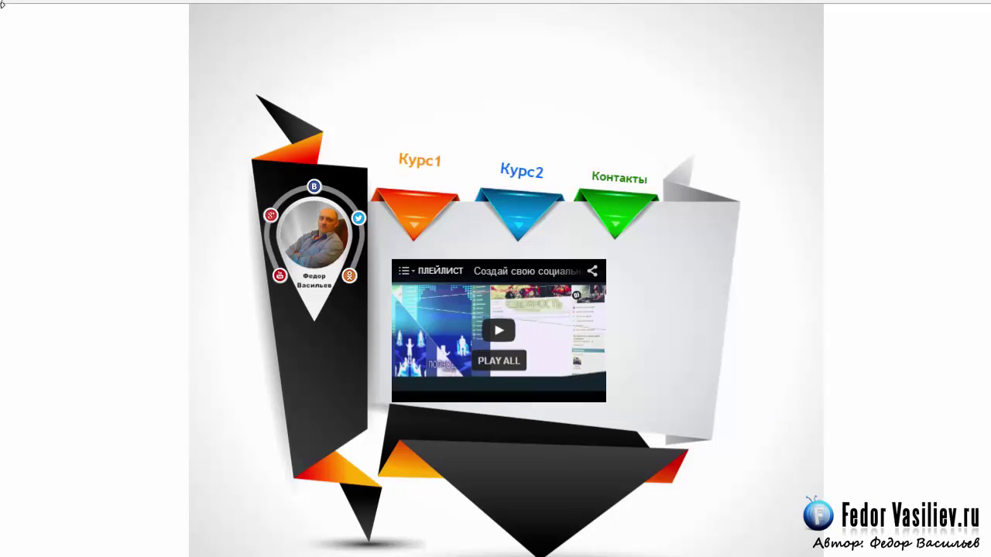
- Reload the page preview in the browser, and return to Edge Animate to move the Rectangle up to Y -7 px
{"action": "key", "text": "F5"}
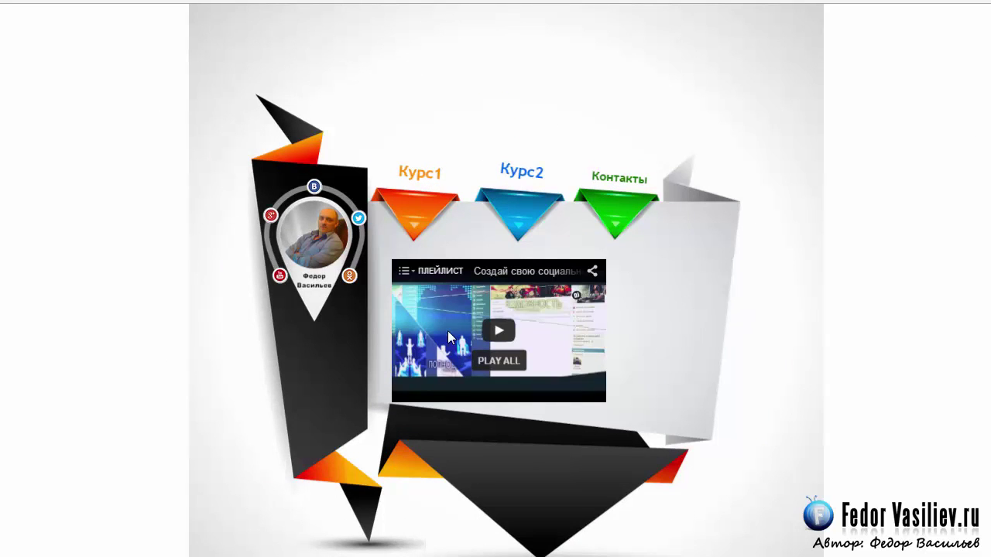
{"action": "key", "text": "alt+Tab"}
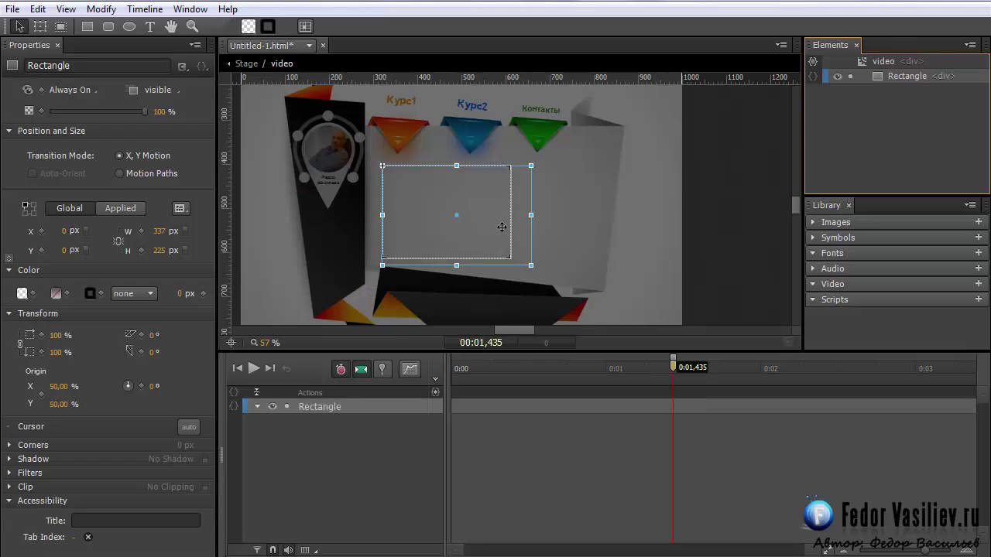
{"action": "left_click", "coordinate": [416, 177]}
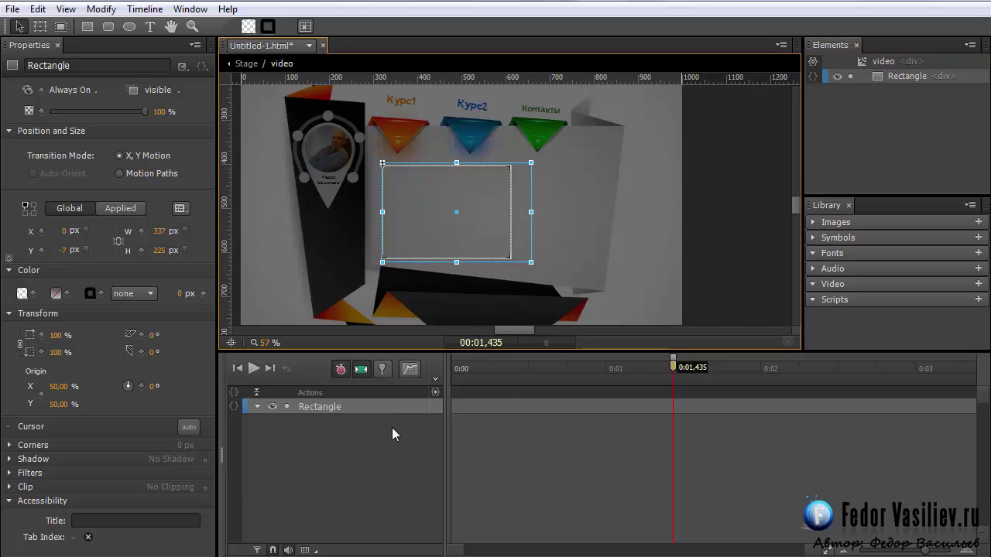
- Set the Rectangle's display to Off at the timeline start and to On at 0:00,250
{"action": "left_click_drag", "start_coordinate": [672, 365], "coordinate": [410, 374]}
{"action": "left_click", "coordinate": [72, 90]}
{"action": "left_click", "coordinate": [93, 119]}
{"action": "left_click", "coordinate": [425, 363]}
{"action": "key", "text": "space"}
{"action": "left_click", "coordinate": [72, 90]}
{"action": "left_click", "coordinate": [82, 134]}
- Use the Pin to create a 0,545 s opacity transition from 0% on the Rectangle starting at 0:00,250, and invert the transition
{"action": "left_click", "coordinate": [382, 369]}
{"action": "left_click_drag", "start_coordinate": [490, 368], "coordinate": [574, 387]}
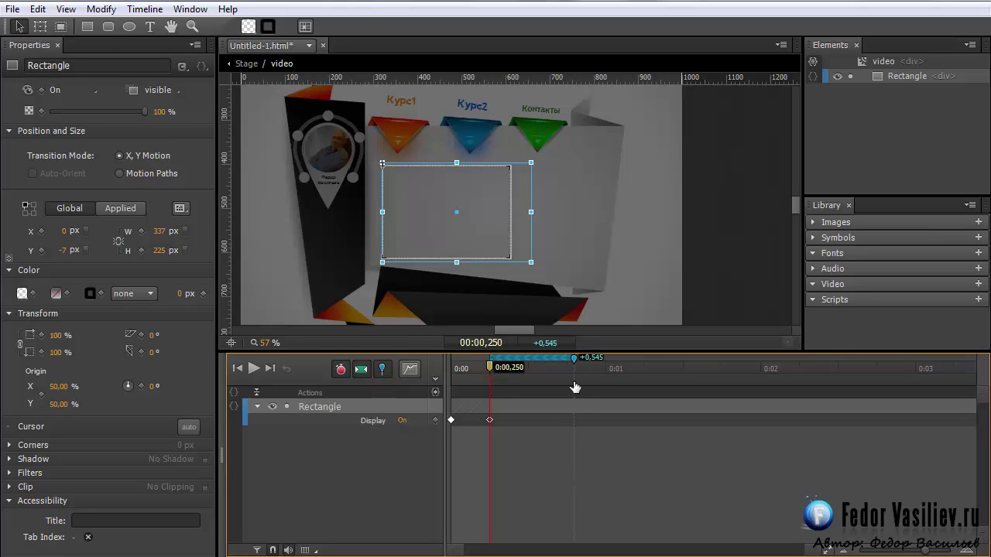
{"action": "left_click", "coordinate": [159, 111]}
{"action": "type", "text": "0"}
{"action": "key", "text": "Return"}
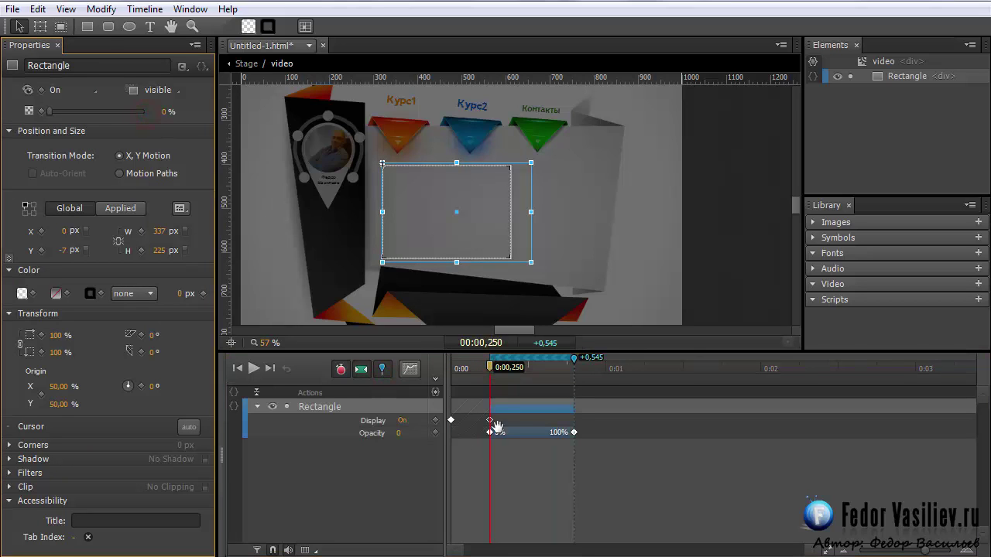
{"action": "right_click", "coordinate": [531, 431]}
{"action": "left_click", "coordinate": [588, 527]}
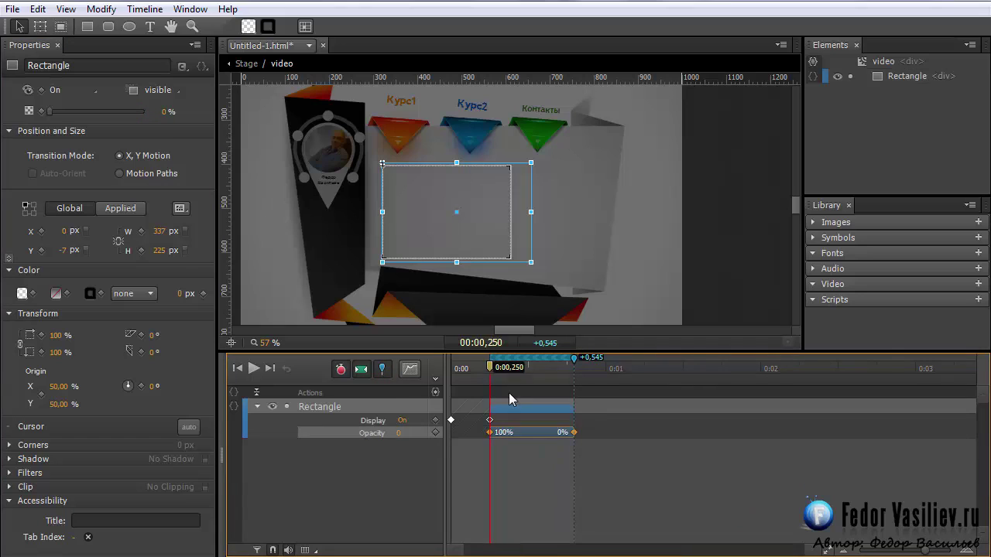
- Turn off the Pin and apply Linear easing to the Rectangle's transition
{"action": "left_click", "coordinate": [381, 368]}
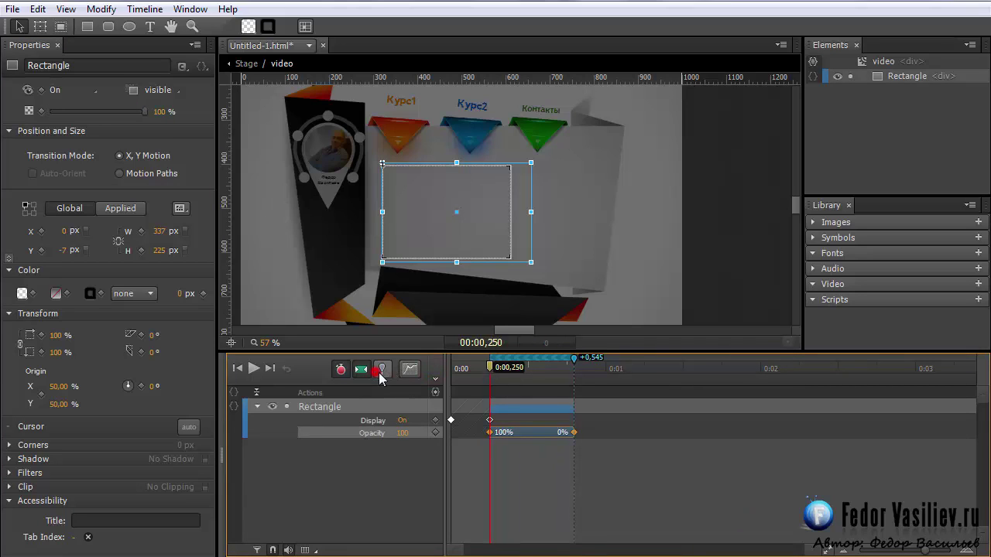
{"action": "left_click", "coordinate": [517, 409]}
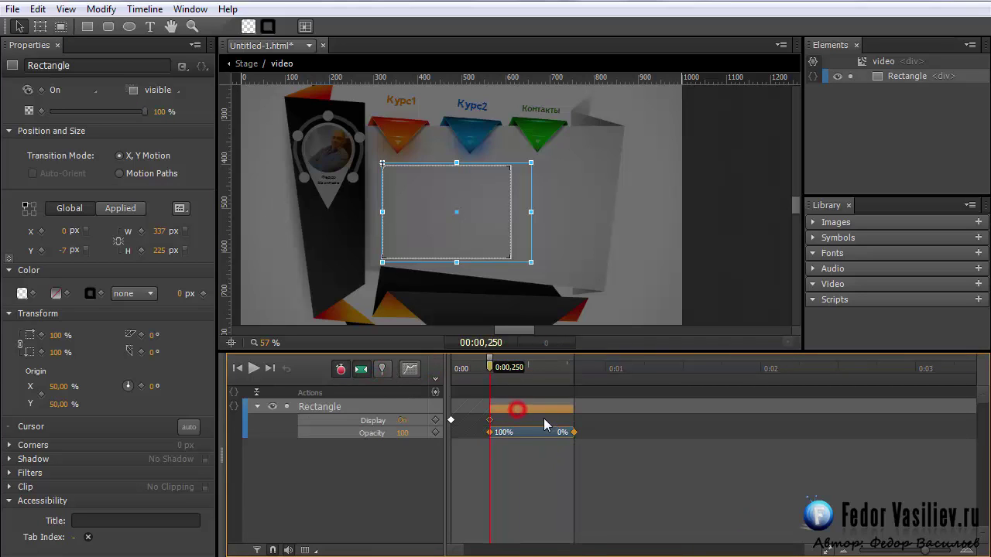
{"action": "left_click", "coordinate": [410, 369]}
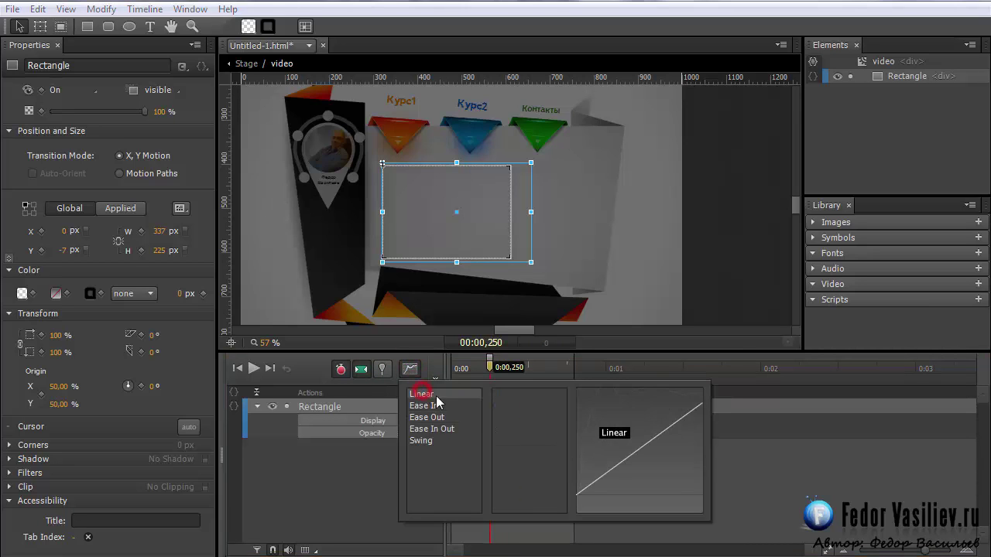
{"action": "left_click", "coordinate": [434, 393]}
- Play and scrub the video symbol's timeline to check the Rectangle's fade
{"action": "left_click_drag", "start_coordinate": [497, 366], "coordinate": [468, 367]}
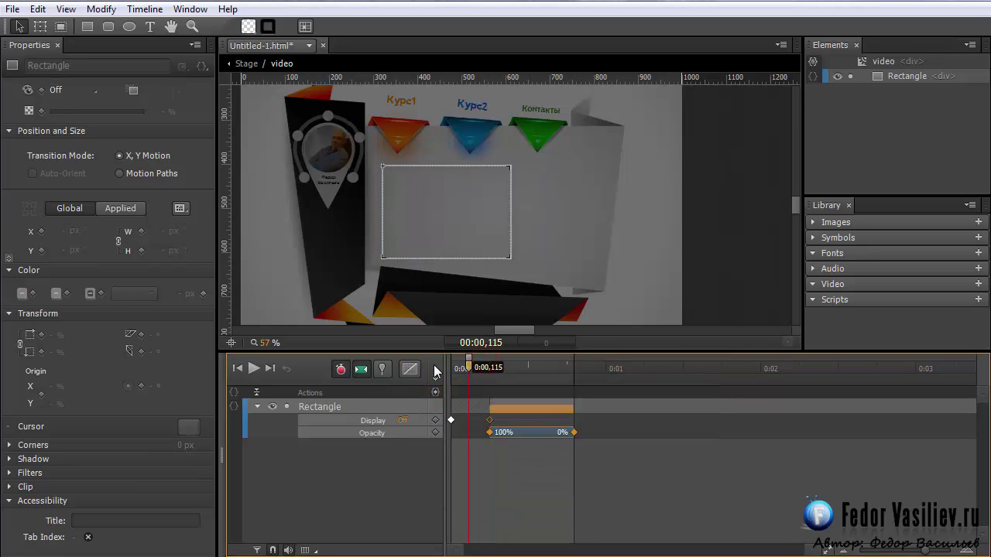
{"action": "left_click", "coordinate": [254, 369]}
{"action": "left_click", "coordinate": [486, 370]}
{"action": "left_click_drag", "start_coordinate": [486, 370], "coordinate": [549, 368]}
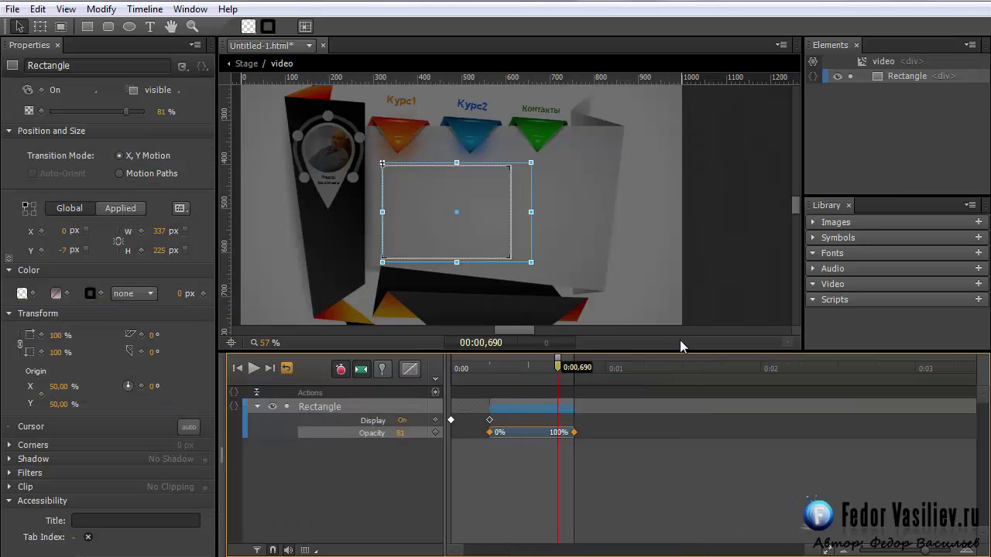
- Return to the Stage, open the left_panel symbol at 0:02,625 and select the ok2 social icon
{"action": "left_click", "coordinate": [246, 64]}
{"action": "left_click", "coordinate": [883, 135]}
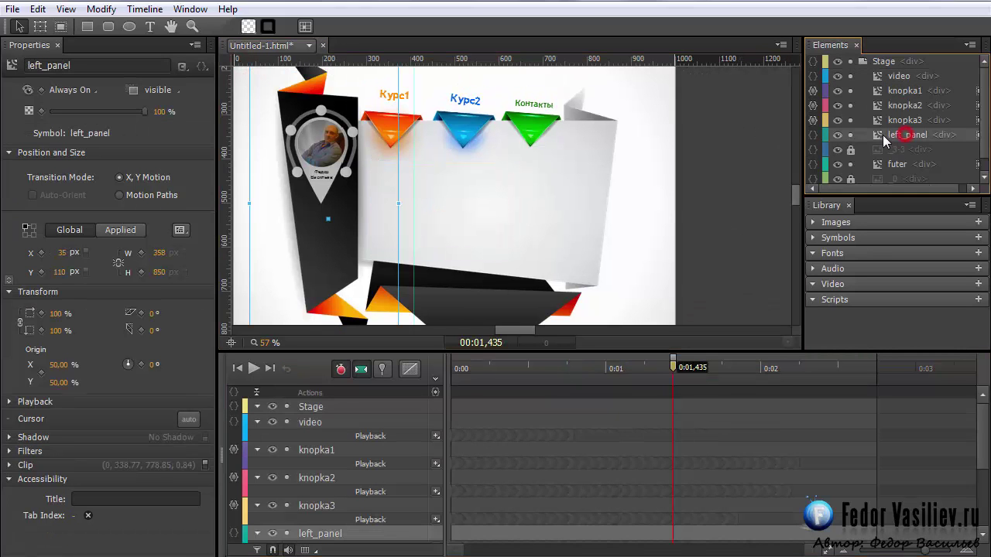
{"action": "double_click", "coordinate": [879, 134]}
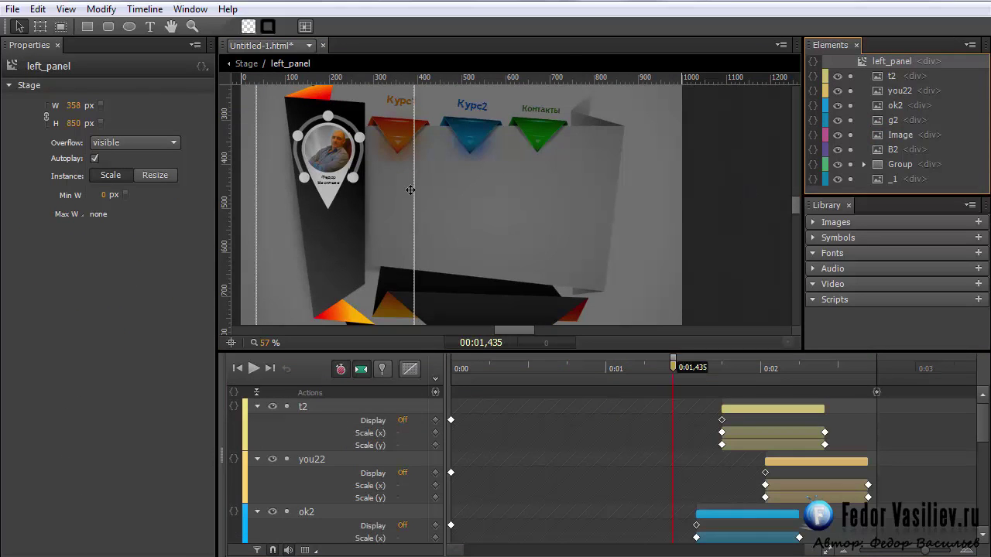
{"action": "left_click_drag", "start_coordinate": [664, 366], "coordinate": [857, 367]}
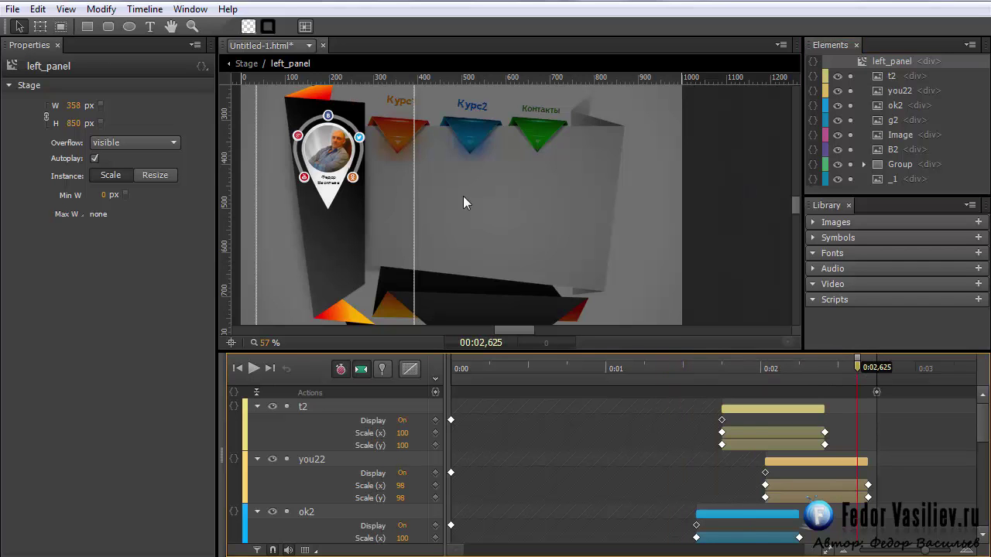
{"action": "left_click_drag", "start_coordinate": [263, 342], "coordinate": [307, 343]}
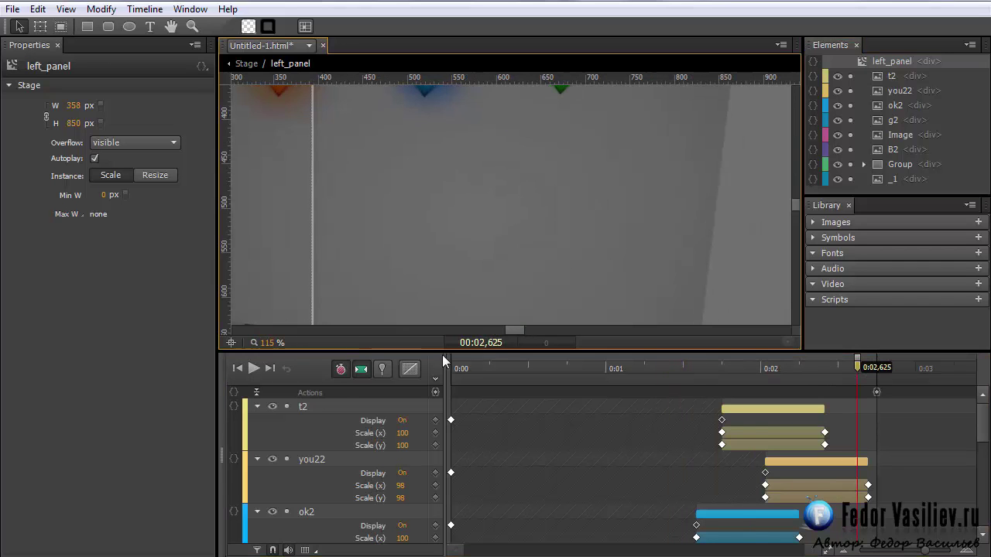
{"action": "left_click_drag", "start_coordinate": [512, 330], "coordinate": [495, 334]}
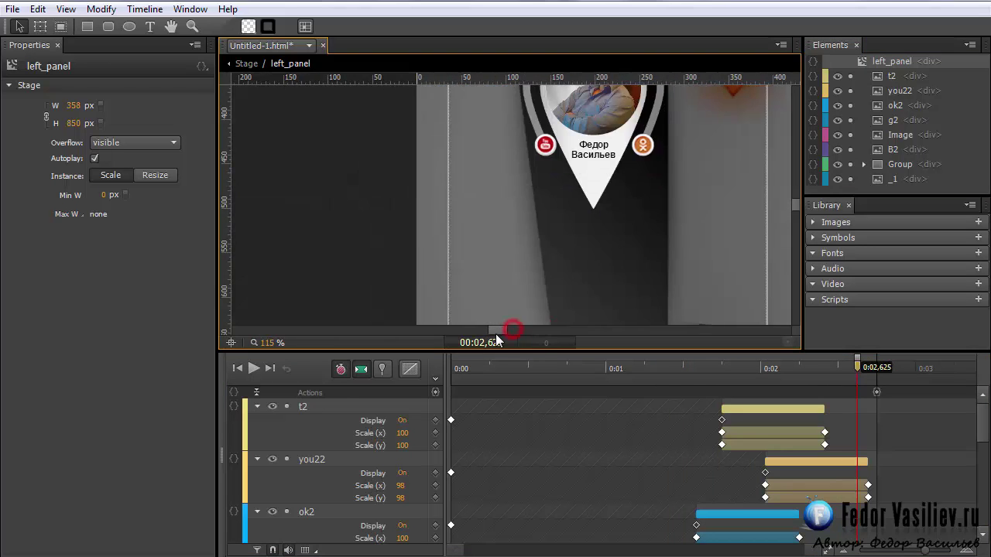
{"action": "left_click", "coordinate": [640, 147]}
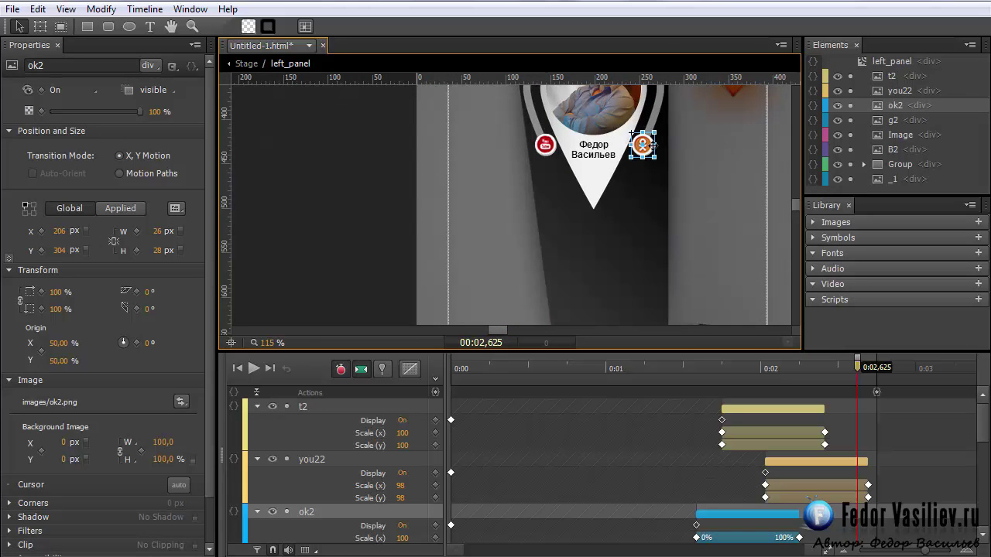
- Add a click event to ok2 with the Link in New Window action, highlight its placeholder URL and close the code editor
{"action": "left_click", "coordinate": [812, 105]}
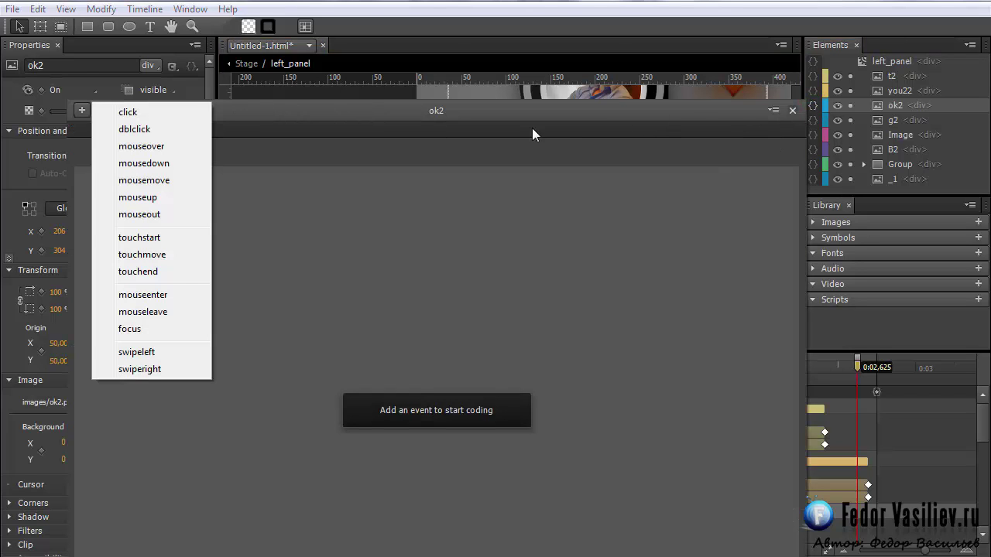
{"action": "left_click_drag", "start_coordinate": [281, 114], "coordinate": [383, 39]}
{"action": "left_click", "coordinate": [184, 35]}
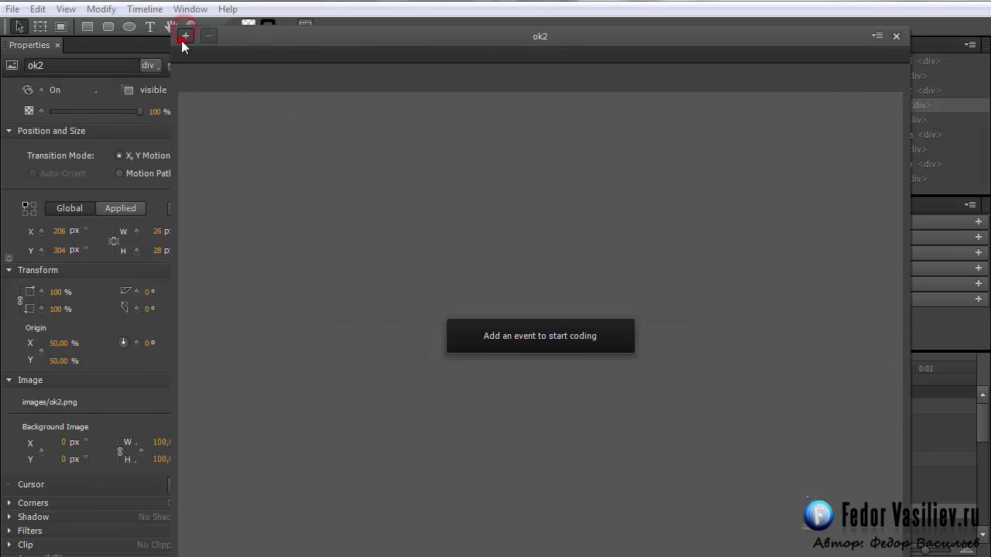
{"action": "left_click", "coordinate": [224, 39]}
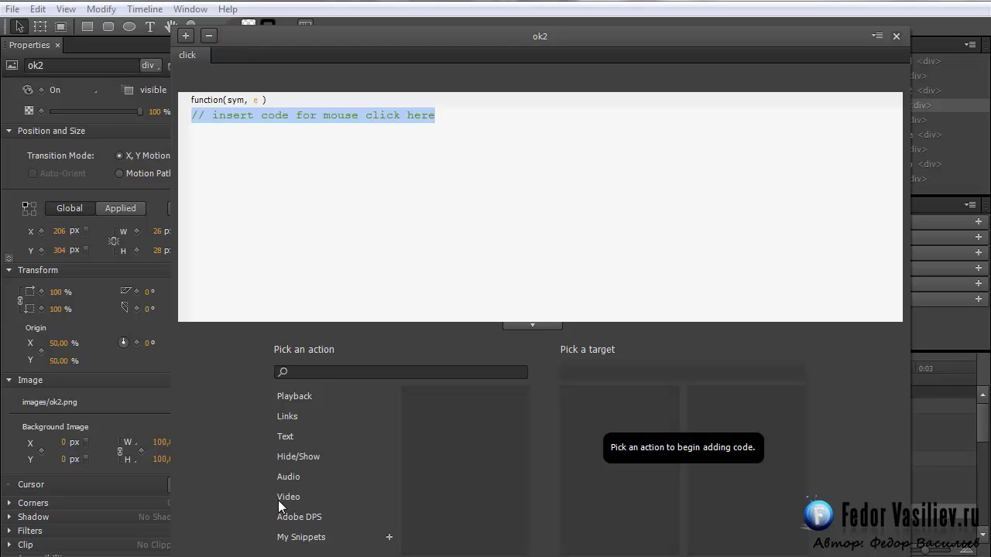
{"action": "left_click", "coordinate": [283, 418]}
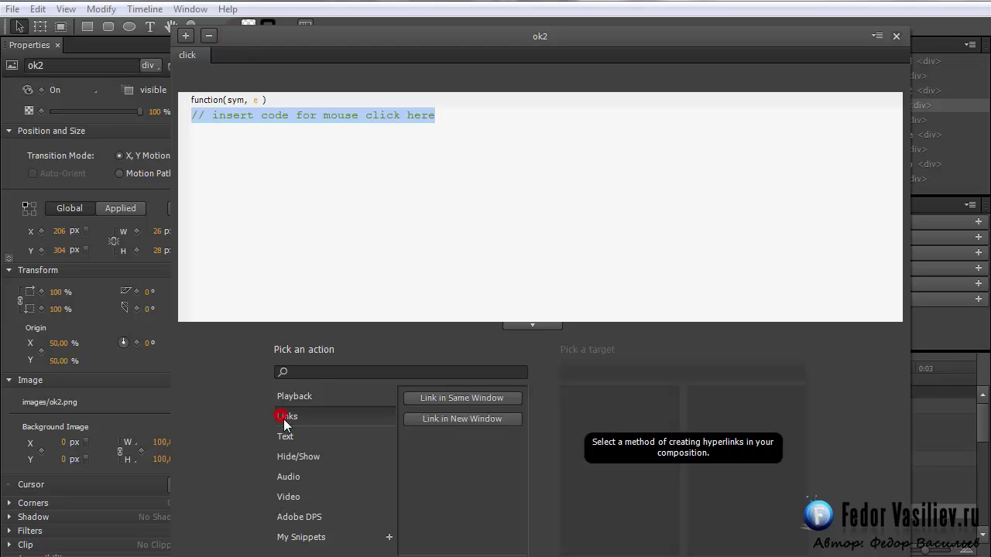
{"action": "left_click", "coordinate": [453, 418]}
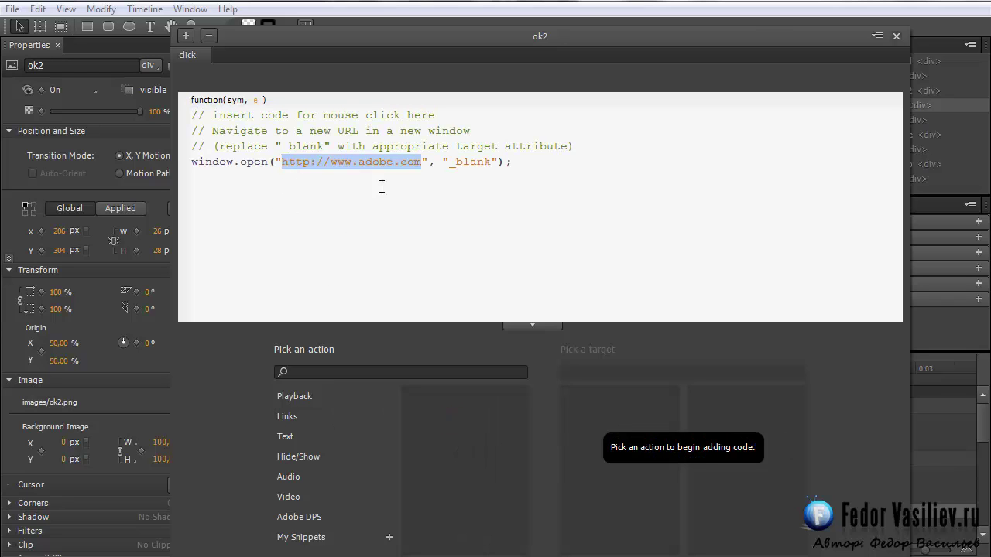
{"action": "left_click", "coordinate": [364, 162]}
{"action": "left_click_drag", "start_coordinate": [422, 161], "coordinate": [282, 165]}
{"action": "left_click", "coordinate": [897, 36]}
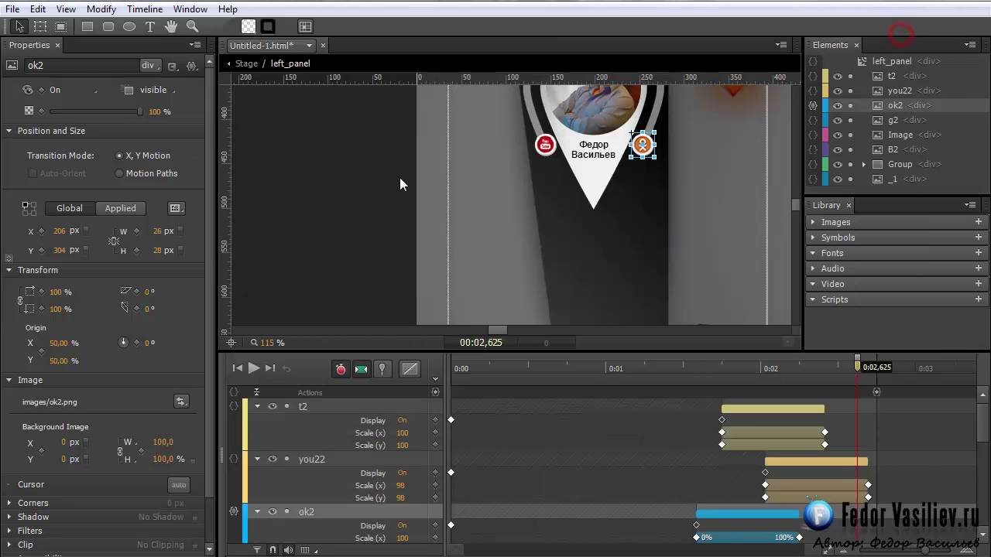
- Return to the Stage and open the video symbol with the playhead at 0:00,250
{"action": "left_click", "coordinate": [246, 63]}
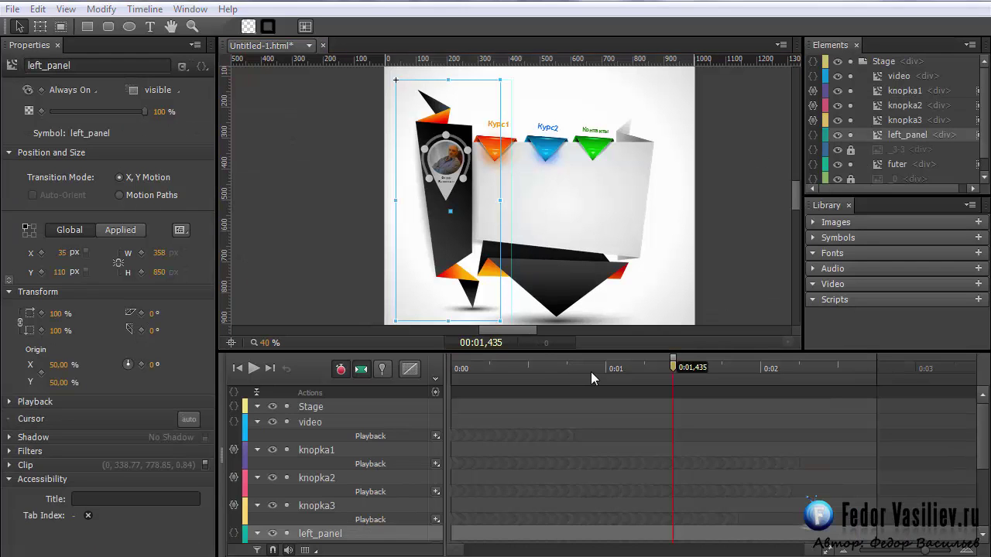
{"action": "left_click_drag", "start_coordinate": [663, 367], "coordinate": [721, 367]}
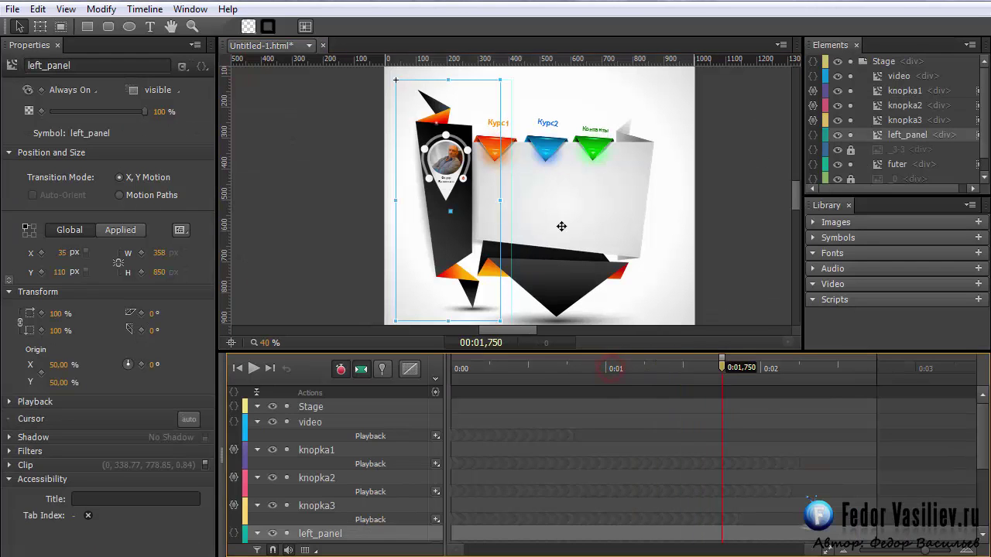
{"action": "left_click", "coordinate": [883, 76]}
{"action": "double_click", "coordinate": [883, 77]}
{"action": "left_click_drag", "start_coordinate": [616, 371], "coordinate": [489, 370]}
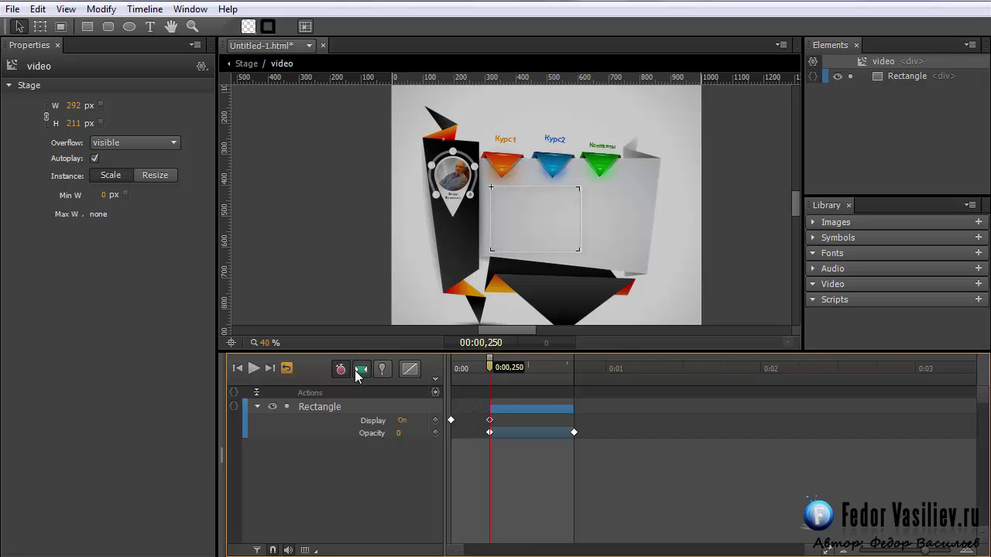
- Add a text box beside the video frame and paste the course description about "Создай свою социальную сеть и заработай на ней деньги"
{"action": "left_click", "coordinate": [151, 27]}
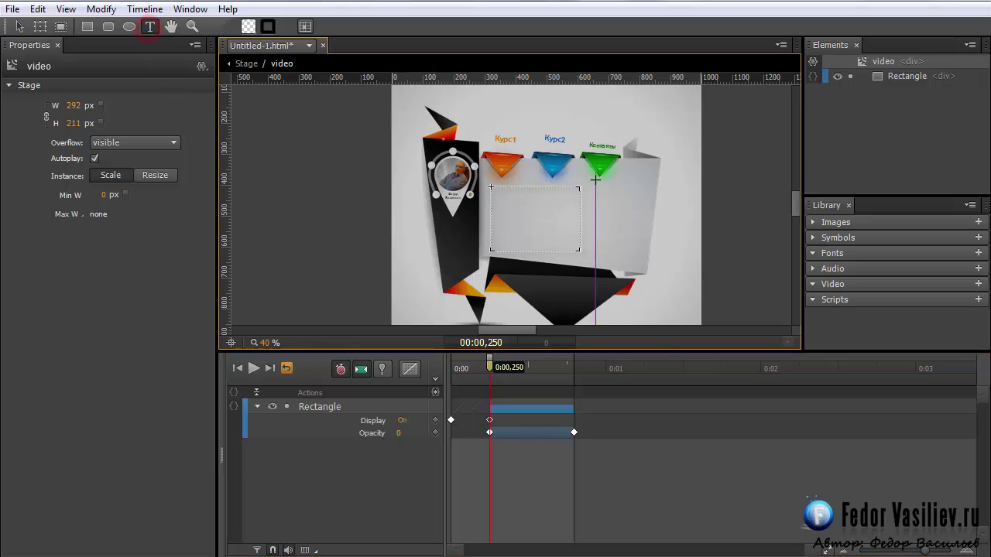
{"action": "left_click_drag", "start_coordinate": [588, 184], "coordinate": [619, 234]}
{"action": "right_click", "coordinate": [452, 206]}
{"action": "left_click", "coordinate": [496, 274]}
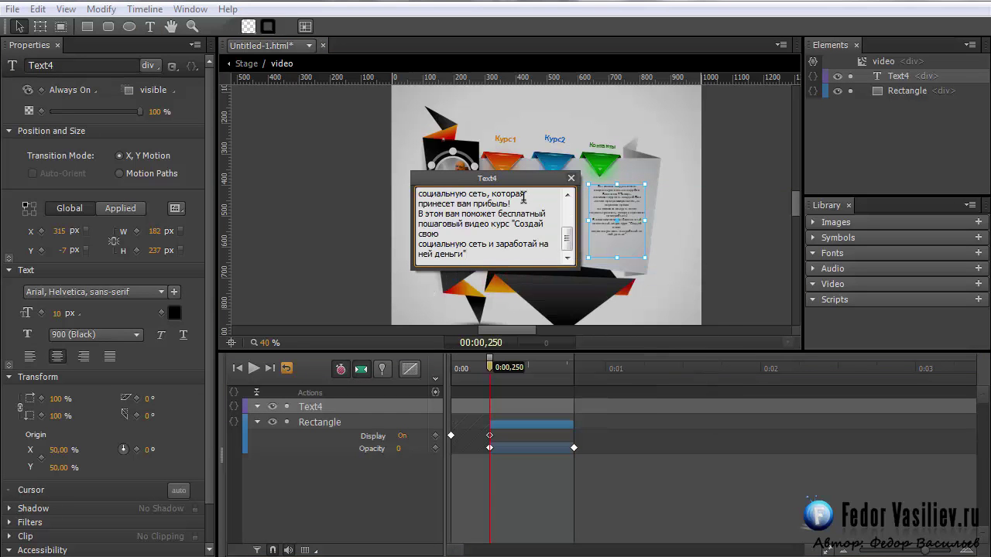
- Left-align the course description text and move its box down to about Y 15 px
{"action": "left_click", "coordinate": [39, 357]}
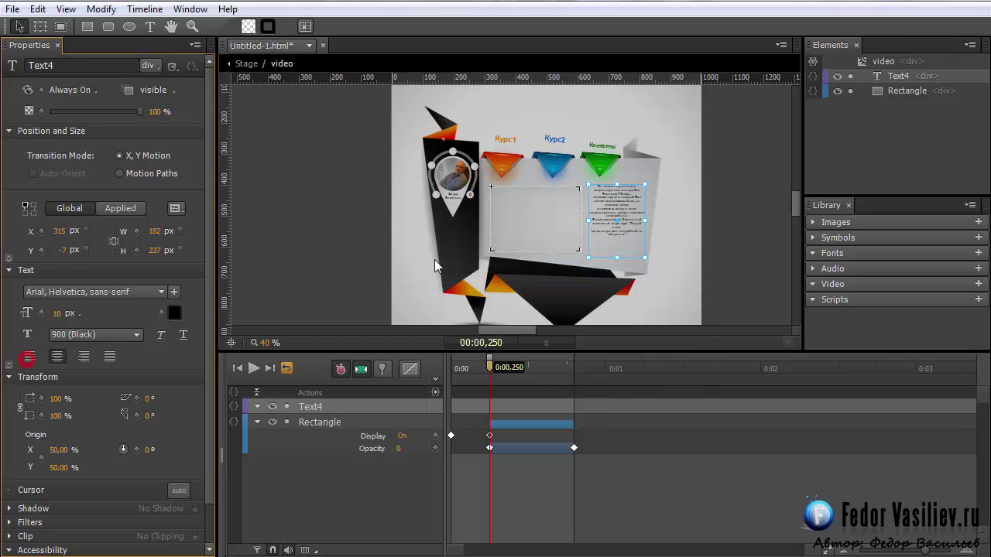
{"action": "double_click", "coordinate": [610, 211]}
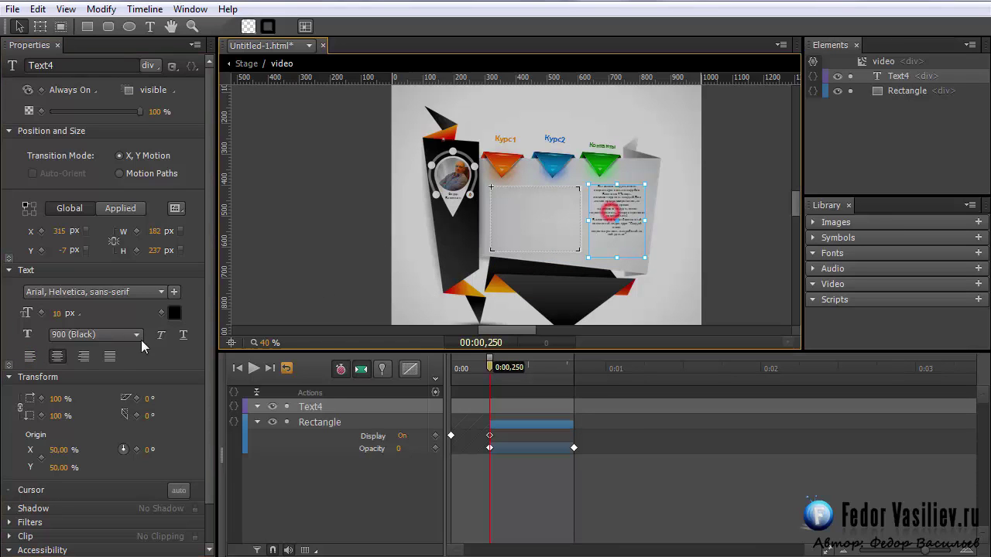
{"action": "left_click", "coordinate": [30, 356]}
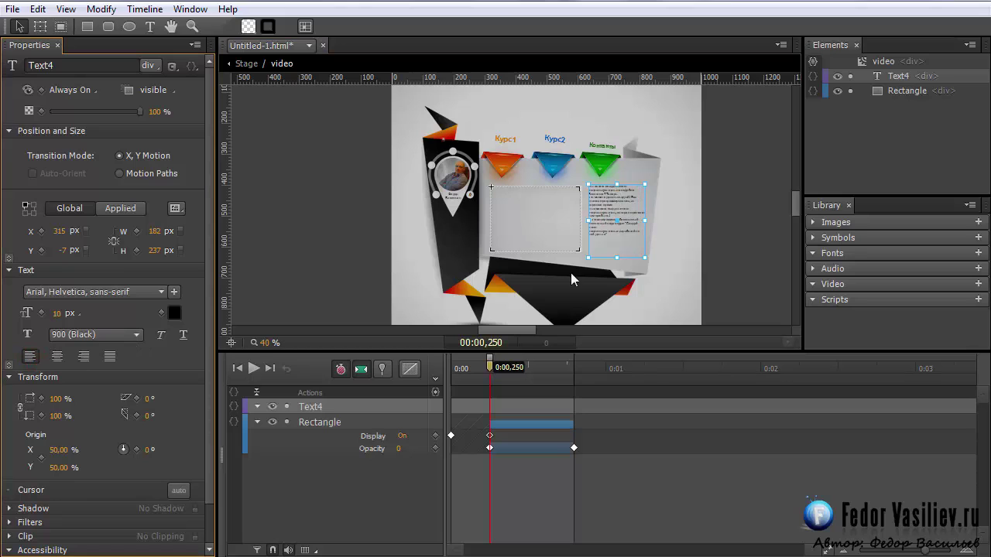
{"action": "left_click_drag", "start_coordinate": [616, 233], "coordinate": [610, 234]}
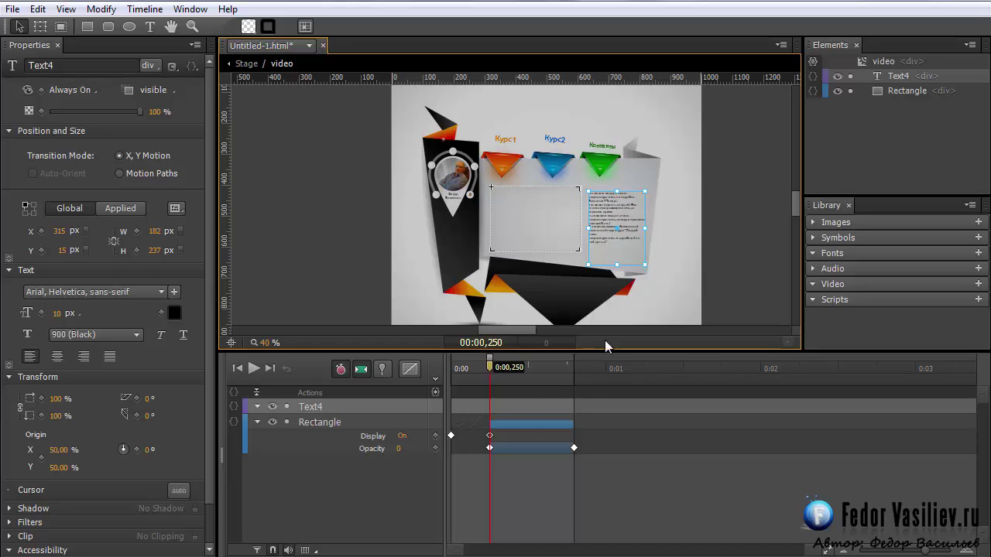
- Animate the text box upward to Y -4 px between 0:00,250 and 0:00,795 with the Pin
{"action": "left_click", "coordinate": [382, 370]}
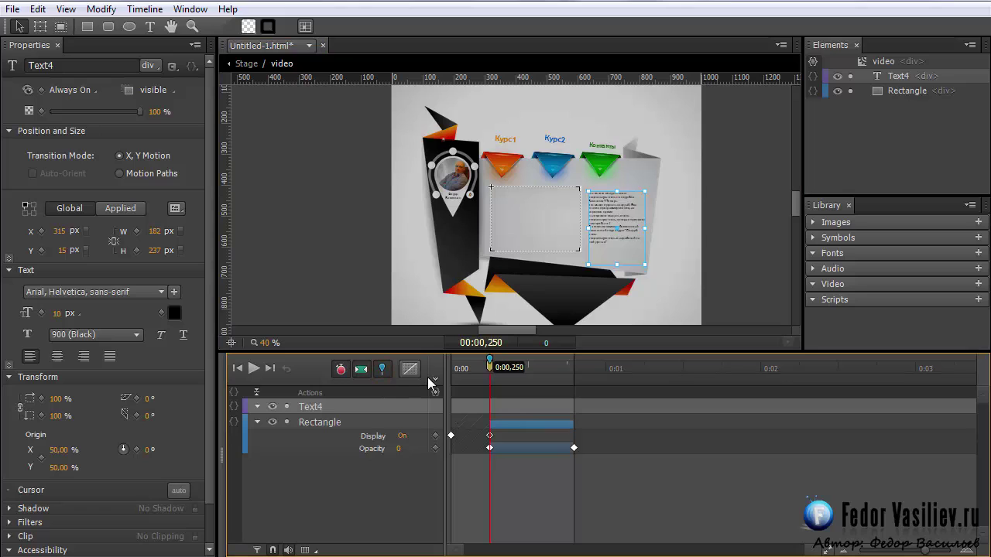
{"action": "left_click_drag", "start_coordinate": [490, 370], "coordinate": [572, 392]}
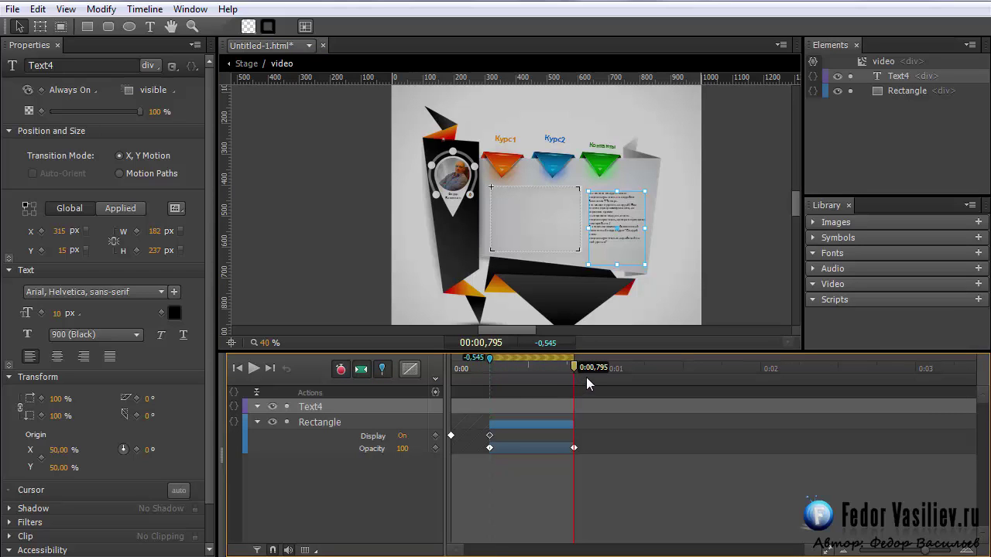
{"action": "key", "text": "Up"}
{"action": "key", "text": "Up"}
{"action": "key", "text": "Up"}
{"action": "key", "text": "Up"}
{"action": "key", "text": "Up"}
{"action": "key", "text": "Up"}
{"action": "key", "text": "Up"}
{"action": "key", "text": "Up"}
{"action": "key", "text": "Up"}
{"action": "key", "text": "Up"}
{"action": "key", "text": "Up"}
{"action": "key", "text": "Up"}
{"action": "key", "text": "Up"}
{"action": "key", "text": "Up"}
{"action": "key", "text": "Up"}
{"action": "key", "text": "Up"}
{"action": "key", "text": "Up"}
{"action": "key", "text": "Up"}
{"action": "key", "text": "Up"}
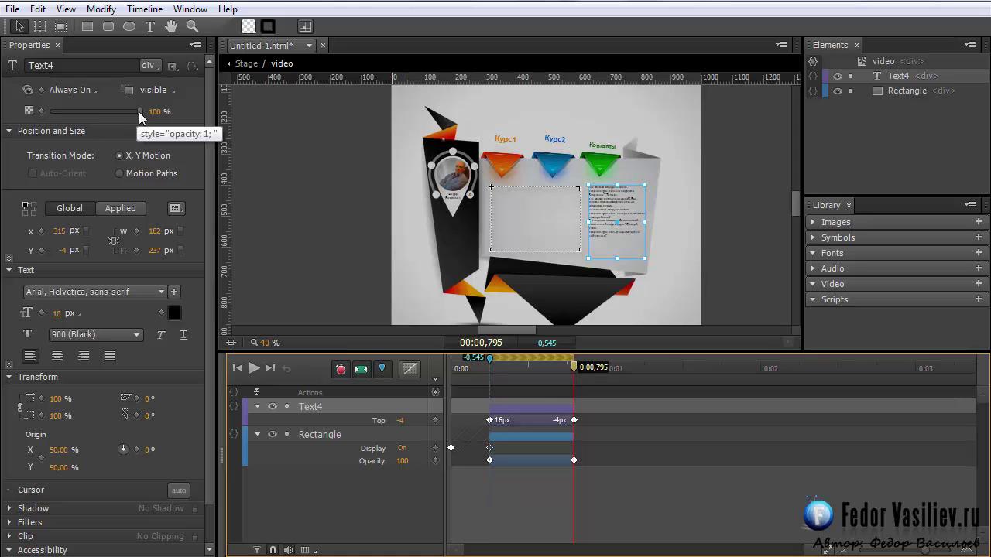
- Fade the course description text in from 0% to 100% opacity between 0:00,250 and 0:00,795 and play back the animation
{"action": "left_click_drag", "start_coordinate": [139, 112], "coordinate": [16, 113]}
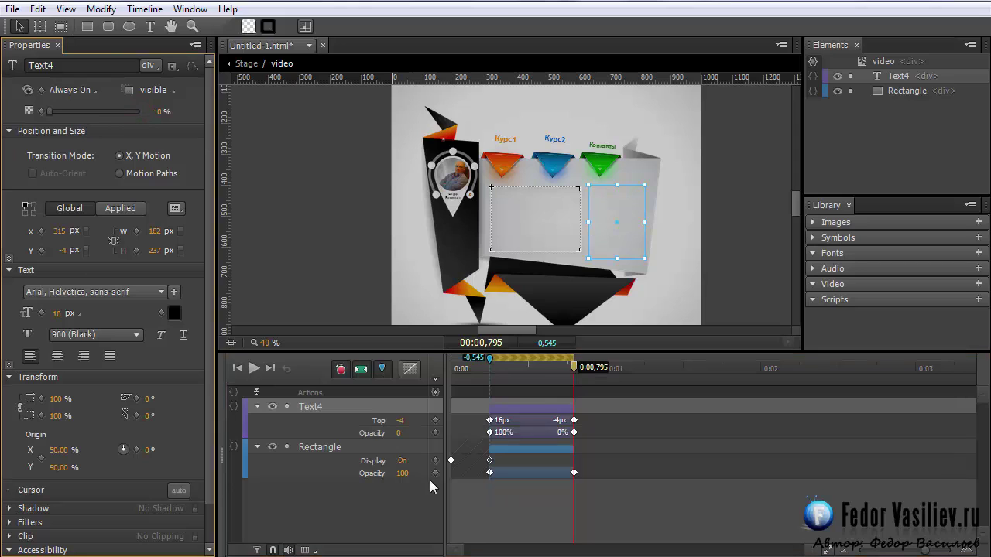
{"action": "left_click", "coordinate": [515, 433]}
{"action": "right_click", "coordinate": [520, 438]}
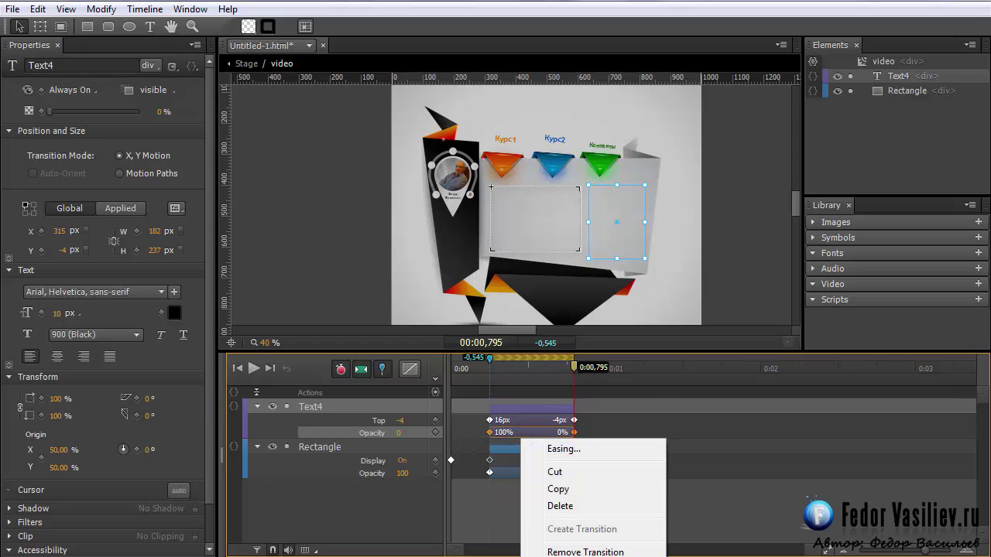
{"action": "left_click", "coordinate": [561, 539]}
{"action": "left_click", "coordinate": [478, 365]}
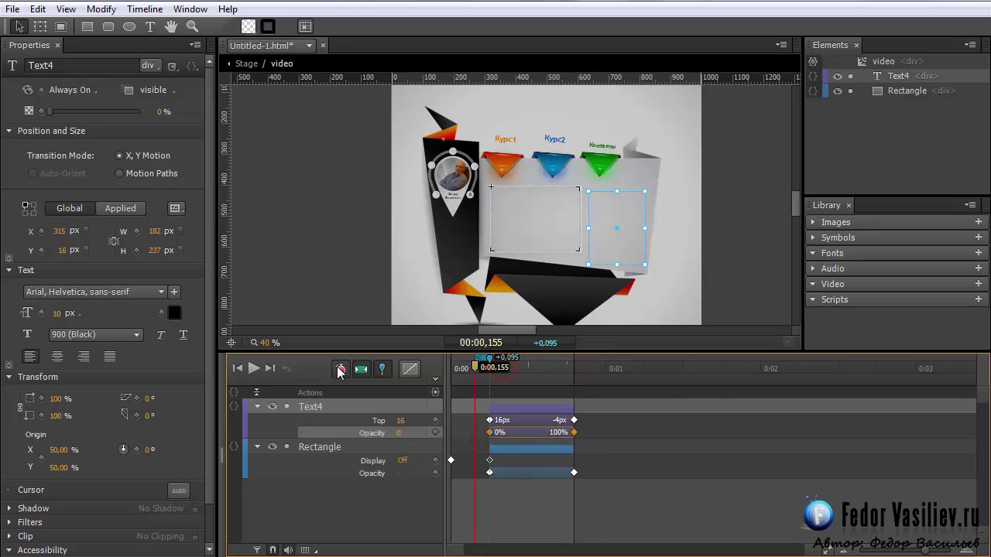
{"action": "left_click", "coordinate": [253, 368]}
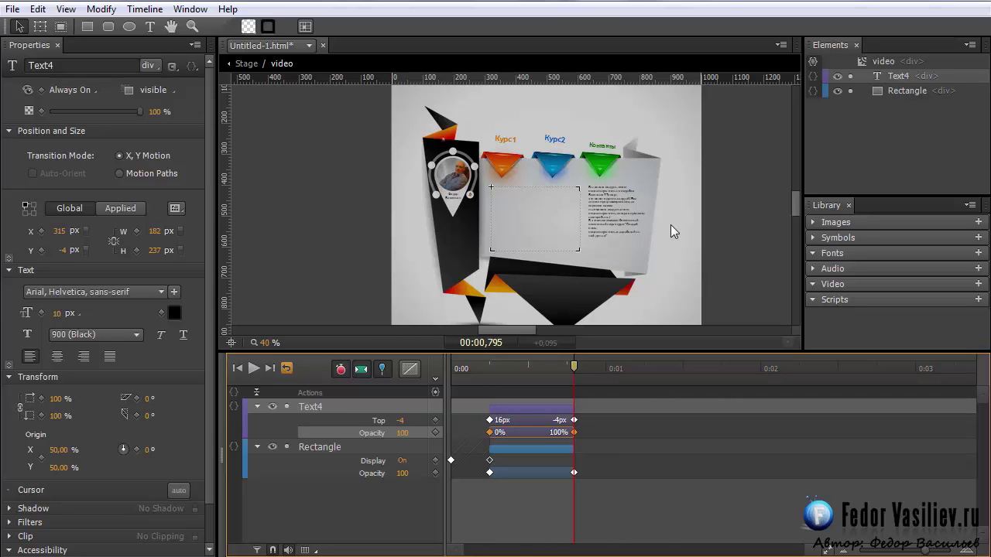
{"action": "left_click", "coordinate": [644, 242]}
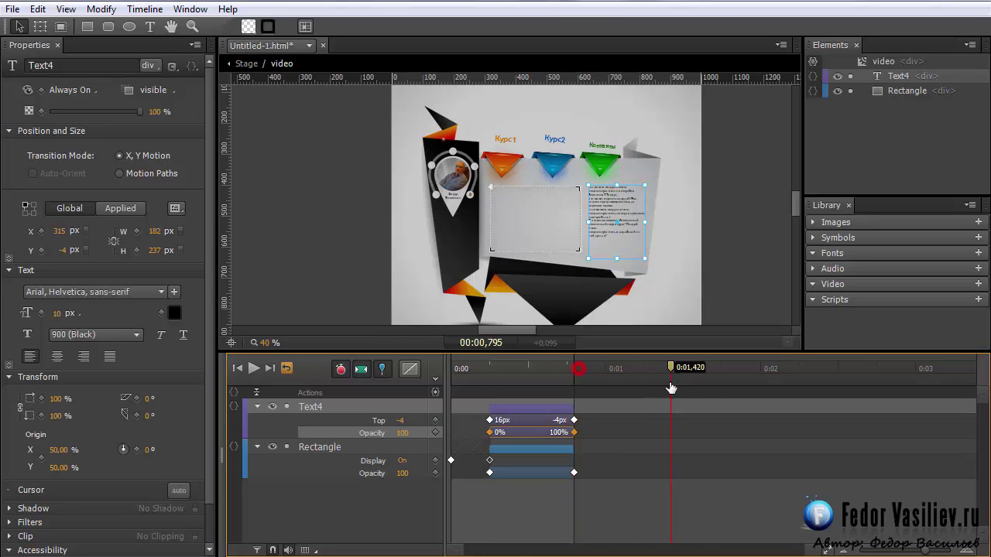
- Add a timeline trigger at 795 ms that stops the video symbol and reload the composition in the browser preview
{"action": "left_click", "coordinate": [435, 393]}
{"action": "left_click_drag", "start_coordinate": [340, 140], "coordinate": [676, 15]}
{"action": "left_click", "coordinate": [280, 384]}
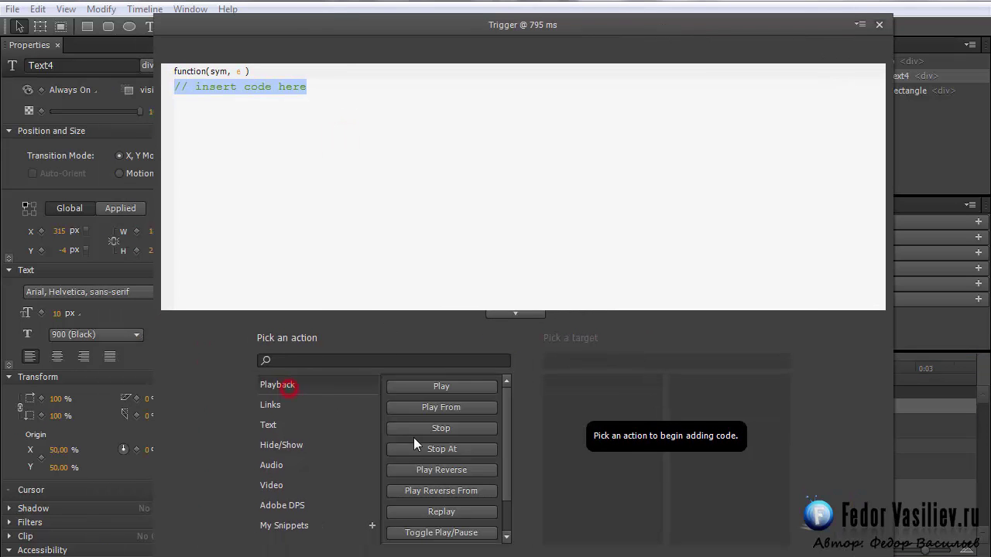
{"action": "left_click", "coordinate": [442, 429]}
{"action": "double_click", "coordinate": [567, 403]}
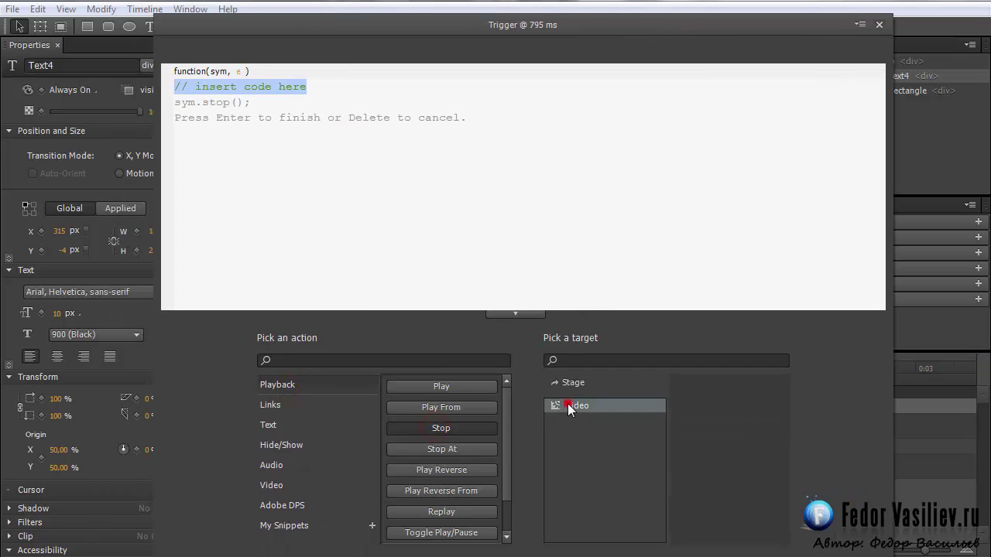
{"action": "left_click", "coordinate": [878, 25]}
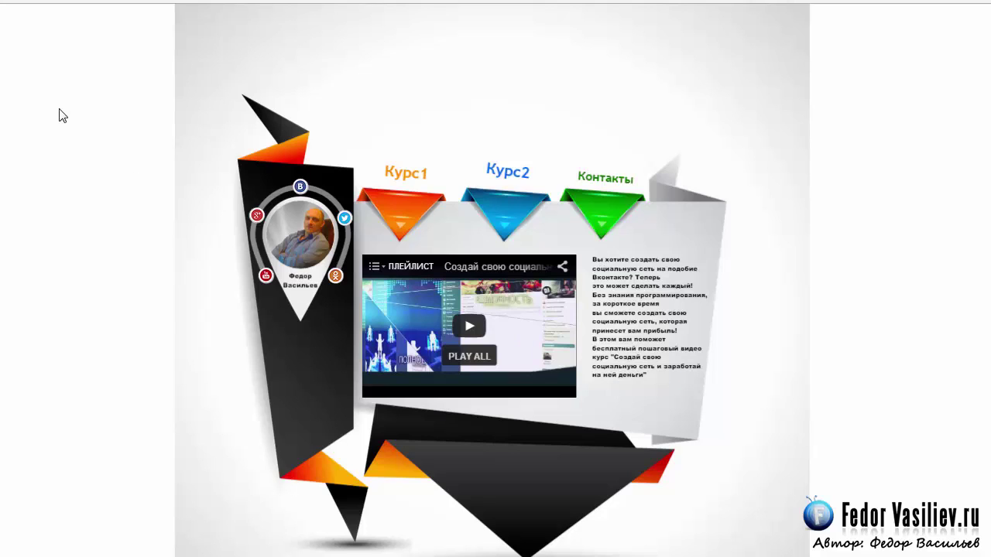
{"action": "key", "text": "F5"}
{"action": "key", "text": "F5"}
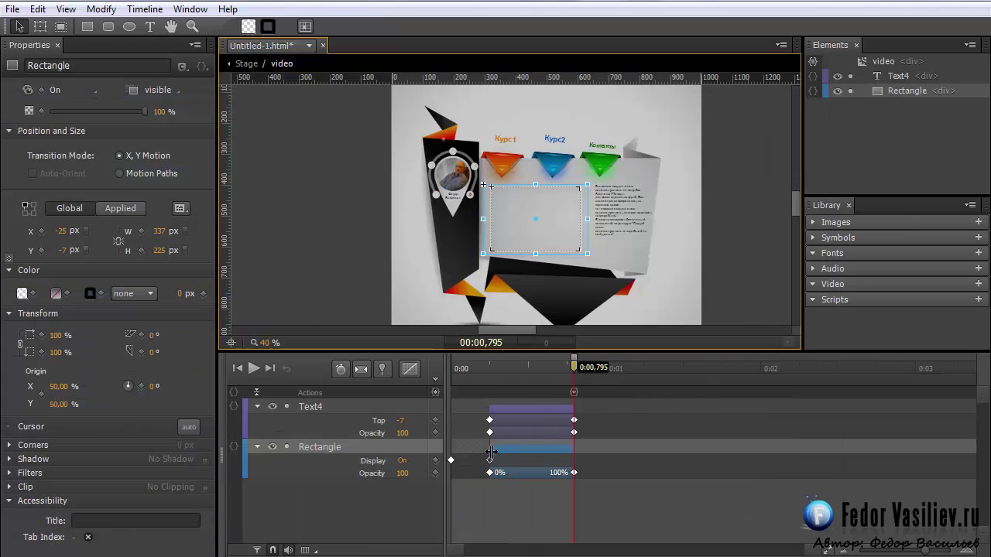
- Set the course description text's display to Off at 0:00 and On at 0:00,250
{"action": "left_click", "coordinate": [514, 450]}
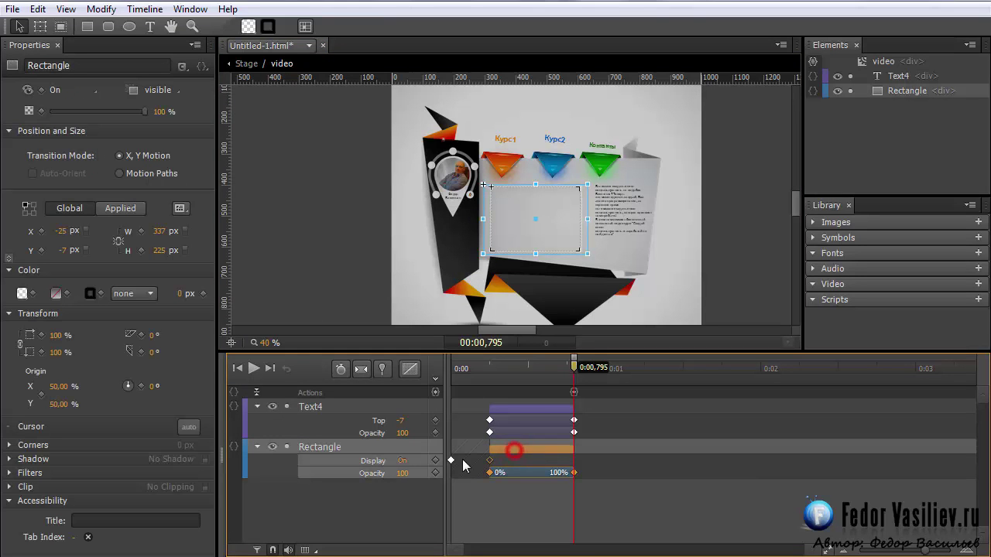
{"action": "left_click", "coordinate": [504, 408]}
{"action": "left_click_drag", "start_coordinate": [484, 366], "coordinate": [438, 373]}
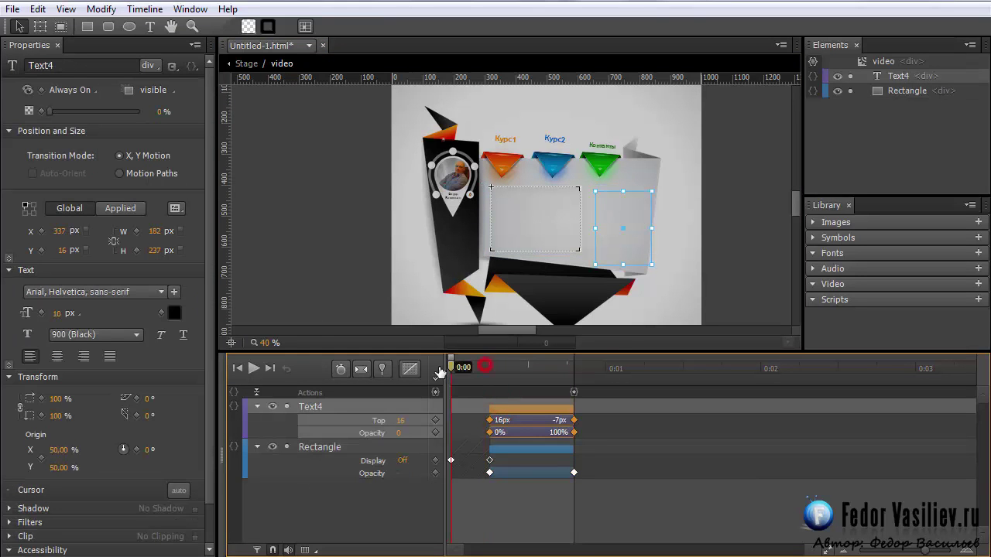
{"action": "left_click", "coordinate": [70, 90]}
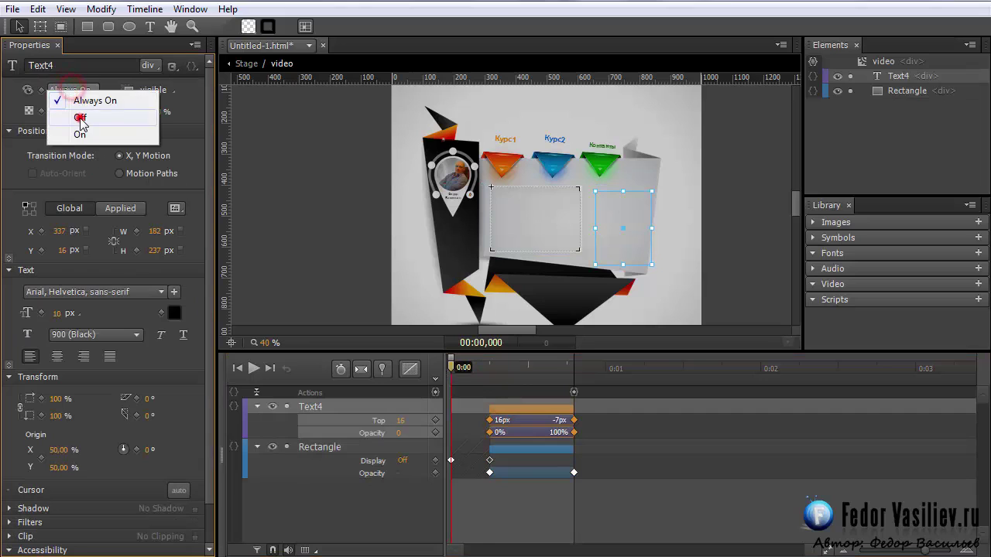
{"action": "left_click", "coordinate": [80, 119]}
{"action": "left_click_drag", "start_coordinate": [450, 364], "coordinate": [489, 369]}
{"action": "left_click", "coordinate": [70, 90]}
{"action": "left_click", "coordinate": [78, 134]}
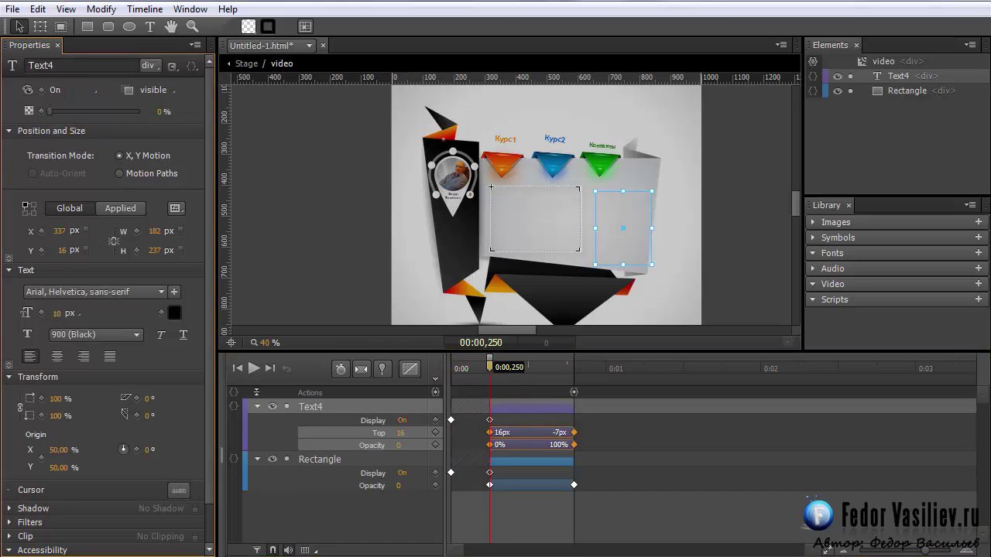
- Return to the Stage and add a footer text box about 292 × 60 px reading "Создай свою социальную сеть и заработай на ней деньги"
{"action": "left_click", "coordinate": [246, 64]}
{"action": "left_click_drag", "start_coordinate": [798, 212], "coordinate": [795, 205]}
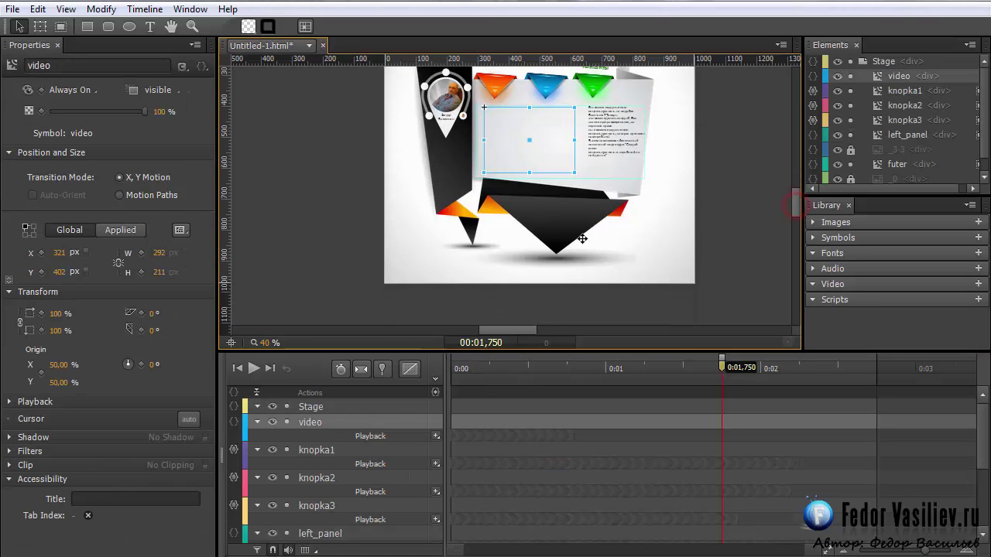
{"action": "left_click", "coordinate": [527, 211]}
{"action": "left_click", "coordinate": [150, 27]}
{"action": "left_click_drag", "start_coordinate": [265, 342], "coordinate": [274, 343]}
{"action": "left_click", "coordinate": [515, 207]}
{"action": "left_click_drag", "start_coordinate": [613, 222], "coordinate": [687, 240]}
{"action": "right_click", "coordinate": [434, 223]}
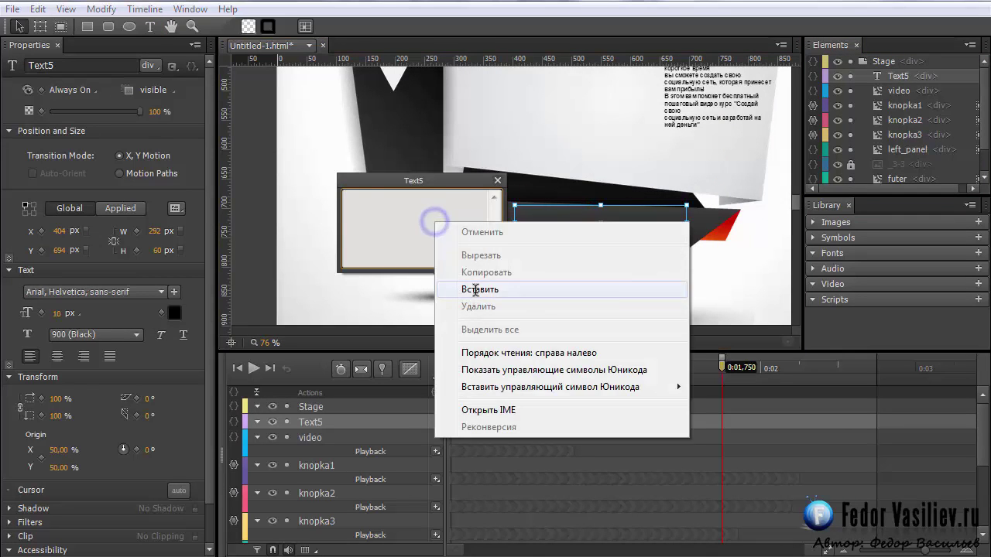
{"action": "left_click", "coordinate": [474, 289]}
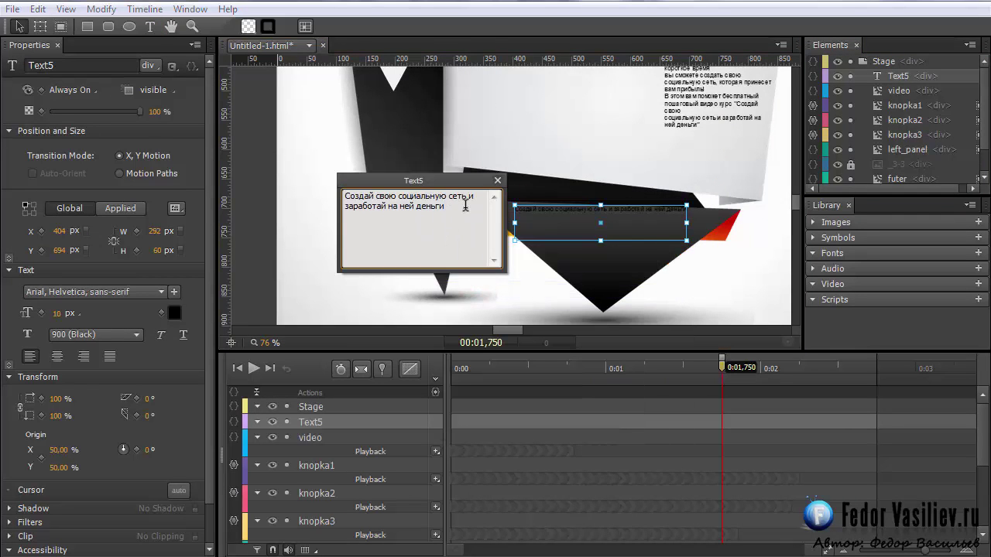
{"action": "left_click", "coordinate": [498, 180]}
- Colour the footer text white and move its box down to about X 421, Y 772 px
{"action": "left_click", "coordinate": [173, 313]}
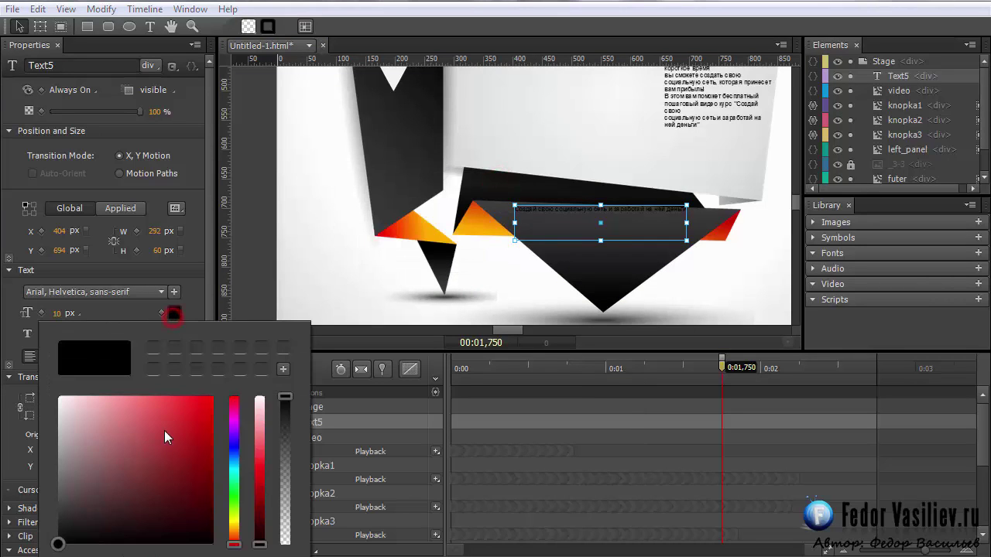
{"action": "left_click", "coordinate": [60, 398]}
{"action": "left_click", "coordinate": [283, 255]}
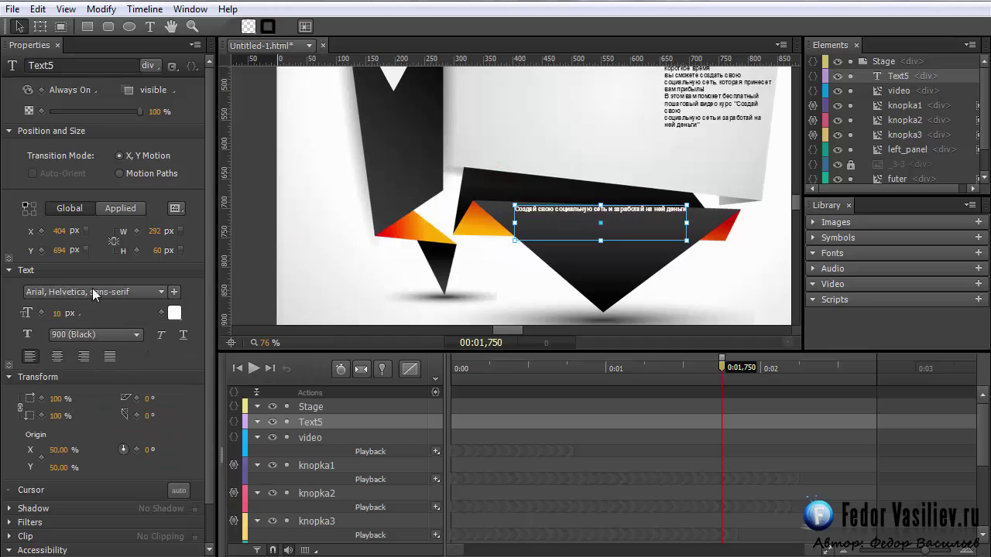
{"action": "left_click_drag", "start_coordinate": [603, 228], "coordinate": [613, 272]}
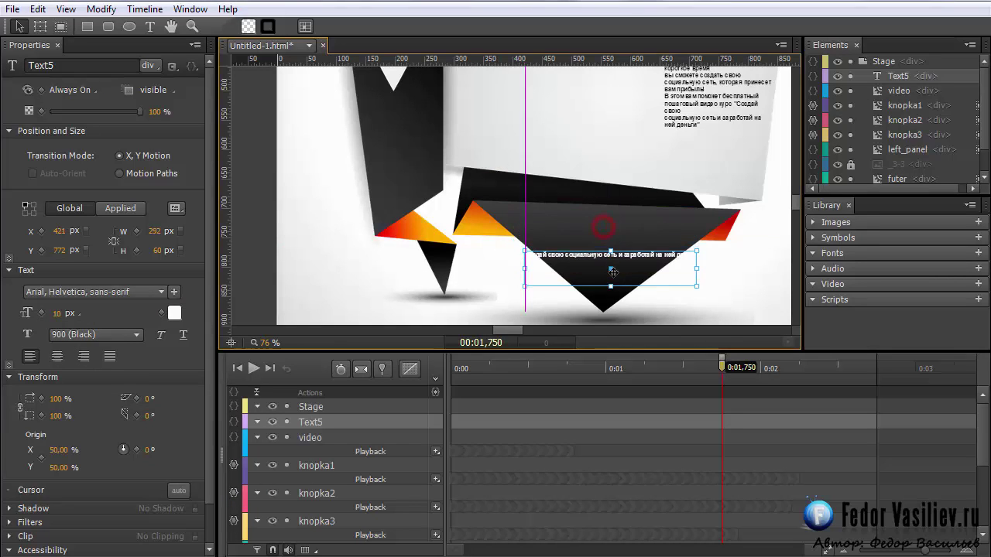
- Break the footer text into three lines, after "социальную" and after "заработай на"
{"action": "double_click", "coordinate": [568, 267]}
{"action": "left_click", "coordinate": [415, 243]}
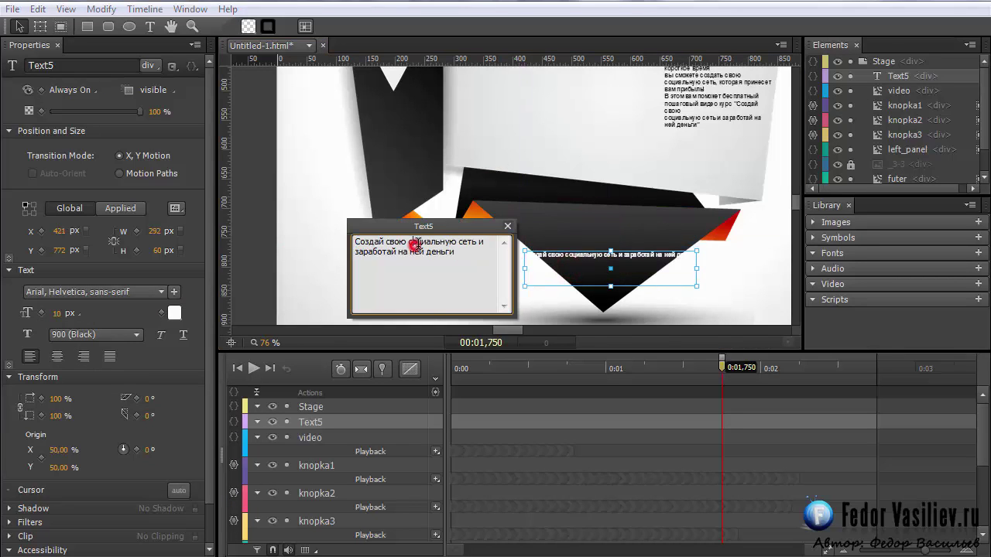
{"action": "left_click", "coordinate": [457, 244]}
{"action": "key", "text": "Return"}
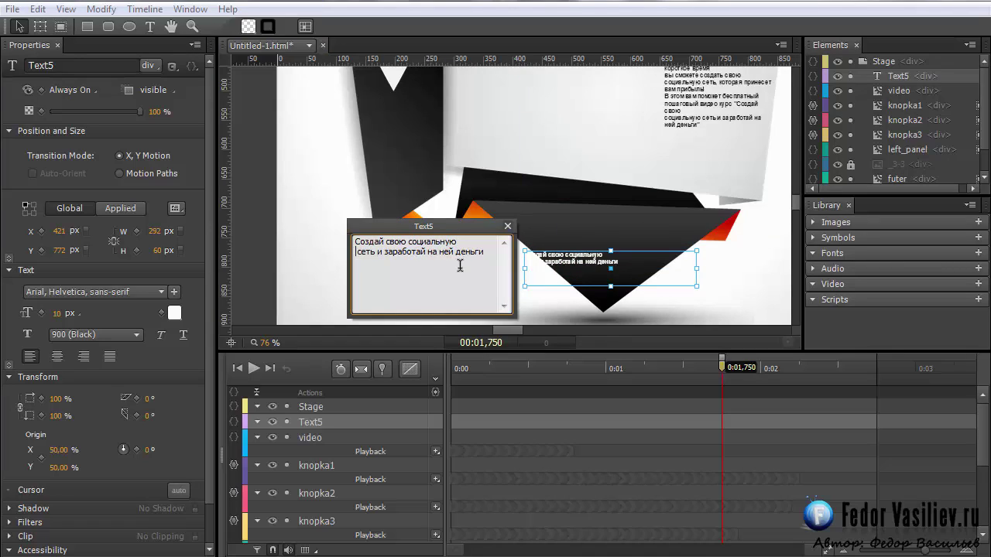
{"action": "left_click", "coordinate": [439, 253]}
{"action": "key", "text": "Return"}
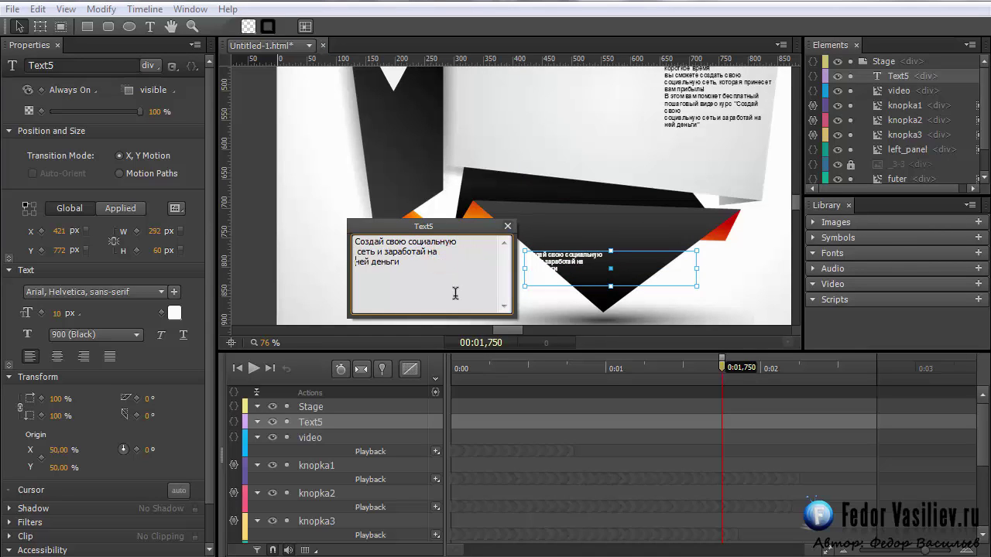
{"action": "left_click", "coordinate": [507, 226]}
- Centre-align the footer text, move it to about X 416, Y 768 px and set its font size to 14 px
{"action": "left_click", "coordinate": [57, 358]}
{"action": "mouse_move", "coordinate": [590, 264]}
{"action": "left_mouse_down"}
{"action": "mouse_move", "coordinate": [592, 272]}
{"action": "mouse_move", "coordinate": [596, 258]}
{"action": "left_mouse_up"}
{"action": "scroll", "coordinate": [580, 302], "scroll_direction": "down", "scroll_amount": 1}
{"action": "left_click_drag", "start_coordinate": [56, 313], "coordinate": [58, 313]}
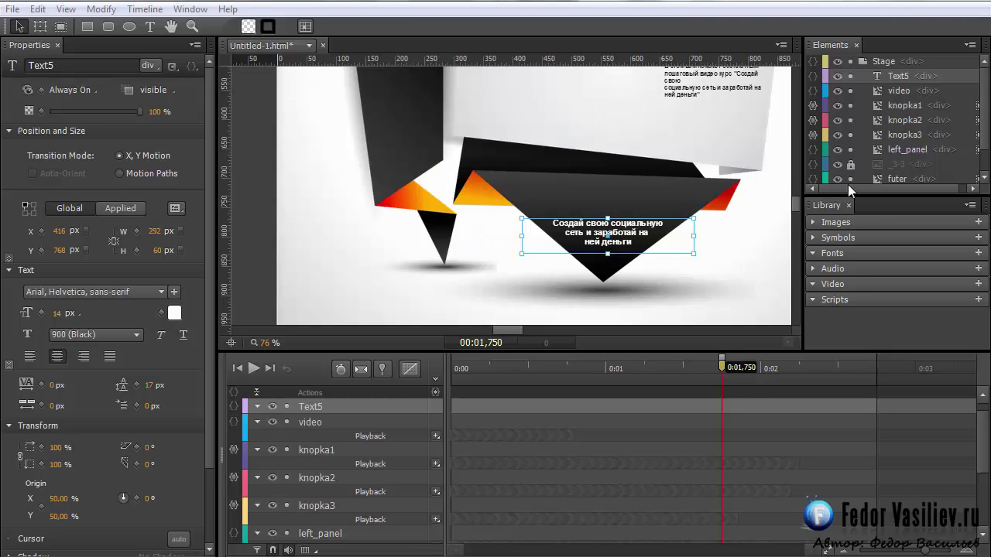
- Add a text box about 307 × 60 px above the footer text with the heading "Видеокурс"
{"action": "left_click", "coordinate": [876, 62]}
{"action": "left_click", "coordinate": [150, 27]}
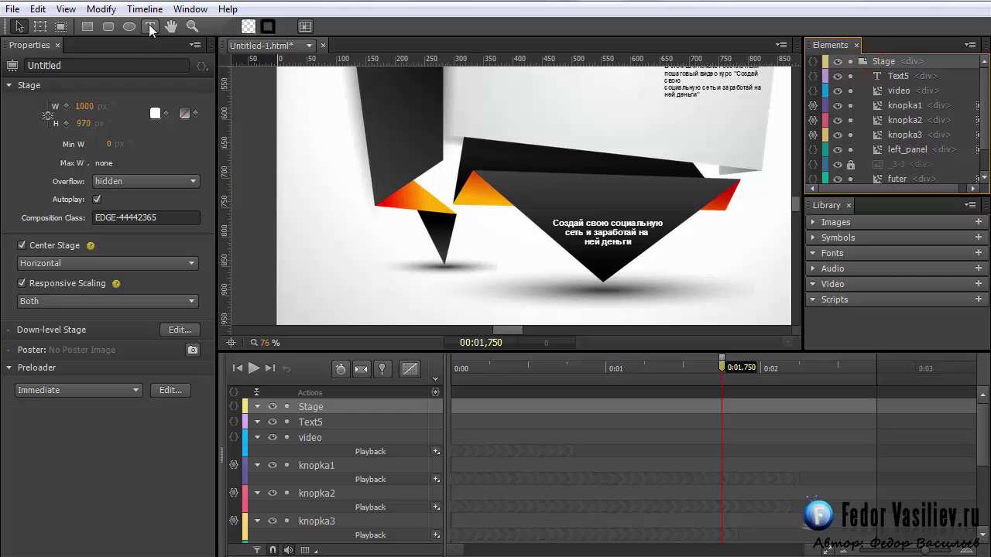
{"action": "left_click_drag", "start_coordinate": [513, 175], "coordinate": [693, 210]}
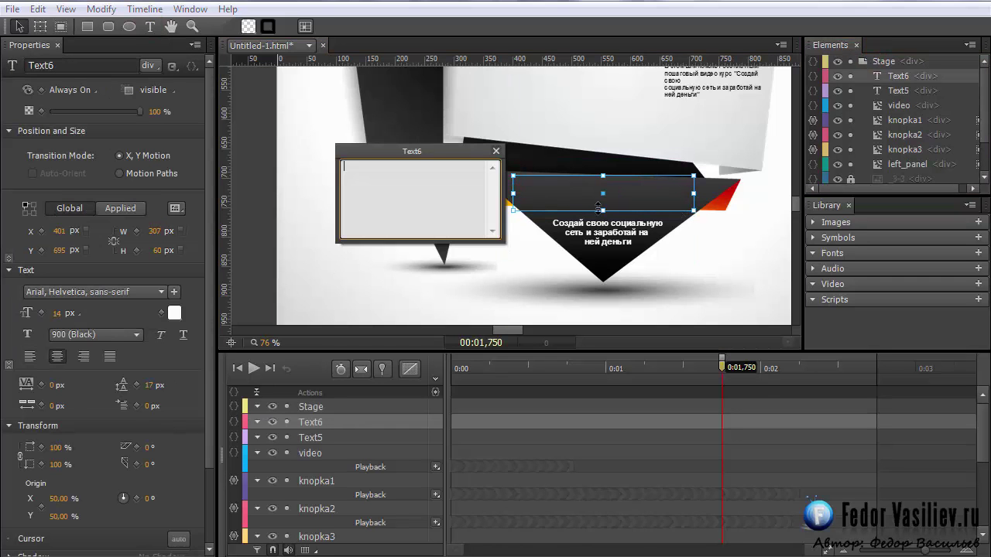
{"action": "type", "text": "Видеокурс"}
{"action": "key", "text": "Return"}
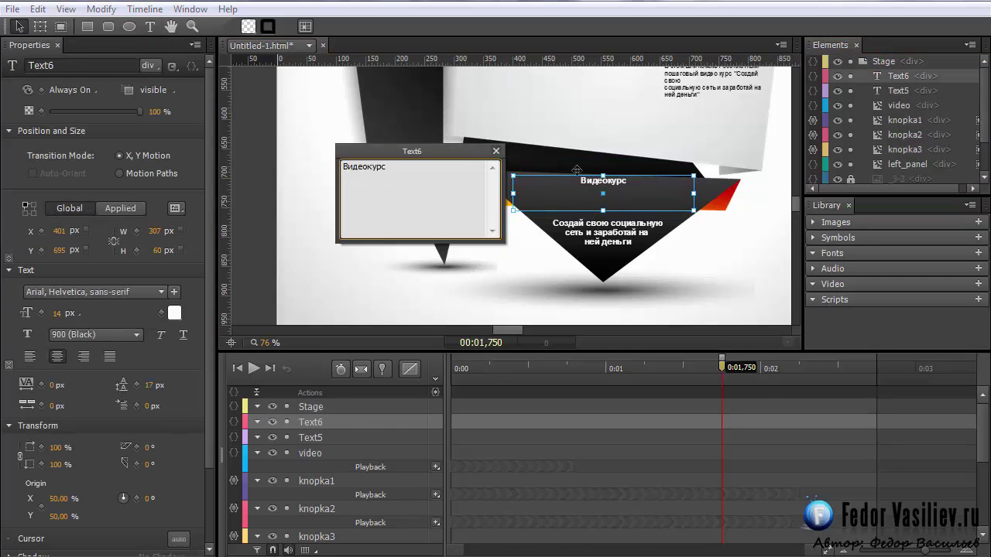
{"action": "left_click", "coordinate": [495, 151]}
- Enlarge the "Видеокурс" heading to 51 px, rotate it 3° and place it at about X 398, Y 684 px
{"action": "left_click_drag", "start_coordinate": [55, 319], "coordinate": [95, 322]}
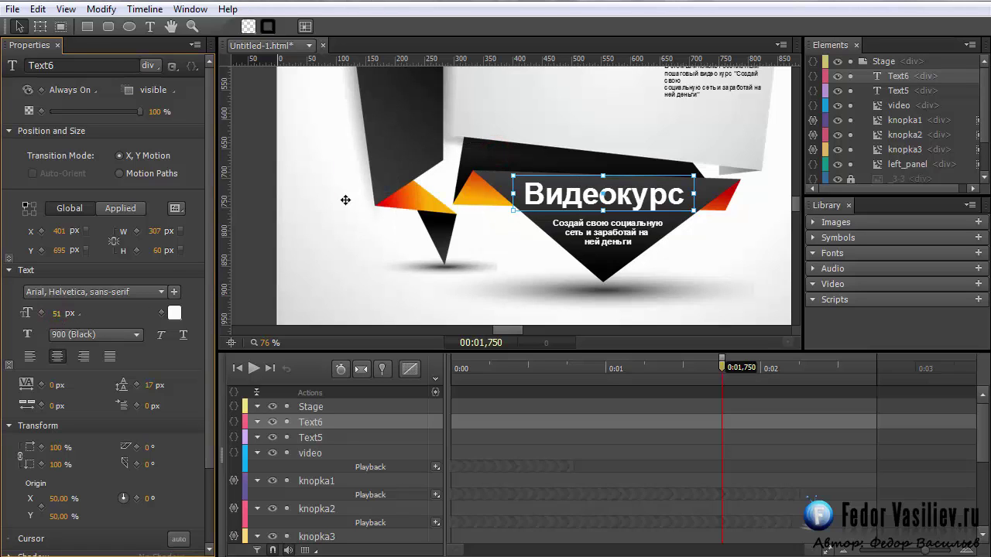
{"action": "left_click", "coordinate": [39, 26]}
{"action": "left_click_drag", "start_coordinate": [507, 174], "coordinate": [507, 164]}
{"action": "left_click_drag", "start_coordinate": [566, 184], "coordinate": [562, 187]}
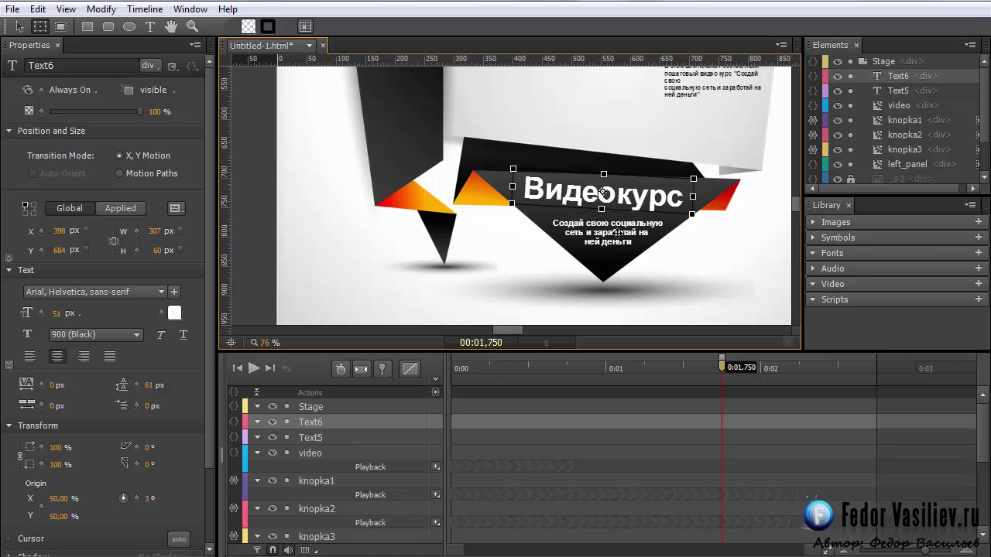
- Convert the heading and footer text into a symbol named futer_tekst, look inside it and return to the Stage
{"action": "left_click", "coordinate": [898, 91], "text": "shift"}
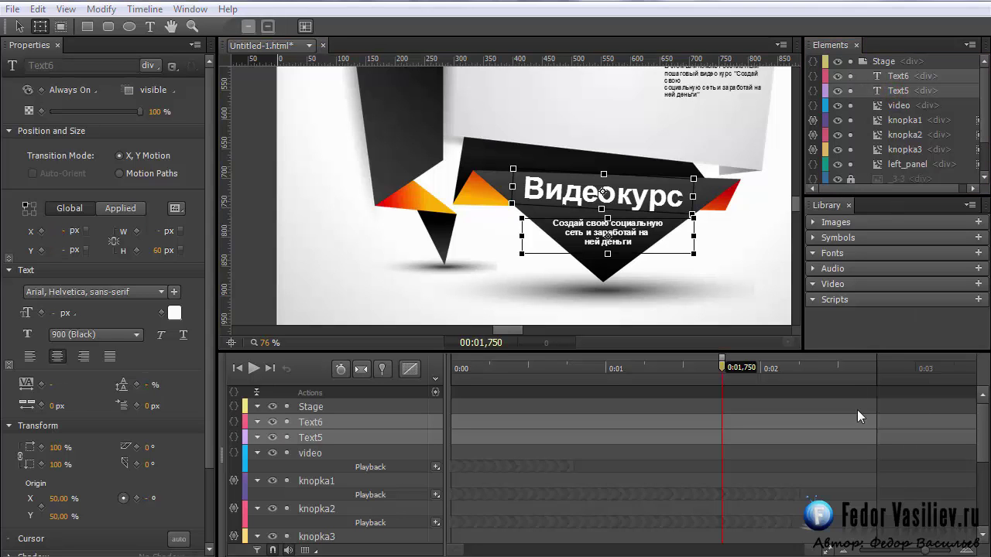
{"action": "right_click", "coordinate": [886, 91]}
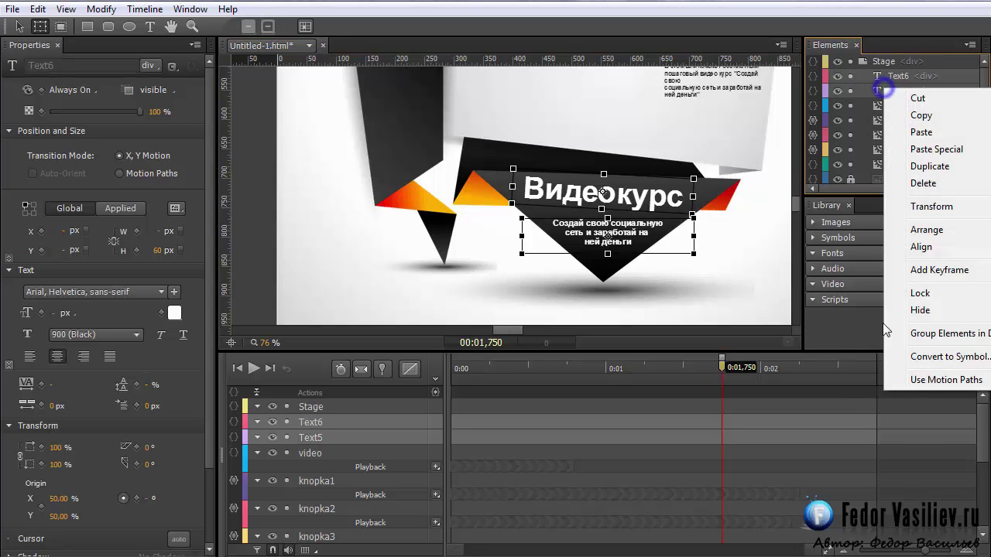
{"action": "left_click", "coordinate": [932, 359]}
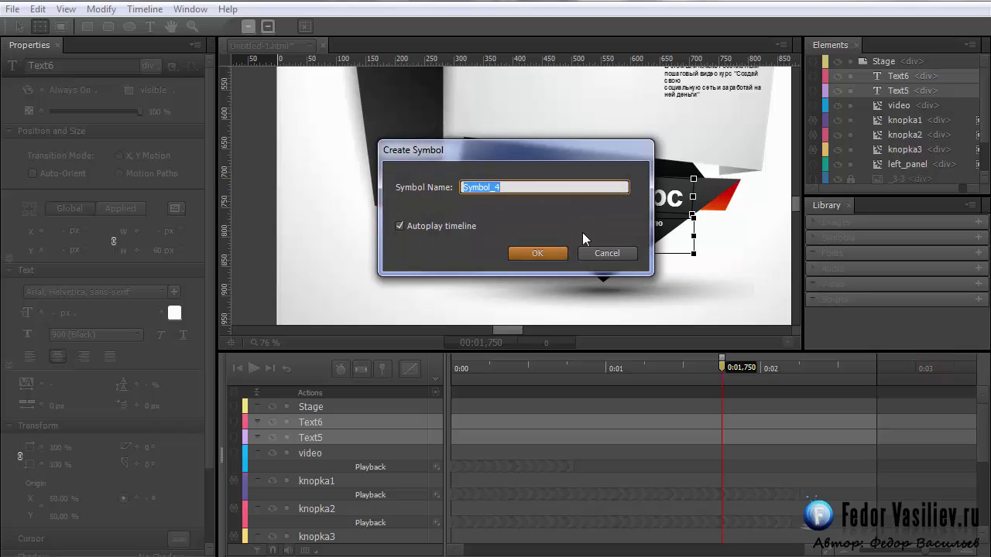
{"action": "type", "text": "futer_tekst"}
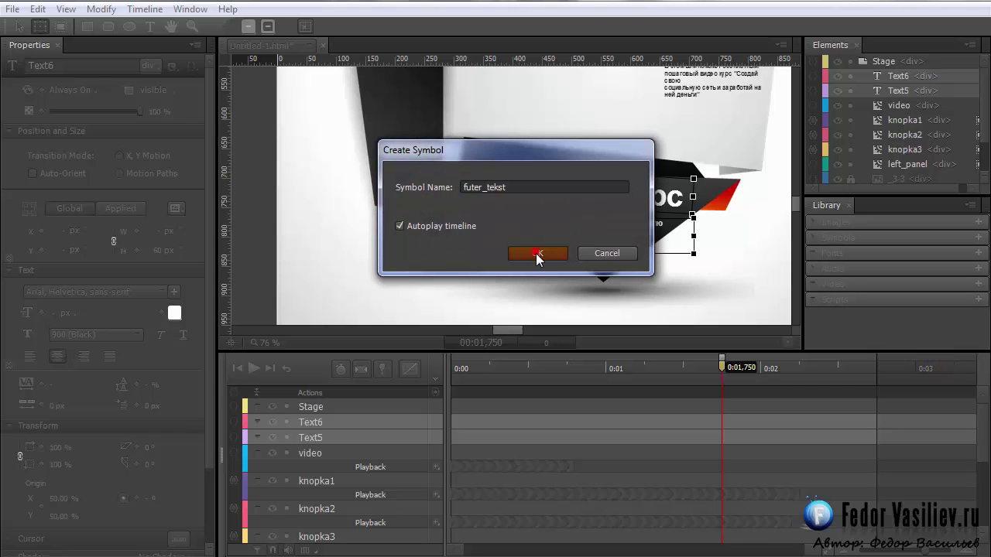
{"action": "left_click", "coordinate": [535, 252]}
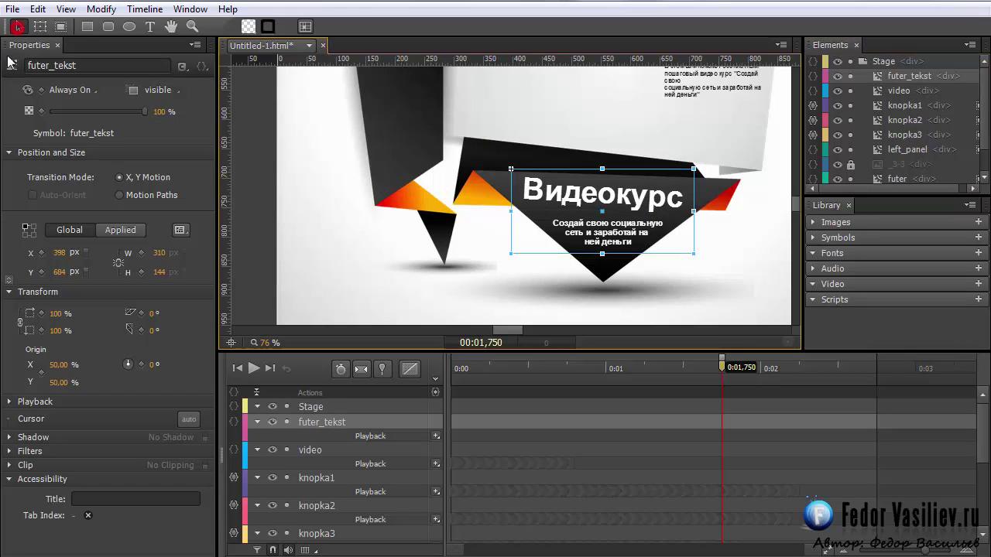
{"action": "double_click", "coordinate": [880, 77]}
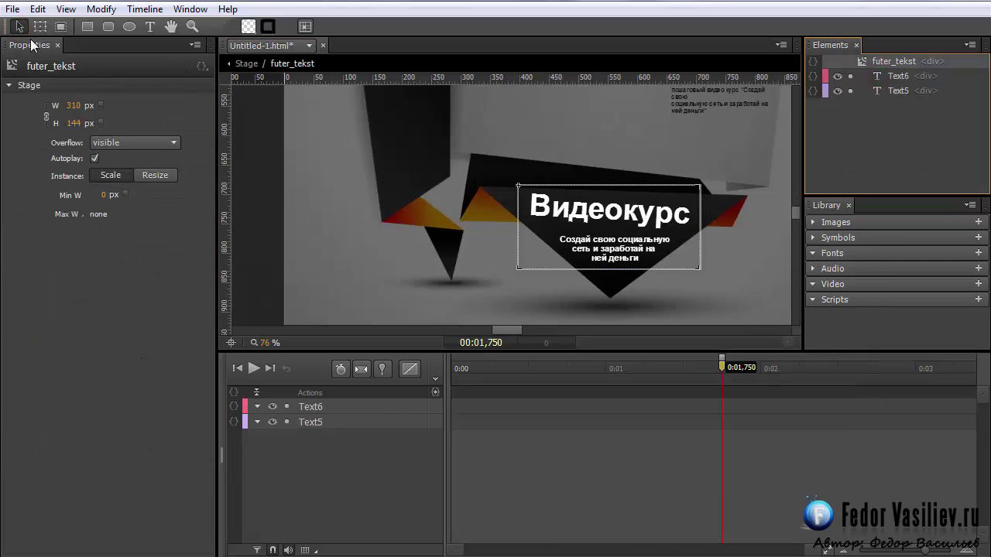
{"action": "left_click", "coordinate": [233, 66]}
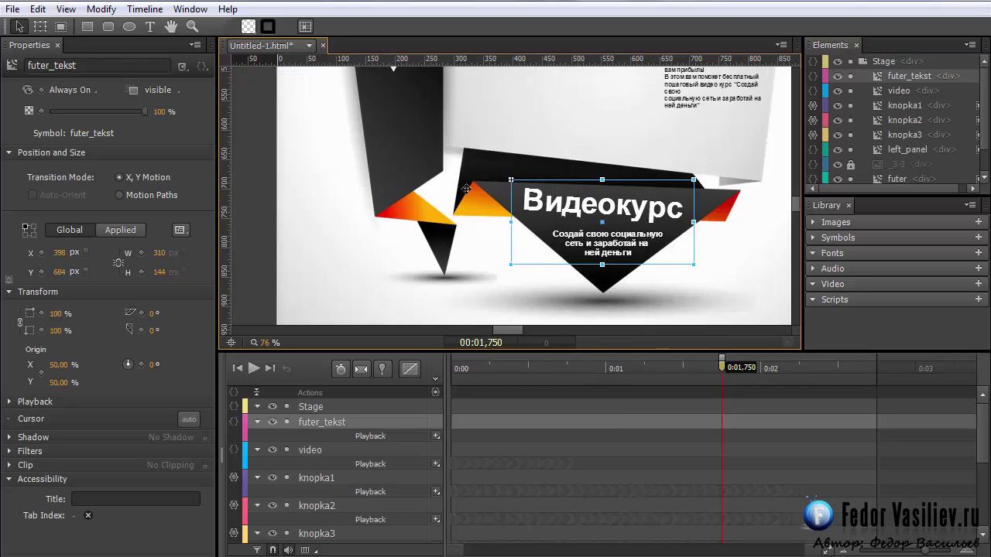
- Open the futer symbol and scrub through its timeline to examine when its animation ends
{"action": "left_click", "coordinate": [983, 133]}
{"action": "left_click", "coordinate": [896, 154]}
{"action": "left_click_drag", "start_coordinate": [578, 363], "coordinate": [689, 364]}
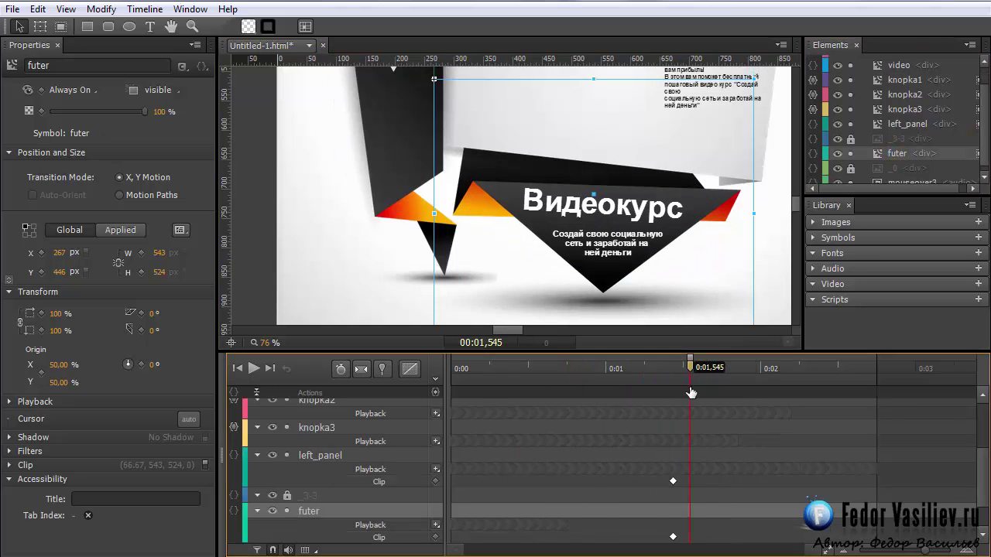
{"action": "double_click", "coordinate": [890, 153]}
{"action": "mouse_move", "coordinate": [578, 366]}
{"action": "left_mouse_down"}
{"action": "mouse_move", "coordinate": [549, 364]}
{"action": "mouse_move", "coordinate": [563, 365]}
{"action": "left_mouse_up"}
{"action": "key", "text": "space"}
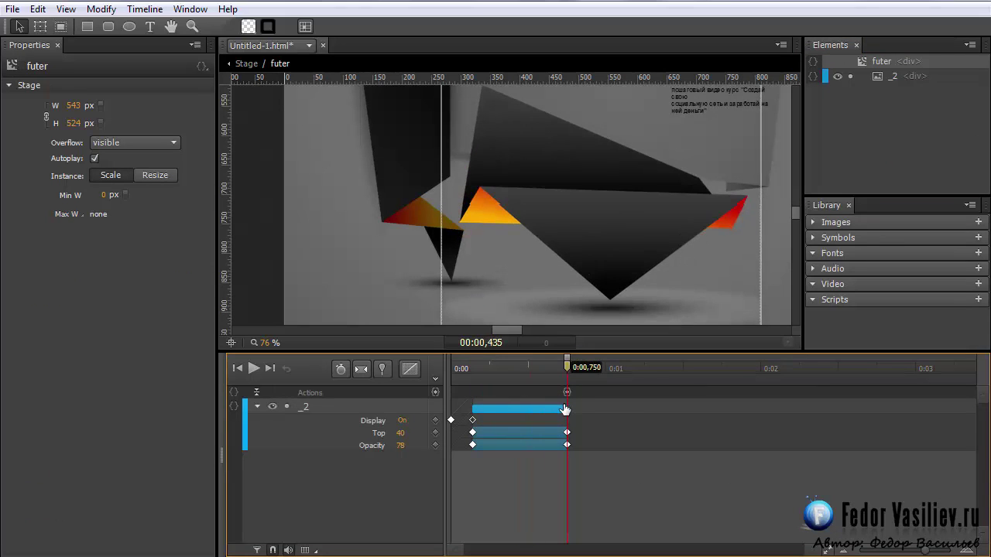
{"action": "left_click_drag", "start_coordinate": [569, 368], "coordinate": [567, 410]}
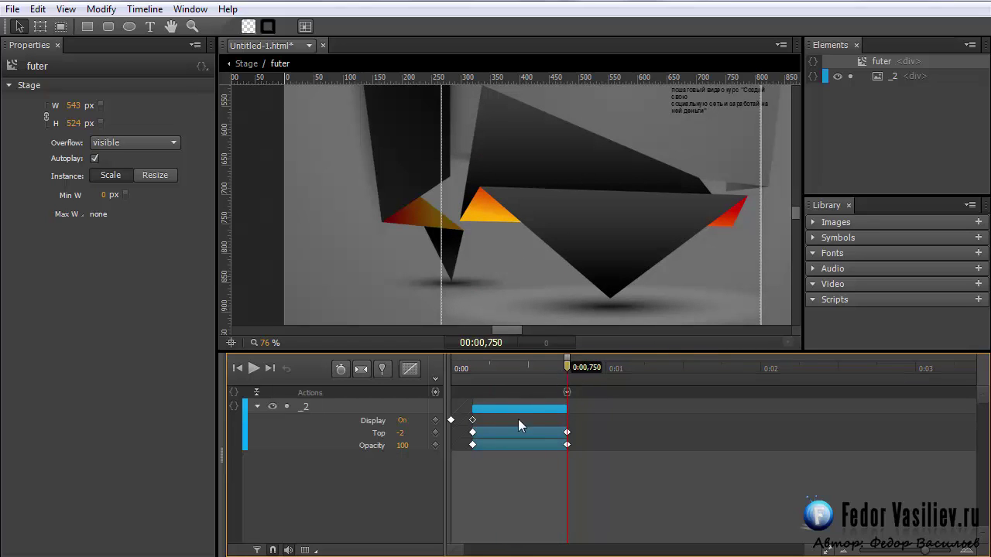
{"action": "key", "text": "space"}
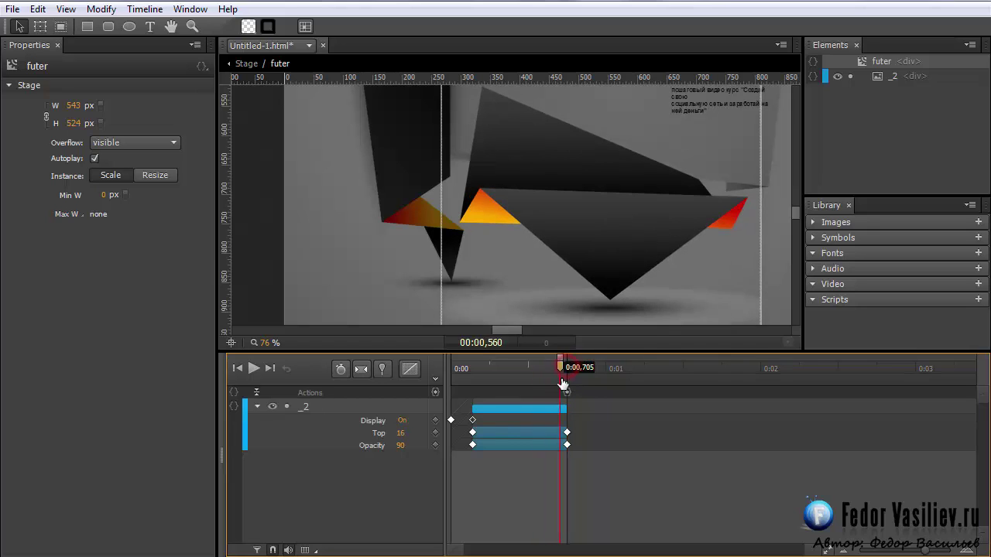
{"action": "key", "text": "space"}
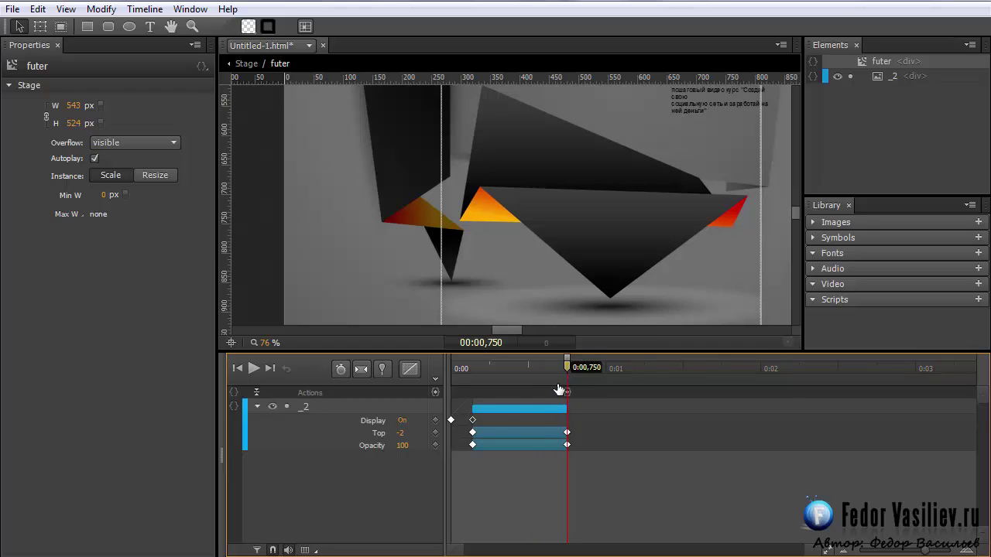
{"action": "left_click_drag", "start_coordinate": [563, 393], "coordinate": [566, 369]}
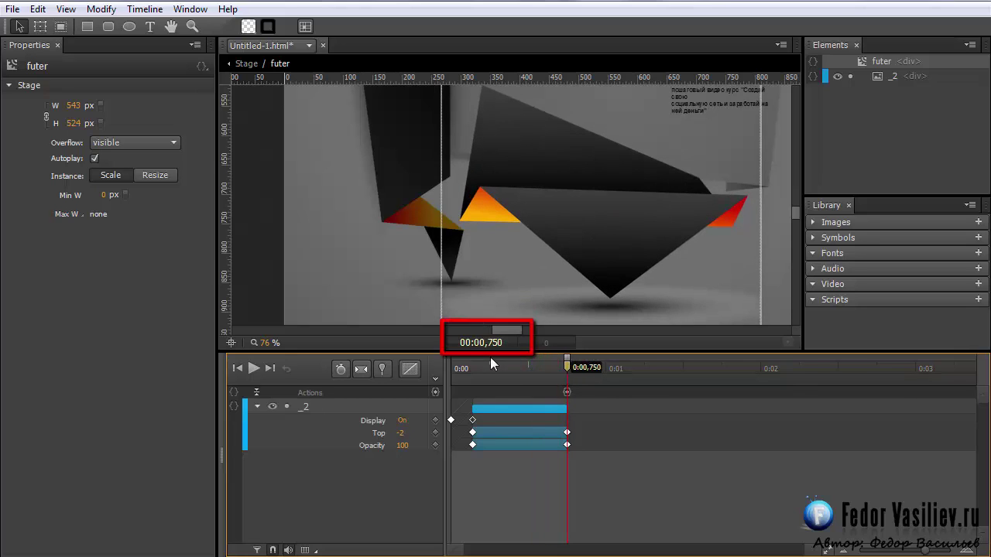
- Copy the time code 00:00,750 at the end of the futer animation and return to the Stage
{"action": "left_click", "coordinate": [492, 345]}
{"action": "key", "text": "ctrl+c"}
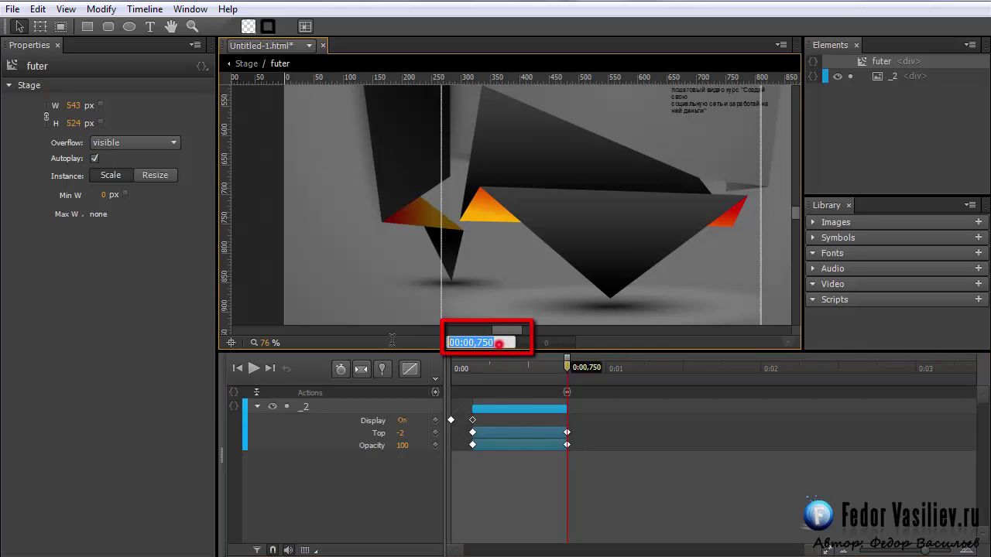
{"action": "right_click", "coordinate": [467, 343]}
{"action": "left_click", "coordinate": [511, 397]}
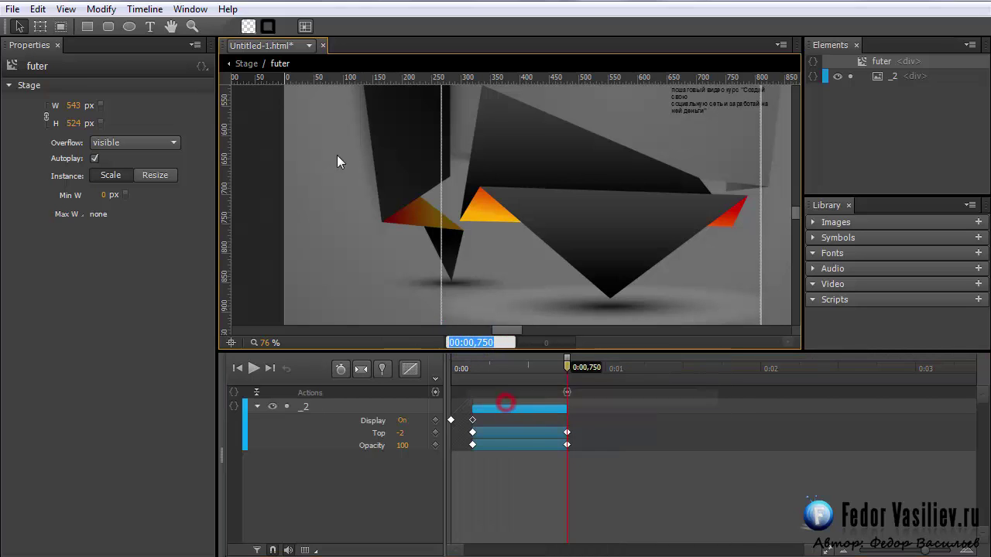
{"action": "left_click", "coordinate": [247, 63]}
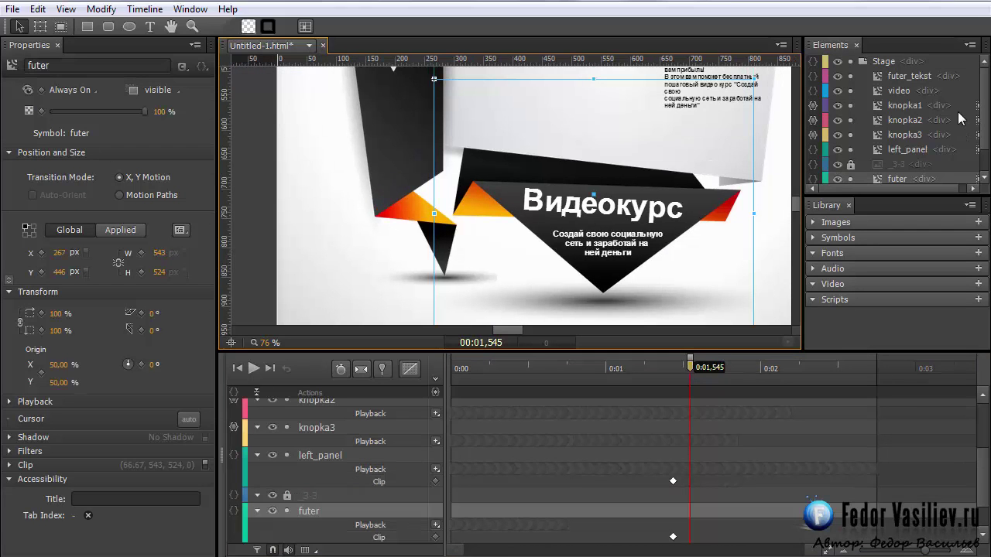
- Reorder the elements so that futer_tekst sits directly above futer, and select futer_tekst again
{"action": "left_click", "coordinate": [875, 77]}
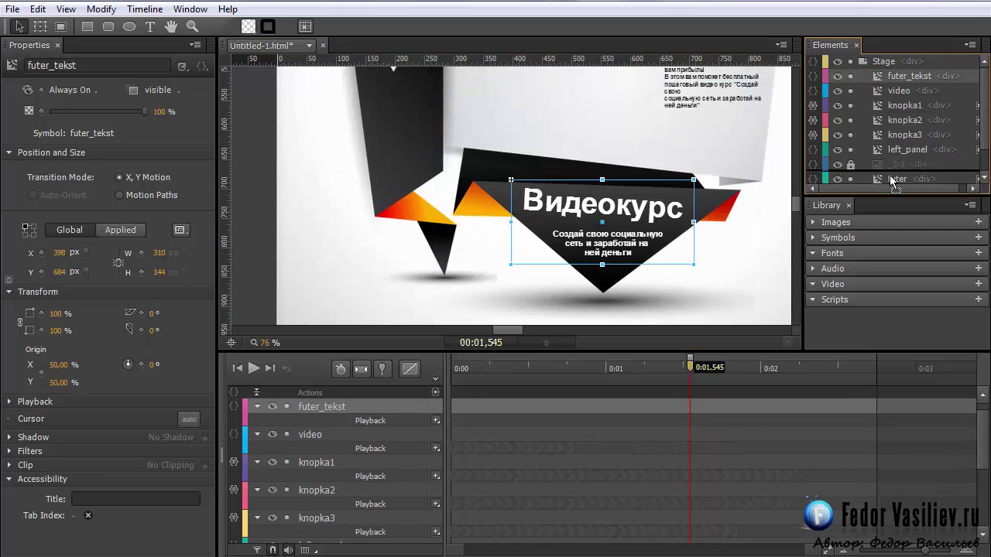
{"action": "left_click_drag", "start_coordinate": [891, 181], "coordinate": [890, 176]}
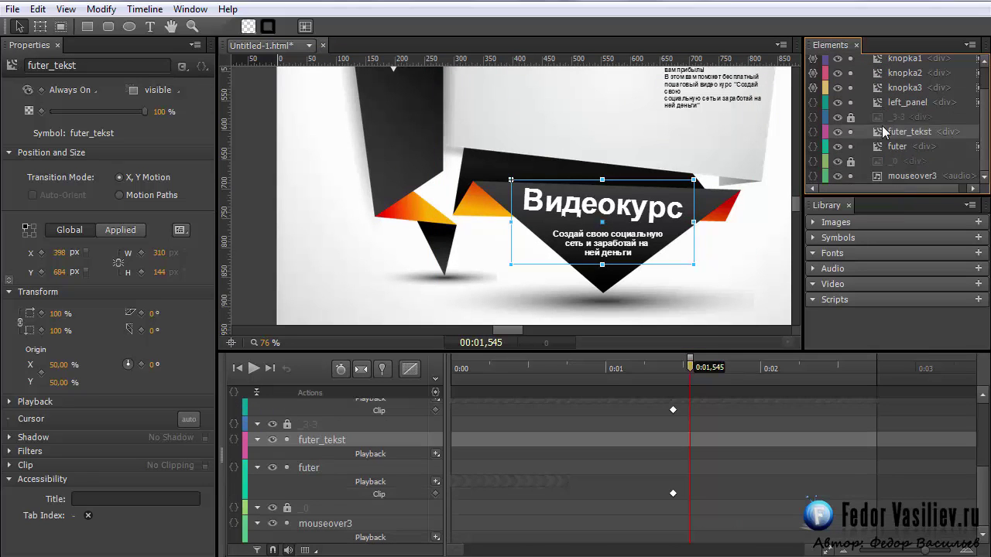
{"action": "left_click", "coordinate": [891, 148]}
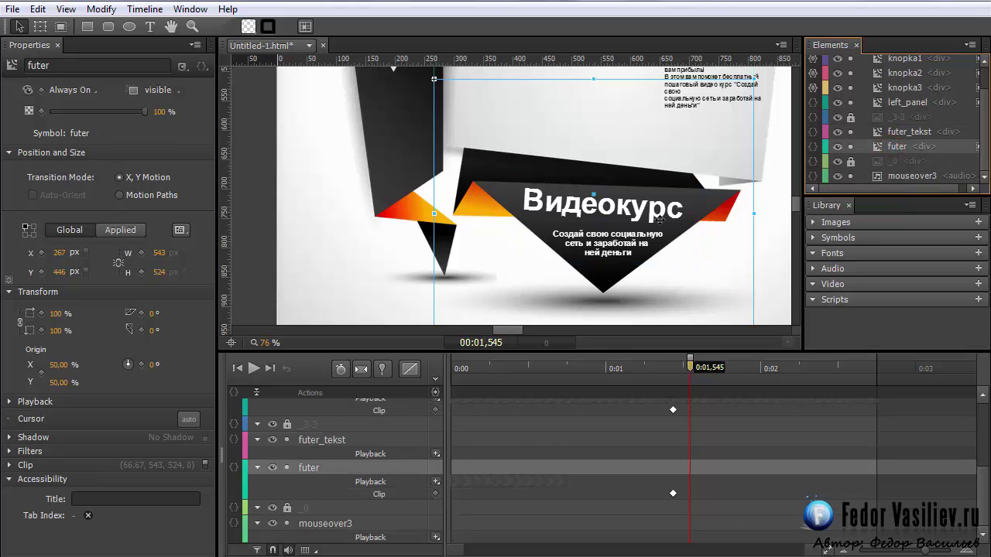
{"action": "left_click", "coordinate": [910, 131]}
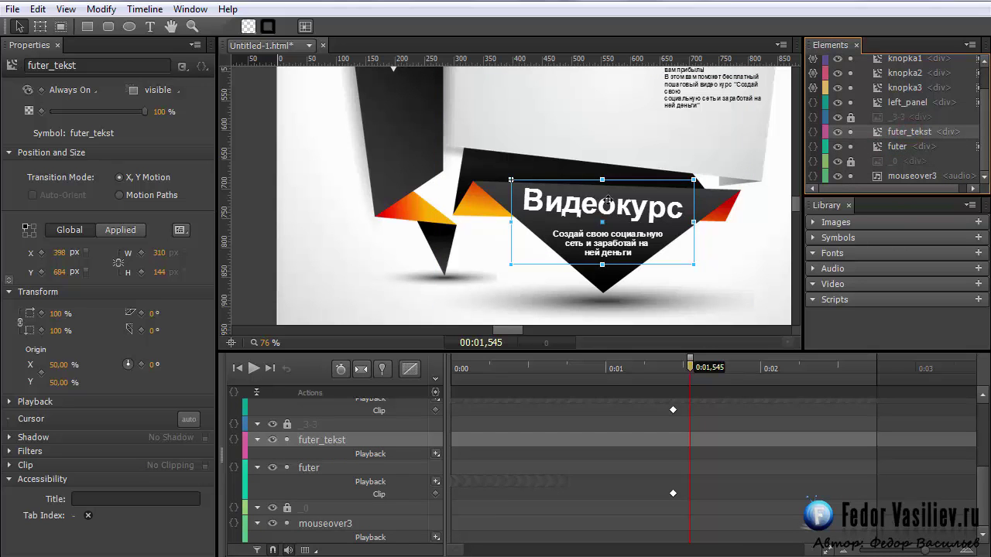
- Inside futer_tekst, jump to the copied time 00:00,750 and set the small description text's opacity to 0%
{"action": "double_click", "coordinate": [878, 133]}
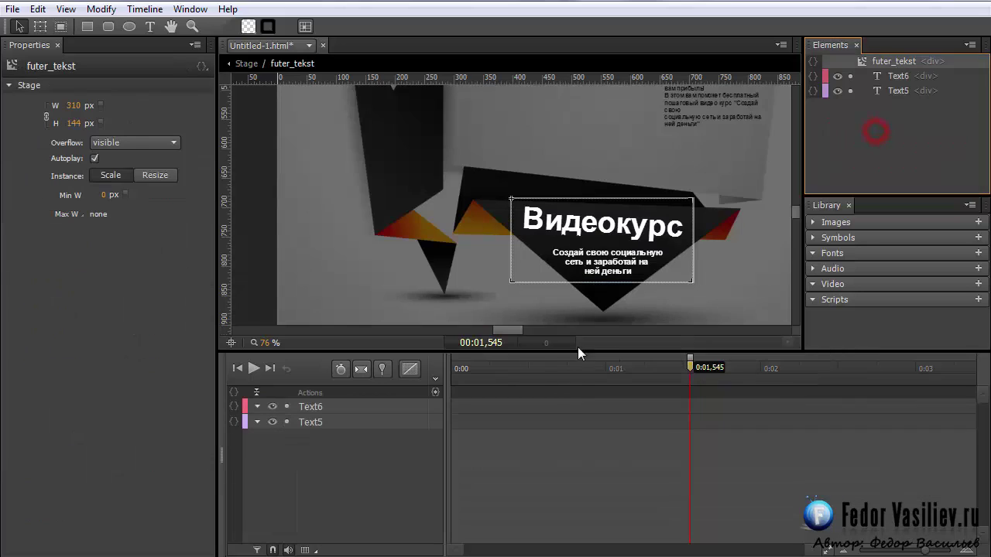
{"action": "left_click", "coordinate": [481, 343]}
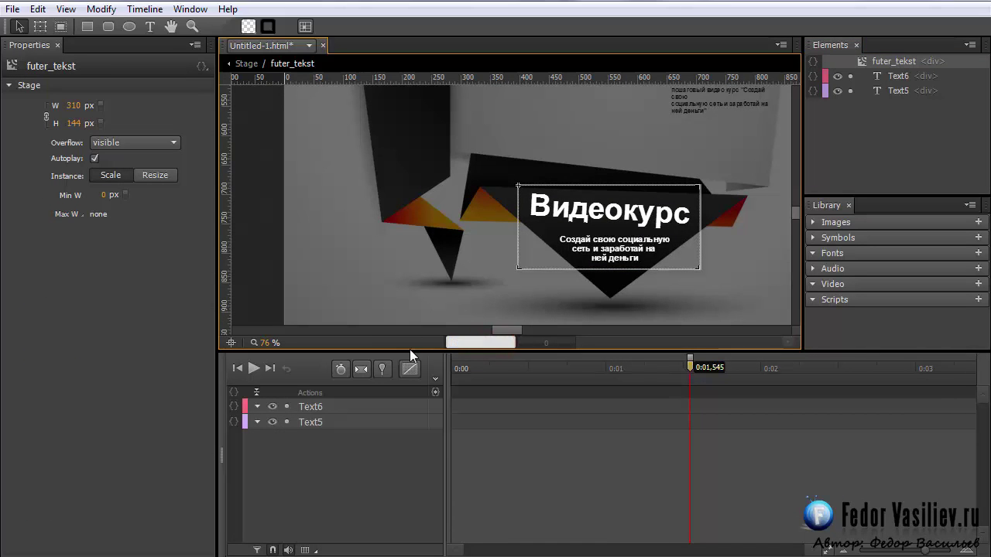
{"action": "right_click", "coordinate": [462, 345]}
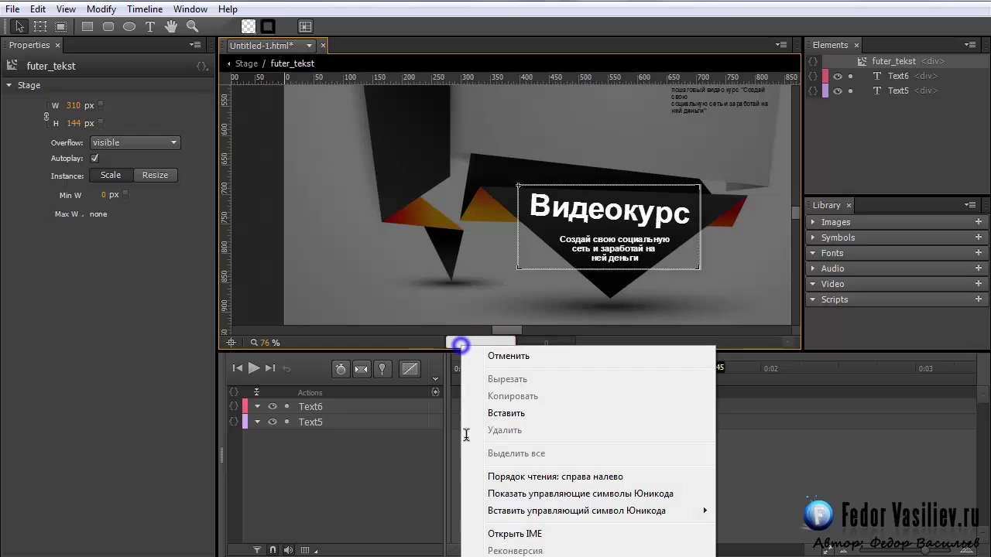
{"action": "left_click", "coordinate": [507, 413]}
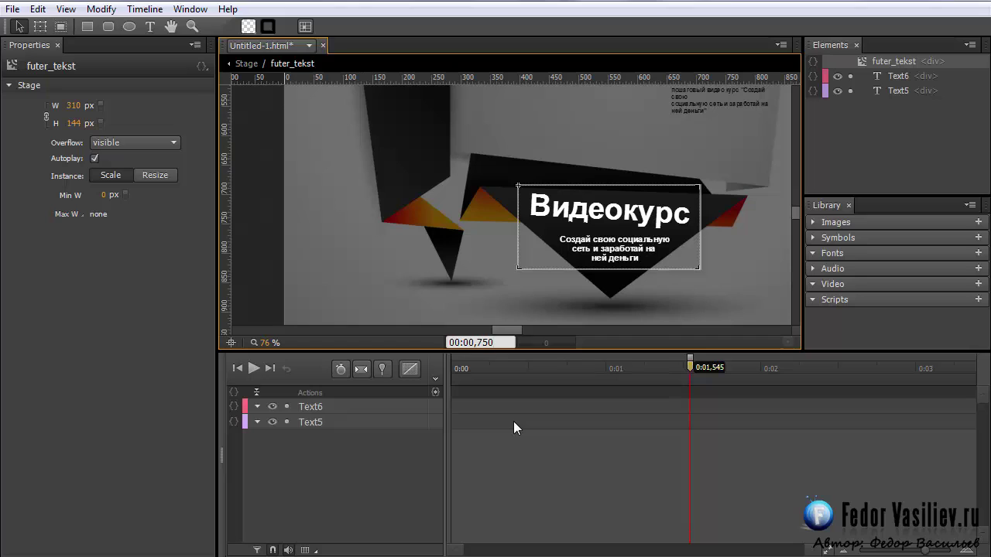
{"action": "key", "text": "Return"}
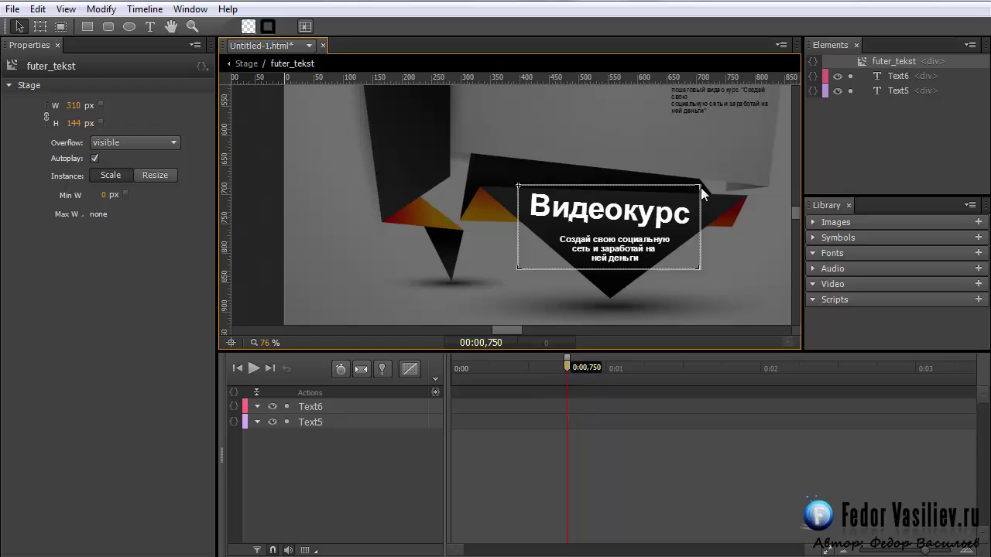
{"action": "left_click", "coordinate": [620, 256]}
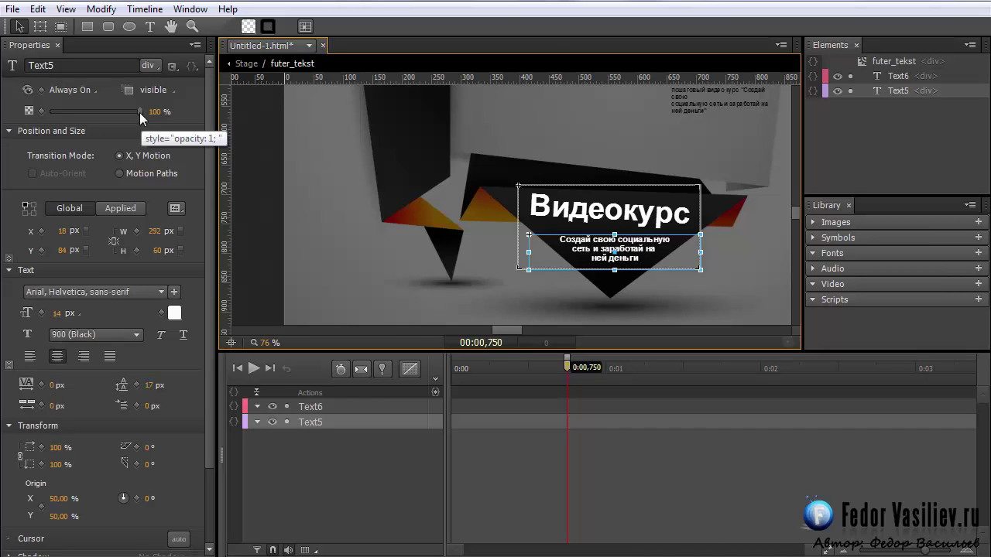
{"action": "left_click_drag", "start_coordinate": [140, 113], "coordinate": [35, 116]}
- With automatic keyframing on, animate the "Видеокурс" heading upward from Top 22 px at 0:00,750 to 4 px at 0:01,450
{"action": "left_click", "coordinate": [900, 76]}
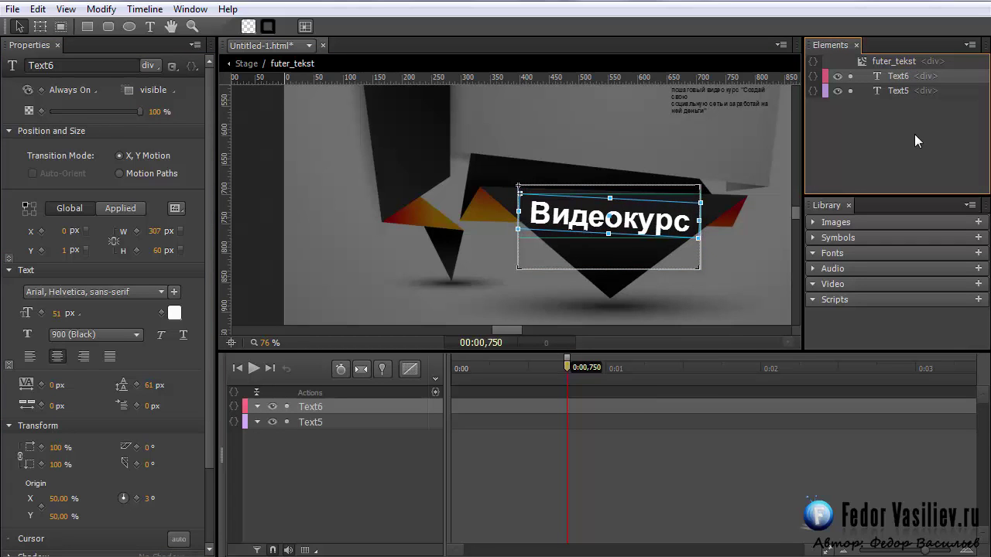
{"action": "left_click", "coordinate": [340, 369]}
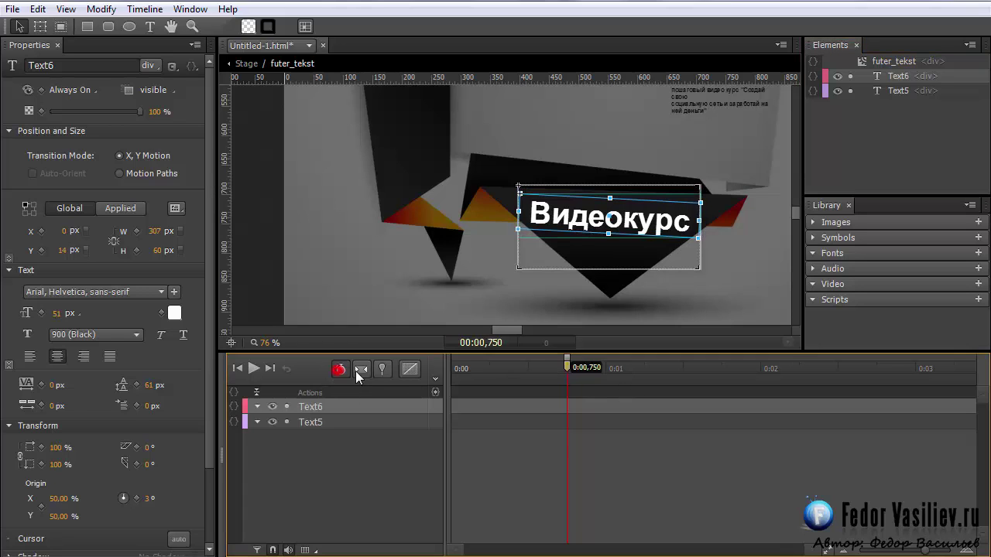
{"action": "left_click_drag", "start_coordinate": [567, 370], "coordinate": [675, 385]}
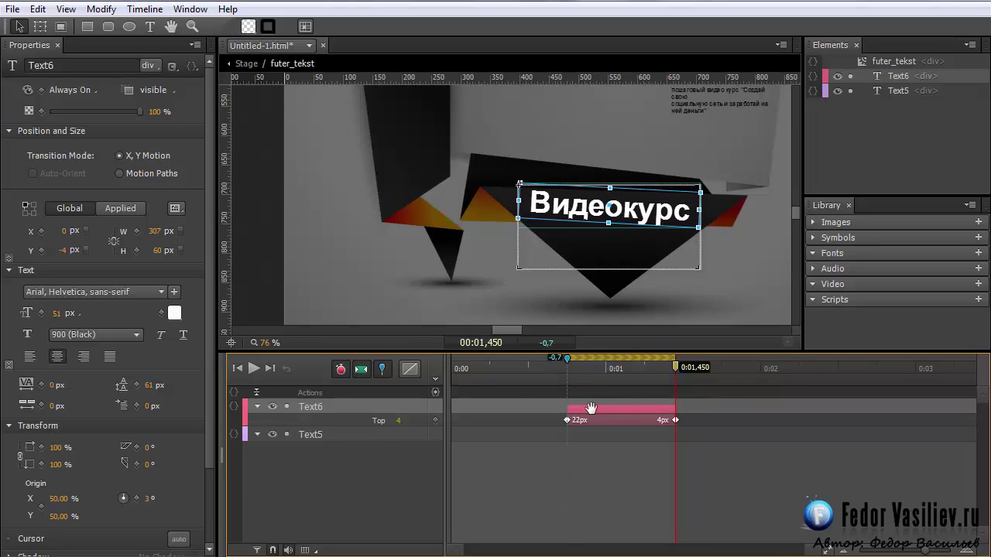
- Fade both the heading and the description text in from 0% to 100% opacity between 0:00,750 and 0:01,450
{"action": "left_click_drag", "start_coordinate": [135, 111], "coordinate": [35, 111]}
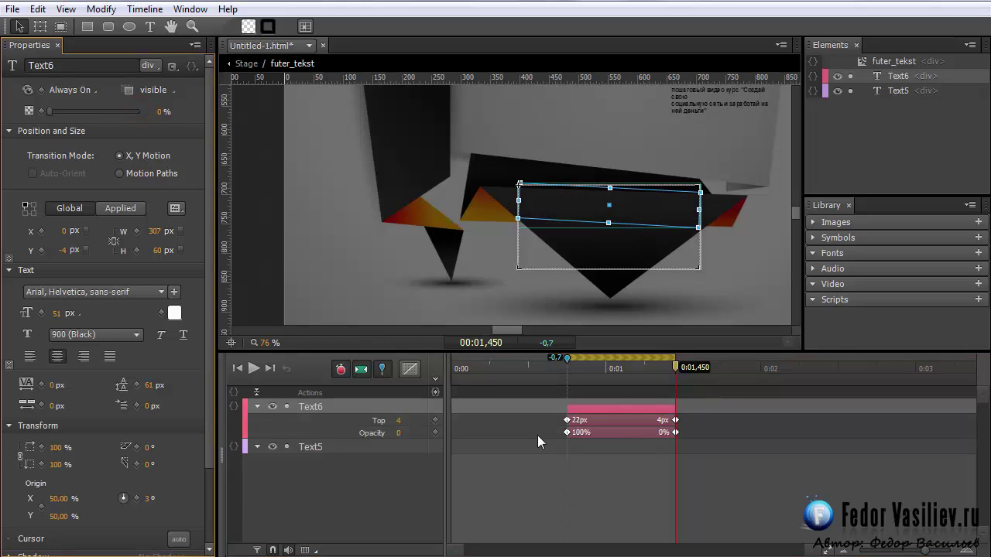
{"action": "right_click", "coordinate": [609, 433]}
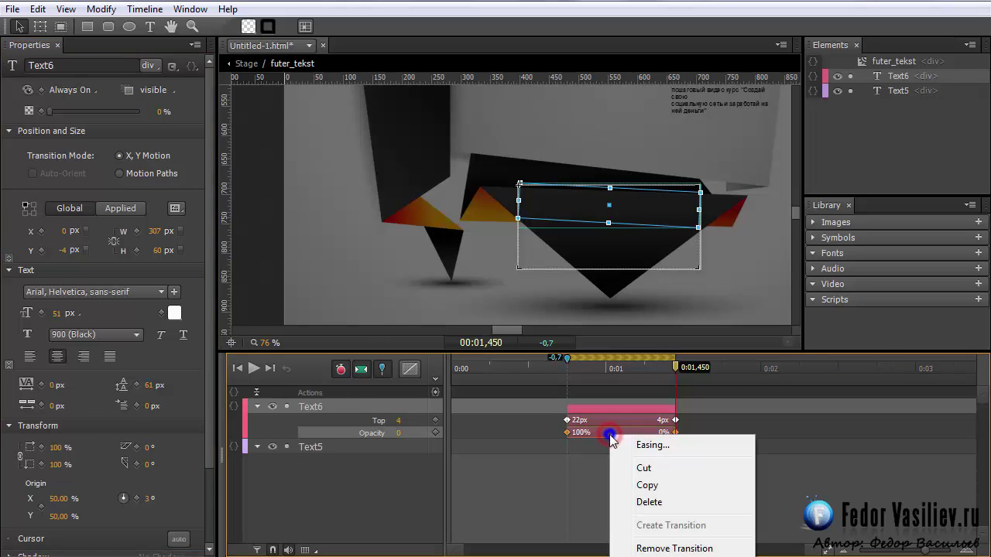
{"action": "left_click", "coordinate": [642, 551]}
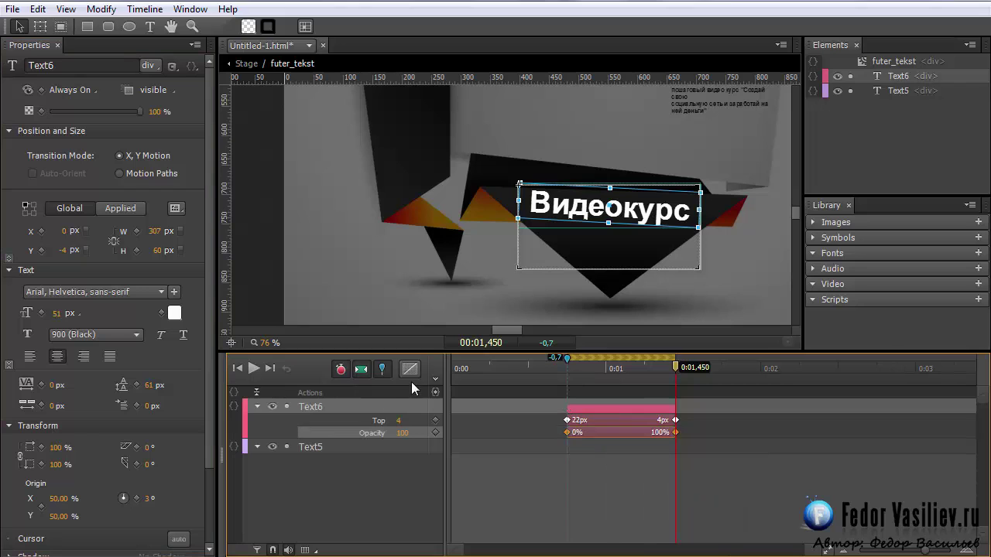
{"action": "left_click", "coordinate": [884, 91]}
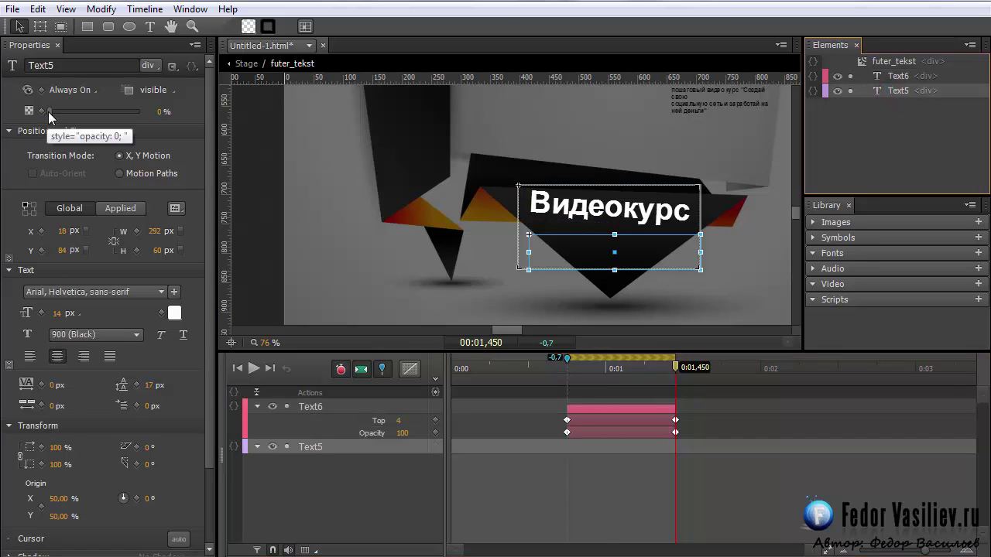
{"action": "left_click_drag", "start_coordinate": [48, 111], "coordinate": [237, 109]}
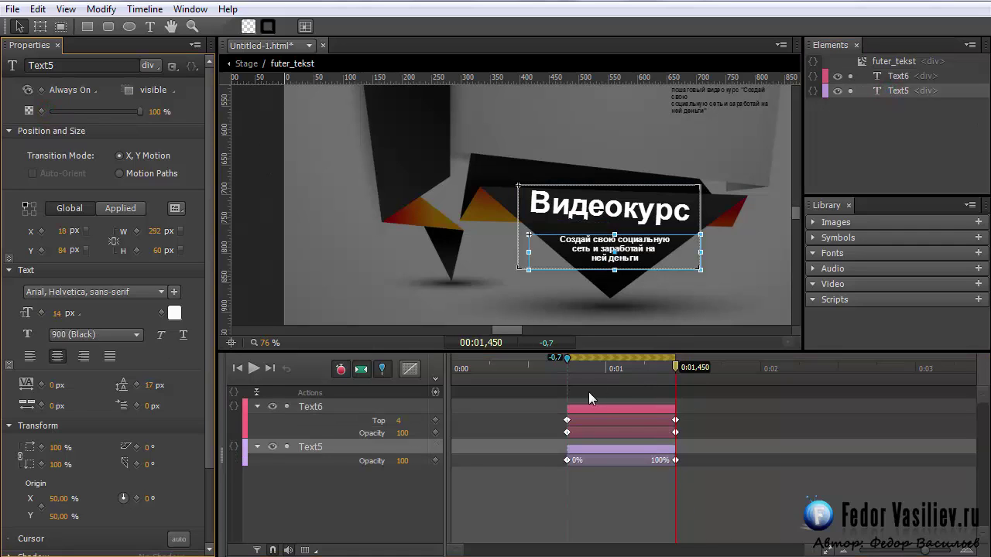
- Switch off automatic keyframing, transitions and the pin, and set both texts' display to Off at 0:00
{"action": "left_click_drag", "start_coordinate": [557, 370], "coordinate": [442, 375]}
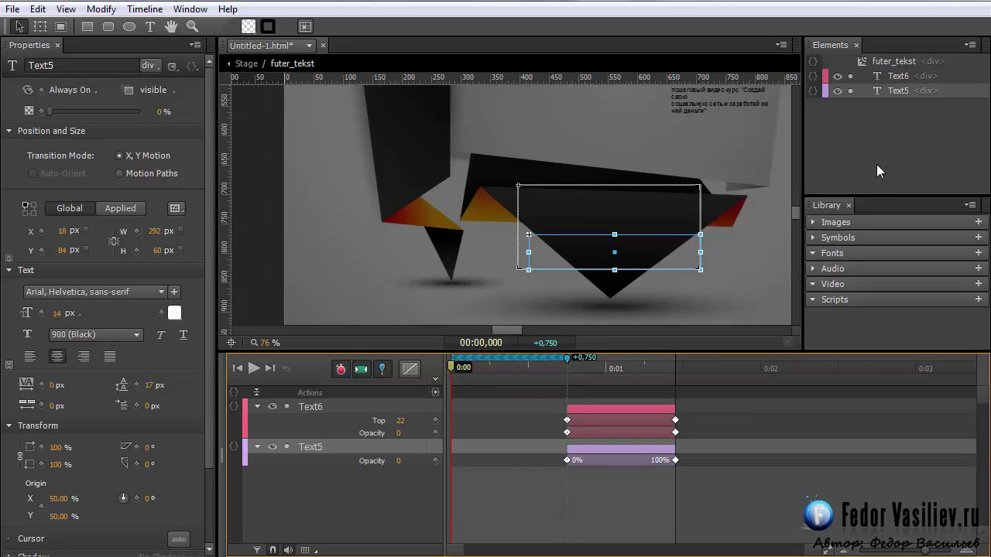
{"action": "left_click", "coordinate": [889, 77], "text": "shift"}
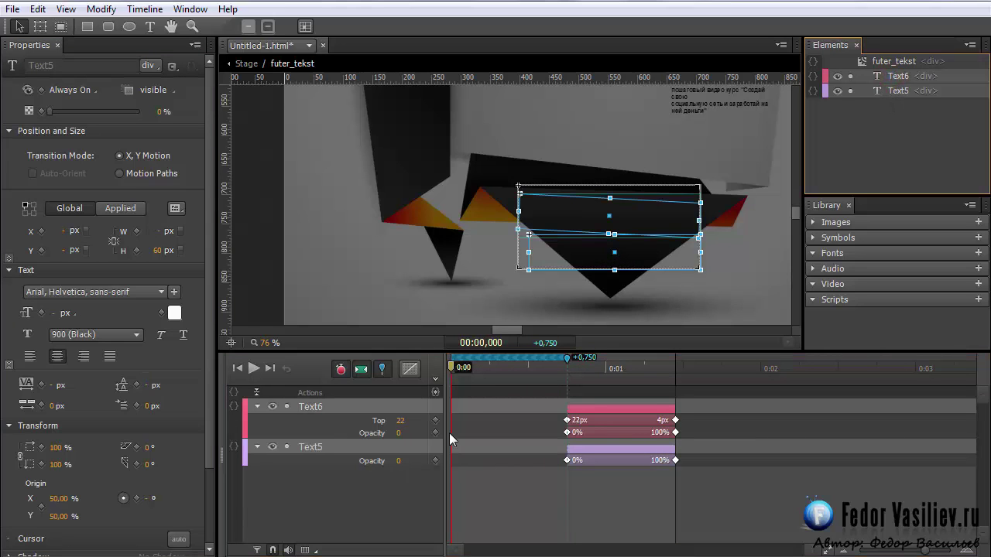
{"action": "left_click", "coordinate": [361, 369]}
{"action": "left_click", "coordinate": [382, 370]}
{"action": "left_click", "coordinate": [341, 369]}
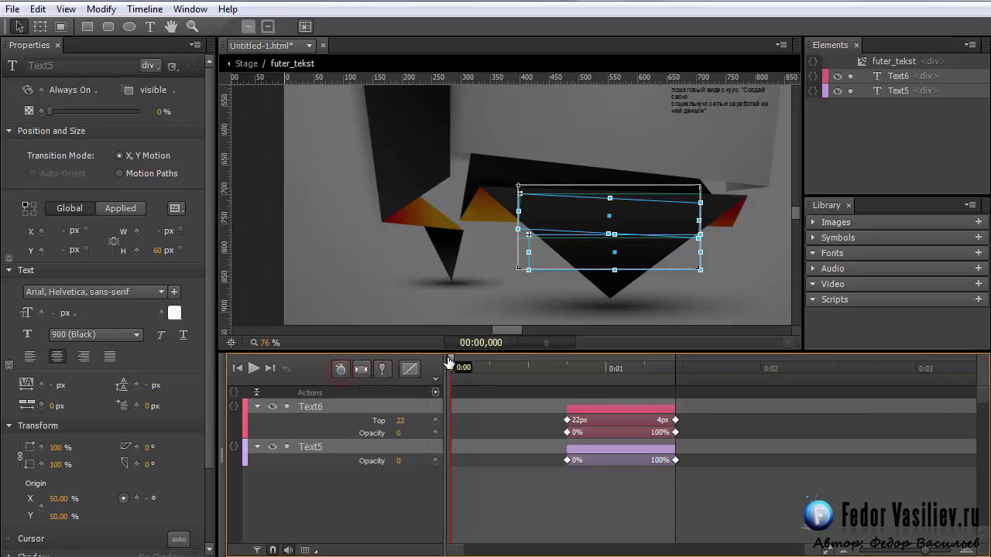
{"action": "left_click", "coordinate": [60, 90]}
{"action": "left_click", "coordinate": [77, 113]}
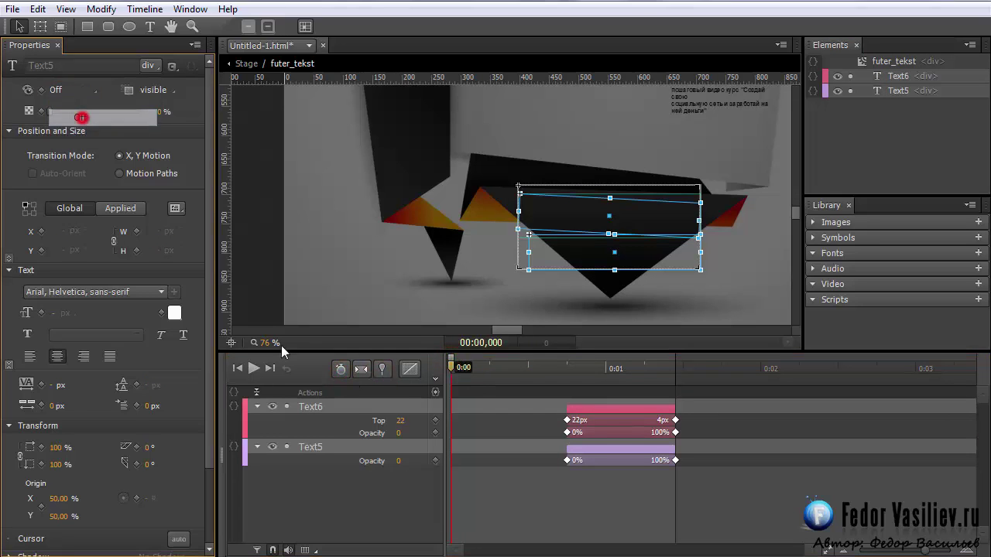
- Set the display of both texts to On at 0:00,750
{"action": "left_click", "coordinate": [456, 366]}
{"action": "left_click_drag", "start_coordinate": [456, 367], "coordinate": [567, 369]}
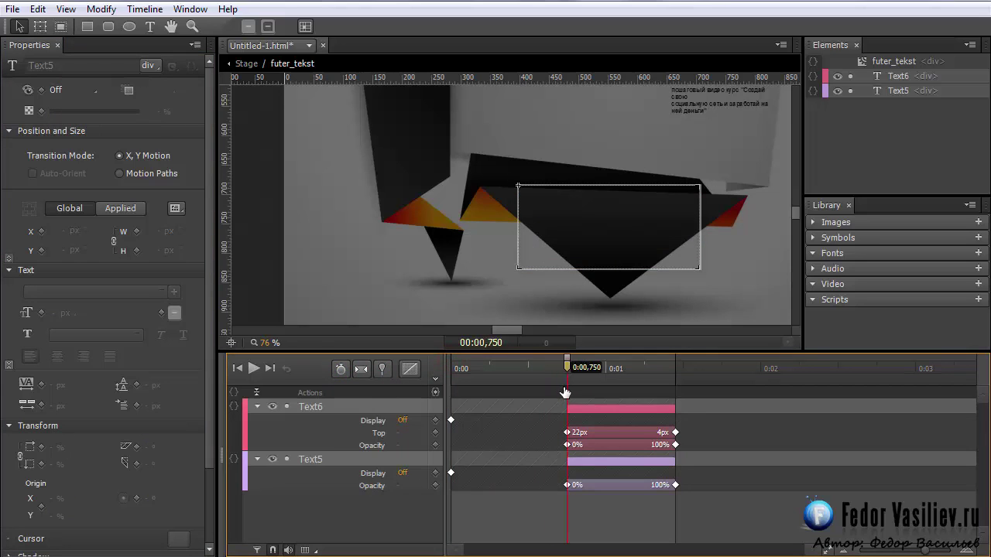
{"action": "left_click", "coordinate": [74, 90]}
{"action": "left_click", "coordinate": [83, 133]}
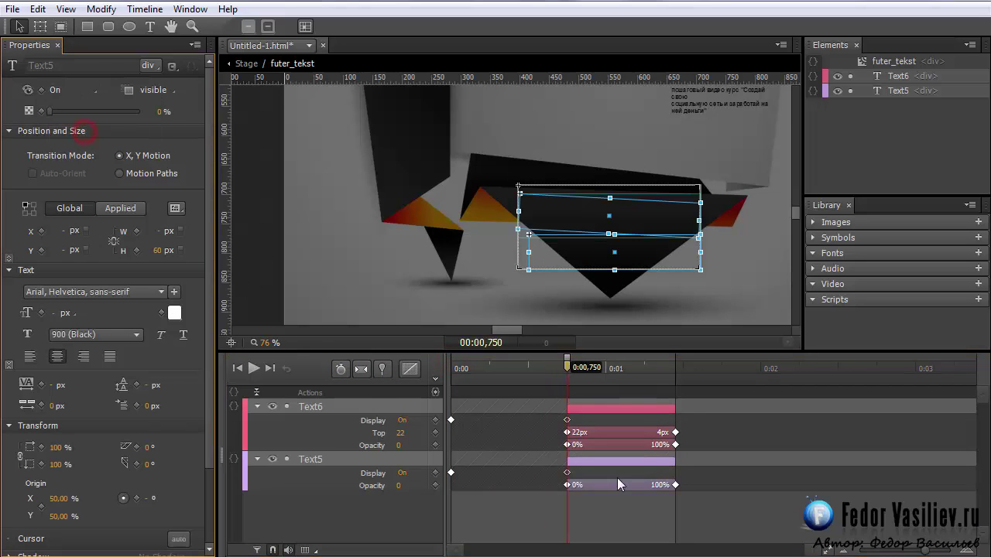
- Add a timeline trigger with the stop action sym.stop() at 0:01,450 and return to the Stage
{"action": "left_click_drag", "start_coordinate": [569, 369], "coordinate": [675, 393]}
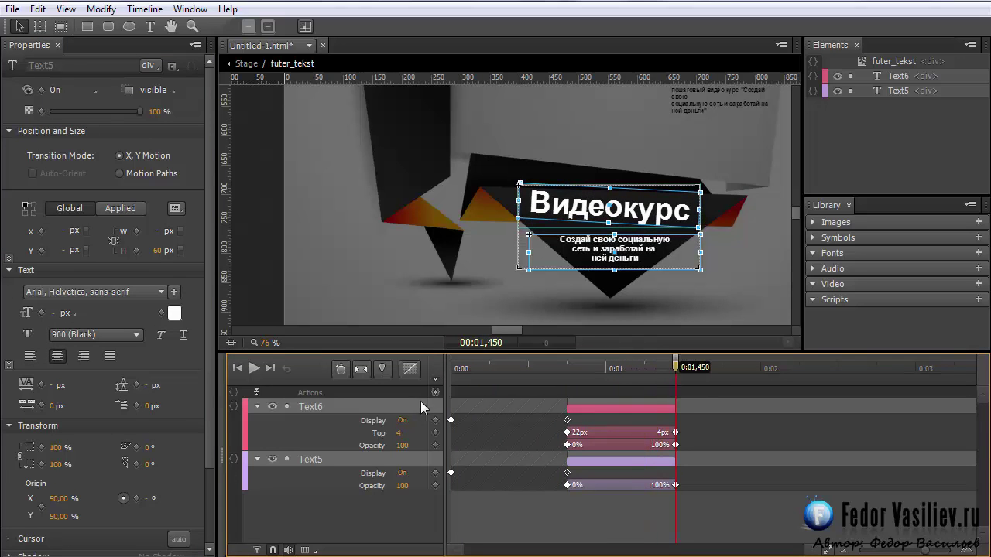
{"action": "left_click", "coordinate": [437, 393]}
{"action": "left_click_drag", "start_coordinate": [291, 141], "coordinate": [566, 32]}
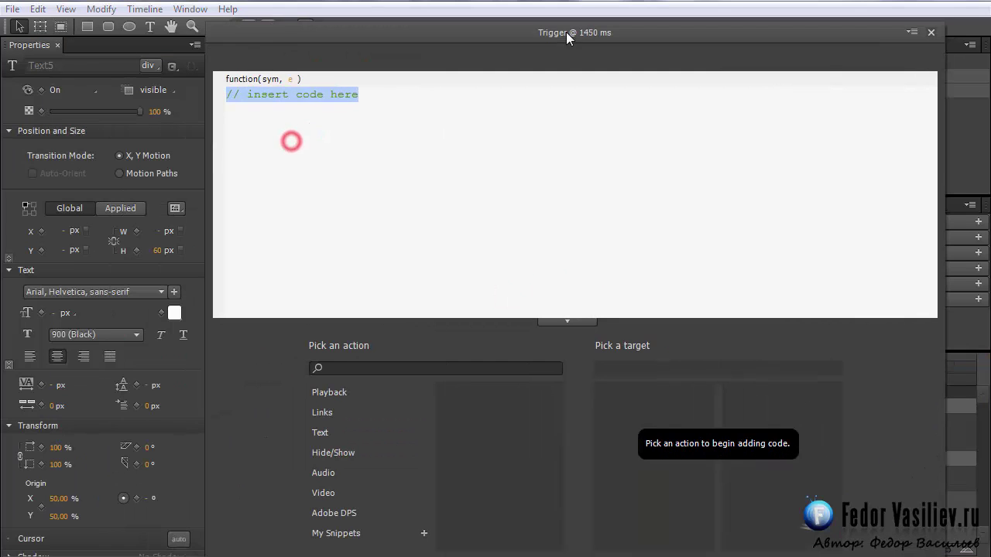
{"action": "left_click", "coordinate": [331, 391]}
{"action": "left_click", "coordinate": [492, 437]}
{"action": "left_click", "coordinate": [607, 414]}
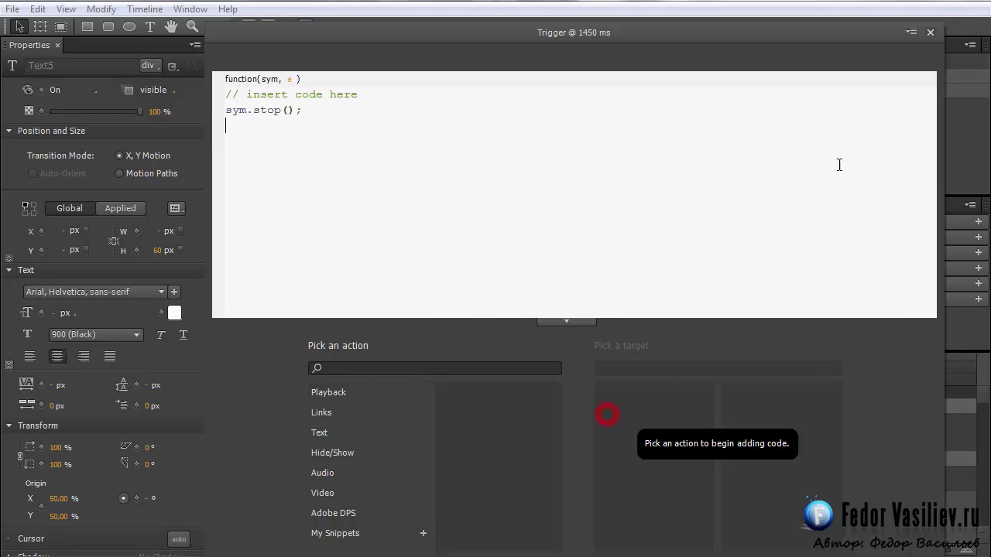
{"action": "left_click", "coordinate": [930, 33]}
{"action": "left_click", "coordinate": [246, 63]}
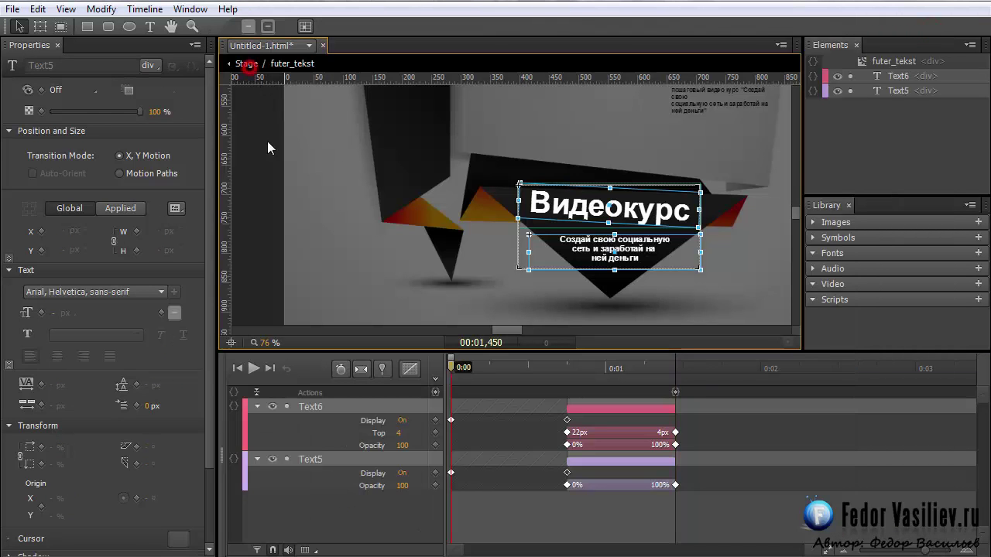